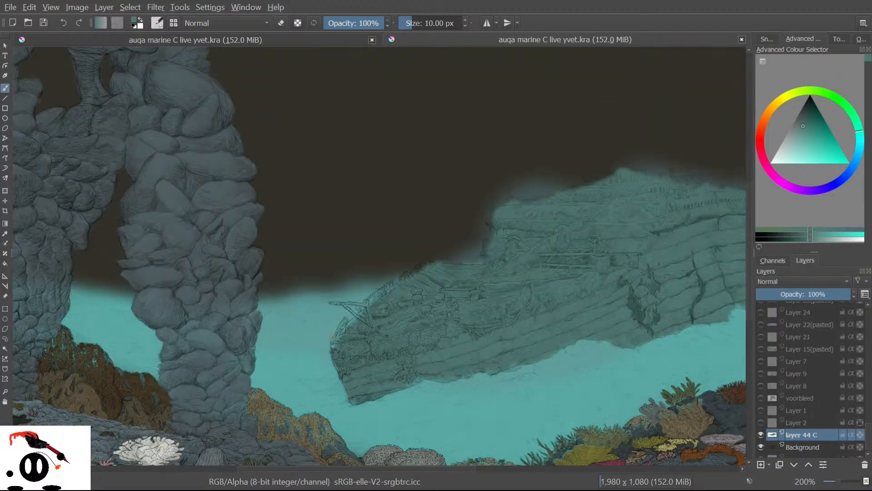
Zoom the canvas in and out repeatedly to frame the shipwreck's deck and hull.
scroll(331, 340, "down", 20)
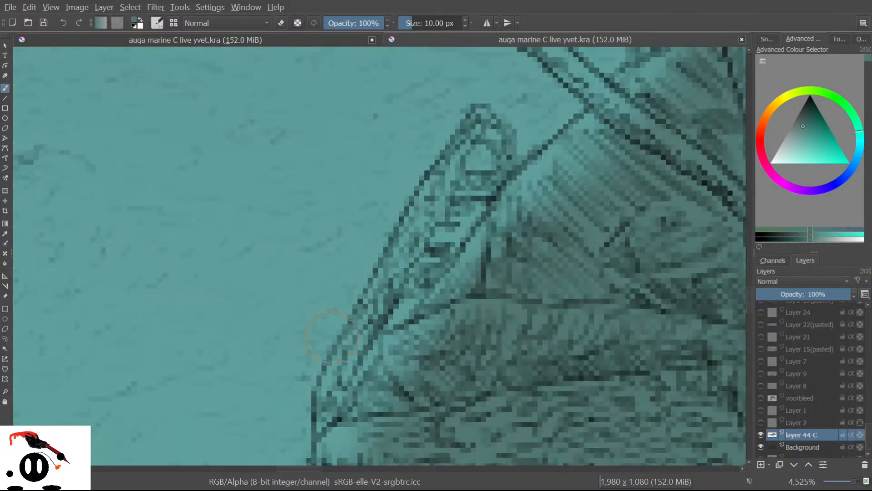
scroll(330, 303, "up", 3)
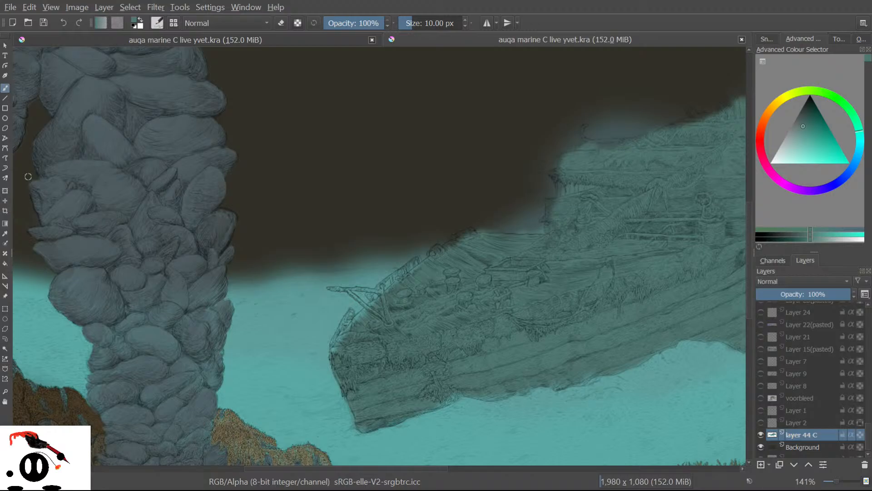
scroll(153, 228, "down", 3)
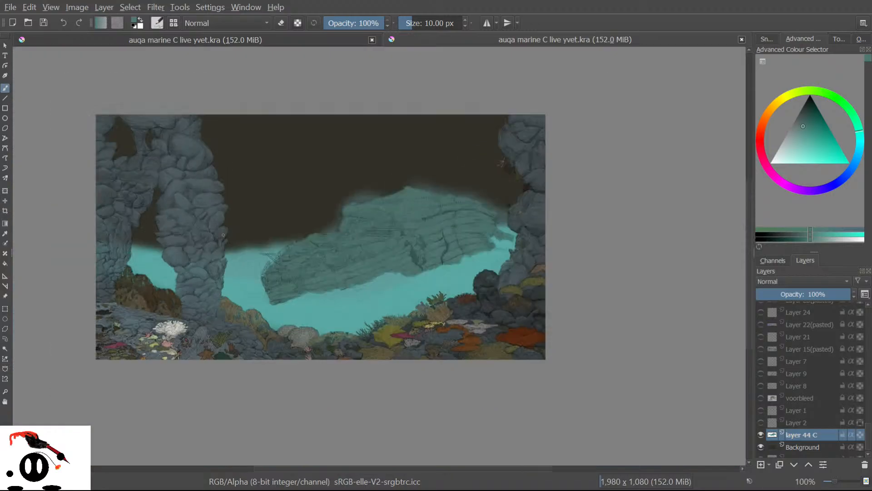
scroll(251, 213, "up", 1)
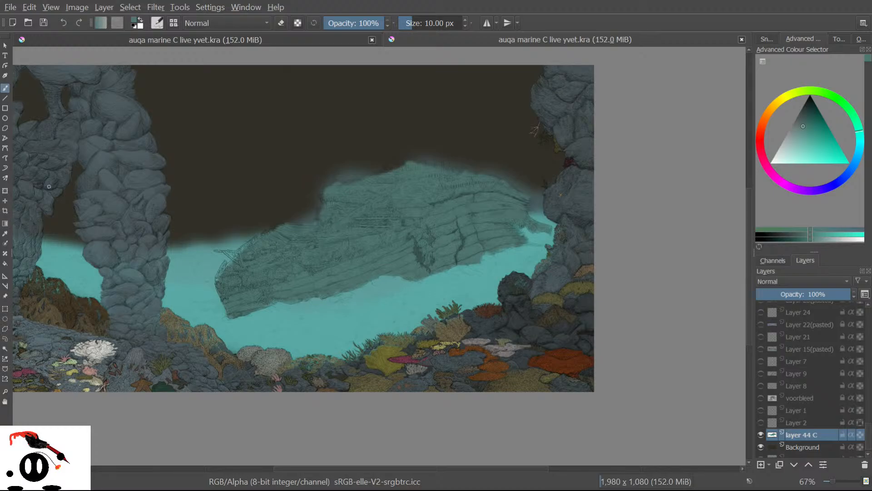
scroll(331, 250, "up", 1)
scroll(327, 266, "up", 3)
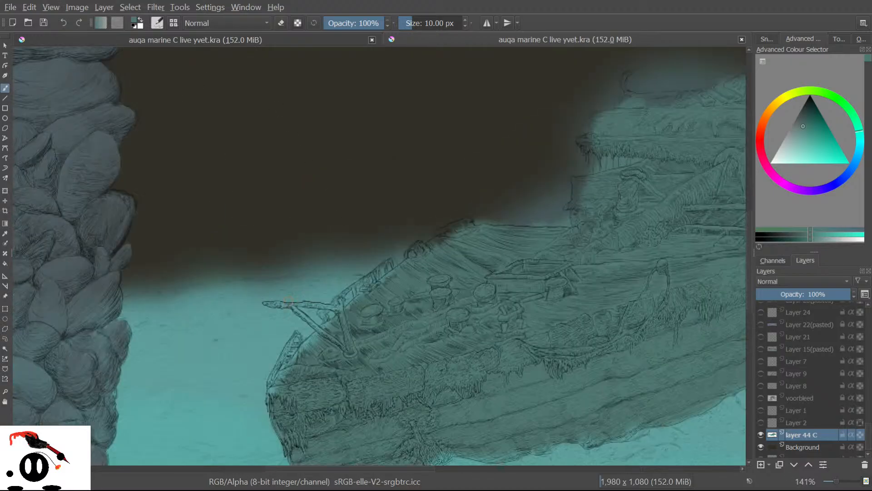
scroll(287, 302, "down", 5)
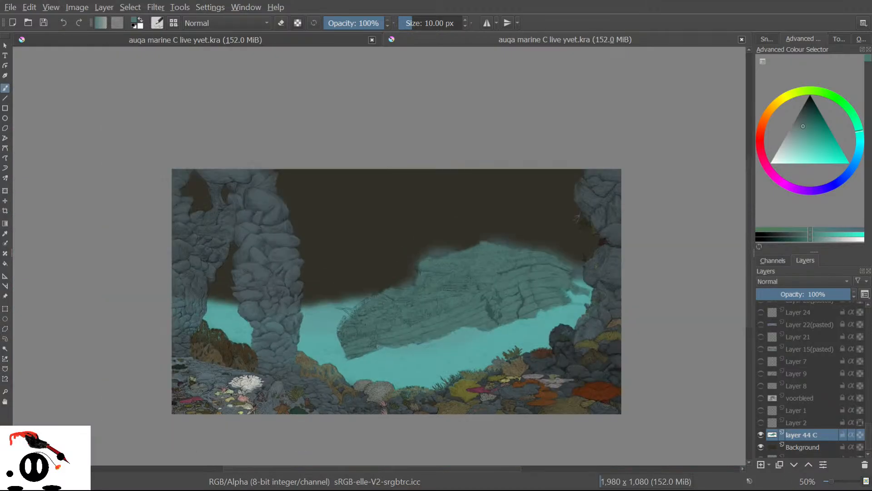
scroll(378, 346, "up", 6)
scroll(567, 352, "down", 3)
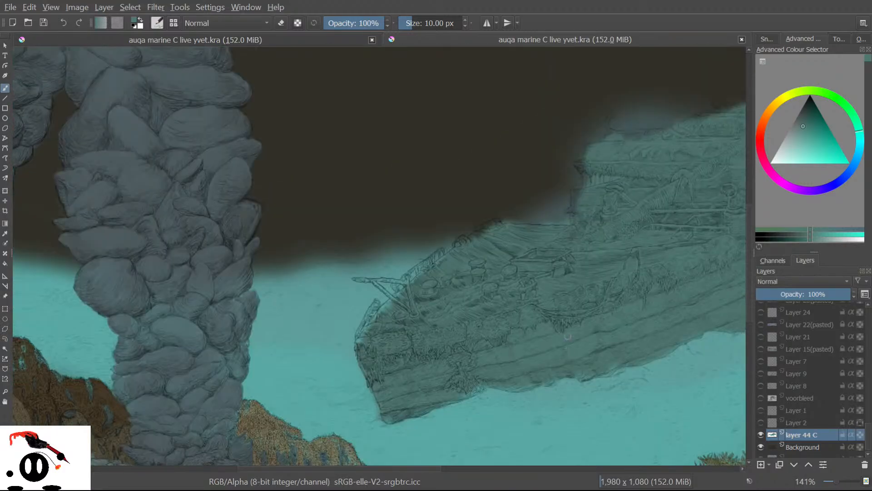
scroll(568, 336, "down", 4)
scroll(454, 209, "up", 7)
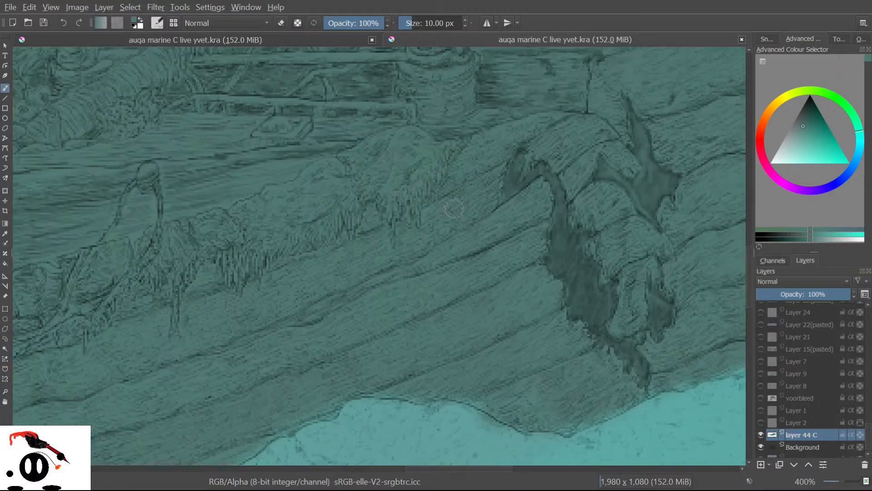
scroll(454, 209, "down", 1)
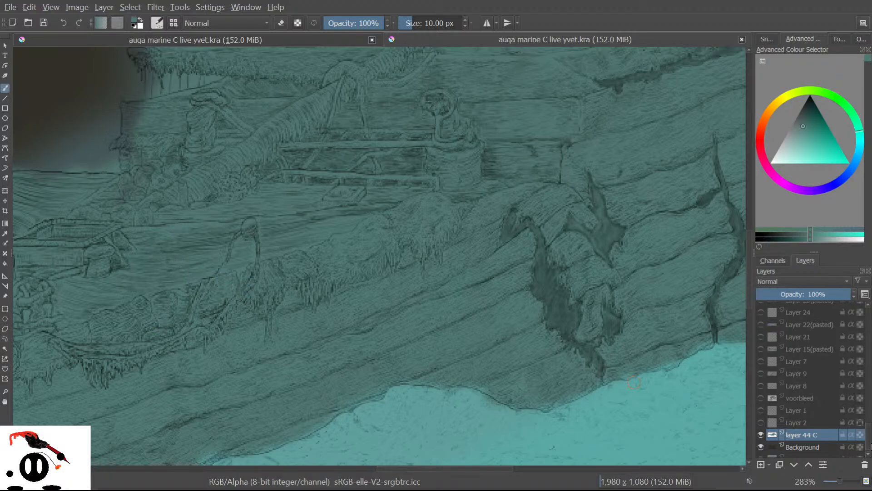
scroll(576, 356, "up", 3)
scroll(406, 372, "down", 4)
scroll(231, 418, "down", 1)
scroll(231, 419, "up", 1)
scroll(230, 418, "up", 1)
scroll(230, 419, "down", 1)
scroll(151, 447, "up", 1)
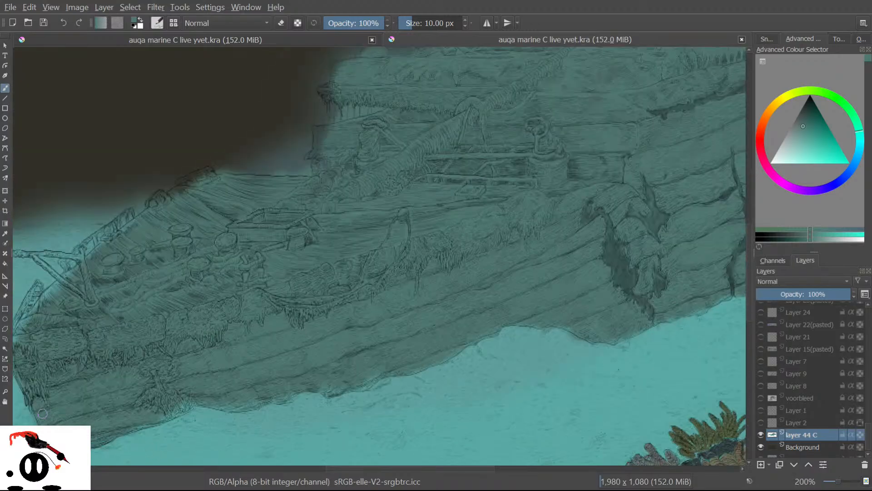
scroll(42, 414, "up", 1)
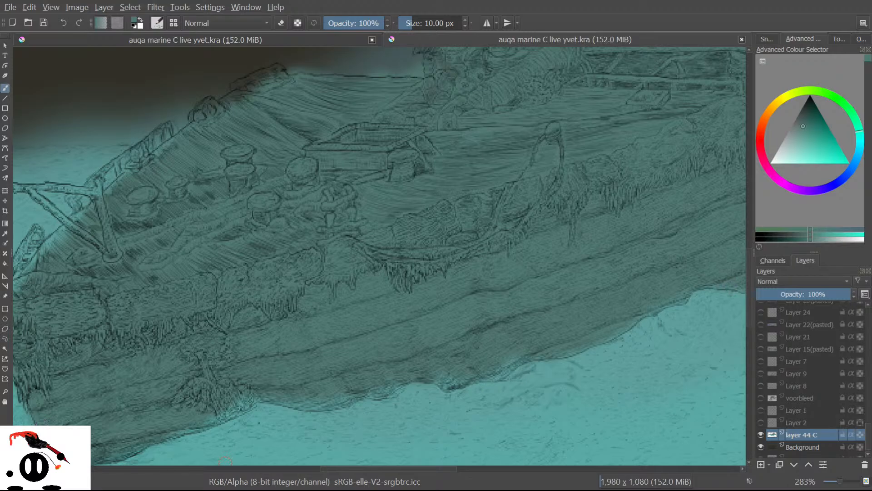
scroll(241, 238, "down", 7)
scroll(378, 222, "up", 4)
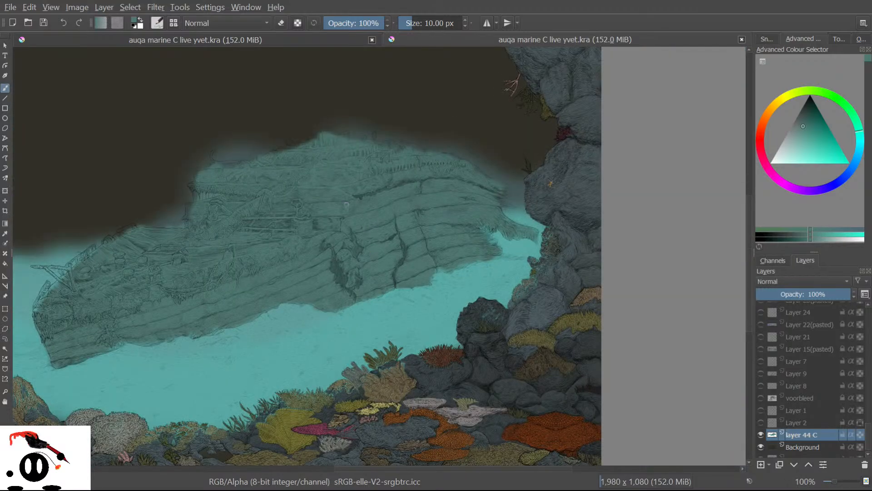
scroll(346, 204, "up", 2)
scroll(779, 395, "down", 1)
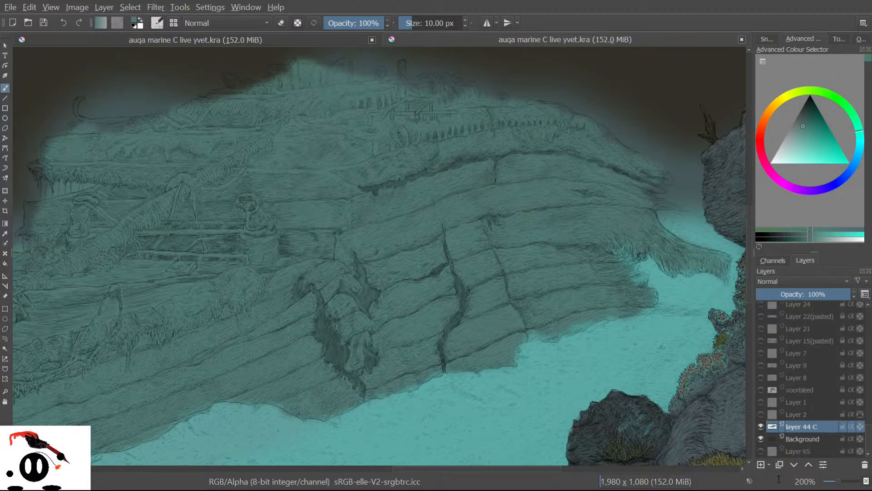
left_click(761, 439)
scroll(279, 292, "down", 6)
scroll(208, 347, "up", 3)
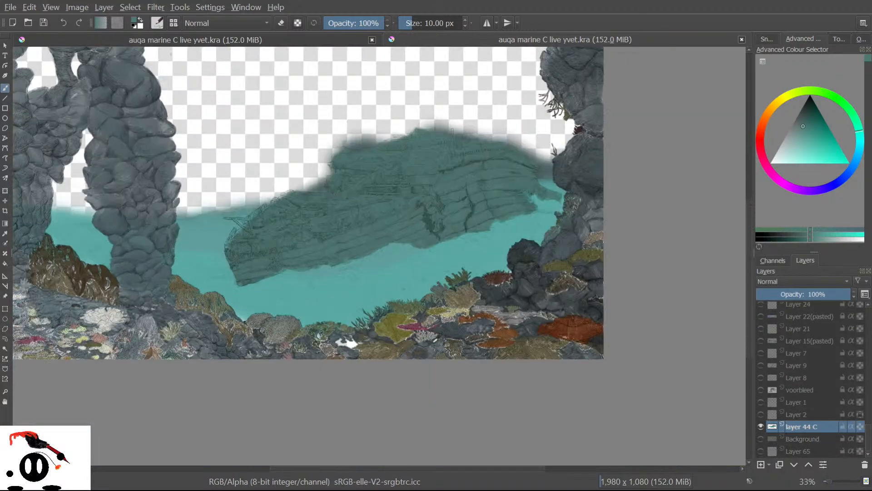
scroll(41, 316, "up", 1)
scroll(40, 316, "down", 2)
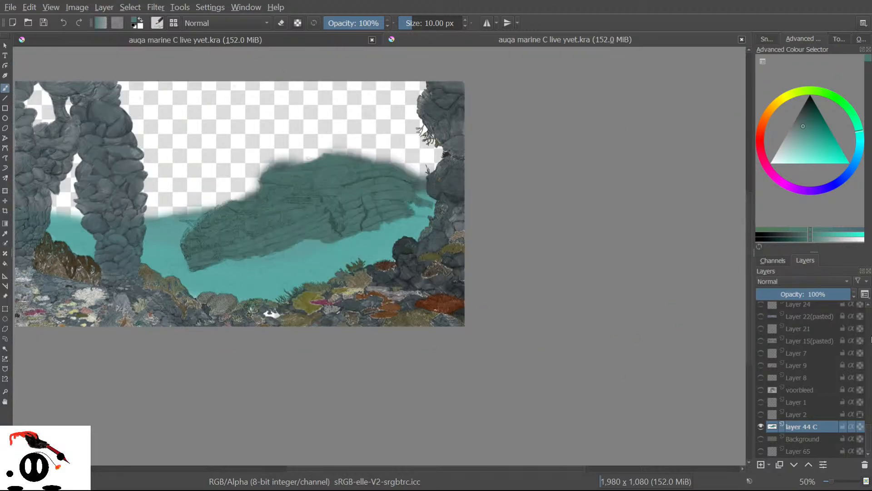
left_click(760, 438)
scroll(321, 206, "up", 5)
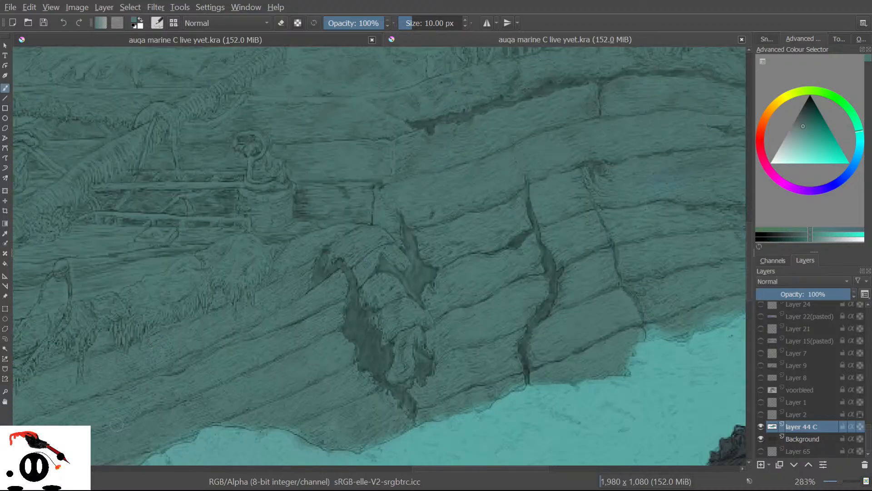
scroll(130, 424, "up", 2)
scroll(348, 337, "up", 1)
scroll(348, 338, "down", 4)
scroll(313, 372, "up", 2)
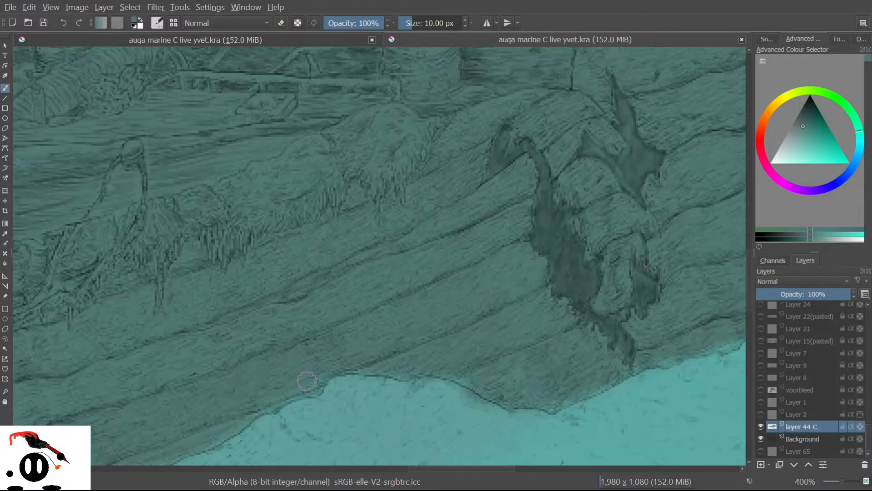
scroll(307, 380, "up", 1)
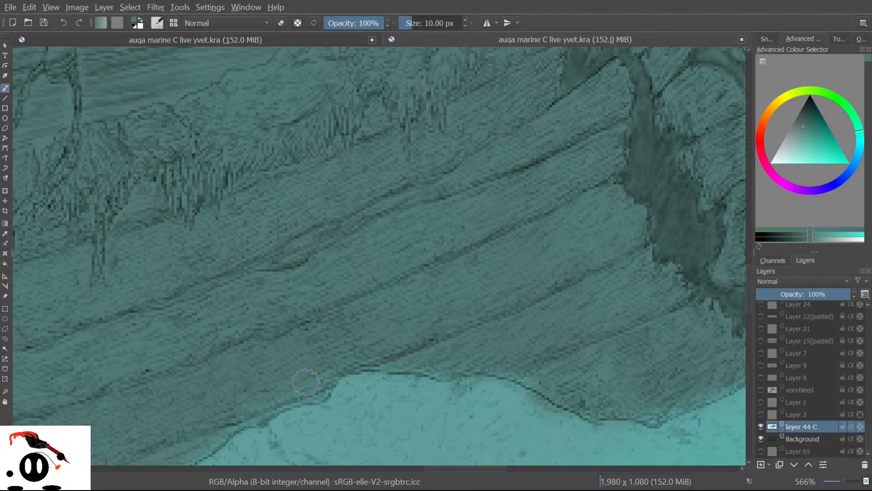
left_click_drag(868, 439, 871, 313)
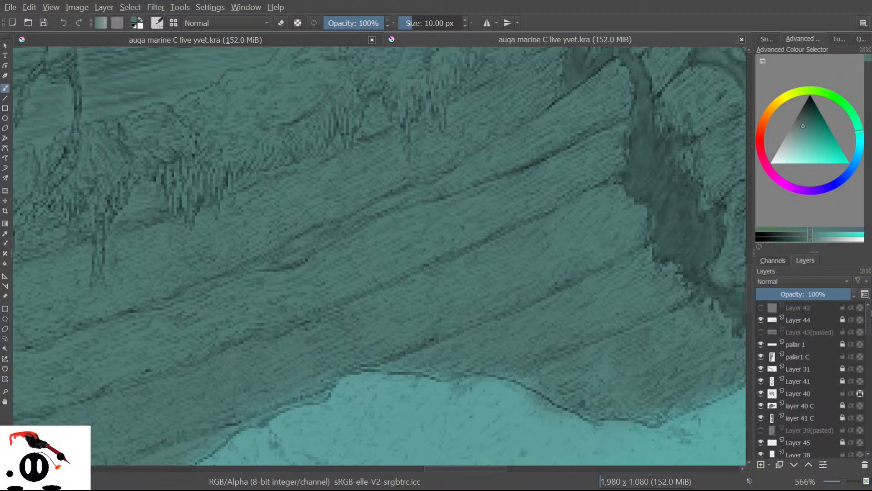
Reveal Layer 43(pasted), sample a dark teal from the hull, then hide that overlay again.
left_click(760, 332)
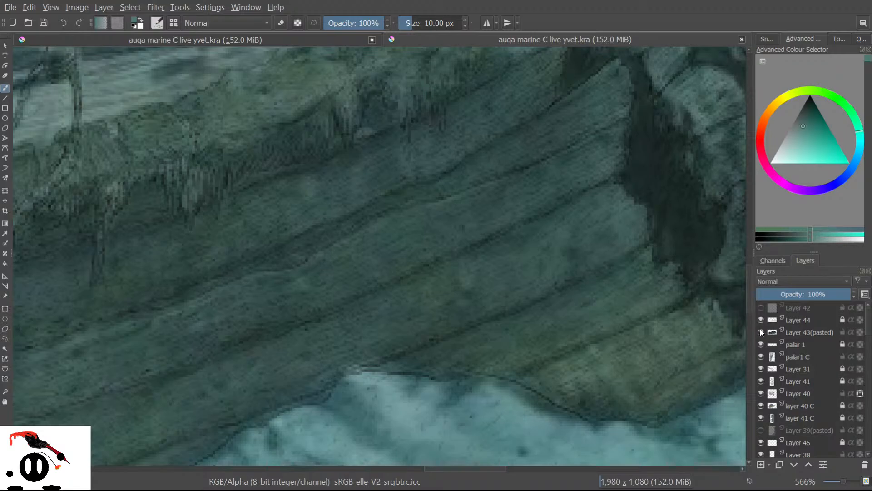
left_click(5, 233)
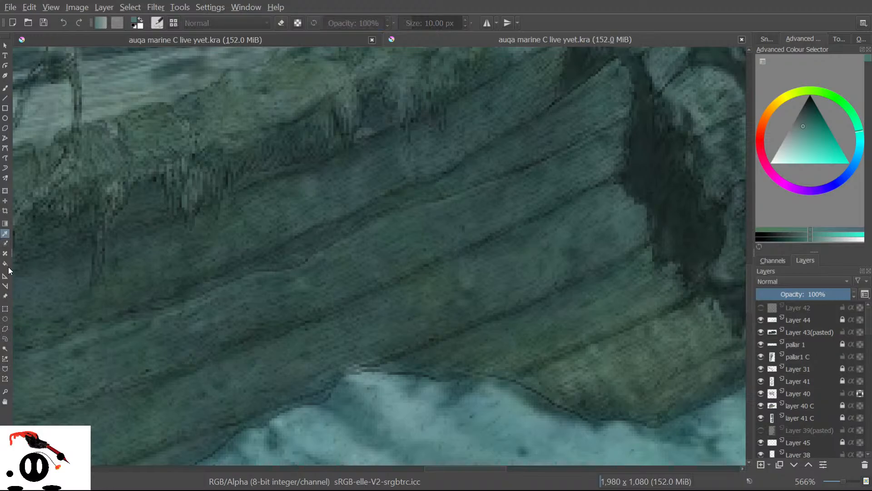
left_click(492, 344)
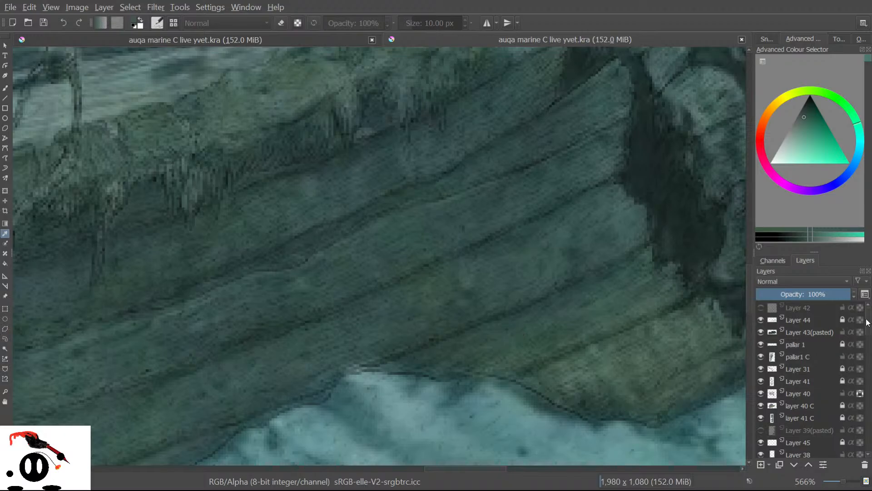
scroll(869, 327, "down", 10)
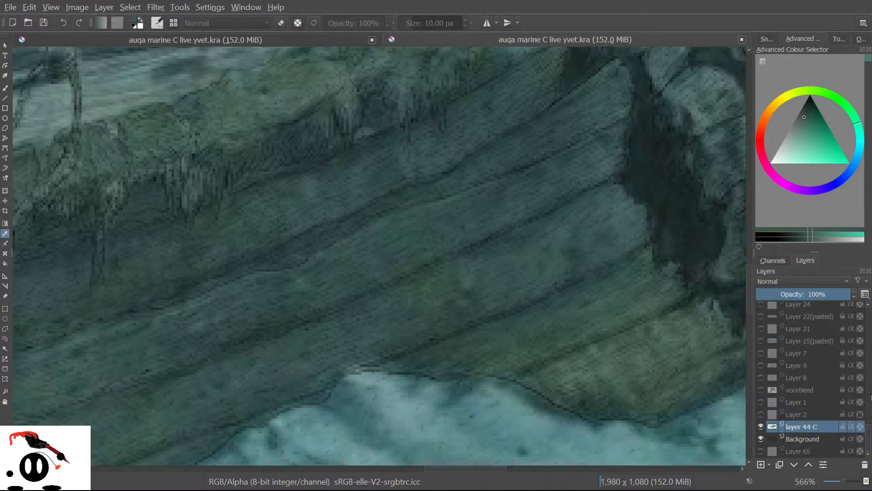
scroll(869, 440, "up", 10)
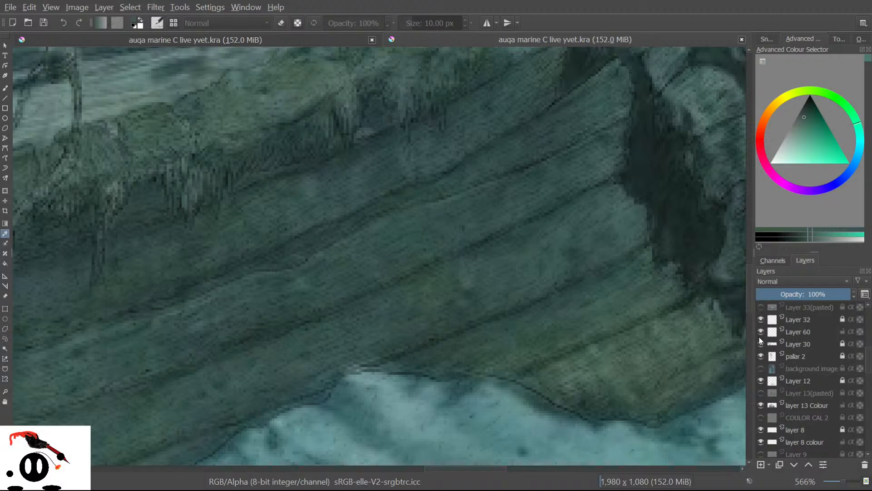
scroll(870, 359, "up", 5)
left_click(762, 342)
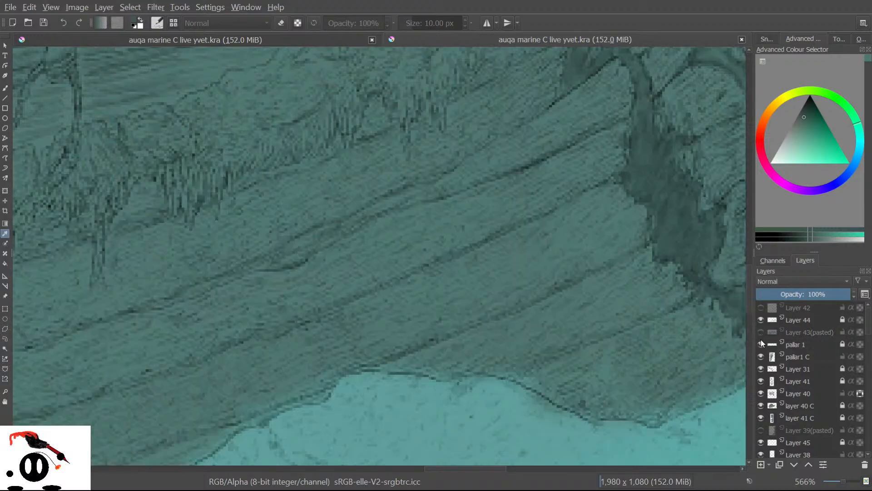
left_click(6, 87)
Paint dark diagonal bands across hull and rock, enlarging the brush to 18.87 px.
mouse_move(521, 274)
left_mouse_down()
mouse_move(454, 311)
mouse_move(550, 268)
mouse_move(490, 300)
mouse_move(451, 308)
mouse_move(409, 287)
mouse_move(499, 234)
mouse_move(386, 293)
left_mouse_up()
mouse_move(353, 325)
left_mouse_down()
mouse_move(322, 370)
mouse_move(391, 350)
mouse_move(317, 370)
mouse_move(277, 352)
mouse_move(309, 327)
mouse_move(382, 308)
mouse_move(331, 320)
mouse_move(432, 238)
left_mouse_up()
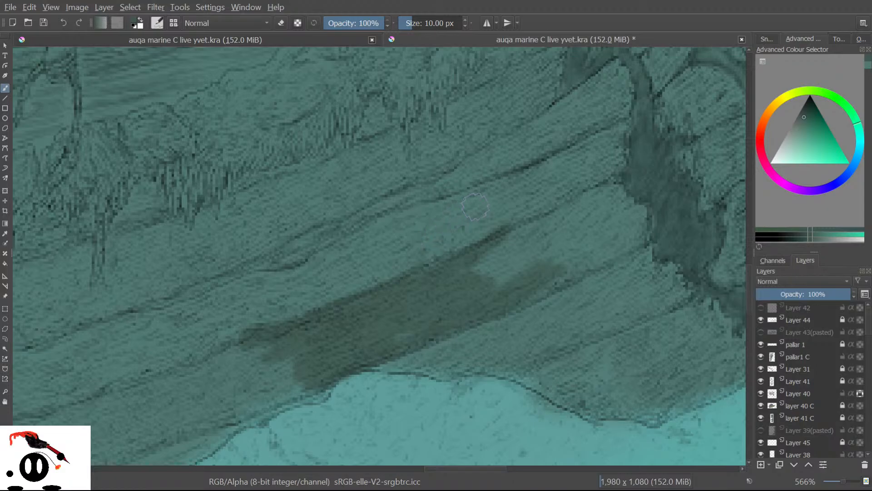
mouse_move(444, 218)
left_mouse_down()
mouse_move(386, 264)
mouse_move(413, 253)
mouse_move(347, 312)
mouse_move(272, 327)
mouse_move(340, 299)
mouse_move(268, 337)
mouse_move(299, 305)
mouse_move(206, 337)
mouse_move(262, 292)
left_mouse_up()
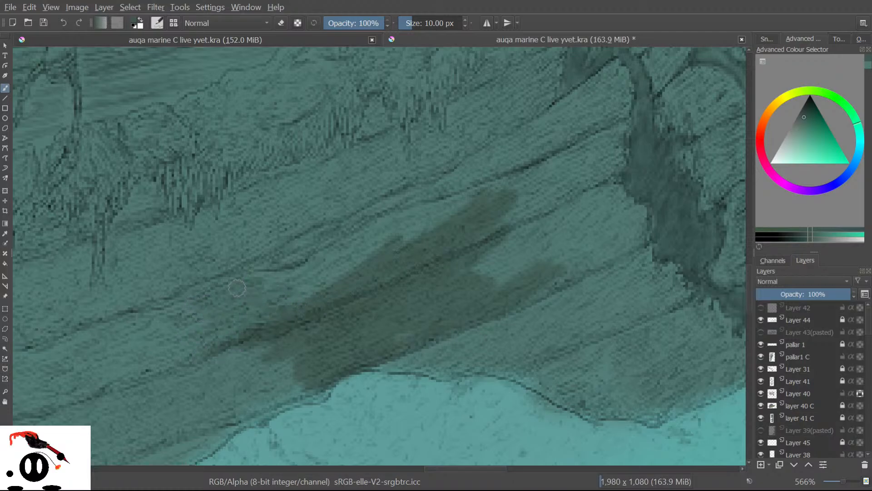
left_click_drag(416, 23, 434, 23)
mouse_move(296, 292)
left_mouse_down()
mouse_move(240, 316)
mouse_move(191, 303)
mouse_move(164, 325)
mouse_move(218, 341)
mouse_move(191, 353)
left_mouse_up()
mouse_move(421, 201)
left_mouse_down()
mouse_move(318, 255)
mouse_move(376, 230)
mouse_move(396, 238)
mouse_move(432, 202)
mouse_move(390, 231)
mouse_move(432, 201)
mouse_move(436, 170)
mouse_move(318, 213)
mouse_move(373, 136)
mouse_move(406, 199)
mouse_move(434, 146)
mouse_move(402, 119)
mouse_move(424, 132)
mouse_move(417, 148)
mouse_move(362, 170)
mouse_move(390, 144)
mouse_move(400, 185)
mouse_move(388, 204)
mouse_move(353, 161)
mouse_move(241, 209)
mouse_move(325, 171)
mouse_move(282, 232)
mouse_move(189, 255)
mouse_move(165, 273)
mouse_move(181, 320)
mouse_move(245, 331)
mouse_move(214, 369)
mouse_move(202, 404)
mouse_move(280, 382)
mouse_move(213, 409)
mouse_move(241, 404)
mouse_move(312, 376)
mouse_move(317, 386)
mouse_move(189, 432)
mouse_move(150, 428)
mouse_move(132, 379)
mouse_move(182, 317)
mouse_move(132, 307)
mouse_move(203, 233)
mouse_move(179, 259)
mouse_move(136, 233)
mouse_move(117, 253)
mouse_move(120, 243)
mouse_move(135, 248)
mouse_move(121, 292)
mouse_move(87, 309)
mouse_move(73, 272)
mouse_move(50, 288)
mouse_move(28, 327)
mouse_move(132, 272)
left_mouse_up()
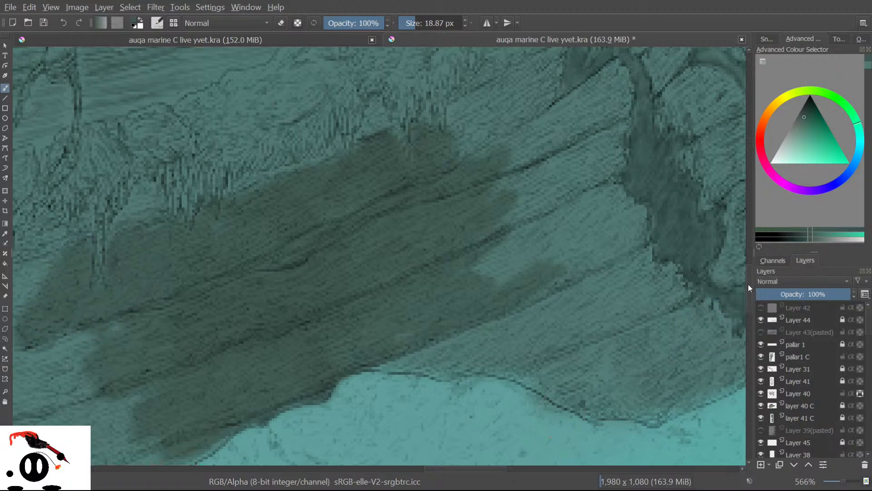
Darken the rock's right area and carry the shadow along its lower and bottom edges.
scroll(747, 282, "down", 5)
left_click_drag(431, 470, 393, 472)
mouse_move(457, 209)
left_mouse_down()
mouse_move(490, 201)
mouse_move(496, 190)
mouse_move(398, 241)
mouse_move(500, 170)
left_mouse_up()
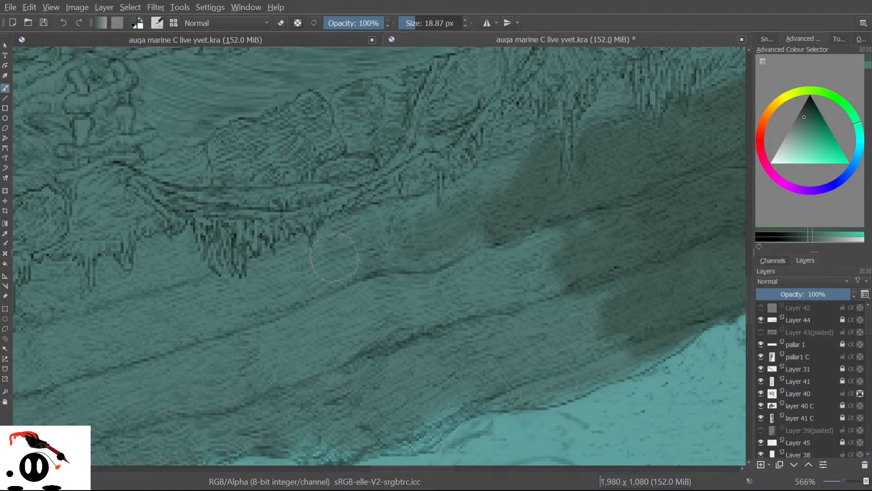
mouse_move(396, 250)
left_mouse_down()
mouse_move(462, 230)
mouse_move(396, 277)
mouse_move(496, 228)
mouse_move(409, 310)
mouse_move(473, 288)
mouse_move(525, 284)
mouse_move(540, 296)
mouse_move(432, 360)
mouse_move(561, 311)
mouse_move(517, 370)
mouse_move(623, 313)
mouse_move(578, 369)
mouse_move(641, 342)
left_mouse_up()
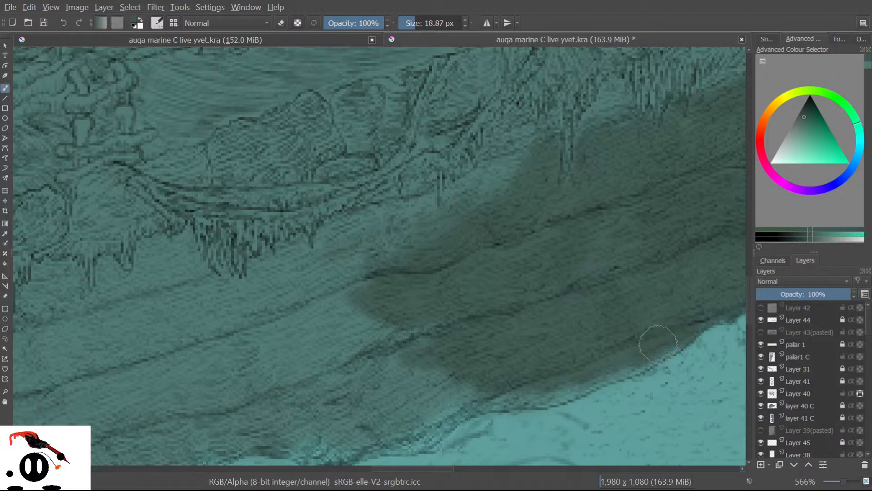
mouse_move(577, 381)
left_mouse_down()
mouse_move(518, 384)
mouse_move(551, 390)
mouse_move(530, 391)
left_mouse_up()
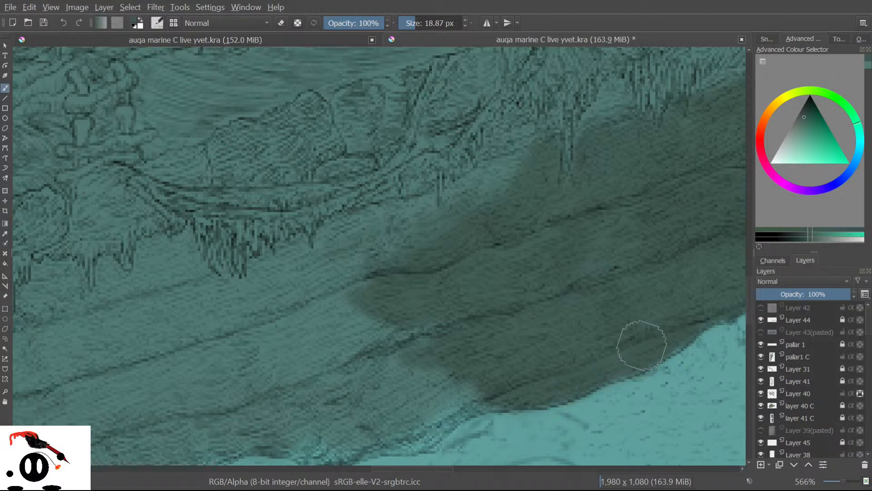
mouse_move(491, 387)
left_mouse_down()
mouse_move(475, 405)
mouse_move(409, 440)
mouse_move(388, 432)
mouse_move(421, 405)
mouse_move(353, 395)
mouse_move(345, 375)
mouse_move(310, 373)
mouse_move(356, 275)
mouse_move(317, 274)
mouse_move(339, 240)
left_mouse_up()
mouse_move(304, 265)
left_mouse_down()
mouse_move(269, 287)
mouse_move(281, 260)
left_mouse_up()
mouse_move(260, 337)
left_mouse_down()
mouse_move(236, 335)
mouse_move(202, 348)
mouse_move(199, 380)
mouse_move(216, 388)
mouse_move(198, 383)
mouse_move(305, 352)
mouse_move(224, 424)
mouse_move(307, 408)
mouse_move(313, 417)
mouse_move(283, 427)
mouse_move(304, 430)
left_mouse_up()
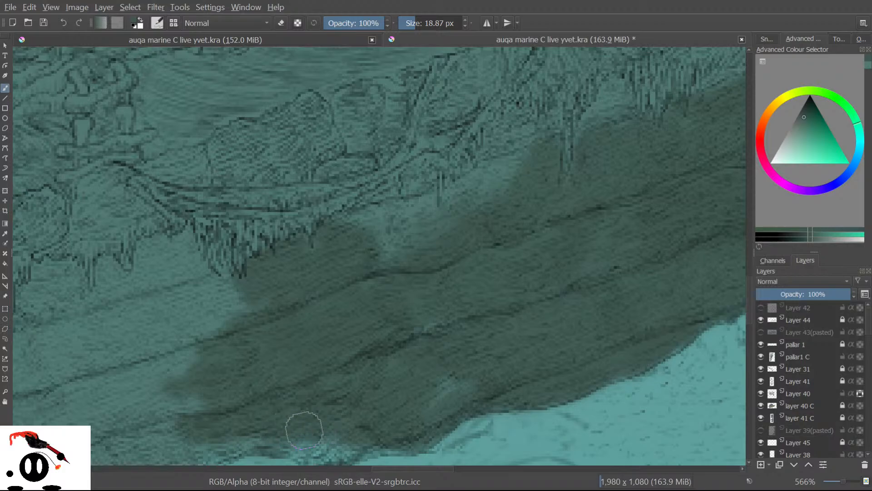
mouse_move(280, 438)
left_mouse_down()
mouse_move(347, 419)
mouse_move(318, 453)
left_mouse_up()
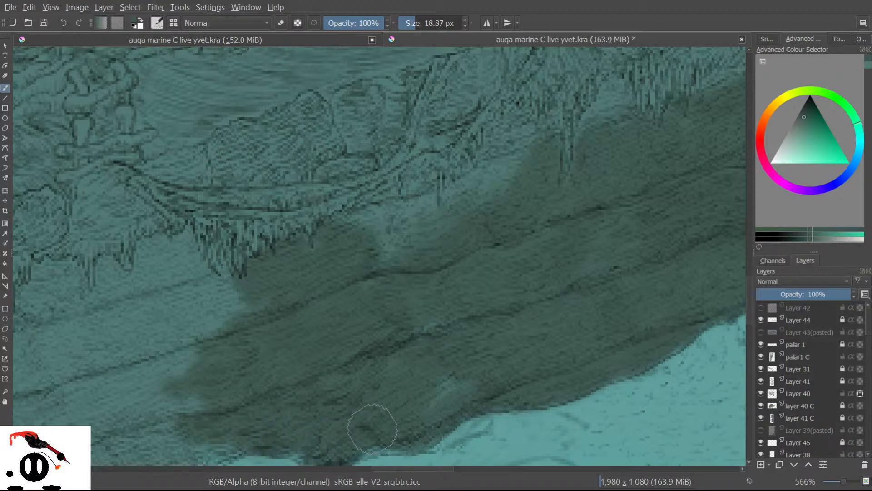
Deepen the shadow on the rock's left side, toggling eraser mode with E and back.
scroll(746, 299, "down", 5)
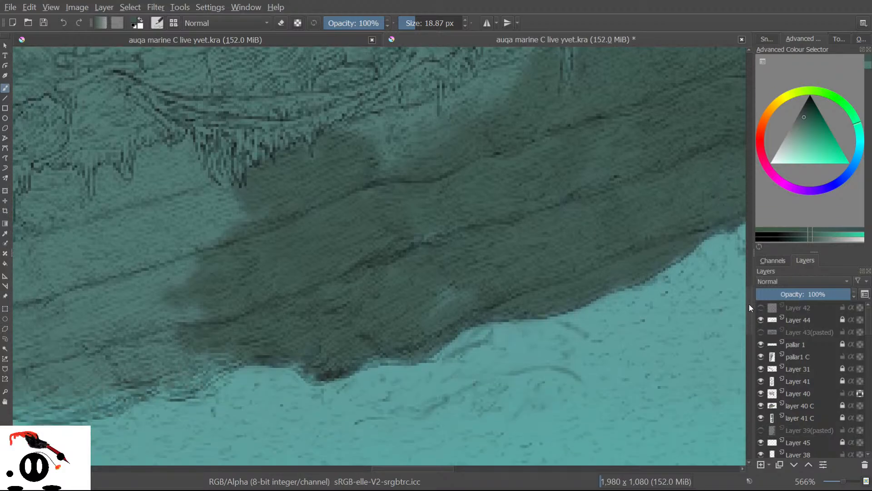
mouse_move(210, 346)
left_mouse_down()
mouse_move(180, 372)
mouse_move(231, 351)
mouse_move(187, 381)
mouse_move(164, 374)
mouse_move(163, 362)
mouse_move(114, 378)
mouse_move(106, 401)
mouse_move(38, 397)
mouse_move(48, 368)
mouse_move(157, 325)
mouse_move(106, 357)
left_mouse_up()
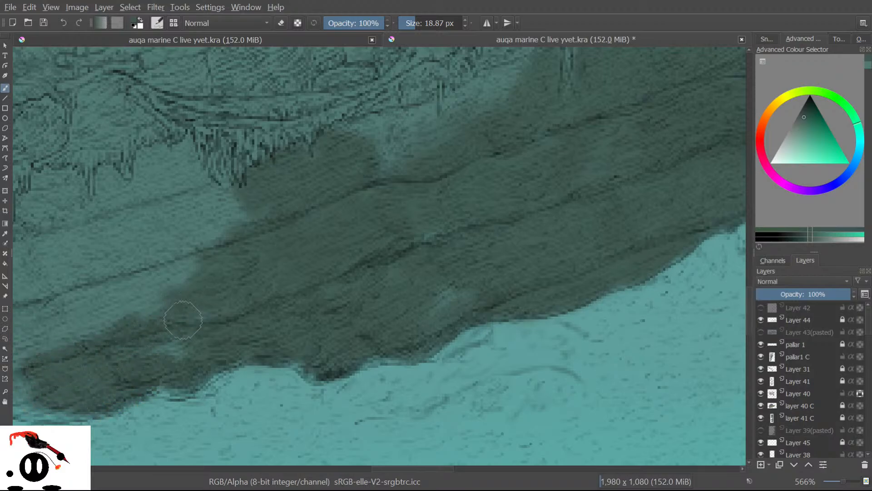
left_click_drag(345, 273, 397, 324)
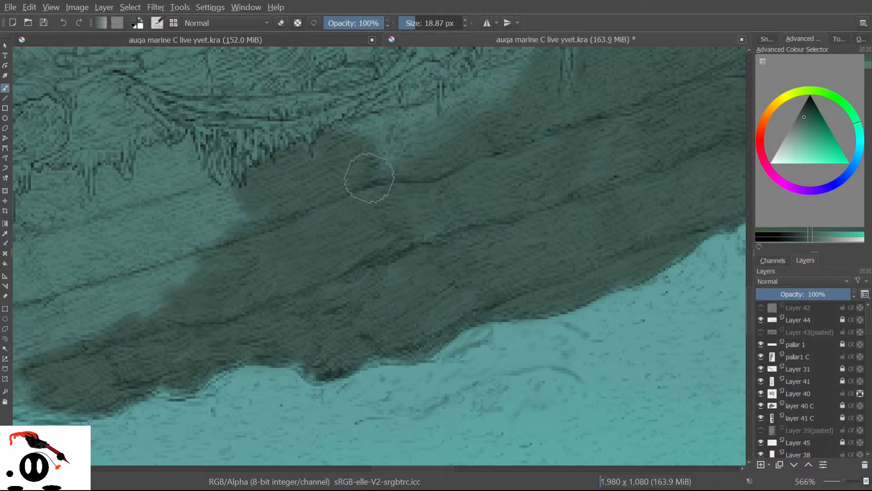
left_click_drag(389, 143, 408, 158)
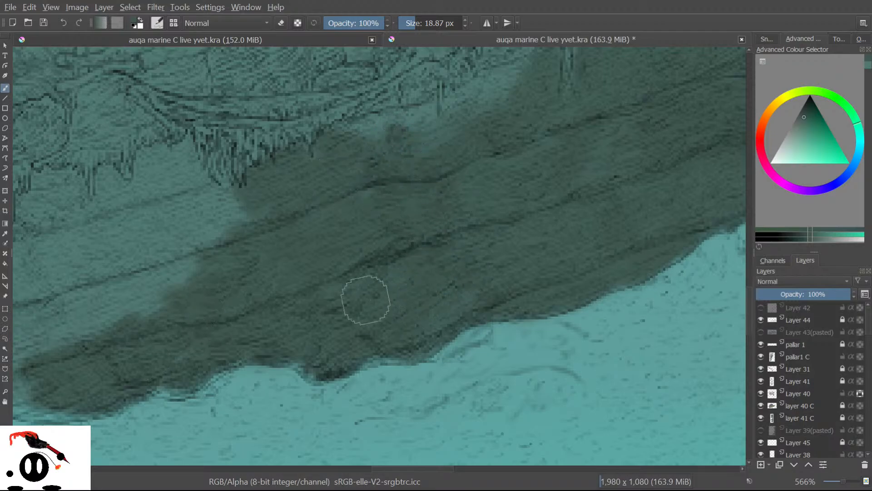
mouse_move(179, 216)
left_mouse_down()
mouse_move(186, 191)
mouse_move(171, 159)
left_mouse_up()
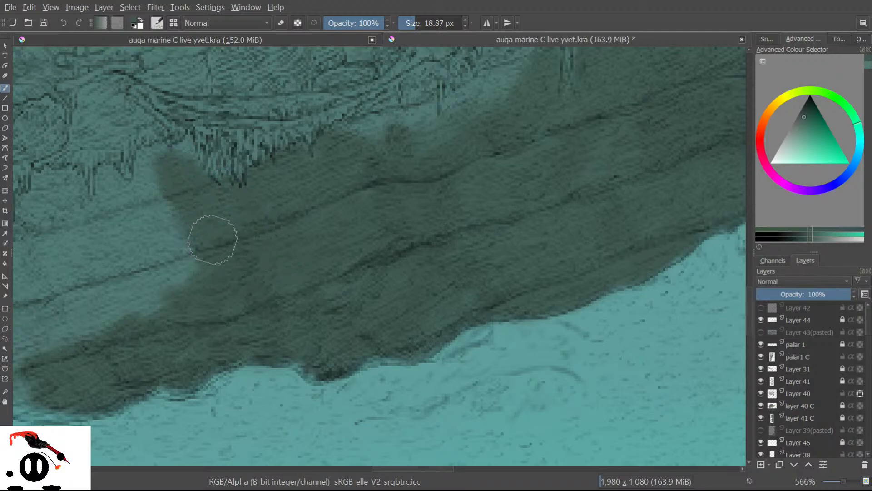
mouse_move(161, 239)
left_mouse_down()
mouse_move(135, 217)
mouse_move(116, 172)
mouse_move(170, 242)
mouse_move(203, 336)
mouse_move(133, 328)
mouse_move(69, 279)
mouse_move(57, 337)
mouse_move(44, 310)
mouse_move(33, 346)
mouse_move(43, 279)
mouse_move(105, 237)
left_mouse_up()
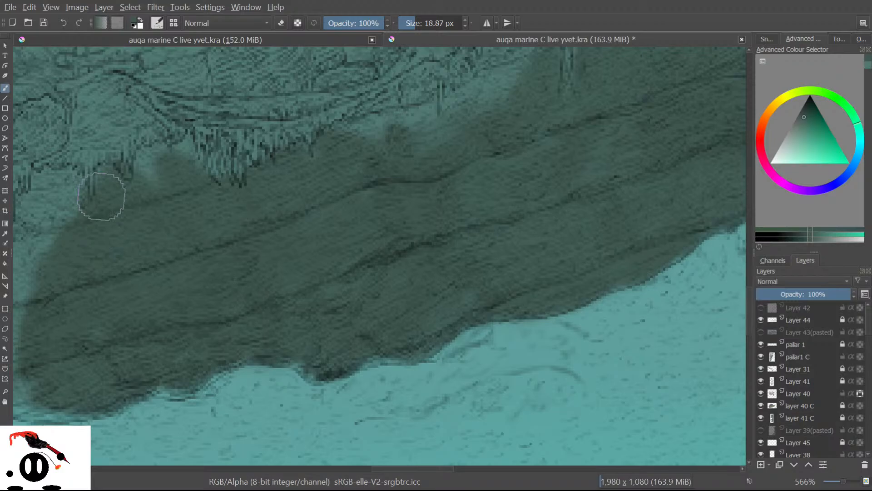
key("e")
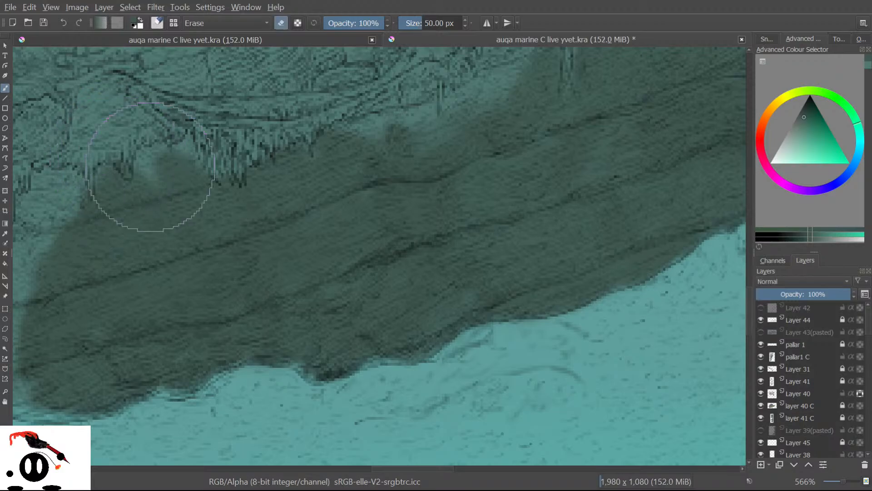
key("e")
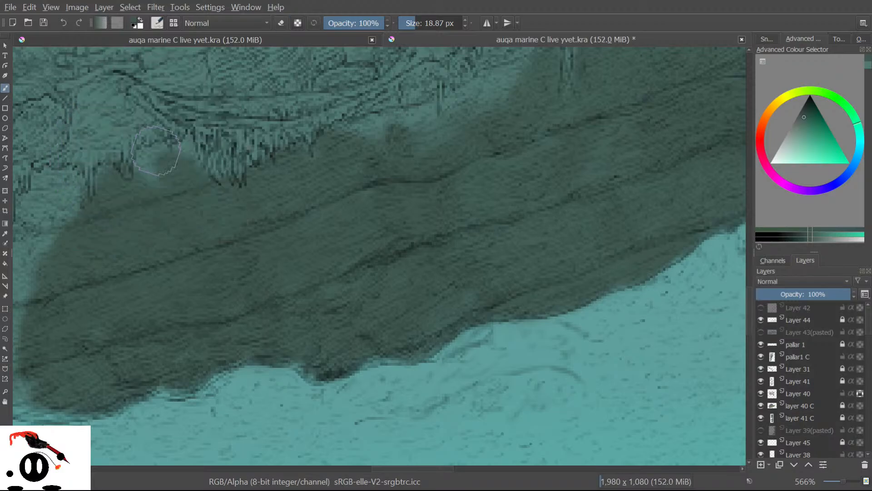
left_click_drag(151, 177, 145, 177)
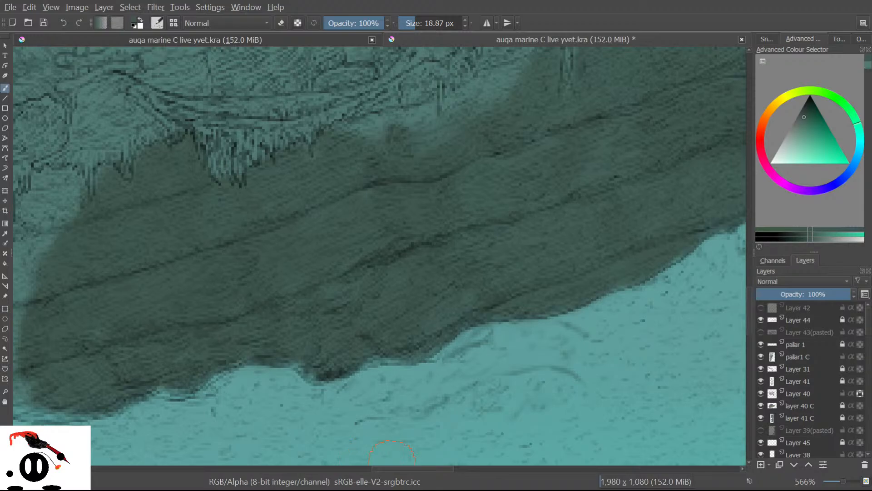
Cover the remaining lighter teal with dark colour and fill the lower-left area.
mouse_move(380, 472)
left_mouse_down()
mouse_move(314, 474)
mouse_move(338, 470)
left_mouse_up()
mouse_move(442, 198)
left_mouse_down()
mouse_move(461, 213)
mouse_move(462, 180)
left_mouse_up()
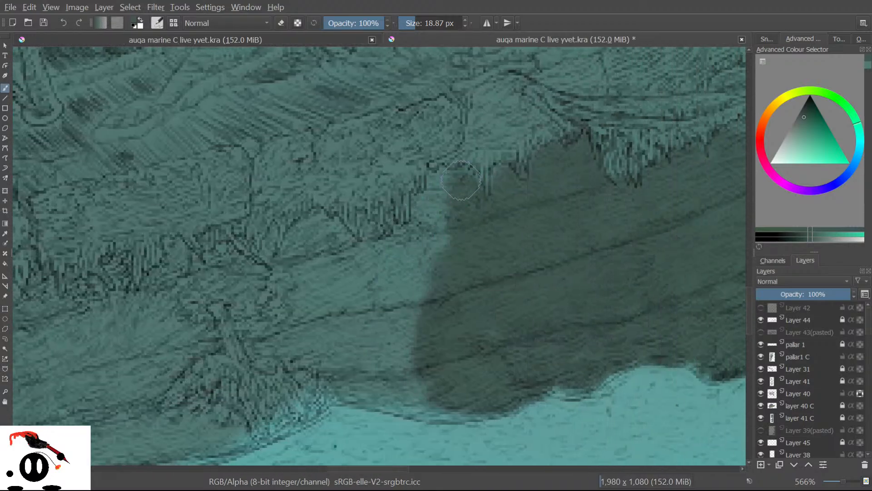
left_click_drag(451, 225, 440, 188)
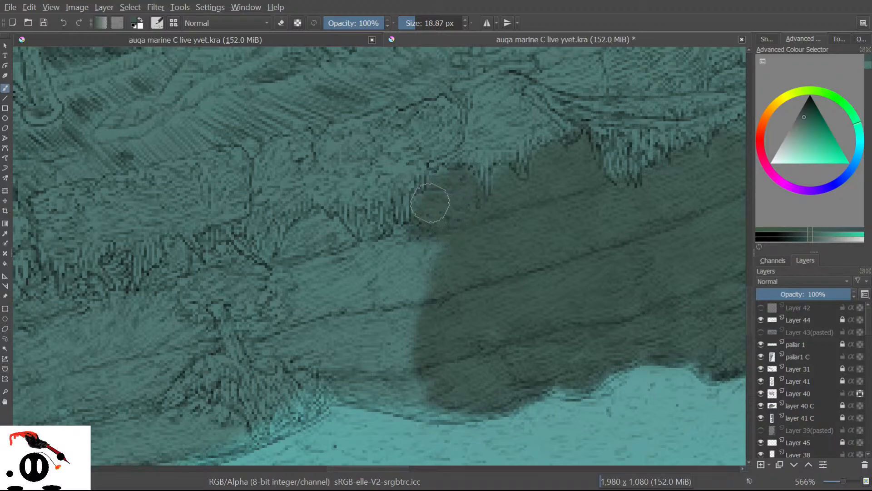
mouse_move(415, 227)
left_mouse_down()
mouse_move(408, 262)
mouse_move(442, 237)
mouse_move(429, 279)
mouse_move(404, 321)
mouse_move(354, 350)
mouse_move(419, 326)
mouse_move(358, 383)
mouse_move(366, 377)
mouse_move(359, 373)
mouse_move(422, 370)
mouse_move(400, 375)
mouse_move(432, 402)
mouse_move(482, 398)
mouse_move(467, 405)
mouse_move(370, 397)
mouse_move(348, 386)
mouse_move(306, 326)
mouse_move(315, 400)
mouse_move(292, 349)
mouse_move(289, 377)
mouse_move(329, 399)
mouse_move(315, 401)
mouse_move(348, 384)
left_mouse_up()
left_click_drag(297, 408, 267, 427)
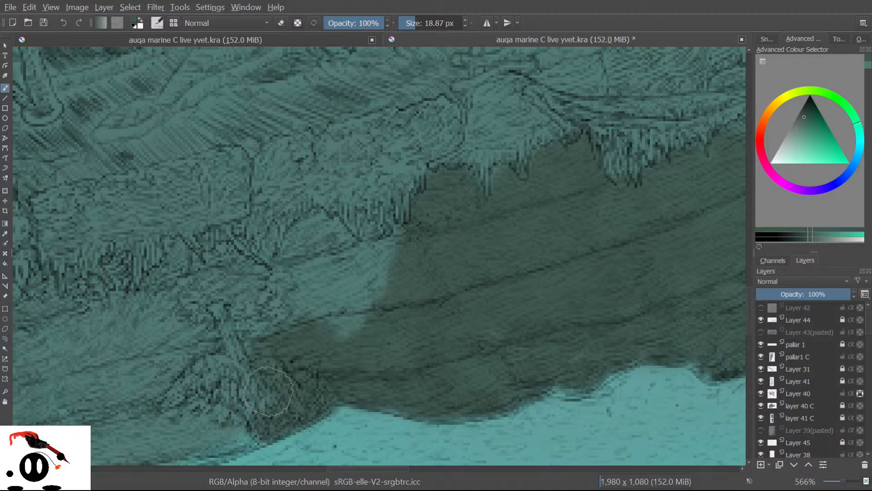
mouse_move(273, 391)
left_mouse_down()
mouse_move(223, 349)
mouse_move(222, 374)
mouse_move(174, 350)
mouse_move(187, 376)
mouse_move(181, 454)
mouse_move(35, 392)
mouse_move(21, 416)
left_mouse_up()
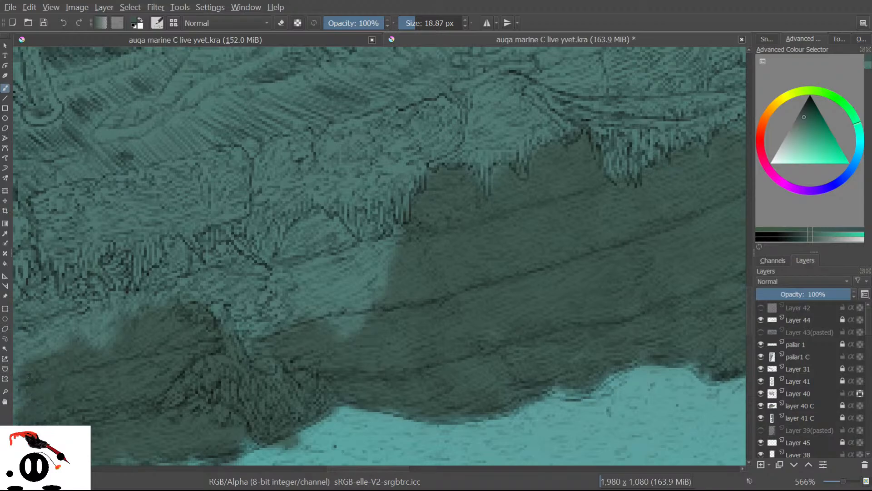
Darken the dark shape's lower and left edges.
left_click_drag(751, 314, 750, 323)
left_click_drag(344, 468, 298, 471)
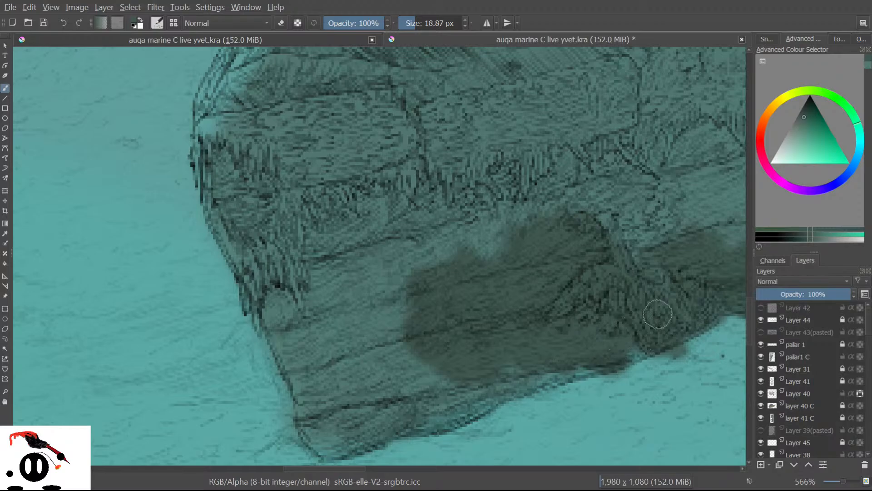
mouse_move(621, 346)
left_mouse_down()
mouse_move(536, 363)
mouse_move(554, 369)
mouse_move(537, 363)
mouse_move(539, 371)
mouse_move(438, 401)
mouse_move(365, 405)
mouse_move(428, 411)
mouse_move(491, 396)
mouse_move(403, 419)
mouse_move(369, 412)
mouse_move(380, 418)
mouse_move(370, 430)
mouse_move(327, 442)
mouse_move(310, 411)
mouse_move(319, 395)
mouse_move(415, 368)
mouse_move(342, 392)
mouse_move(399, 342)
mouse_move(315, 341)
mouse_move(391, 285)
mouse_move(339, 280)
mouse_move(348, 272)
mouse_move(321, 296)
left_mouse_up()
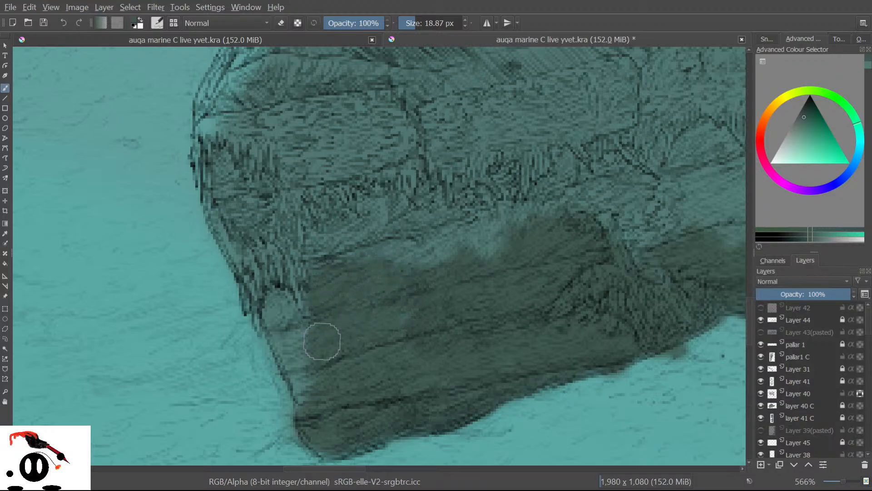
mouse_move(302, 340)
left_mouse_down()
mouse_move(310, 390)
mouse_move(279, 330)
mouse_move(293, 341)
mouse_move(275, 304)
left_mouse_up()
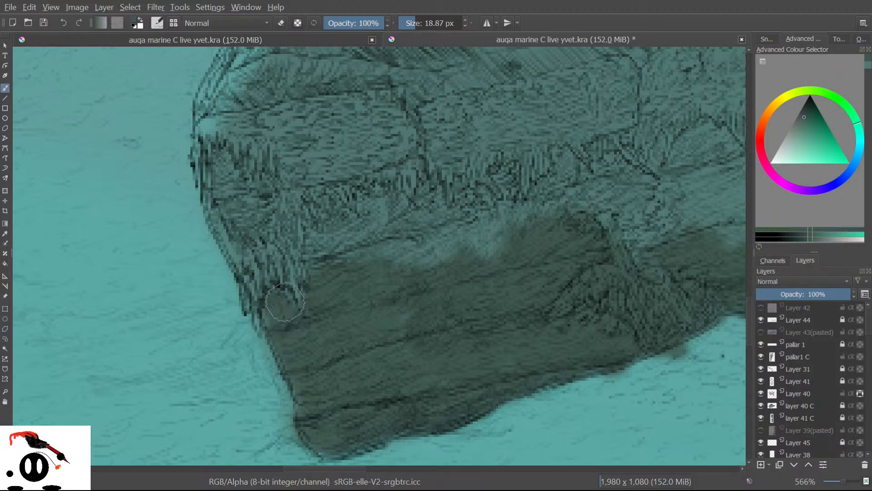
Paint dark teal over the light streaks along the shadow's upper edge.
mouse_move(372, 278)
left_mouse_down()
mouse_move(392, 251)
mouse_move(351, 259)
left_mouse_up()
mouse_move(347, 218)
left_mouse_down()
mouse_move(355, 236)
mouse_move(377, 236)
mouse_move(314, 250)
mouse_move(332, 228)
left_mouse_up()
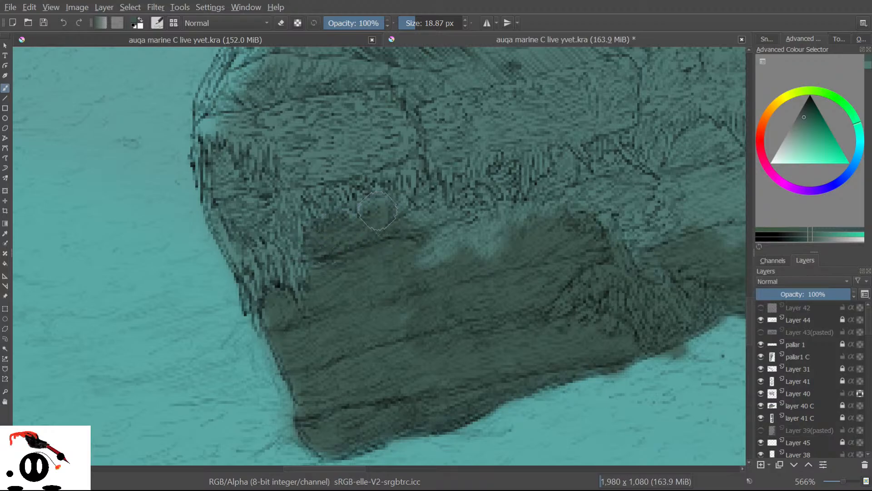
mouse_move(436, 251)
left_mouse_down()
mouse_move(435, 216)
mouse_move(466, 223)
mouse_move(467, 274)
mouse_move(501, 215)
mouse_move(517, 205)
mouse_move(480, 237)
mouse_move(429, 238)
left_mouse_up()
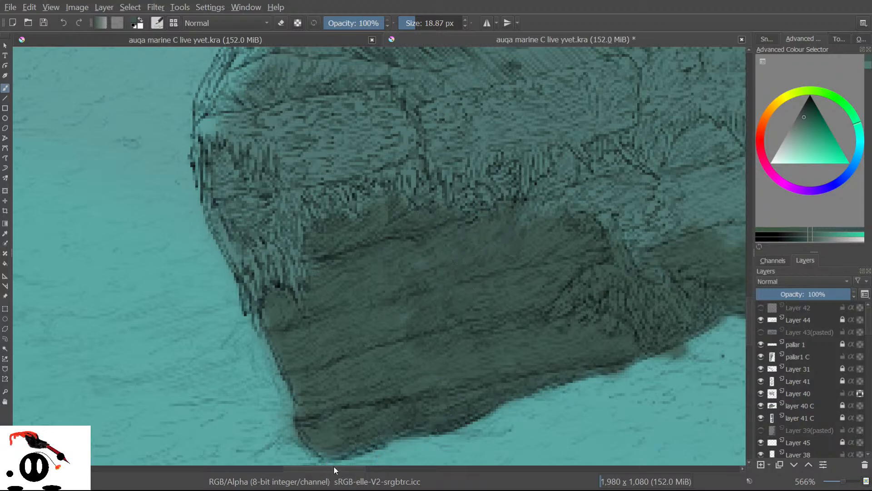
left_click_drag(334, 465, 363, 465)
mouse_move(350, 207)
left_mouse_down()
mouse_move(368, 241)
mouse_move(361, 206)
mouse_move(338, 204)
mouse_move(327, 226)
mouse_move(359, 226)
mouse_move(408, 206)
mouse_move(389, 230)
mouse_move(331, 244)
mouse_move(309, 225)
mouse_move(360, 190)
mouse_move(254, 214)
mouse_move(296, 186)
mouse_move(306, 165)
mouse_move(281, 177)
mouse_move(277, 199)
mouse_move(304, 205)
mouse_move(331, 176)
mouse_move(332, 147)
left_mouse_up()
mouse_move(372, 184)
left_mouse_down()
mouse_move(424, 217)
mouse_move(449, 250)
mouse_move(473, 242)
mouse_move(472, 206)
mouse_move(451, 177)
mouse_move(441, 197)
mouse_move(472, 208)
mouse_move(516, 153)
mouse_move(464, 206)
mouse_move(483, 173)
mouse_move(460, 196)
mouse_move(460, 161)
mouse_move(449, 157)
mouse_move(444, 166)
mouse_move(443, 147)
mouse_move(404, 172)
left_mouse_up()
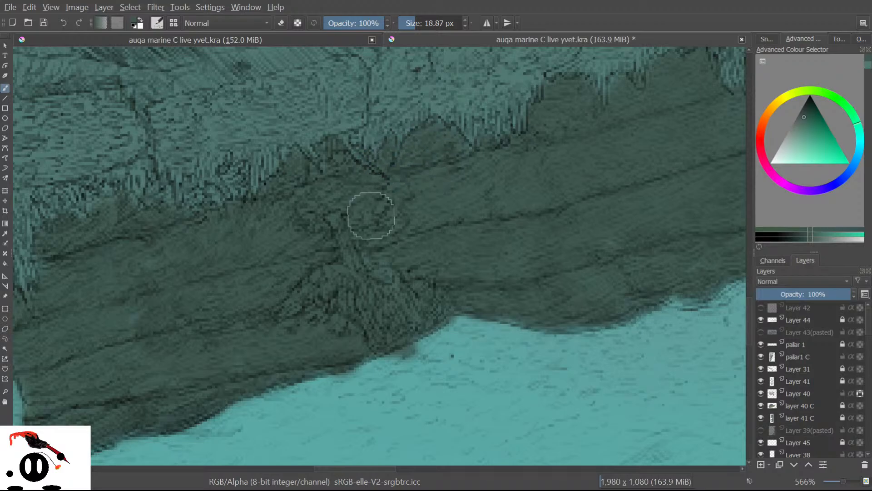
Pan to the hull's lower edge and stroke dark teal over the band above the waterline.
left_click_drag(362, 468, 480, 457)
left_click_drag(754, 303, 756, 267)
left_click_drag(432, 469, 455, 467)
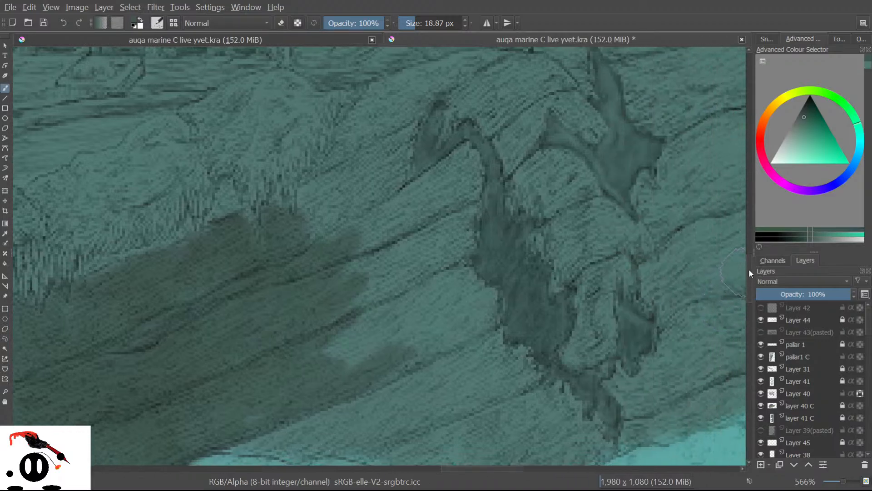
left_click_drag(749, 269, 746, 283)
mouse_move(585, 318)
left_mouse_down()
mouse_move(508, 364)
mouse_move(566, 335)
mouse_move(404, 342)
mouse_move(482, 291)
mouse_move(326, 306)
mouse_move(269, 321)
mouse_move(311, 327)
mouse_move(292, 333)
mouse_move(381, 331)
mouse_move(373, 331)
mouse_move(376, 347)
mouse_move(460, 363)
mouse_move(415, 359)
mouse_move(488, 389)
mouse_move(468, 332)
mouse_move(568, 325)
mouse_move(618, 309)
mouse_move(636, 218)
mouse_move(604, 191)
mouse_move(516, 263)
mouse_move(476, 254)
mouse_move(397, 273)
mouse_move(394, 288)
mouse_move(275, 306)
mouse_move(465, 201)
mouse_move(399, 255)
mouse_move(452, 175)
mouse_move(335, 216)
mouse_move(446, 131)
mouse_move(380, 160)
mouse_move(423, 109)
mouse_move(337, 137)
mouse_move(351, 104)
mouse_move(412, 103)
mouse_move(439, 210)
mouse_move(502, 140)
mouse_move(564, 259)
mouse_move(565, 195)
mouse_move(673, 282)
mouse_move(695, 159)
mouse_move(627, 181)
mouse_move(589, 105)
mouse_move(529, 127)
left_mouse_up()
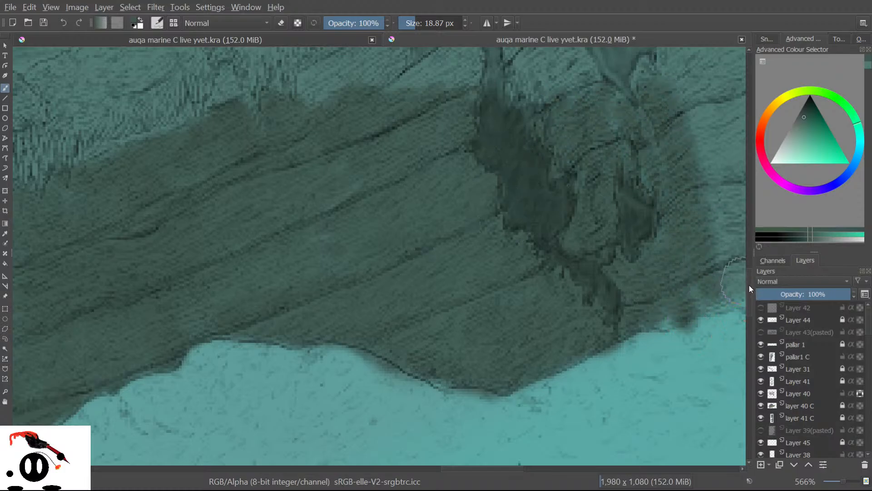
Shade the hull planks dark teal, including the lower-middle plank's bottom edge.
scroll(749, 284, "up", 5)
left_click_drag(343, 316, 365, 303)
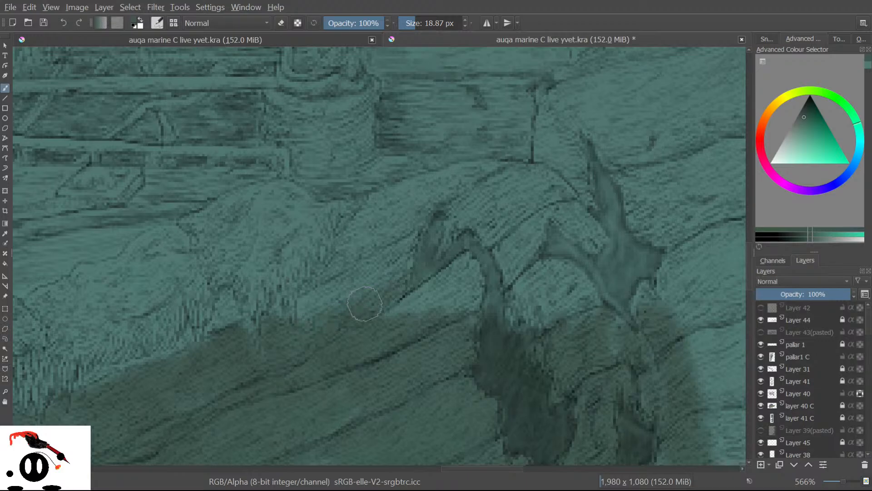
left_click_drag(305, 324, 324, 302)
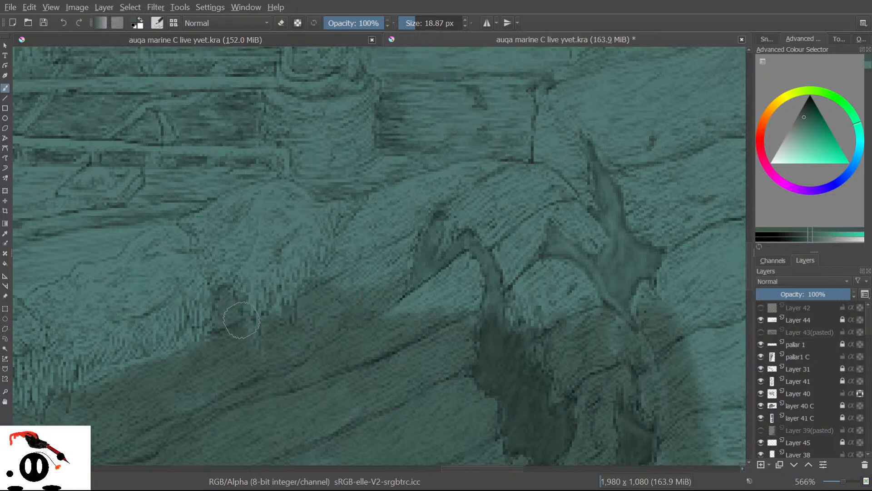
mouse_move(395, 235)
left_mouse_down()
mouse_move(357, 271)
mouse_move(425, 232)
mouse_move(400, 257)
mouse_move(393, 226)
mouse_move(359, 229)
mouse_move(396, 202)
mouse_move(468, 162)
mouse_move(530, 174)
mouse_move(584, 237)
mouse_move(551, 189)
mouse_move(559, 313)
mouse_move(575, 320)
mouse_move(577, 228)
mouse_move(665, 376)
mouse_move(600, 109)
mouse_move(696, 327)
mouse_move(578, 177)
mouse_move(534, 305)
mouse_move(370, 341)
mouse_move(446, 287)
mouse_move(411, 251)
mouse_move(413, 233)
left_mouse_up()
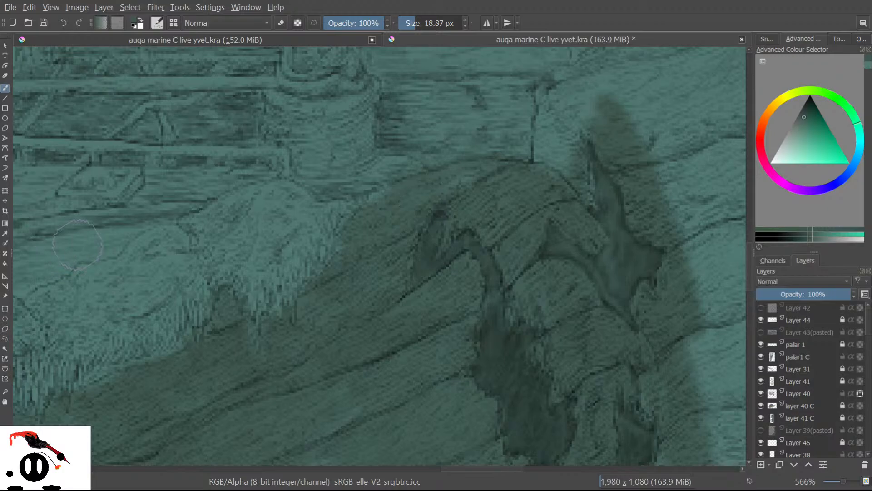
left_click_drag(458, 469, 506, 461)
mouse_move(464, 302)
left_mouse_down()
mouse_move(383, 326)
mouse_move(479, 265)
mouse_move(309, 329)
mouse_move(458, 295)
mouse_move(300, 388)
mouse_move(327, 418)
mouse_move(477, 399)
mouse_move(404, 449)
mouse_move(507, 418)
left_mouse_up()
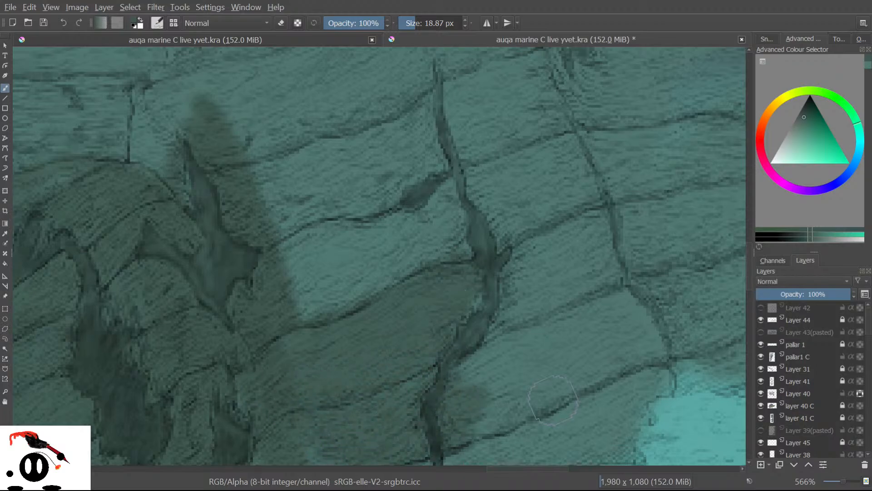
left_click_drag(751, 258, 750, 265)
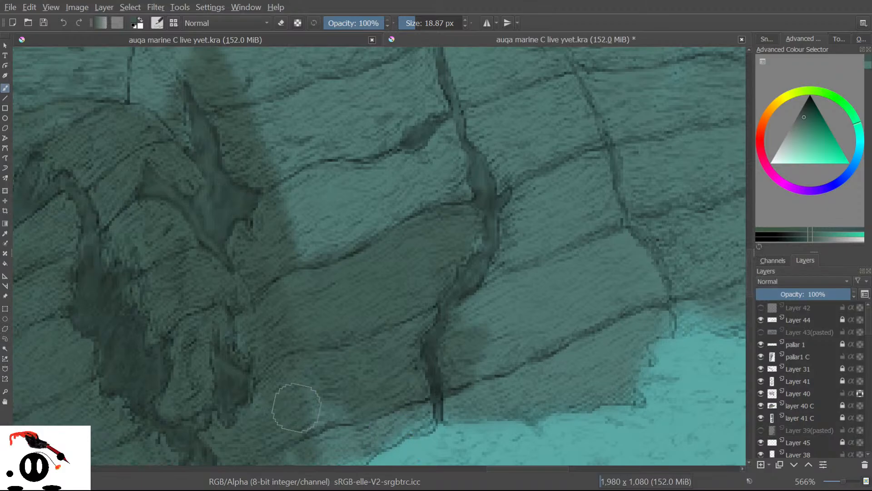
mouse_move(347, 391)
left_mouse_down()
mouse_move(294, 447)
mouse_move(363, 456)
mouse_move(369, 441)
mouse_move(574, 342)
mouse_move(451, 400)
mouse_move(540, 378)
mouse_move(635, 324)
mouse_move(602, 359)
mouse_move(662, 319)
mouse_move(669, 325)
mouse_move(642, 336)
mouse_move(633, 361)
mouse_move(643, 352)
mouse_move(591, 383)
mouse_move(618, 377)
mouse_move(625, 394)
mouse_move(597, 386)
mouse_move(584, 397)
mouse_move(527, 397)
mouse_move(544, 404)
mouse_move(525, 390)
mouse_move(489, 394)
mouse_move(499, 372)
mouse_move(547, 340)
mouse_move(576, 302)
mouse_move(440, 350)
mouse_move(567, 247)
mouse_move(453, 297)
mouse_move(547, 202)
mouse_move(447, 261)
mouse_move(513, 187)
mouse_move(462, 199)
mouse_move(453, 170)
mouse_move(462, 132)
mouse_move(381, 183)
mouse_move(434, 115)
mouse_move(280, 182)
mouse_move(306, 194)
mouse_move(418, 157)
mouse_move(399, 187)
mouse_move(292, 236)
mouse_move(285, 253)
mouse_move(344, 243)
mouse_move(396, 120)
left_mouse_up()
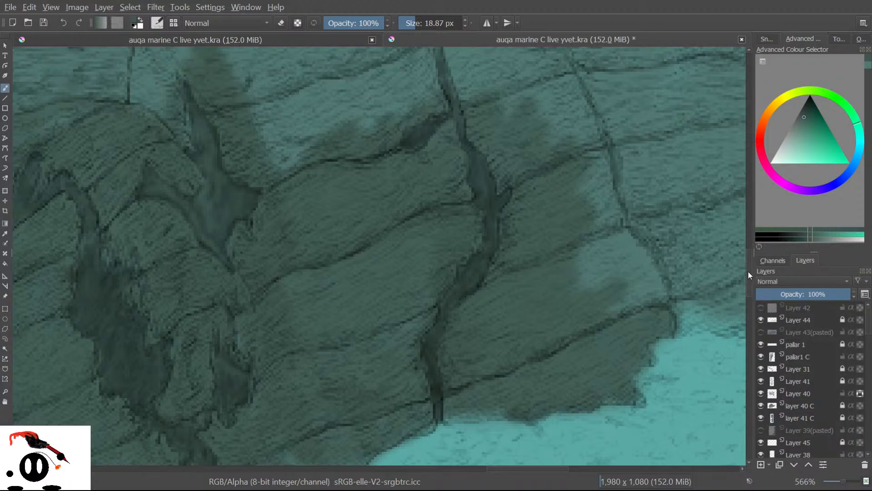
Fill the light upper and lower-left planks with translucent dark teal shading.
left_click_drag(748, 272, 751, 263)
left_click_drag(398, 176, 319, 200)
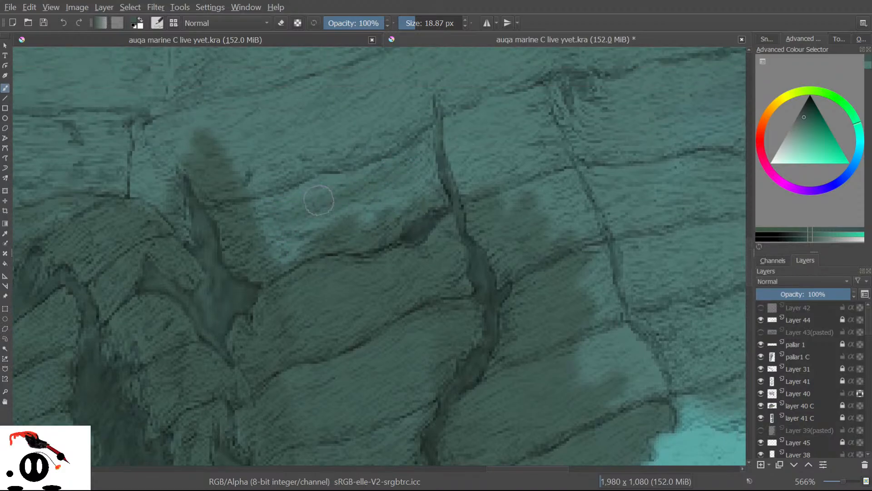
mouse_move(266, 202)
left_mouse_down()
mouse_move(390, 179)
mouse_move(297, 226)
mouse_move(418, 170)
mouse_move(368, 189)
left_mouse_up()
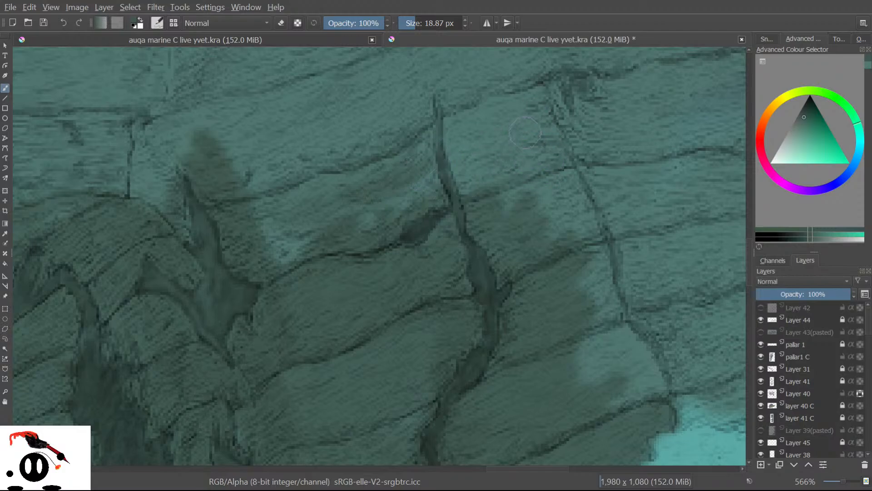
mouse_move(485, 123)
left_mouse_down()
mouse_move(502, 95)
mouse_move(483, 90)
mouse_move(384, 177)
mouse_move(468, 106)
mouse_move(529, 86)
mouse_move(467, 115)
mouse_move(508, 109)
left_mouse_up()
mouse_move(318, 219)
left_mouse_down()
mouse_move(333, 209)
mouse_move(269, 206)
mouse_move(408, 164)
mouse_move(342, 226)
mouse_move(267, 250)
mouse_move(326, 239)
mouse_move(435, 181)
mouse_move(352, 220)
mouse_move(258, 236)
mouse_move(299, 245)
mouse_move(347, 222)
mouse_move(256, 184)
mouse_move(306, 139)
mouse_move(157, 183)
mouse_move(169, 163)
mouse_move(148, 201)
mouse_move(149, 170)
mouse_move(137, 157)
mouse_move(213, 113)
mouse_move(189, 113)
mouse_move(287, 125)
mouse_move(252, 125)
mouse_move(230, 119)
mouse_move(227, 108)
mouse_move(193, 117)
mouse_move(389, 119)
mouse_move(308, 156)
mouse_move(275, 147)
mouse_move(344, 118)
mouse_move(387, 85)
mouse_move(396, 104)
mouse_move(364, 103)
mouse_move(423, 153)
mouse_move(361, 152)
mouse_move(371, 175)
mouse_move(339, 156)
mouse_move(437, 176)
mouse_move(509, 139)
mouse_move(432, 180)
mouse_move(437, 205)
mouse_move(557, 145)
mouse_move(496, 266)
mouse_move(610, 244)
mouse_move(652, 202)
mouse_move(608, 317)
mouse_move(654, 271)
mouse_move(657, 208)
mouse_move(626, 272)
mouse_move(574, 324)
mouse_move(586, 381)
mouse_move(633, 392)
mouse_move(705, 275)
mouse_move(689, 338)
mouse_move(727, 204)
left_mouse_up()
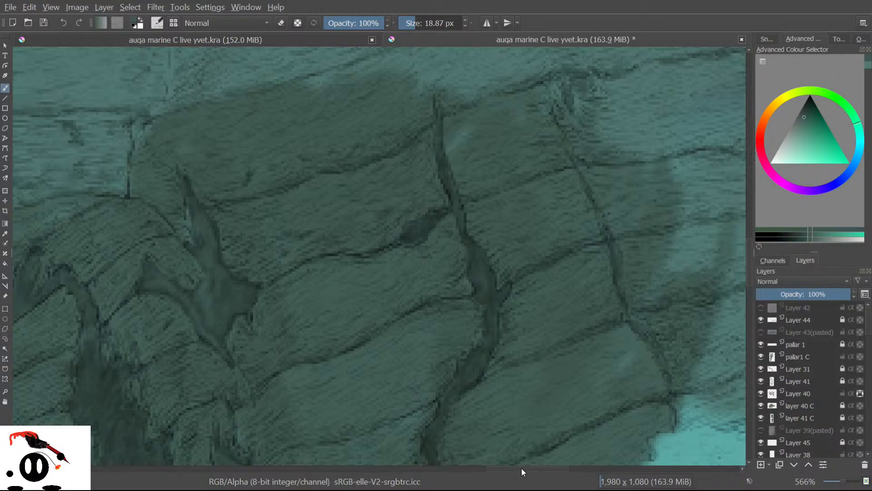
Darken the hull below the crack, cover the pale cyan patch, and extend the diagonal band right.
scroll(522, 468, "right", 5)
mouse_move(549, 263)
left_mouse_down()
mouse_move(436, 311)
mouse_move(466, 329)
mouse_move(432, 369)
mouse_move(524, 359)
mouse_move(470, 399)
mouse_move(545, 391)
mouse_move(481, 408)
mouse_move(595, 356)
mouse_move(576, 370)
mouse_move(593, 292)
mouse_move(518, 304)
mouse_move(555, 210)
mouse_move(428, 253)
mouse_move(509, 146)
mouse_move(403, 171)
mouse_move(338, 136)
mouse_move(317, 87)
mouse_move(300, 86)
left_mouse_up()
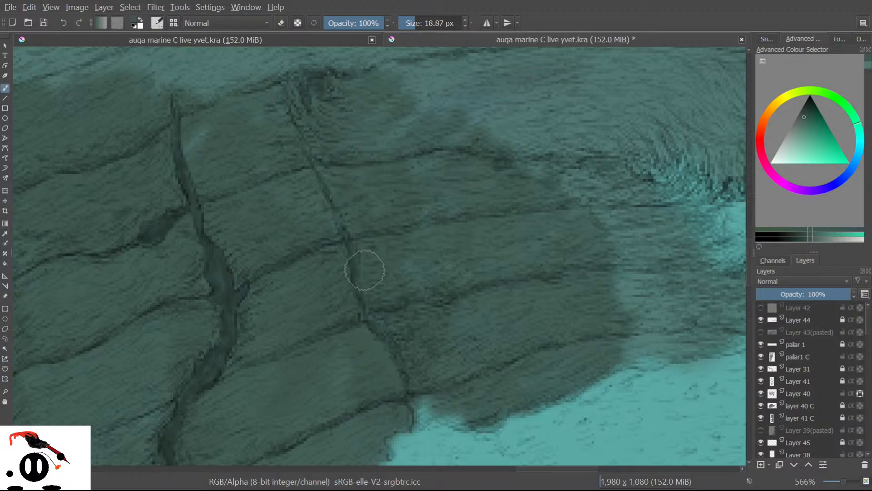
mouse_move(421, 403)
left_mouse_down()
mouse_move(423, 423)
mouse_move(454, 409)
left_mouse_up()
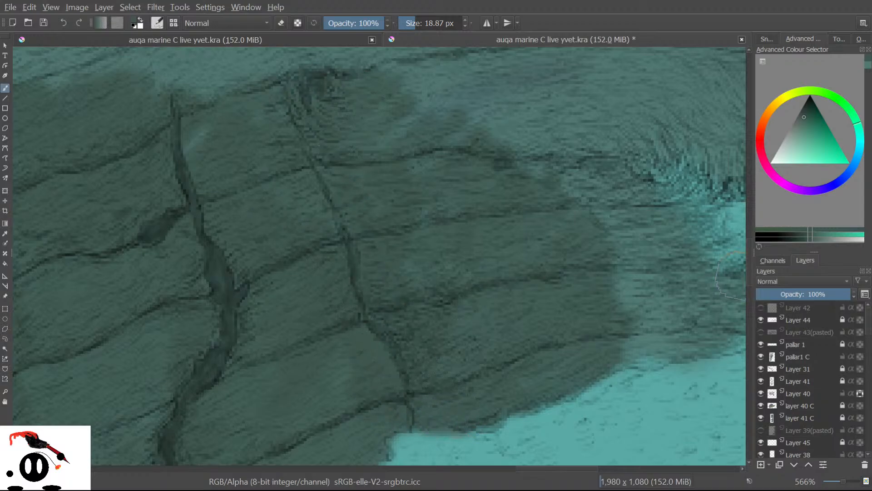
scroll(729, 276, "up", 5)
mouse_move(354, 316)
left_mouse_down()
mouse_move(268, 200)
mouse_move(389, 405)
mouse_move(153, 185)
mouse_move(350, 425)
mouse_move(137, 208)
mouse_move(254, 359)
mouse_move(224, 359)
mouse_move(83, 250)
mouse_move(174, 354)
left_mouse_up()
mouse_move(188, 176)
left_mouse_down()
mouse_move(310, 243)
mouse_move(449, 422)
mouse_move(448, 387)
mouse_move(230, 131)
mouse_move(397, 280)
mouse_move(488, 426)
mouse_move(375, 244)
mouse_move(256, 115)
mouse_move(436, 269)
mouse_move(513, 393)
mouse_move(434, 257)
mouse_move(325, 131)
mouse_move(411, 181)
mouse_move(555, 406)
mouse_move(565, 406)
mouse_move(488, 243)
mouse_move(419, 132)
mouse_move(540, 260)
mouse_move(615, 388)
mouse_move(627, 381)
mouse_move(542, 178)
mouse_move(585, 180)
mouse_move(635, 237)
mouse_move(707, 398)
mouse_move(713, 365)
mouse_move(651, 186)
mouse_move(682, 204)
left_mouse_up()
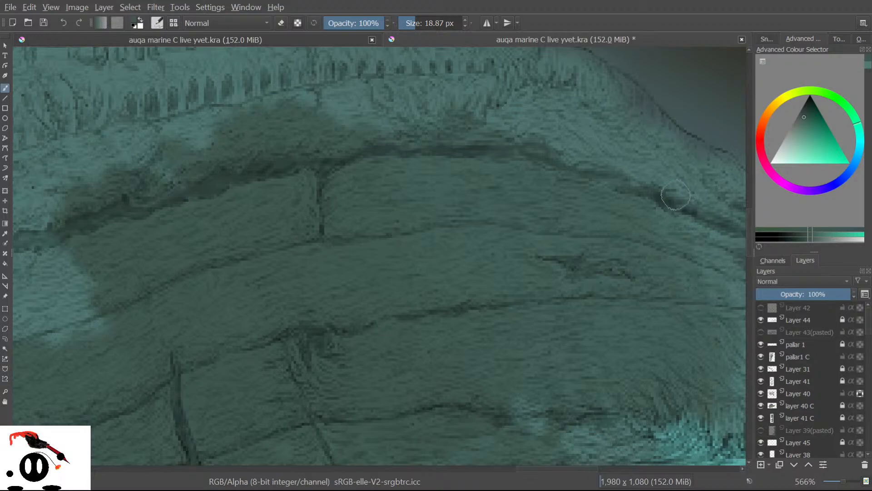
Stroke dark teal across the upper curved hull band, then pan left and shade a broad area.
mouse_move(677, 215)
left_mouse_down()
mouse_move(572, 118)
mouse_move(588, 185)
mouse_move(491, 105)
mouse_move(453, 116)
mouse_move(386, 95)
mouse_move(345, 109)
mouse_move(304, 93)
mouse_move(224, 132)
mouse_move(97, 164)
mouse_move(38, 166)
mouse_move(64, 182)
left_mouse_up()
left_click_drag(549, 468, 485, 471)
mouse_move(602, 166)
left_mouse_down()
mouse_move(629, 175)
mouse_move(561, 223)
mouse_move(584, 227)
mouse_move(681, 172)
mouse_move(610, 241)
mouse_move(500, 274)
mouse_move(540, 272)
mouse_move(672, 220)
mouse_move(570, 293)
mouse_move(513, 316)
mouse_move(586, 312)
mouse_move(671, 271)
mouse_move(635, 311)
mouse_move(549, 356)
mouse_move(605, 346)
mouse_move(718, 285)
mouse_move(679, 328)
mouse_move(480, 368)
mouse_move(490, 386)
mouse_move(546, 343)
mouse_move(564, 218)
mouse_move(530, 248)
mouse_move(538, 243)
mouse_move(471, 220)
mouse_move(554, 182)
mouse_move(471, 204)
mouse_move(350, 193)
mouse_move(461, 190)
mouse_move(277, 213)
mouse_move(403, 219)
mouse_move(383, 238)
mouse_move(335, 250)
mouse_move(453, 248)
mouse_move(406, 276)
mouse_move(466, 274)
mouse_move(413, 295)
mouse_move(405, 274)
left_mouse_up()
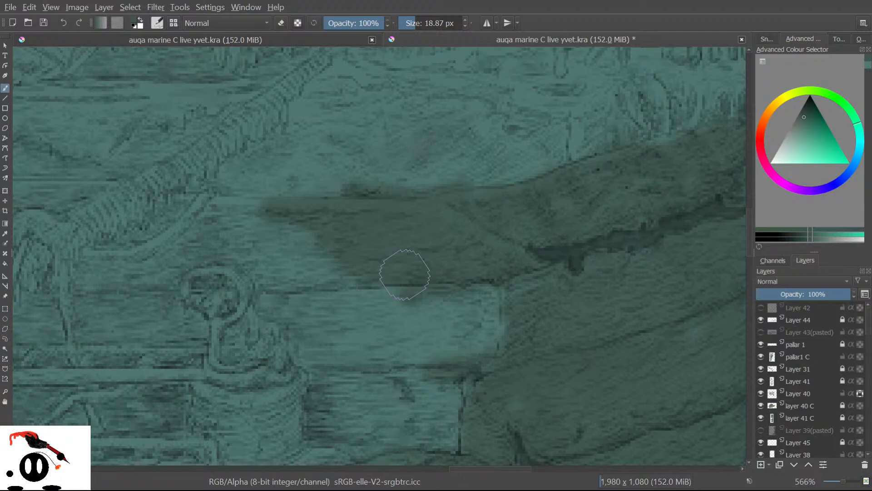
Zoom out, undo the last dark green strokes on the ship's right, and sample a new colour.
scroll(403, 255, "down", 5)
scroll(343, 276, "up", 3)
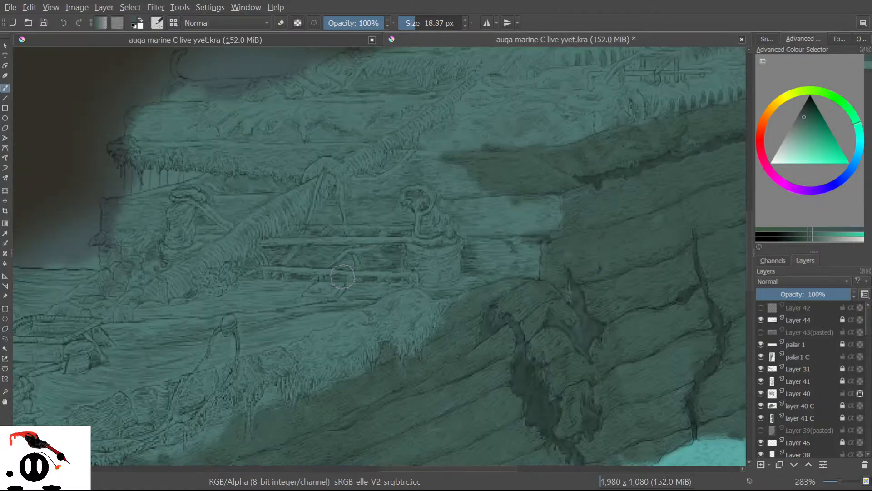
scroll(469, 395, "down", 2)
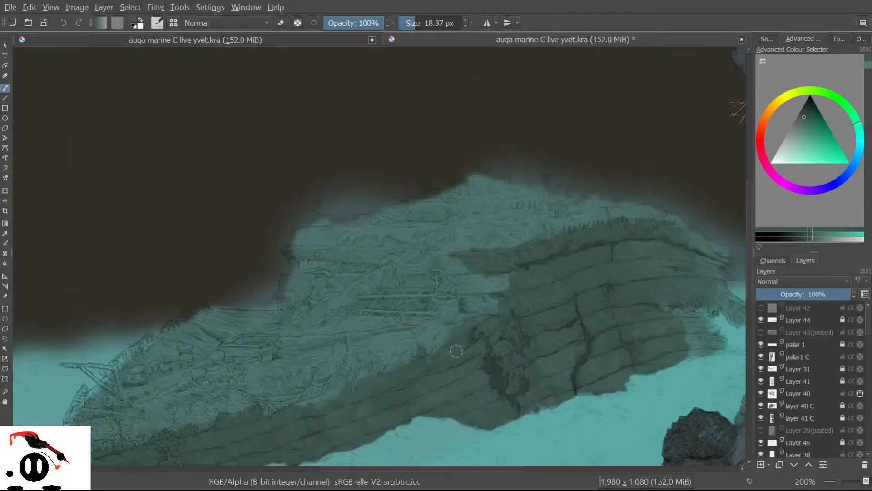
scroll(451, 383, "down", 1)
scroll(333, 444, "up", 1)
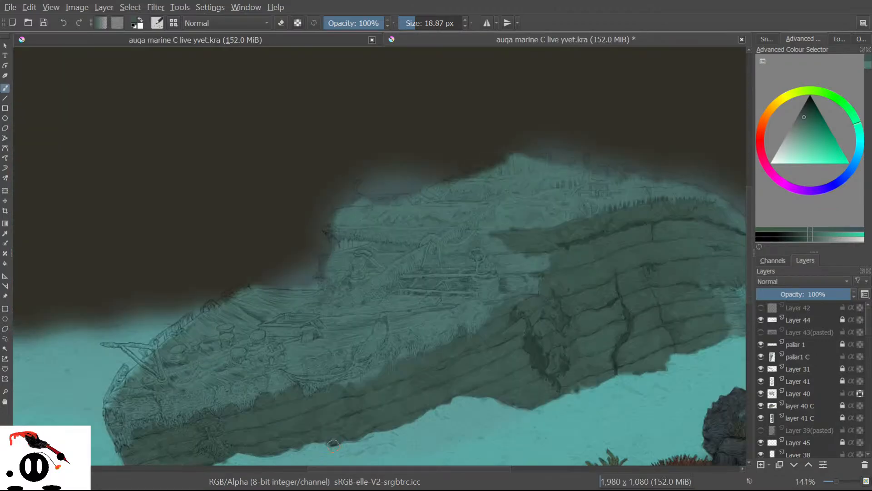
key("ctrl+z")
key("ctrl+z")
key("ctrl+z")
key("ctrl+z")
key("ctrl+z")
key("ctrl+z")
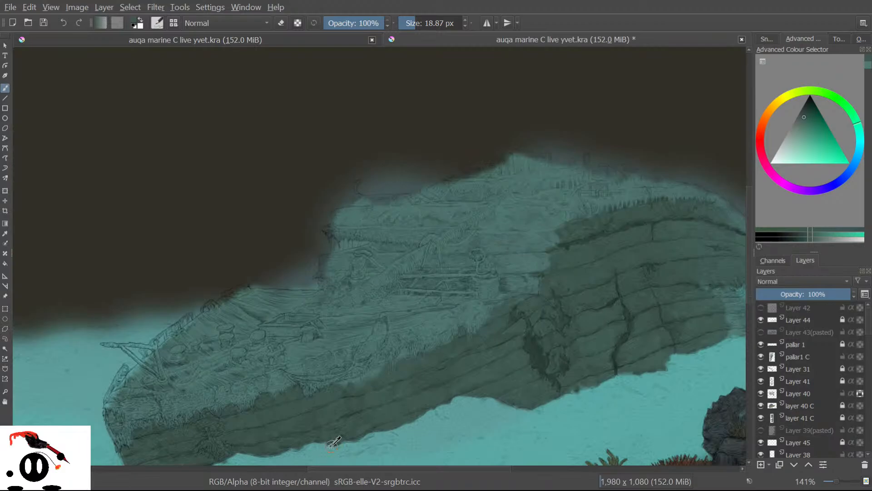
key("ctrl+z")
key("ctrl+z")
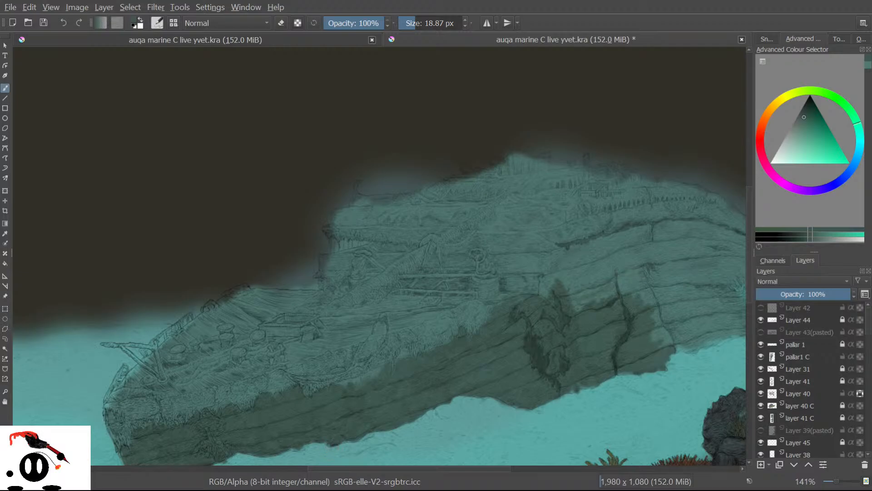
key("ctrl+z")
key("ctrl+z")
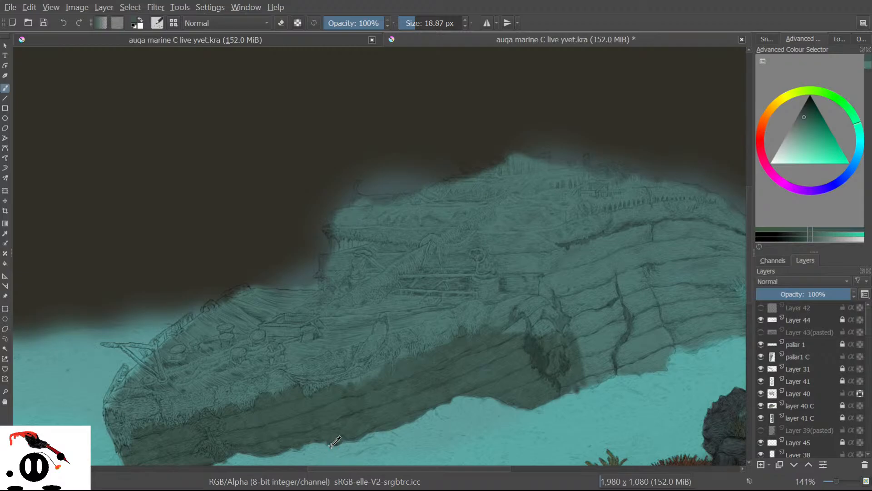
left_click(2, 234)
left_click(593, 318)
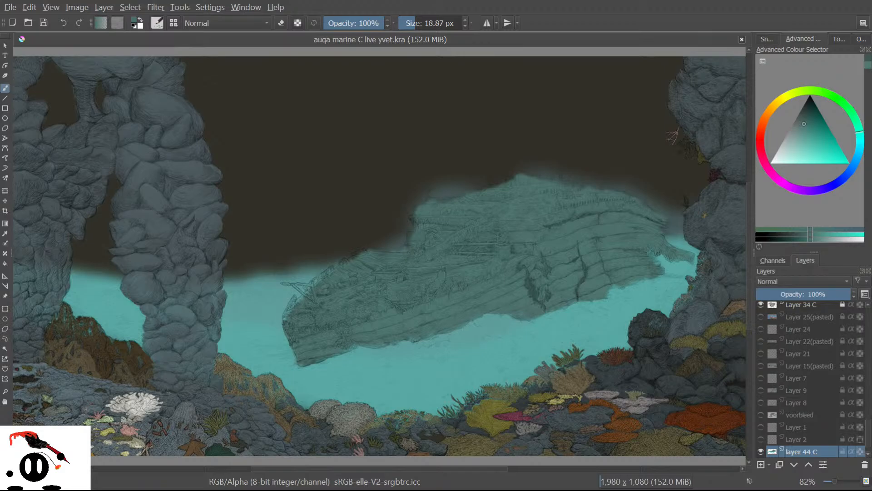
Darken the blade's lower edge and the diagonal beam with dark teal strokes.
left_click(4, 275)
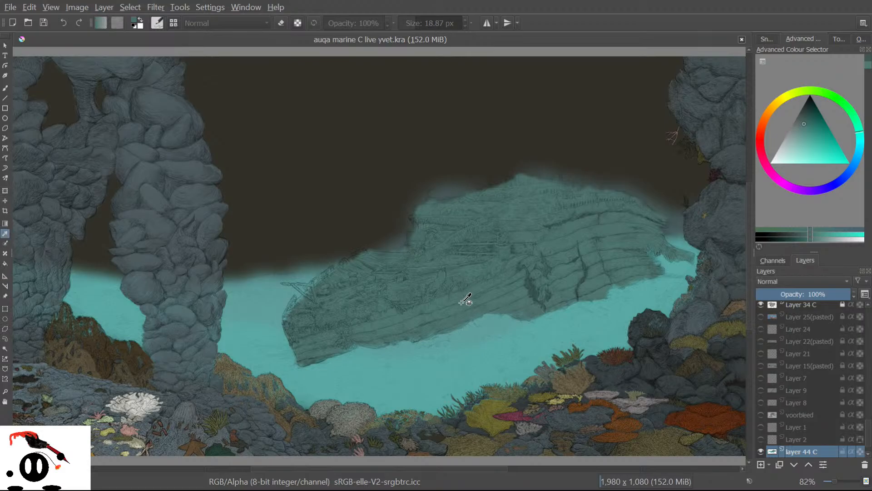
left_click(6, 88)
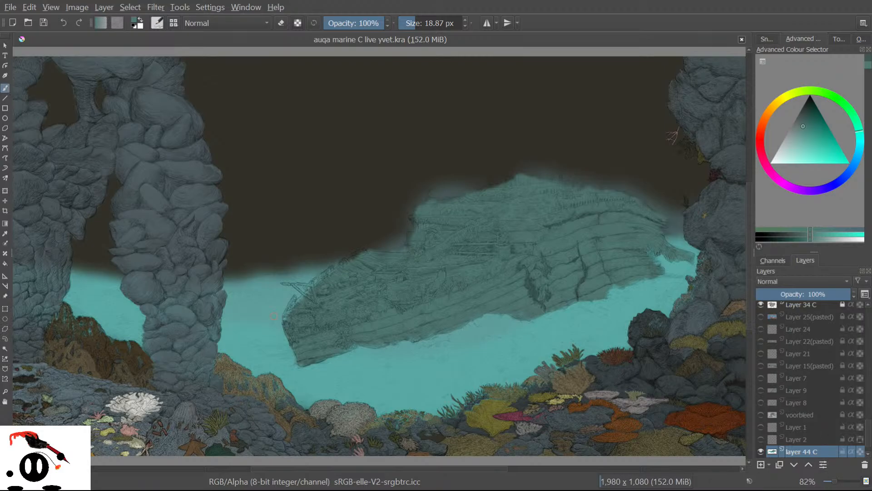
scroll(276, 286, "up", 6)
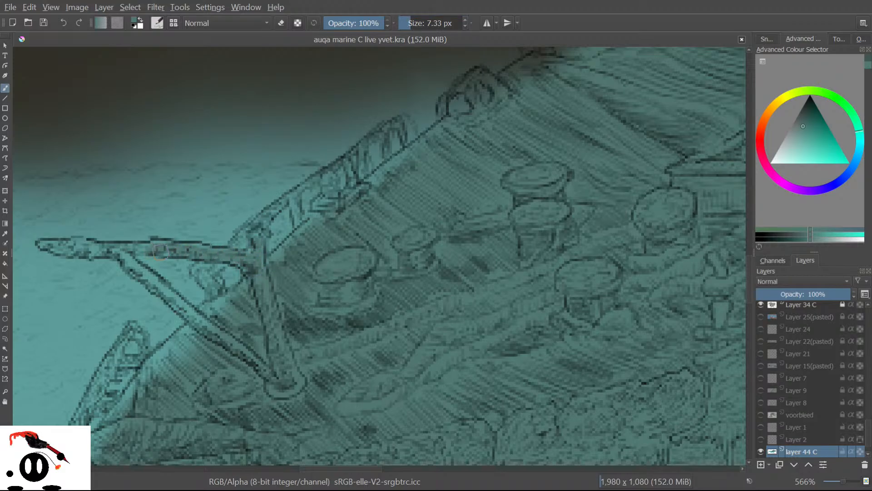
left_click_drag(112, 255, 93, 253)
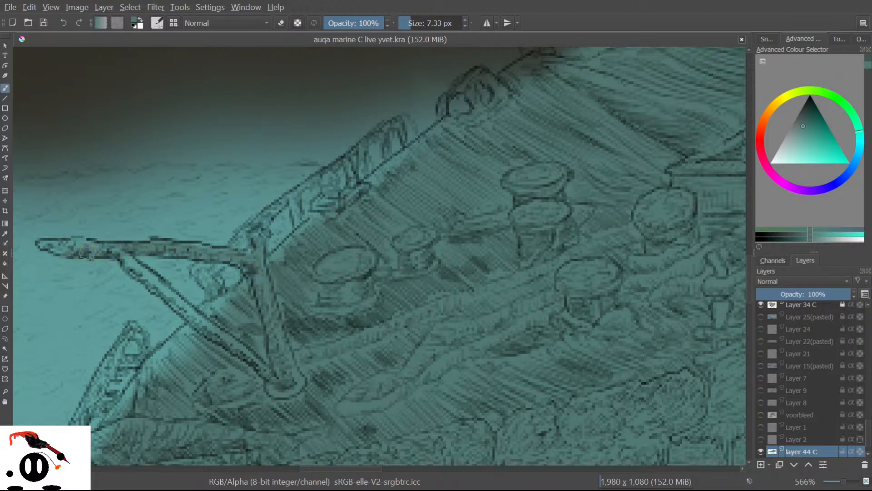
left_click_drag(120, 259, 197, 323)
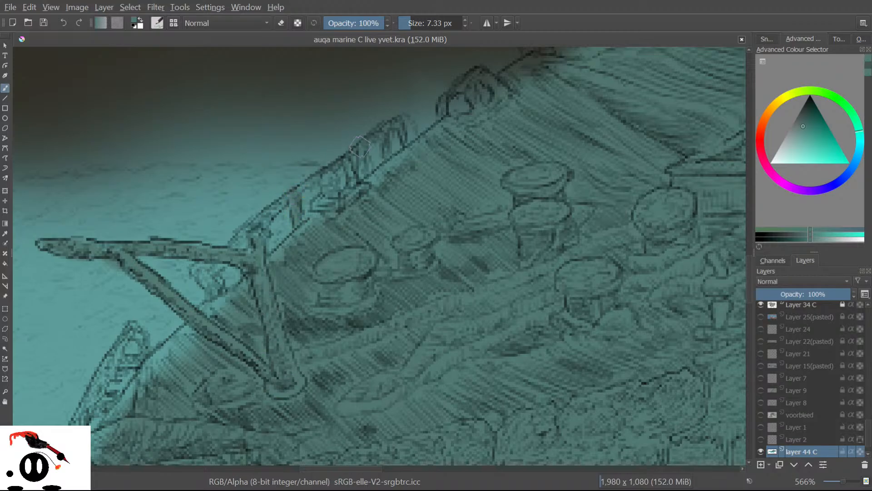
left_click_drag(394, 123, 381, 135)
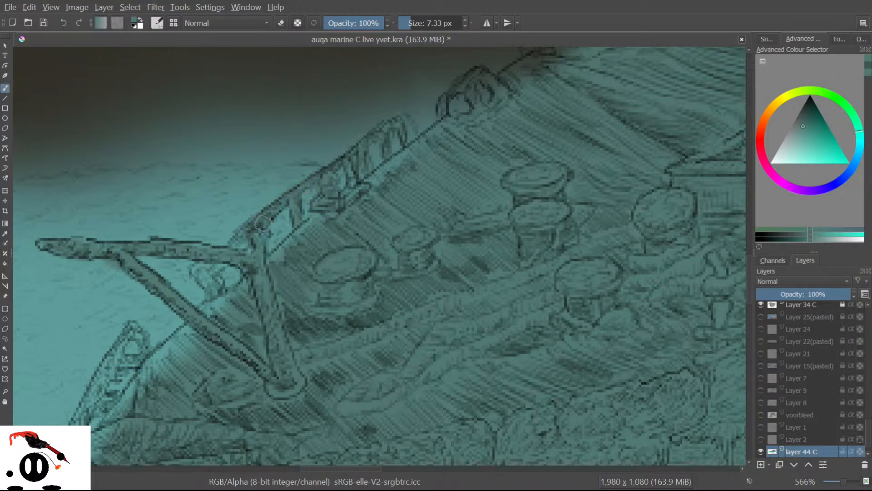
Brush teal-grey beside the rail, shade around the spar, and lighten its ring lines.
left_click_drag(247, 235, 234, 246)
mouse_move(218, 263)
left_mouse_down()
mouse_move(192, 272)
mouse_move(213, 286)
mouse_move(212, 268)
left_mouse_up()
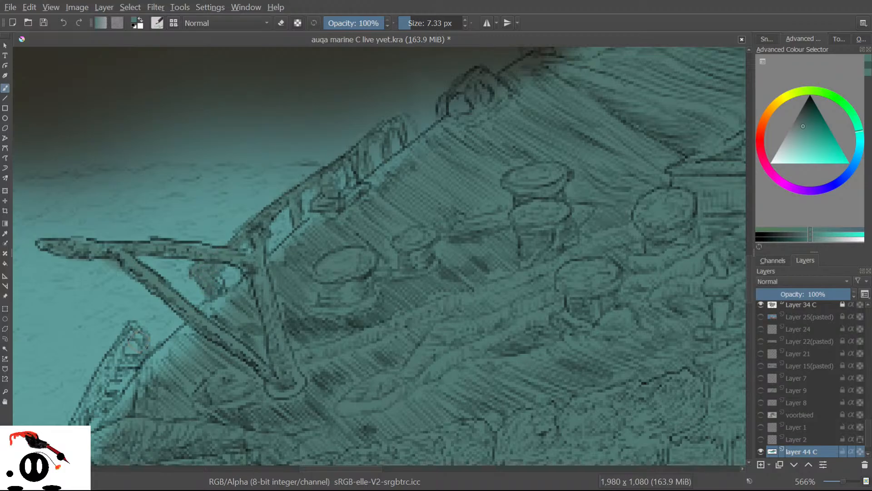
mouse_move(130, 332)
left_mouse_down()
mouse_move(119, 353)
mouse_move(131, 362)
mouse_move(98, 383)
mouse_move(113, 380)
left_mouse_up()
mouse_move(203, 320)
left_mouse_down()
mouse_move(154, 363)
mouse_move(209, 313)
mouse_move(149, 385)
left_mouse_up()
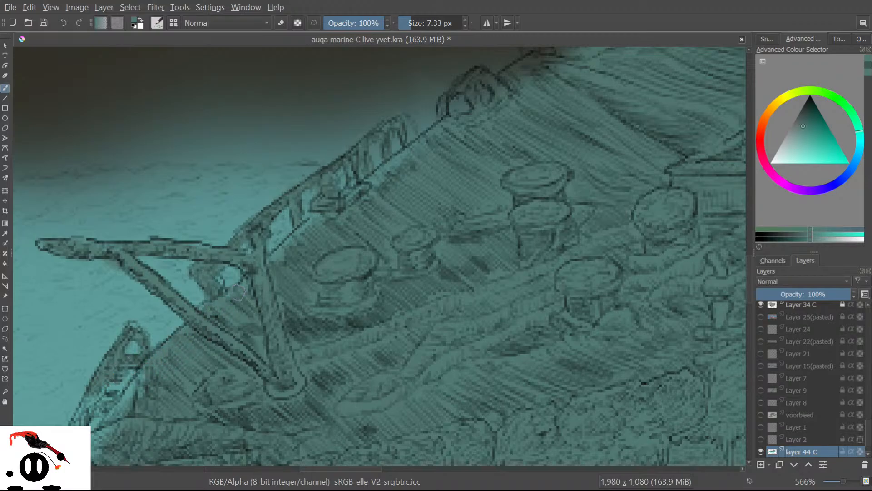
left_click_drag(265, 254, 307, 230)
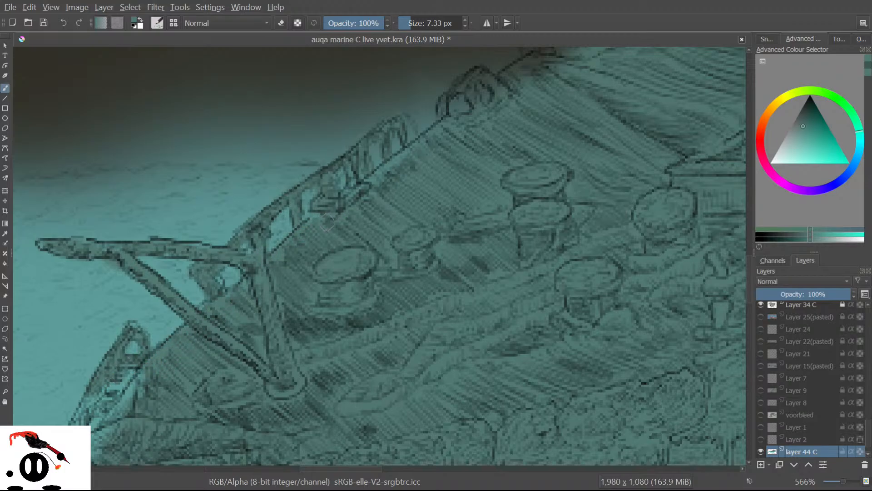
mouse_move(453, 123)
left_mouse_down()
mouse_move(487, 108)
mouse_move(493, 80)
mouse_move(500, 91)
mouse_move(478, 74)
mouse_move(465, 85)
mouse_move(481, 104)
mouse_move(461, 86)
mouse_move(440, 107)
left_mouse_up()
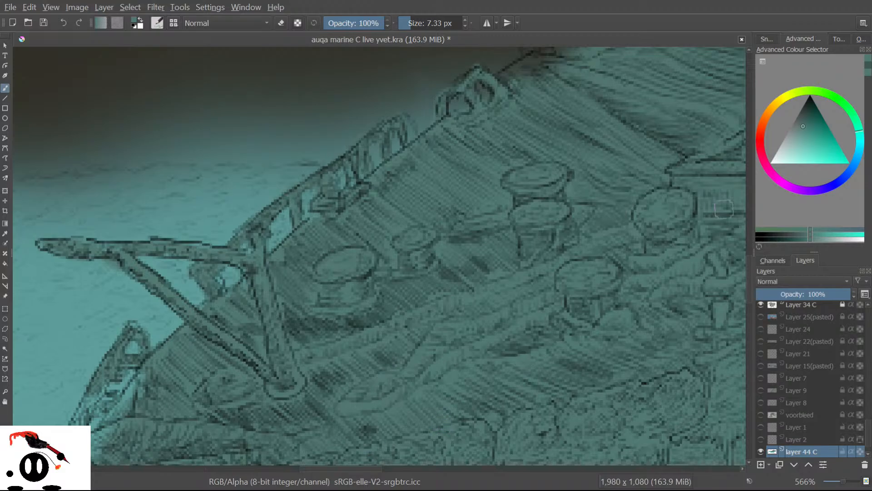
Cover the dark area above the spar's edge with light teal, then pan the canvas.
scroll(746, 264, "up", 5)
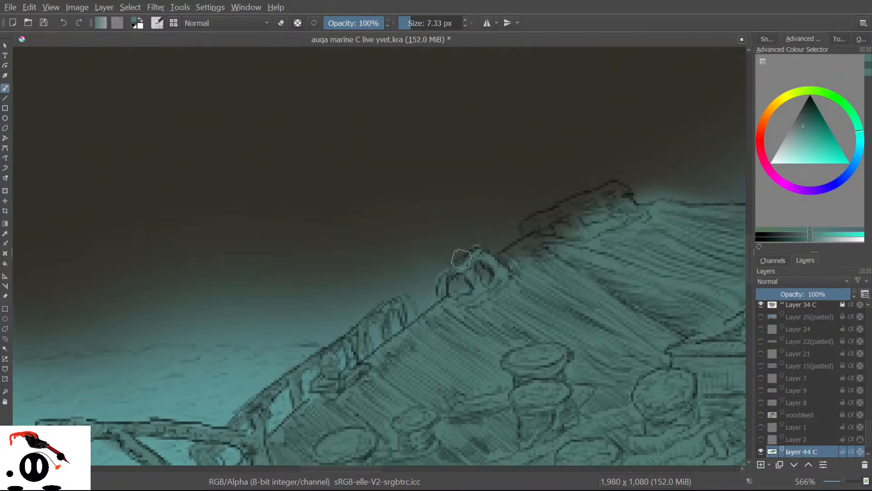
mouse_move(486, 242)
left_mouse_down()
mouse_move(533, 223)
mouse_move(533, 243)
mouse_move(515, 254)
mouse_move(535, 243)
mouse_move(538, 218)
mouse_move(526, 227)
mouse_move(562, 208)
mouse_move(577, 220)
mouse_move(568, 209)
mouse_move(622, 188)
mouse_move(623, 200)
mouse_move(583, 216)
mouse_move(622, 205)
mouse_move(531, 241)
mouse_move(547, 258)
left_mouse_up()
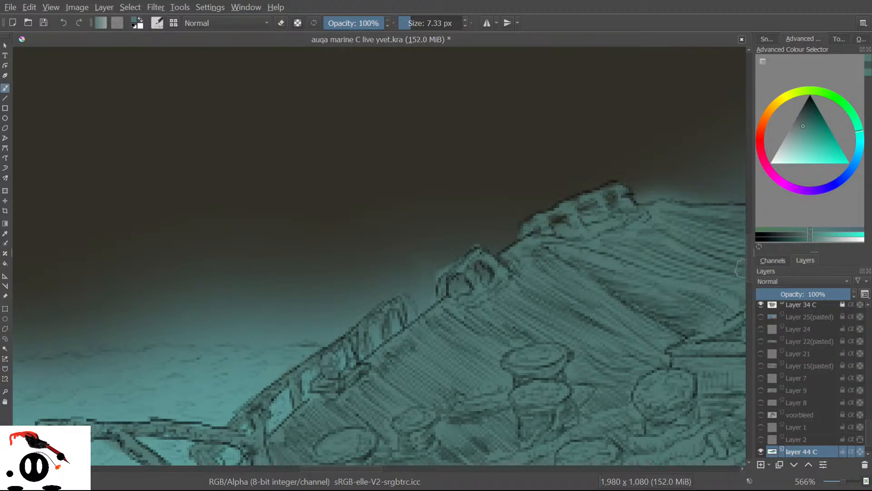
scroll(745, 285, "down", 5)
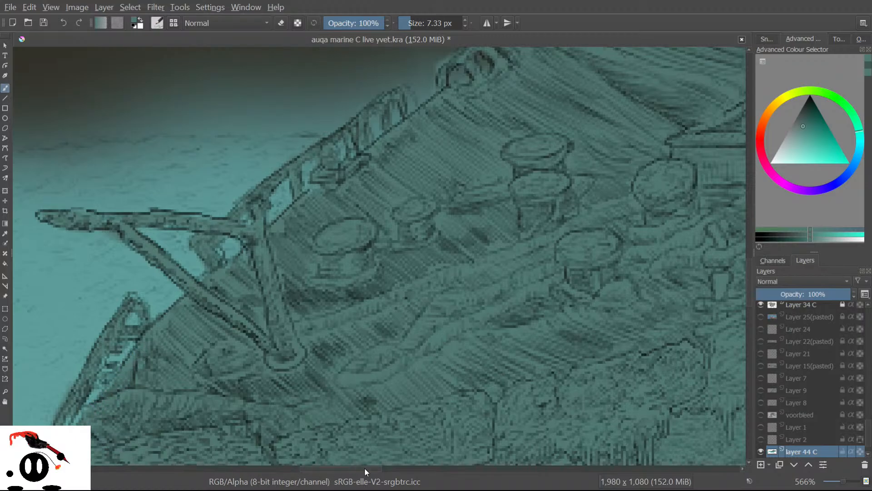
left_click_drag(334, 467, 503, 439)
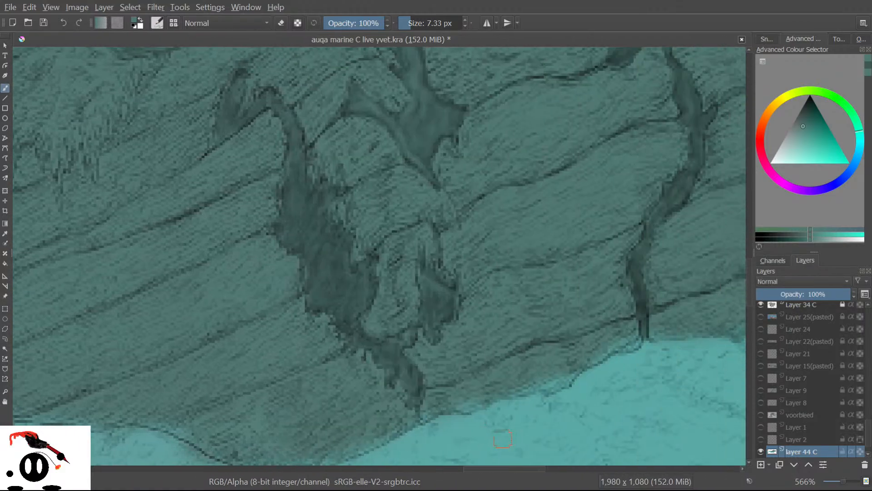
mouse_move(749, 284)
left_mouse_down()
mouse_move(767, 206)
mouse_move(767, 215)
mouse_move(750, 208)
left_mouse_up()
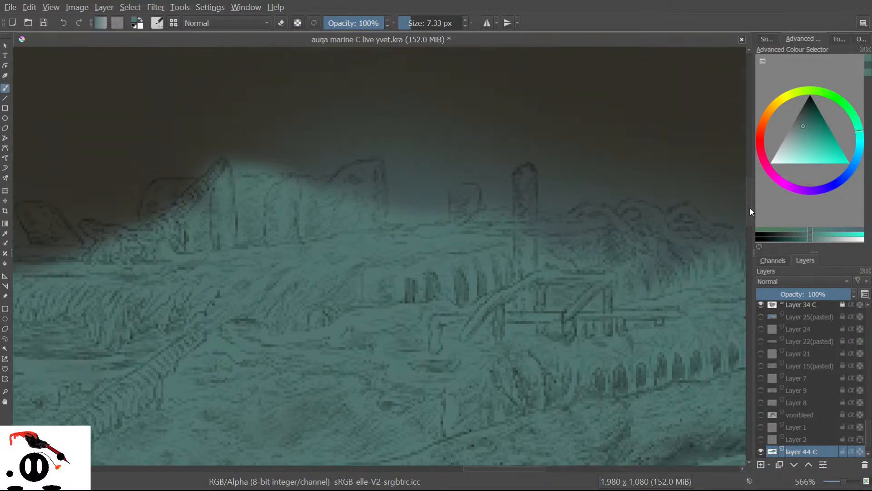
Try a 50 px eraser on the sky, undo it, and return to the 7.33 px brush.
key("e")
mouse_move(415, 116)
left_mouse_down()
mouse_move(418, 145)
mouse_move(408, 117)
mouse_move(415, 196)
mouse_move(431, 96)
mouse_move(464, 115)
left_mouse_up()
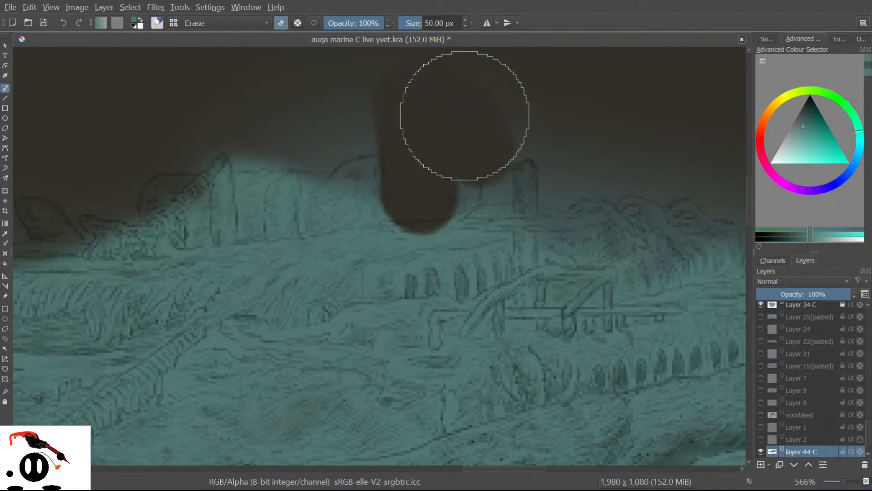
key("ctrl+z")
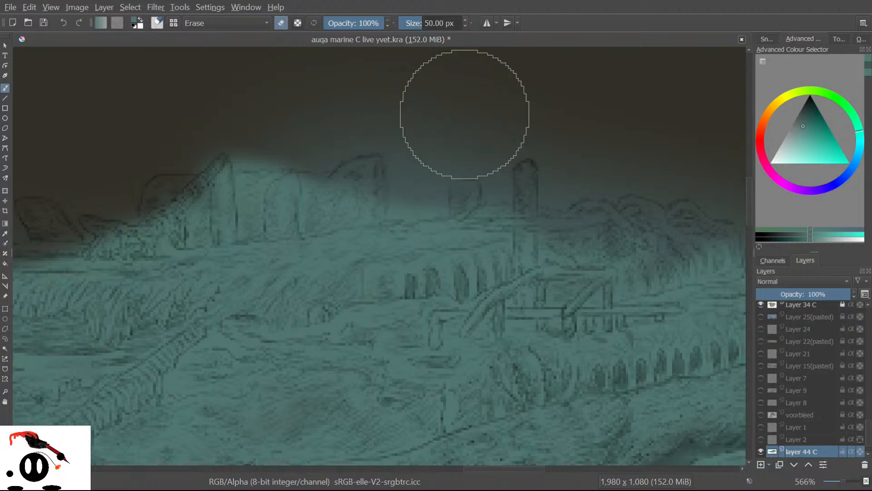
key("slash")
Lighten the tower, the wall's upper edge and the dark hill with light teal strokes.
mouse_move(348, 261)
left_mouse_down()
mouse_move(357, 174)
mouse_move(363, 255)
mouse_move(373, 172)
mouse_move(378, 212)
mouse_move(377, 186)
mouse_move(373, 163)
mouse_move(382, 220)
mouse_move(376, 185)
mouse_move(333, 165)
mouse_move(367, 169)
mouse_move(323, 191)
mouse_move(355, 165)
mouse_move(373, 164)
mouse_move(352, 186)
mouse_move(370, 176)
mouse_move(384, 194)
left_mouse_up()
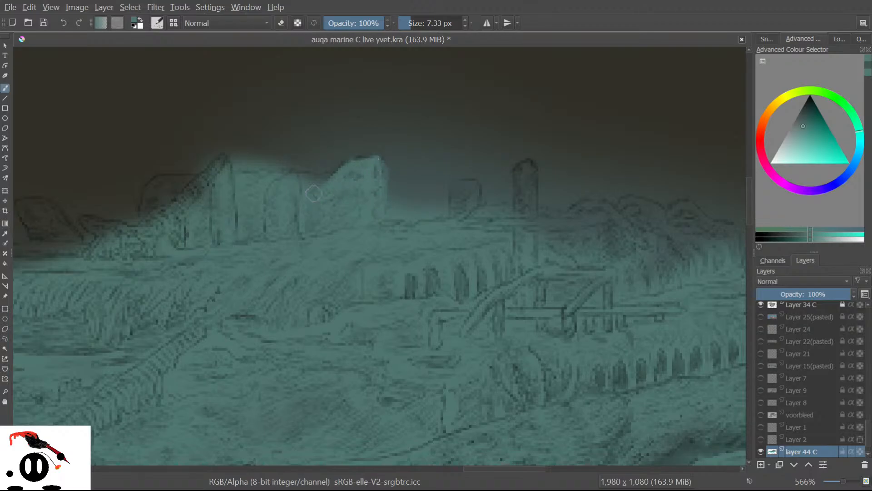
mouse_move(215, 186)
left_mouse_down()
mouse_move(185, 184)
mouse_move(206, 177)
mouse_move(164, 184)
mouse_move(146, 189)
mouse_move(145, 203)
mouse_move(147, 225)
mouse_move(152, 205)
mouse_move(195, 188)
mouse_move(219, 214)
left_mouse_up()
left_click_drag(111, 232, 95, 226)
mouse_move(36, 205)
left_mouse_down()
mouse_move(41, 222)
mouse_move(80, 247)
mouse_move(31, 204)
mouse_move(46, 205)
mouse_move(20, 207)
mouse_move(32, 232)
mouse_move(46, 220)
mouse_move(82, 279)
left_mouse_up()
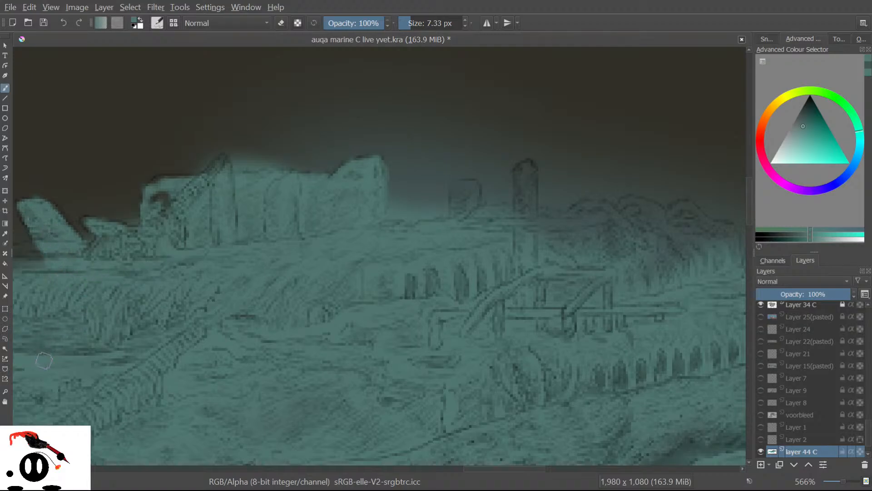
left_click_drag(488, 468, 468, 469)
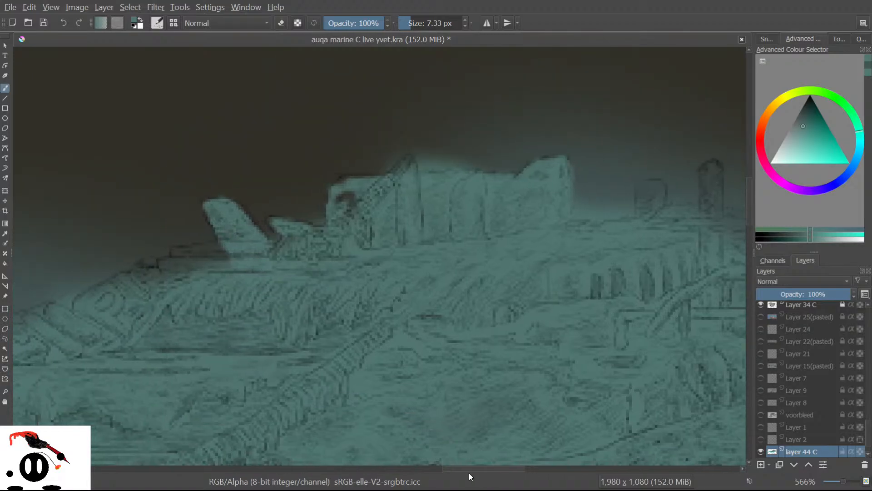
mouse_move(202, 257)
left_mouse_down()
mouse_move(202, 249)
mouse_move(182, 256)
mouse_move(184, 267)
mouse_move(155, 285)
mouse_move(156, 273)
mouse_move(139, 268)
mouse_move(150, 264)
mouse_move(146, 272)
left_mouse_up()
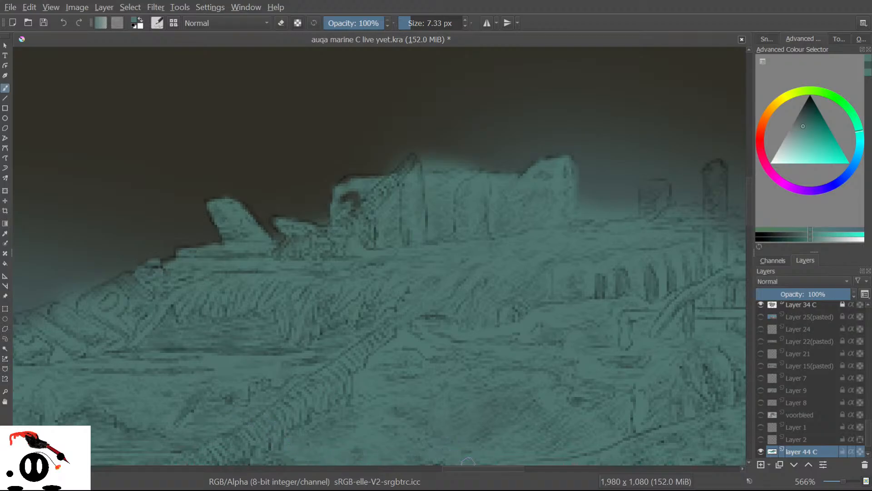
Cover the tall tower, small tower and dark sketch strokes with lighter teal.
scroll(486, 468, "right", 8)
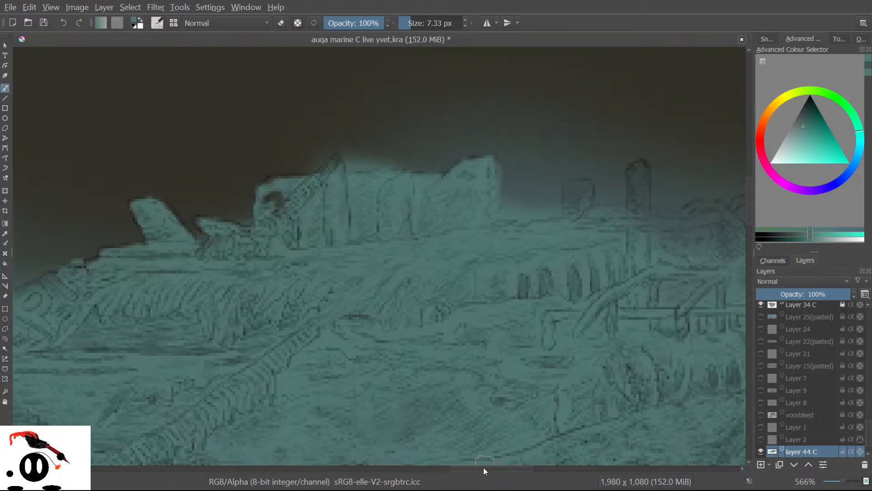
mouse_move(366, 186)
left_mouse_down()
mouse_move(375, 181)
mouse_move(381, 219)
mouse_move(381, 170)
mouse_move(372, 184)
left_mouse_up()
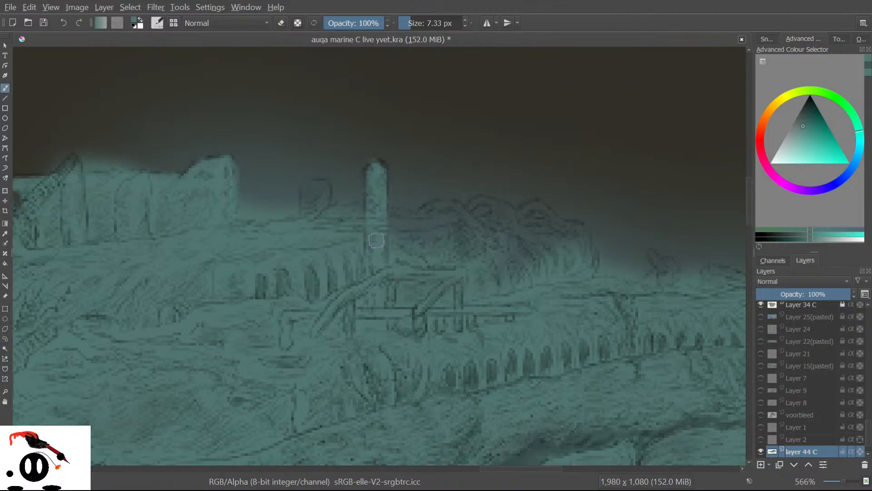
mouse_move(304, 217)
left_mouse_down()
mouse_move(319, 193)
mouse_move(309, 195)
mouse_move(306, 215)
mouse_move(324, 185)
mouse_move(311, 204)
mouse_move(339, 207)
mouse_move(340, 224)
mouse_move(321, 222)
mouse_move(361, 207)
mouse_move(431, 226)
mouse_move(402, 237)
mouse_move(449, 231)
mouse_move(423, 252)
mouse_move(490, 220)
mouse_move(438, 254)
mouse_move(501, 236)
mouse_move(455, 274)
mouse_move(540, 238)
mouse_move(484, 282)
mouse_move(512, 270)
mouse_move(523, 292)
left_mouse_up()
mouse_move(568, 255)
left_mouse_down()
mouse_move(559, 240)
mouse_move(579, 237)
mouse_move(568, 228)
mouse_move(578, 228)
mouse_move(548, 228)
mouse_move(559, 245)
mouse_move(536, 247)
mouse_move(546, 226)
mouse_move(519, 232)
mouse_move(541, 219)
mouse_move(535, 204)
mouse_move(505, 227)
mouse_move(479, 226)
mouse_move(514, 213)
mouse_move(494, 216)
mouse_move(490, 203)
mouse_move(460, 213)
mouse_move(470, 222)
mouse_move(435, 210)
left_mouse_up()
left_click_drag(497, 469, 531, 468)
mouse_move(357, 282)
left_mouse_down()
mouse_move(338, 260)
mouse_move(346, 287)
mouse_move(407, 290)
mouse_move(397, 278)
mouse_move(417, 276)
mouse_move(471, 292)
mouse_move(461, 290)
mouse_move(512, 292)
mouse_move(538, 306)
left_mouse_up()
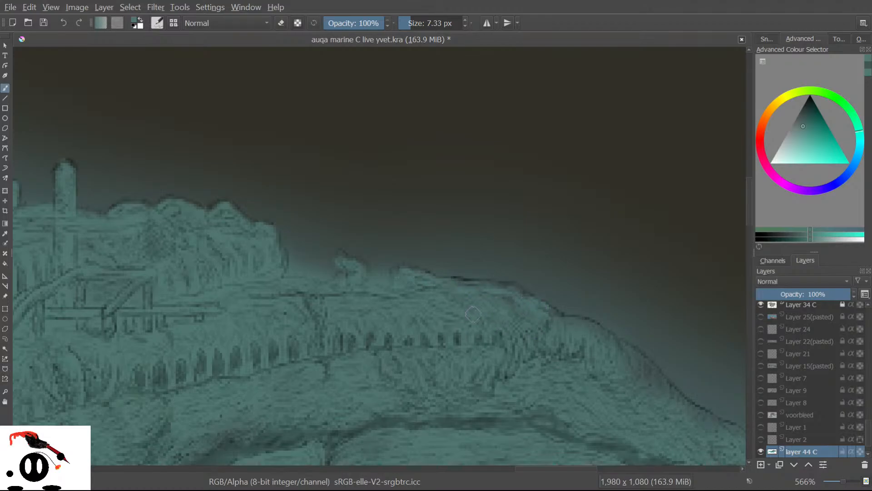
Smooth and brighten the ridge edge and its tip with lighter strokes.
left_click_drag(529, 469, 548, 469)
left_click_drag(748, 214, 746, 229)
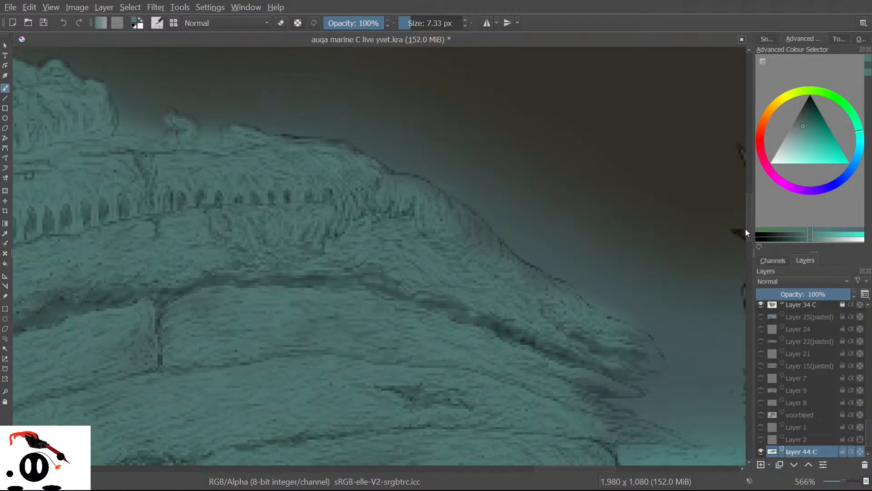
mouse_move(421, 203)
left_mouse_down()
mouse_move(488, 254)
mouse_move(491, 247)
mouse_move(516, 278)
left_mouse_up()
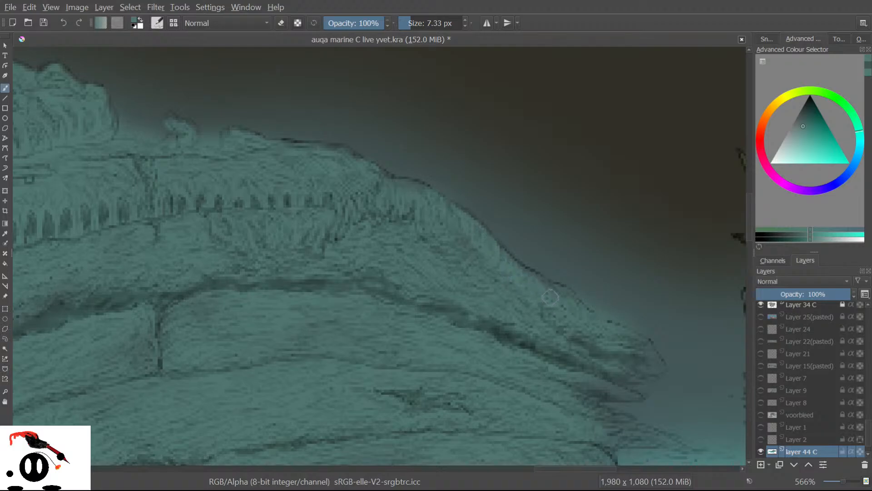
left_click_drag(568, 316, 573, 298)
mouse_move(636, 345)
left_mouse_down()
mouse_move(655, 365)
mouse_move(633, 368)
left_mouse_up()
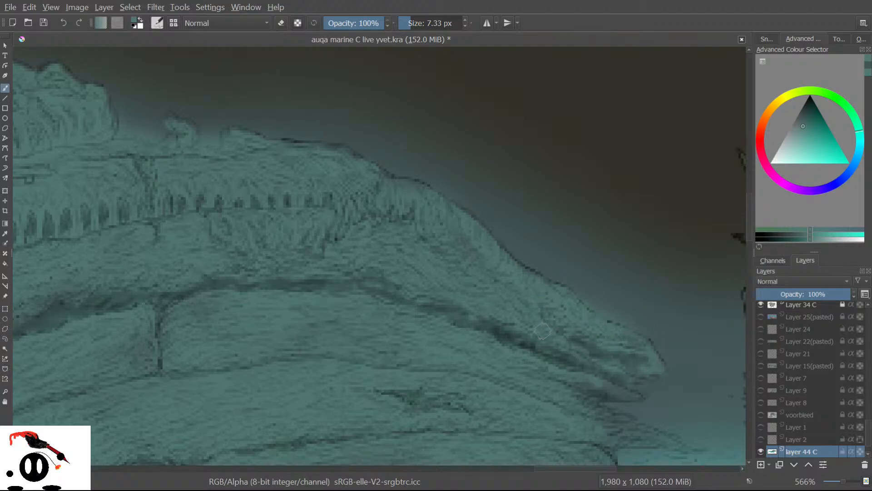
left_click_drag(387, 198, 415, 192)
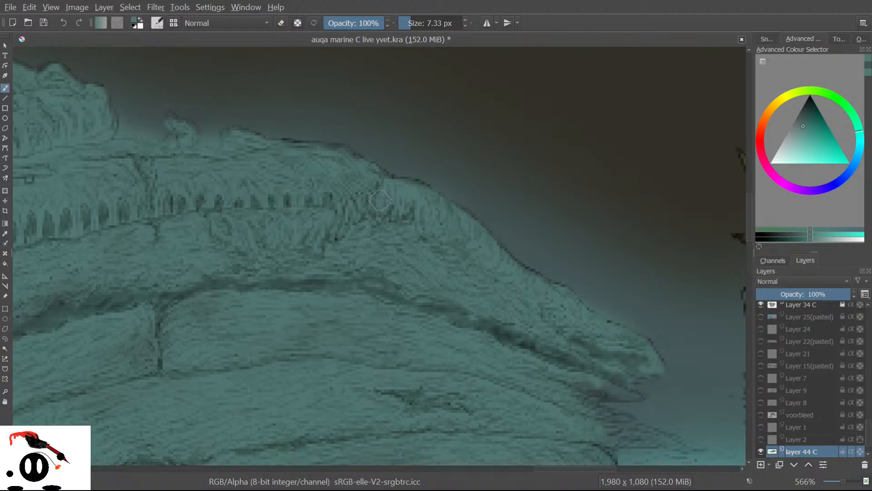
left_click_drag(750, 227, 748, 243)
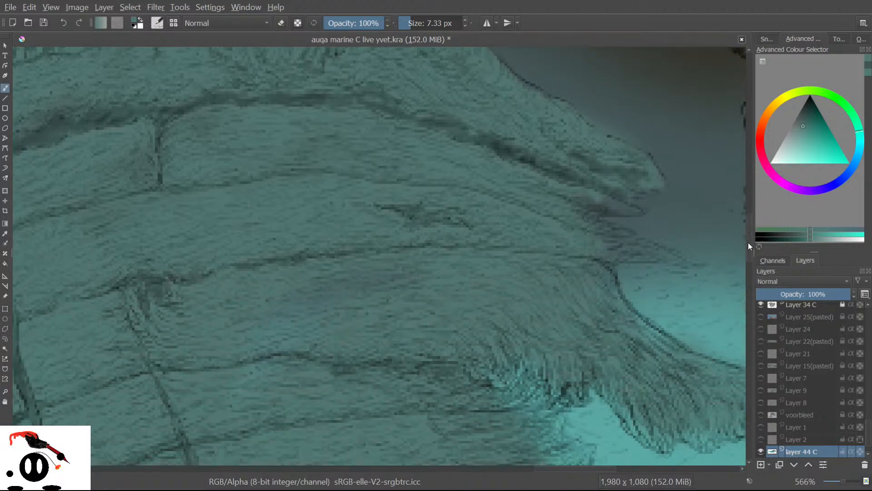
mouse_move(614, 146)
left_mouse_down()
mouse_move(611, 136)
mouse_move(660, 151)
left_mouse_up()
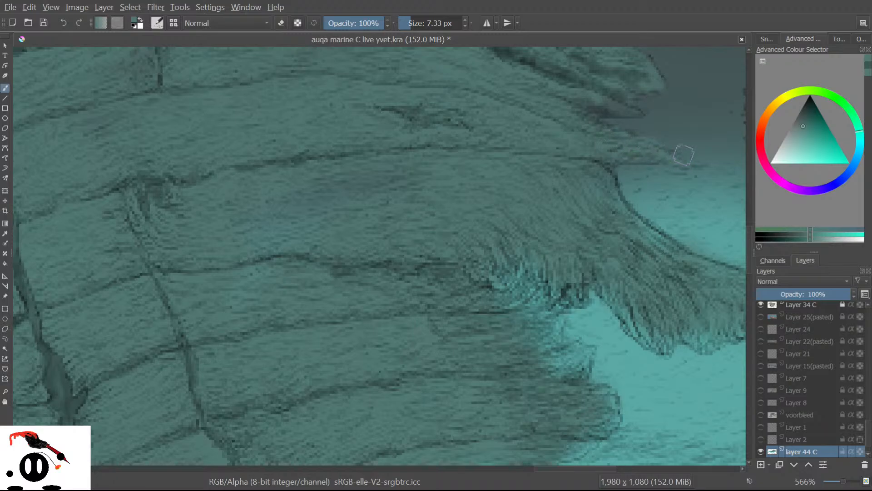
Darken the wreck's hair-like strands, lower edge and shoreline with short dark marks.
mouse_move(531, 327)
left_mouse_down()
mouse_move(552, 359)
mouse_move(545, 327)
mouse_move(558, 332)
mouse_move(579, 368)
mouse_move(513, 325)
mouse_move(499, 282)
mouse_move(563, 265)
left_mouse_up()
mouse_move(629, 312)
left_mouse_down()
mouse_move(648, 353)
mouse_move(656, 343)
mouse_move(648, 300)
mouse_move(636, 281)
left_mouse_up()
left_click_drag(690, 323, 666, 287)
left_click_drag(688, 338, 720, 333)
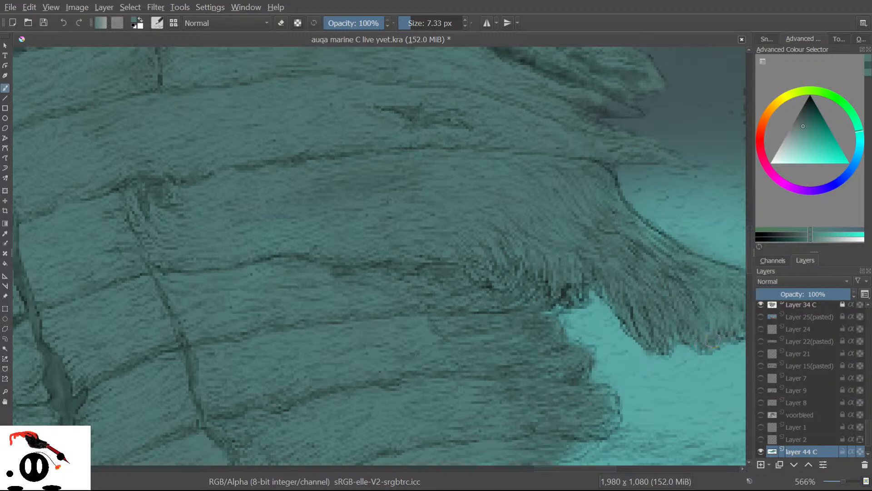
mouse_move(585, 398)
left_mouse_down()
mouse_move(590, 436)
mouse_move(606, 390)
mouse_move(579, 445)
mouse_move(543, 455)
mouse_move(559, 468)
mouse_move(577, 467)
left_mouse_up()
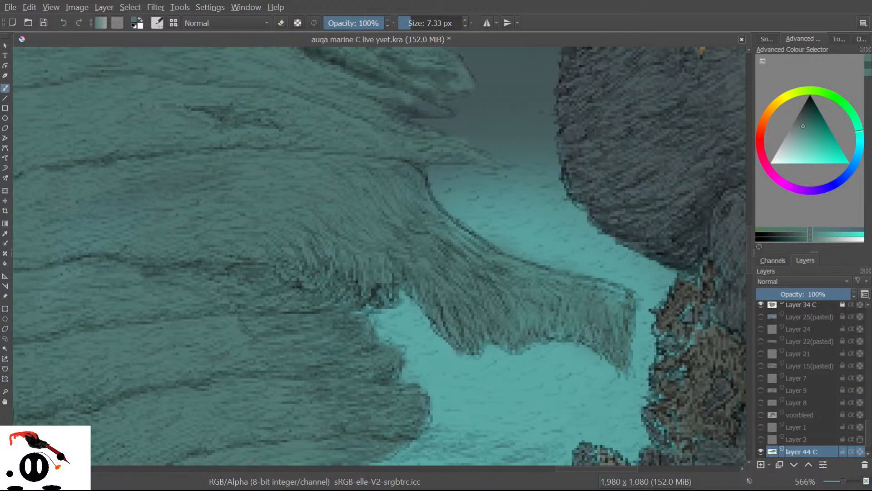
left_click_drag(584, 341, 561, 336)
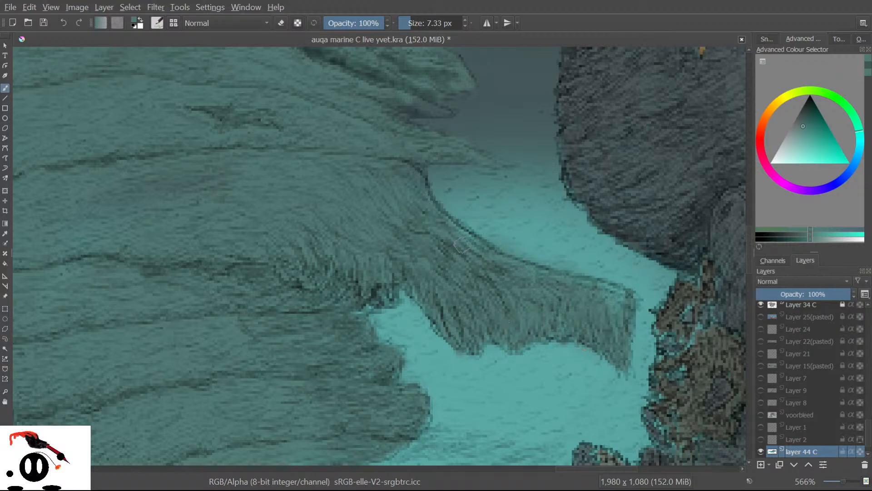
left_click_drag(574, 283, 628, 295)
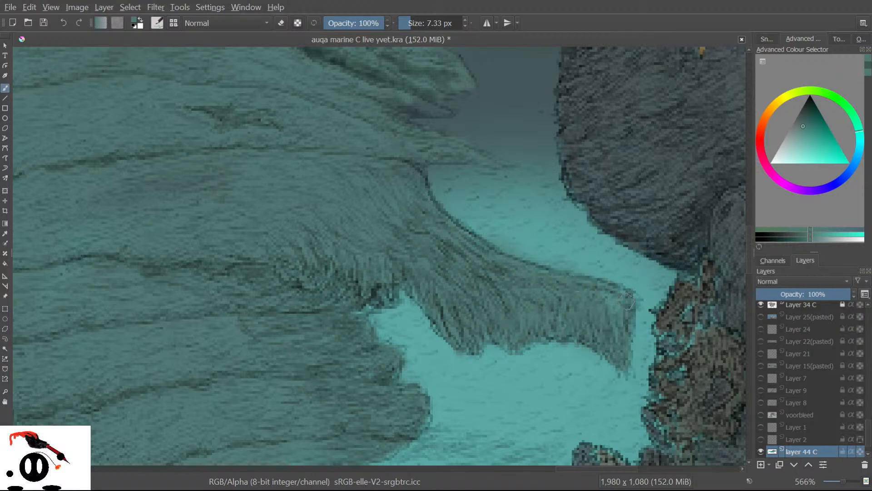
left_click_drag(751, 247, 750, 268)
mouse_move(299, 301)
left_mouse_down()
mouse_move(274, 308)
mouse_move(307, 306)
mouse_move(218, 320)
mouse_move(205, 334)
mouse_move(190, 323)
mouse_move(193, 342)
left_mouse_up()
mouse_move(134, 349)
left_mouse_down()
mouse_move(72, 360)
mouse_move(92, 360)
mouse_move(75, 361)
mouse_move(89, 338)
mouse_move(53, 350)
mouse_move(95, 357)
left_mouse_up()
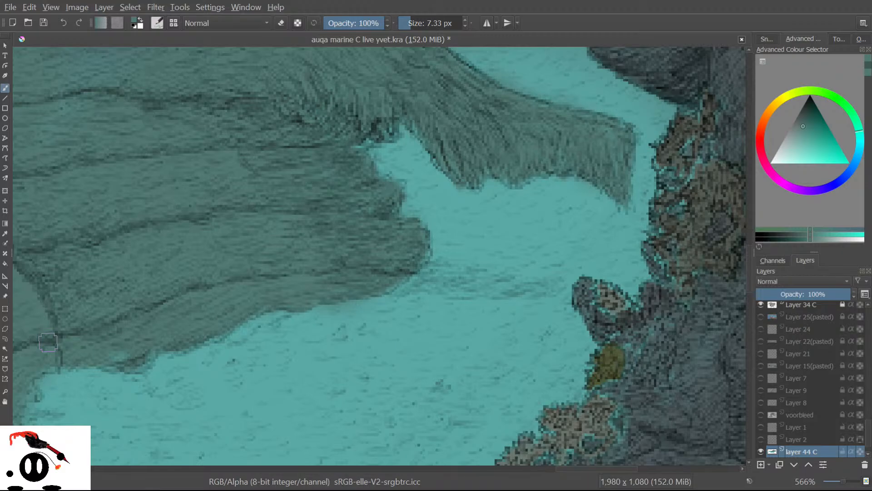
Hide the Background layer, save the painting, and dab a small stroke in the water.
scroll(758, 447, "down", 2)
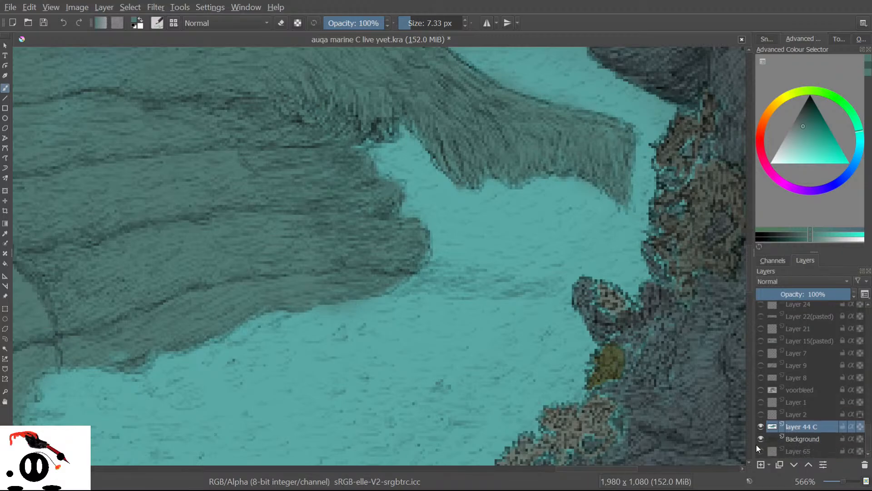
left_click(761, 438)
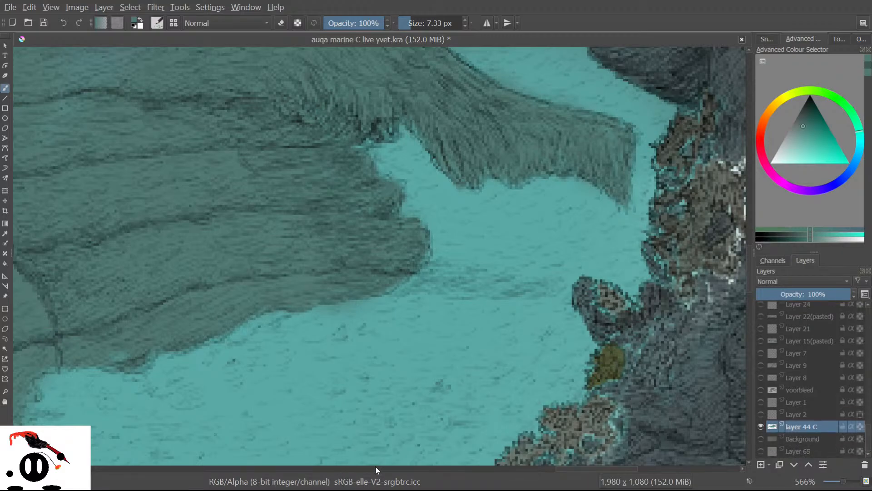
left_click_drag(571, 469, 608, 468)
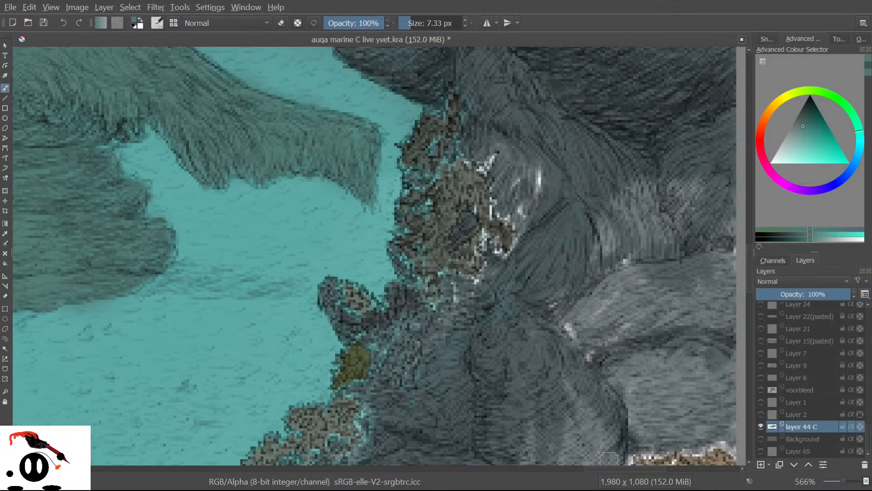
left_click(42, 23)
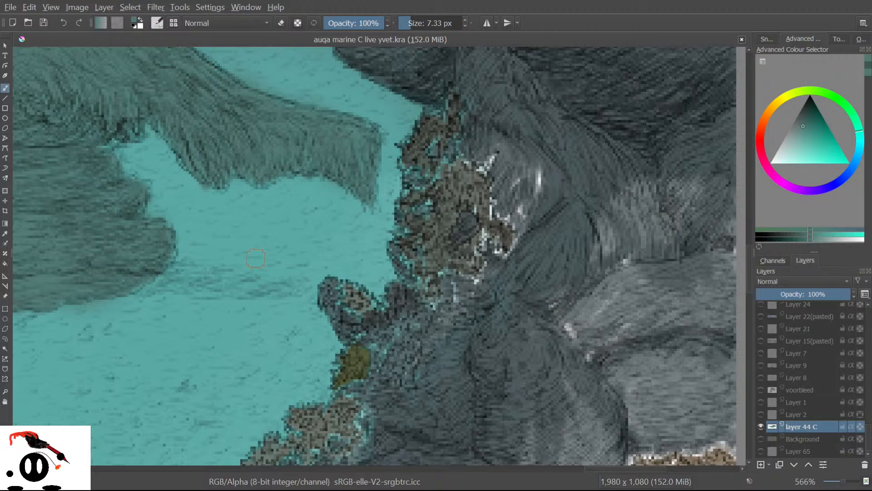
left_click_drag(253, 248, 249, 246)
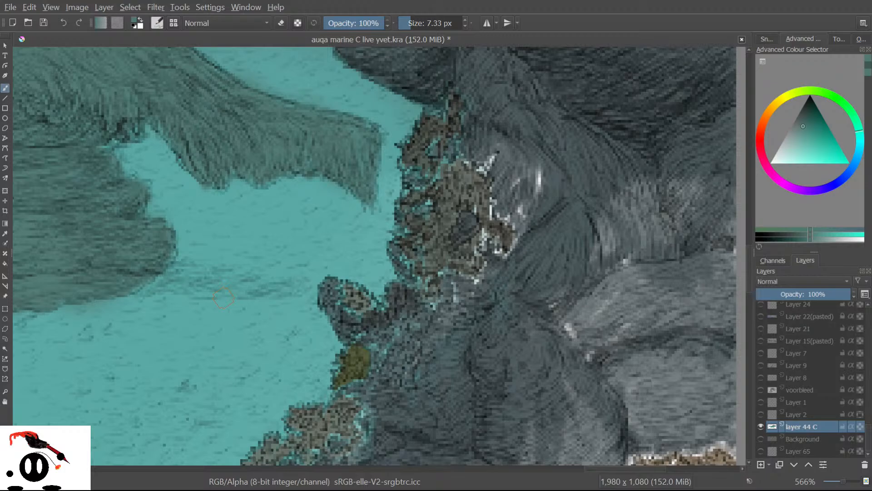
Toggle layer 26 C off and on to compare the scene, leaving it visible.
left_click_drag(867, 440, 870, 374)
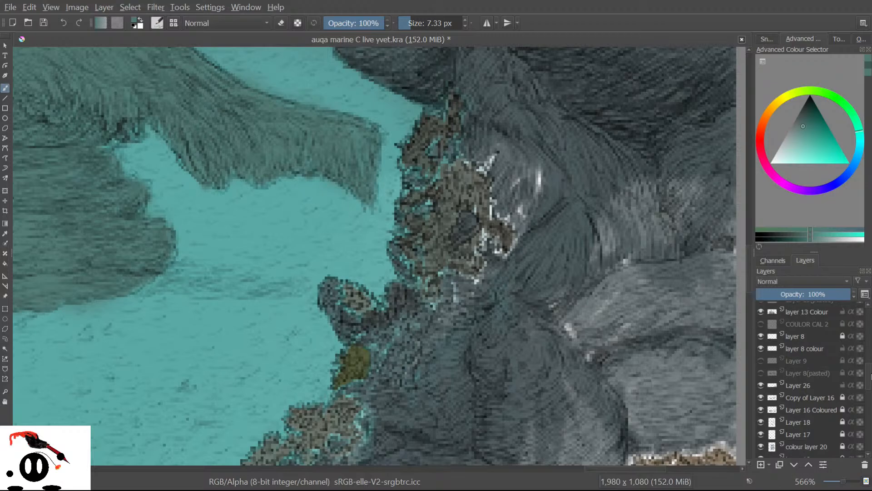
left_click_drag(871, 375, 869, 414)
left_click_drag(749, 267, 734, 342)
left_click(760, 335)
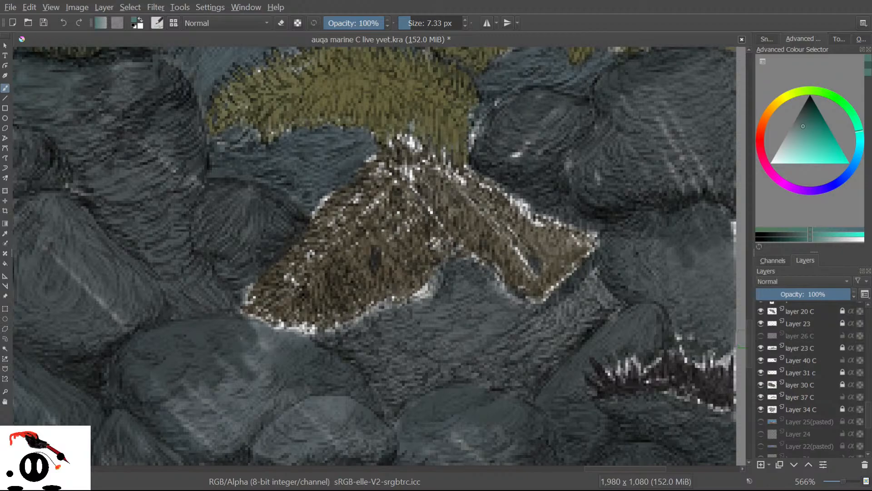
scroll(305, 248, "down", 7)
scroll(443, 389, "up", 5)
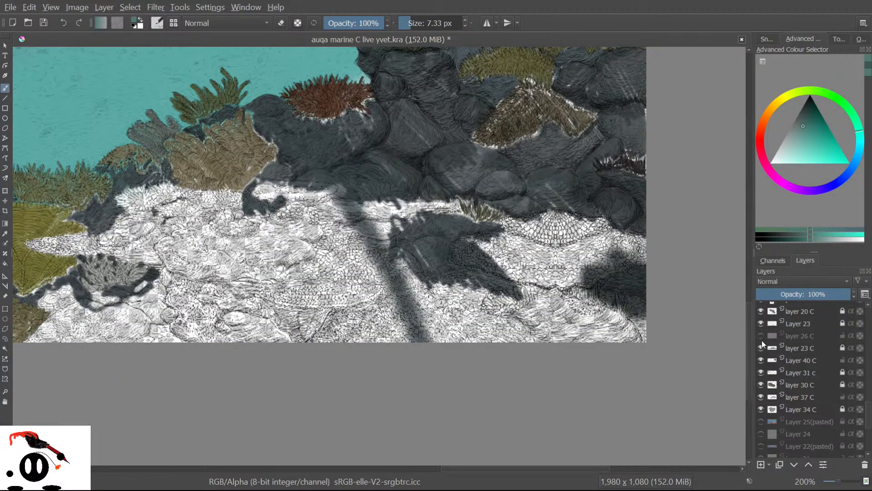
left_click(760, 335)
left_click(760, 336)
left_click(760, 335)
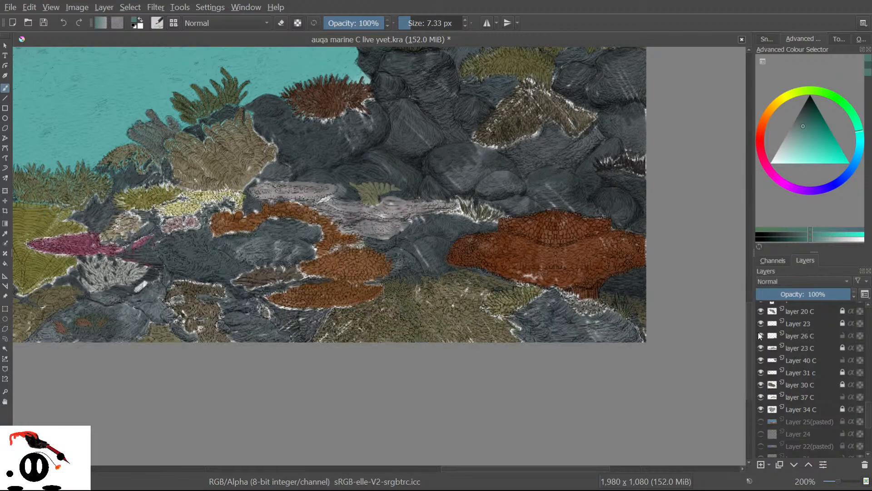
left_click(760, 336)
left_click(760, 336)
left_click(759, 336)
left_click(760, 336)
scroll(316, 245, "up", 3)
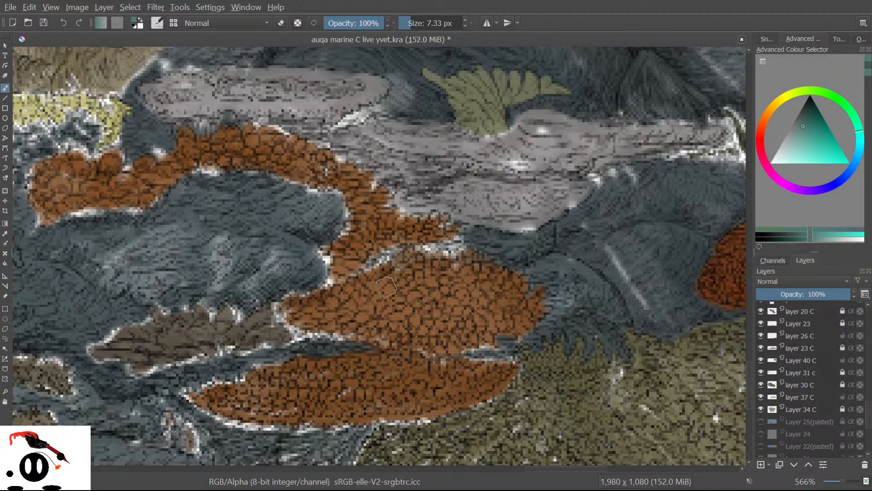
Sample the coral's orange and paint it over the white pixels along the coral's edges.
left_click(5, 233)
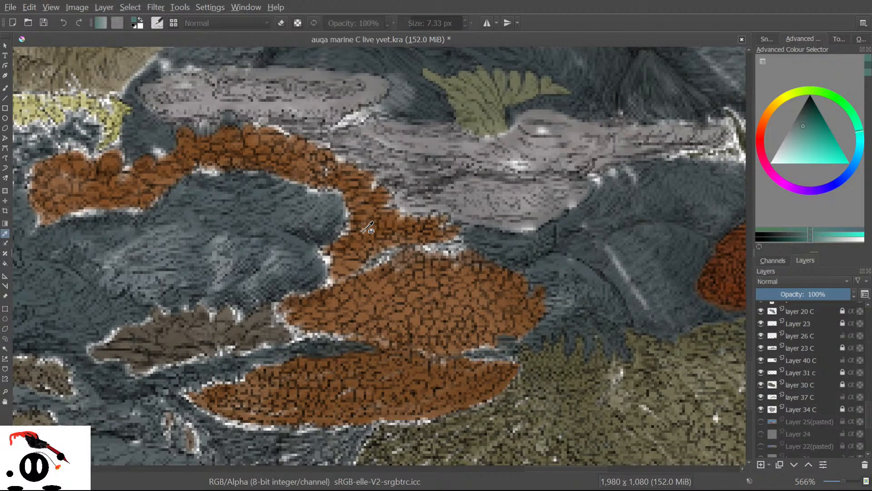
left_click(379, 220)
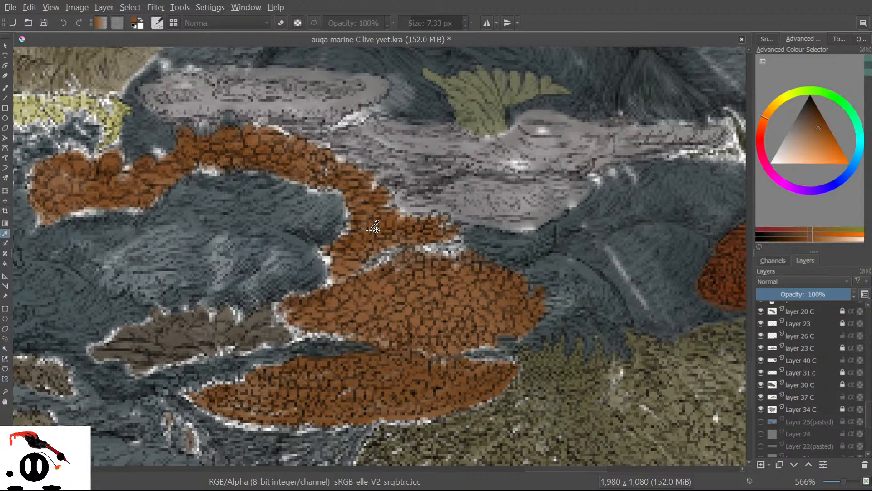
left_click(2, 86)
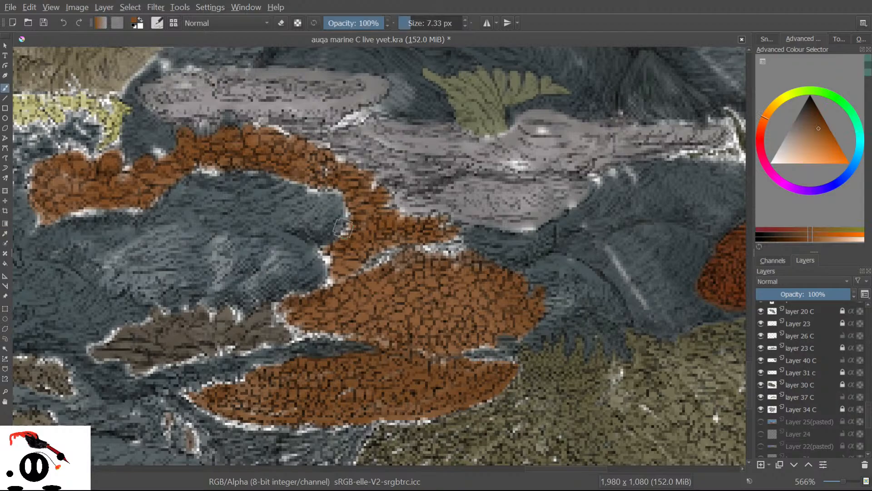
mouse_move(352, 199)
left_mouse_down()
mouse_move(343, 239)
mouse_move(323, 252)
mouse_move(329, 258)
mouse_move(316, 250)
mouse_move(336, 272)
mouse_move(315, 297)
mouse_move(357, 260)
mouse_move(356, 274)
mouse_move(373, 246)
mouse_move(376, 268)
mouse_move(392, 239)
mouse_move(392, 270)
mouse_move(409, 235)
mouse_move(416, 265)
mouse_move(417, 244)
mouse_move(437, 238)
mouse_move(424, 238)
mouse_move(421, 250)
mouse_move(443, 243)
mouse_move(460, 256)
mouse_move(462, 246)
mouse_move(438, 230)
mouse_move(457, 230)
mouse_move(435, 229)
mouse_move(435, 216)
mouse_move(418, 233)
mouse_move(373, 200)
mouse_move(329, 197)
mouse_move(439, 226)
left_mouse_up()
mouse_move(363, 177)
left_mouse_down()
mouse_move(374, 190)
mouse_move(362, 186)
left_mouse_up()
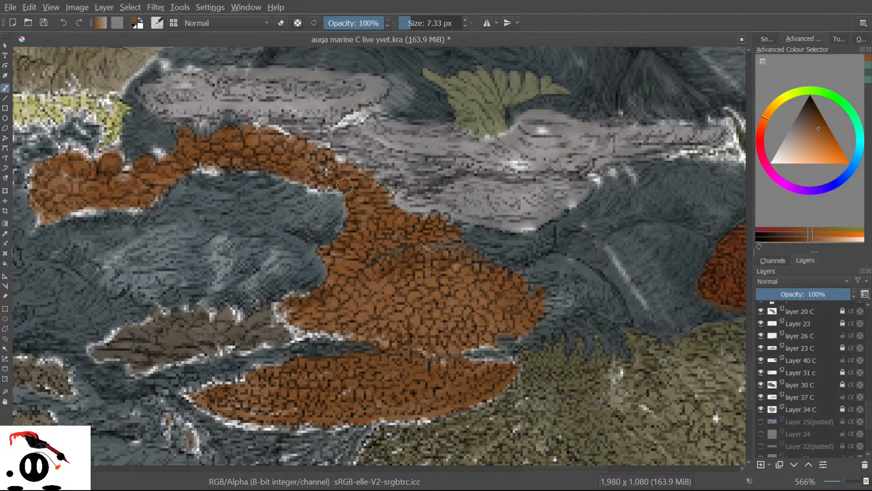
mouse_move(325, 174)
left_mouse_down()
mouse_move(311, 185)
mouse_move(335, 185)
mouse_move(314, 186)
mouse_move(307, 171)
mouse_move(294, 179)
mouse_move(264, 167)
mouse_move(236, 171)
mouse_move(266, 168)
mouse_move(218, 156)
mouse_move(215, 168)
mouse_move(203, 167)
mouse_move(215, 171)
mouse_move(183, 166)
left_mouse_up()
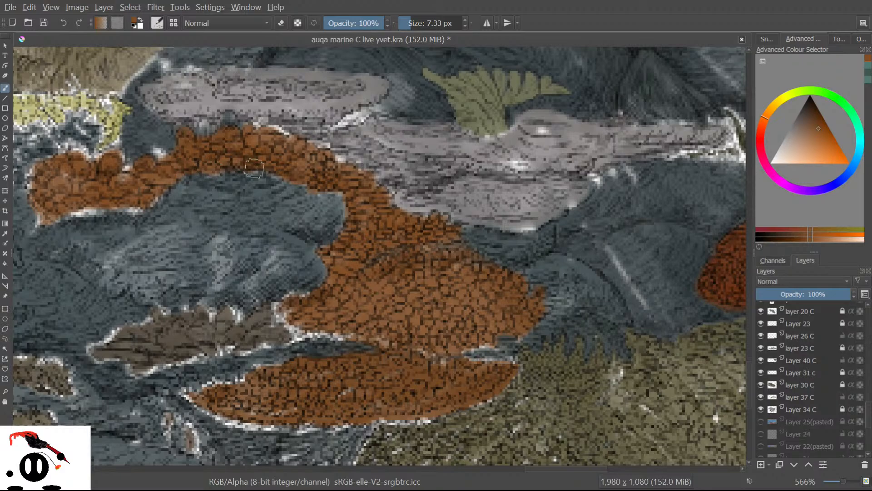
mouse_move(133, 197)
left_mouse_down()
mouse_move(155, 197)
mouse_move(129, 209)
mouse_move(81, 207)
mouse_move(92, 214)
mouse_move(54, 207)
mouse_move(71, 211)
mouse_move(30, 226)
mouse_move(49, 209)
mouse_move(40, 199)
mouse_move(41, 215)
mouse_move(32, 189)
left_mouse_up()
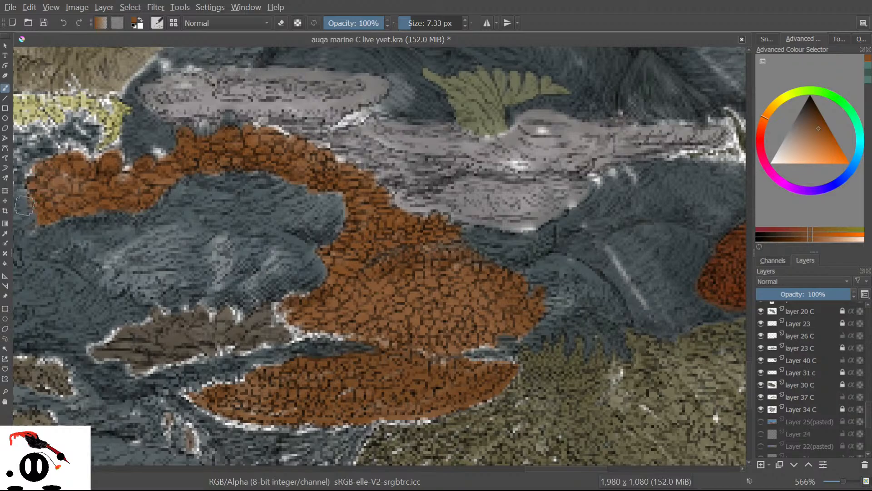
Make layer 26 C active, sample the rock's blue-grey, undo a trial stroke, and save.
left_click(761, 334, "shift")
left_click(761, 334, "shift")
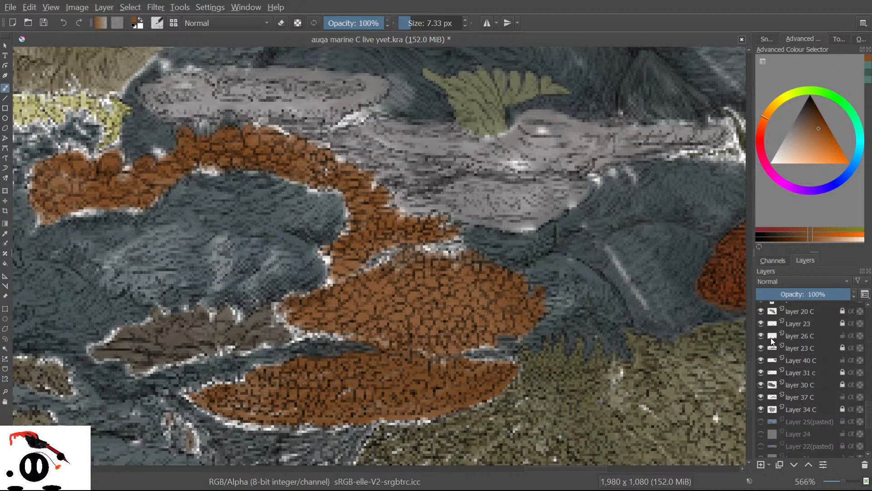
left_click(796, 334)
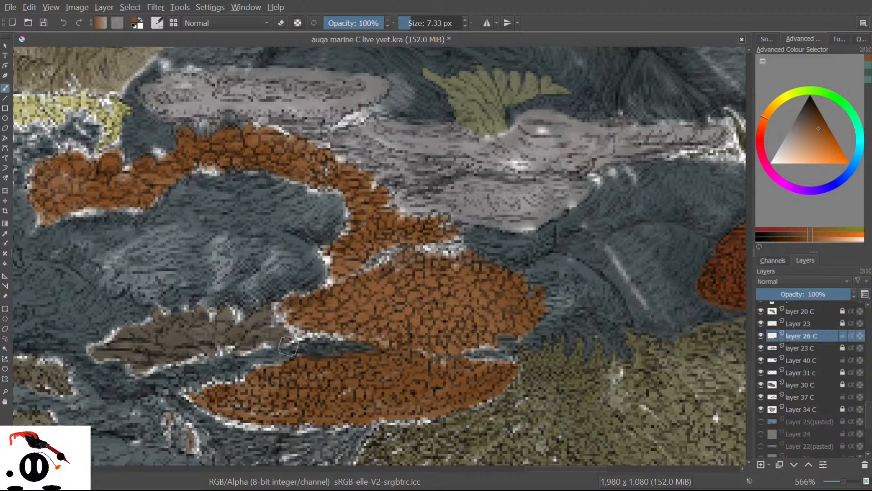
left_click(5, 234)
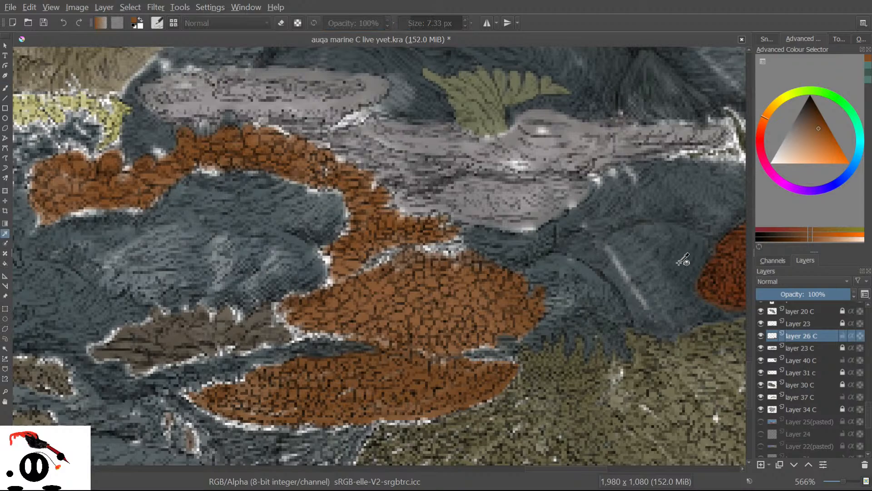
left_click(651, 249)
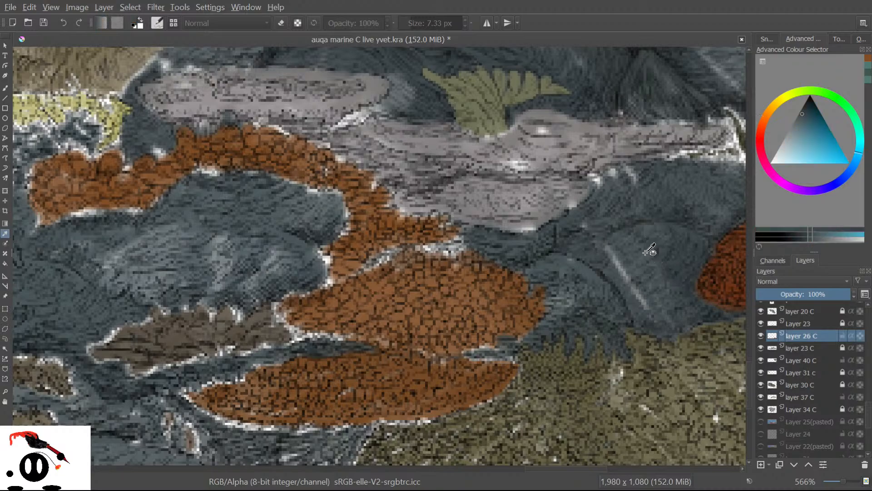
left_click(650, 251)
left_click(653, 253)
key("b")
mouse_move(219, 236)
left_mouse_down()
mouse_move(232, 225)
mouse_move(215, 270)
mouse_move(231, 244)
mouse_move(282, 236)
mouse_move(252, 205)
mouse_move(261, 196)
mouse_move(291, 227)
mouse_move(318, 209)
mouse_move(299, 215)
left_mouse_up()
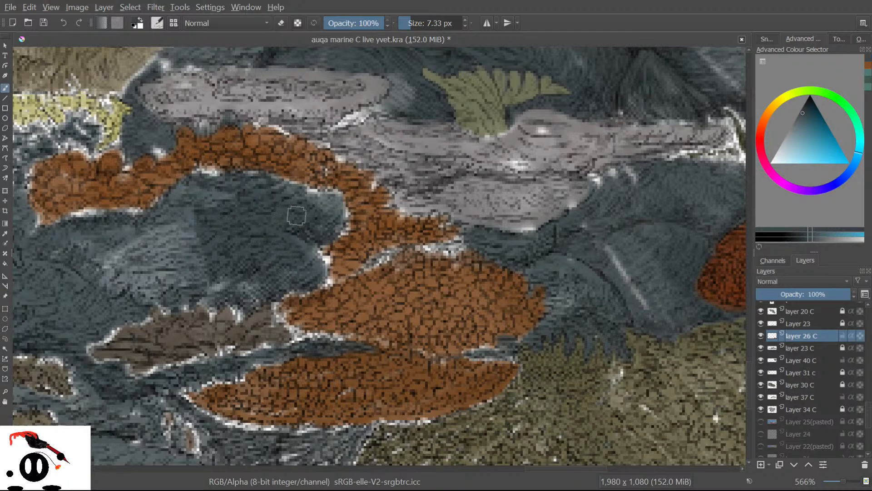
key("ctrl+z")
key("ctrl+s")
Resample the rock blue-grey and darken the light rock streaks and shoreline beside the coral.
left_click(5, 234)
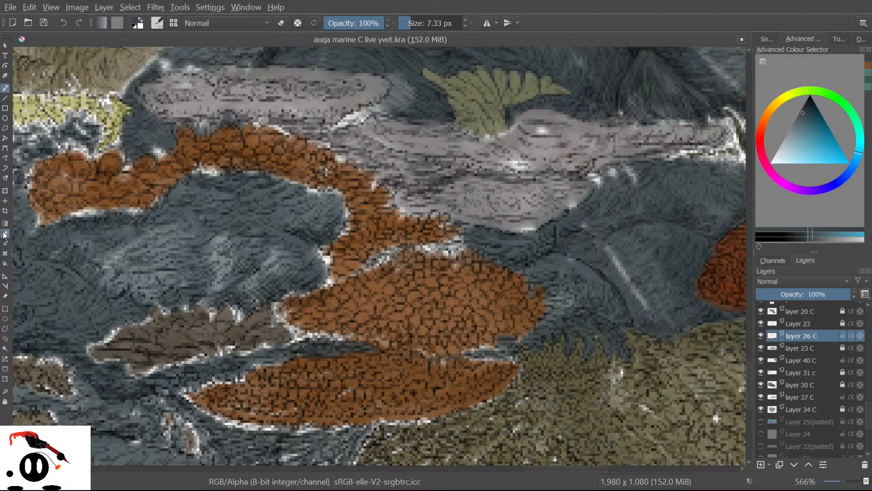
left_click(312, 209)
key("b")
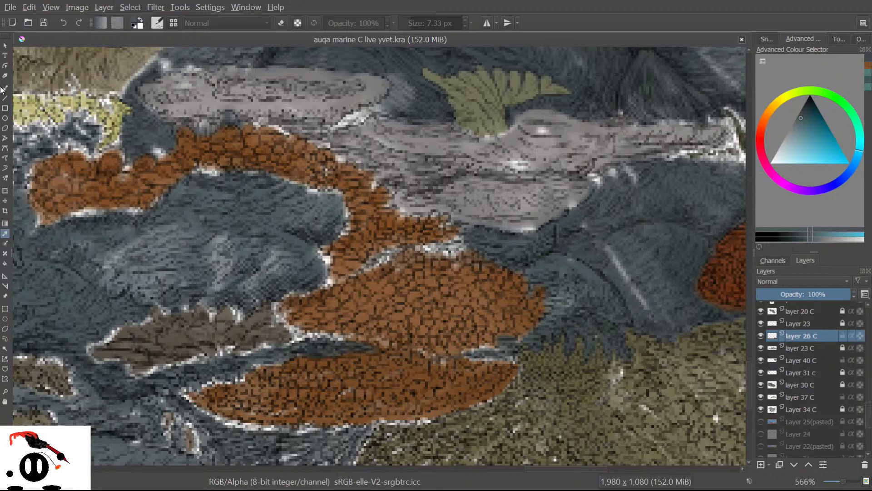
mouse_move(220, 251)
left_mouse_down()
mouse_move(202, 216)
mouse_move(282, 263)
mouse_move(283, 247)
mouse_move(303, 269)
mouse_move(277, 232)
mouse_move(248, 227)
mouse_move(257, 283)
mouse_move(219, 243)
mouse_move(214, 255)
mouse_move(227, 286)
mouse_move(182, 223)
mouse_move(165, 237)
mouse_move(175, 276)
mouse_move(150, 242)
mouse_move(142, 251)
mouse_move(178, 286)
mouse_move(159, 287)
mouse_move(125, 226)
mouse_move(138, 285)
mouse_move(57, 251)
mouse_move(56, 260)
mouse_move(127, 249)
left_mouse_up()
mouse_move(156, 275)
left_mouse_down()
mouse_move(143, 268)
mouse_move(162, 276)
mouse_move(152, 296)
mouse_move(172, 287)
left_mouse_up()
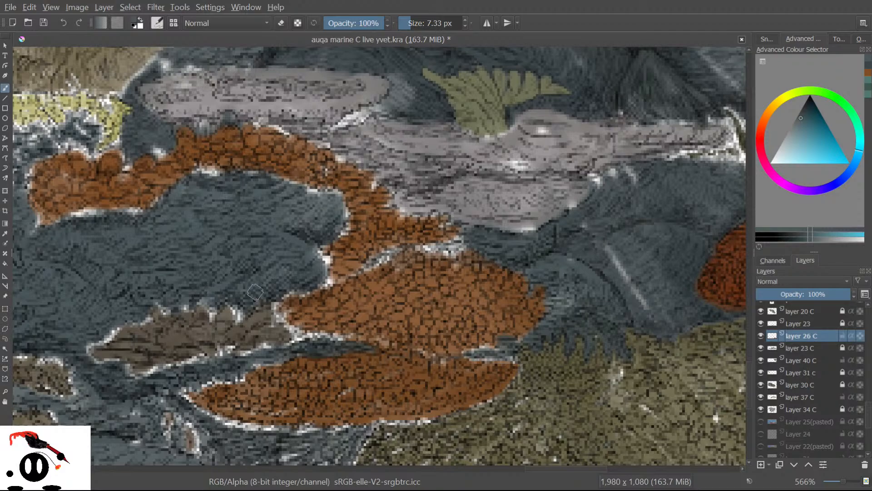
mouse_move(303, 251)
left_mouse_down()
mouse_move(327, 258)
mouse_move(307, 261)
left_mouse_up()
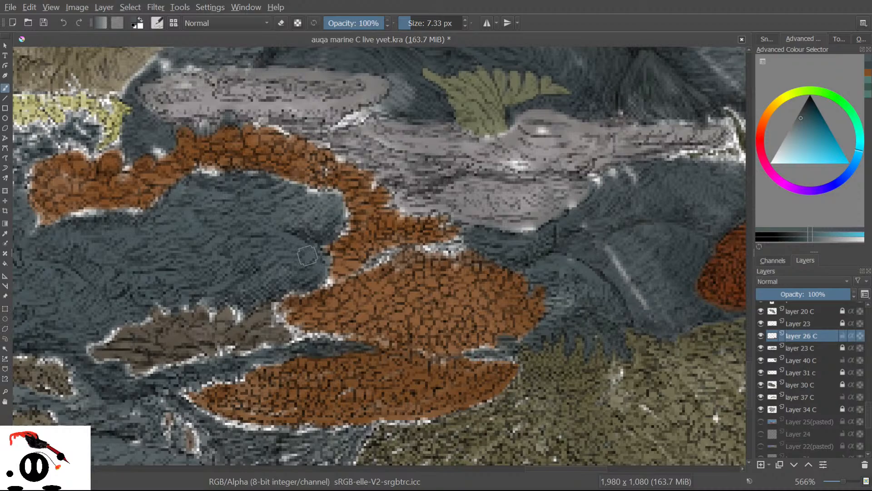
left_click(5, 233)
left_click(5, 233)
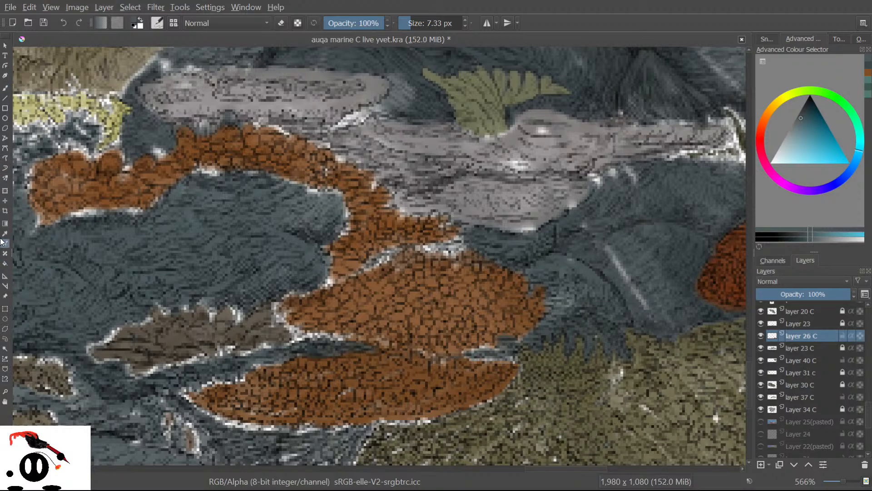
Sample the coral's orange-brown and trace a freehand selection around the upper coral arm.
left_click(348, 262)
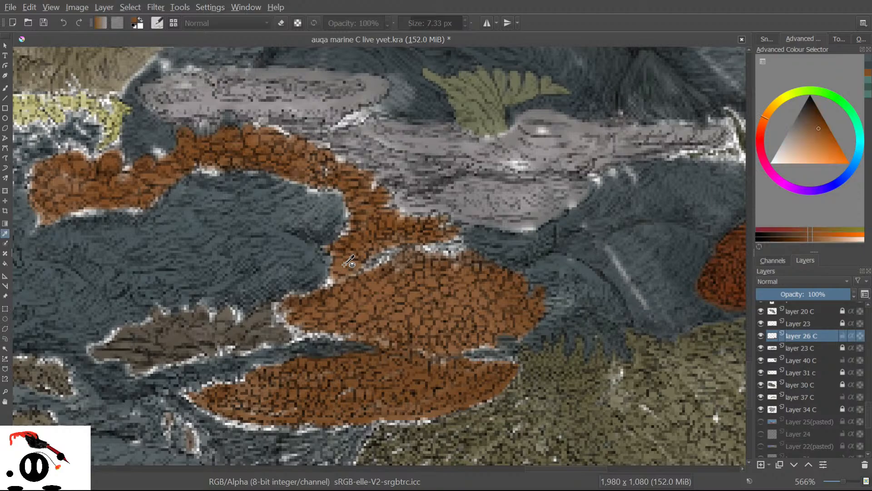
left_click(5, 338)
mouse_move(321, 248)
left_mouse_down()
mouse_move(346, 217)
mouse_move(337, 189)
mouse_move(225, 168)
mouse_move(184, 174)
mouse_move(138, 213)
mouse_move(38, 217)
left_mouse_up()
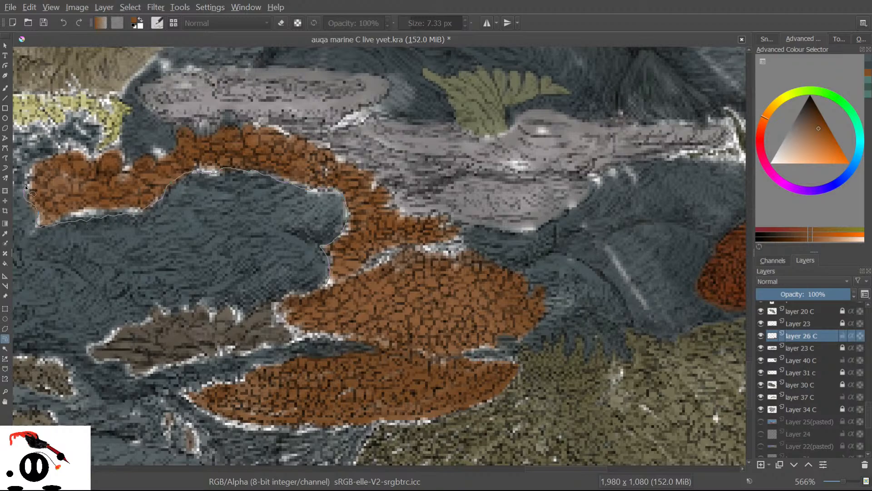
mouse_move(61, 151)
left_mouse_down()
mouse_move(111, 151)
mouse_move(135, 163)
mouse_move(160, 155)
left_mouse_up()
mouse_move(455, 263)
left_mouse_down()
mouse_move(367, 272)
mouse_move(328, 286)
left_mouse_up()
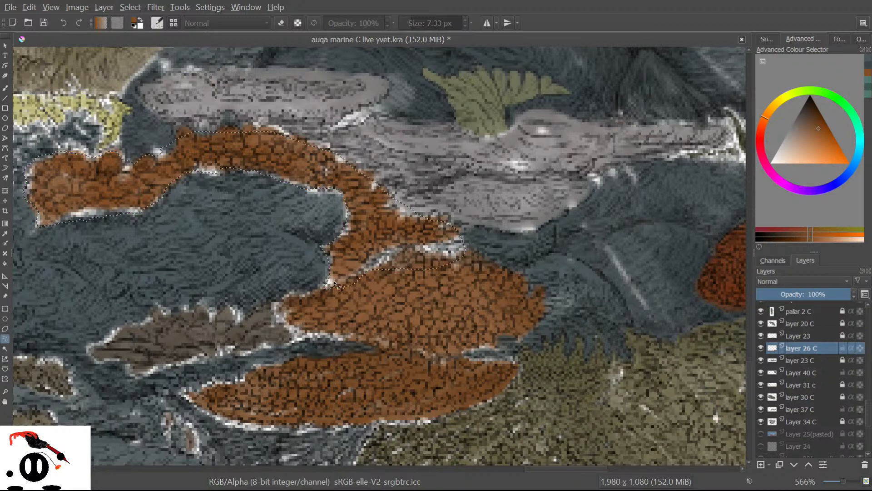
Paint orange-brown inside the selection along the coral arm's lower edge.
key("b")
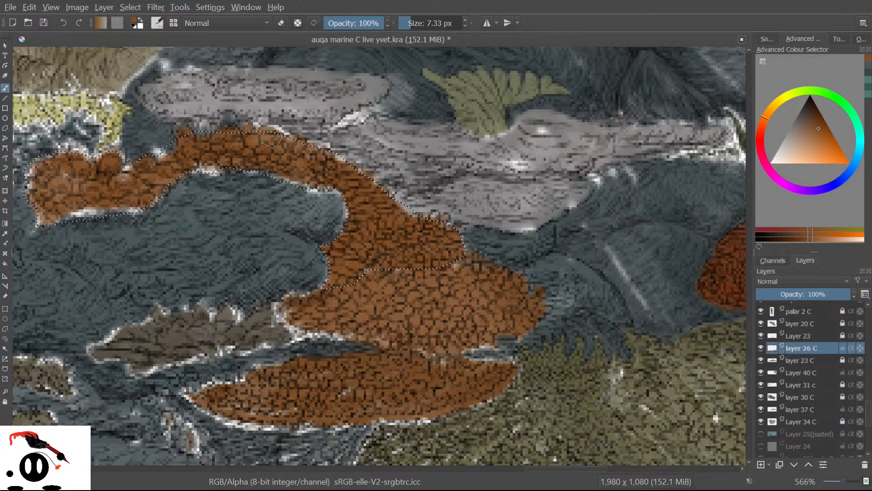
left_click_drag(318, 181, 335, 183)
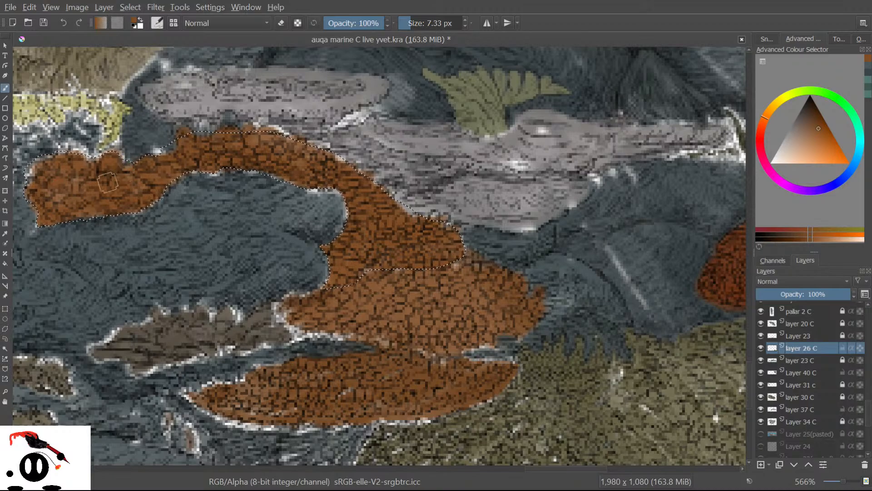
Deselect, refine the orange coral's edge with a 2.18 px brush, then restore 11.10 px.
left_click(125, 6)
left_click(134, 30)
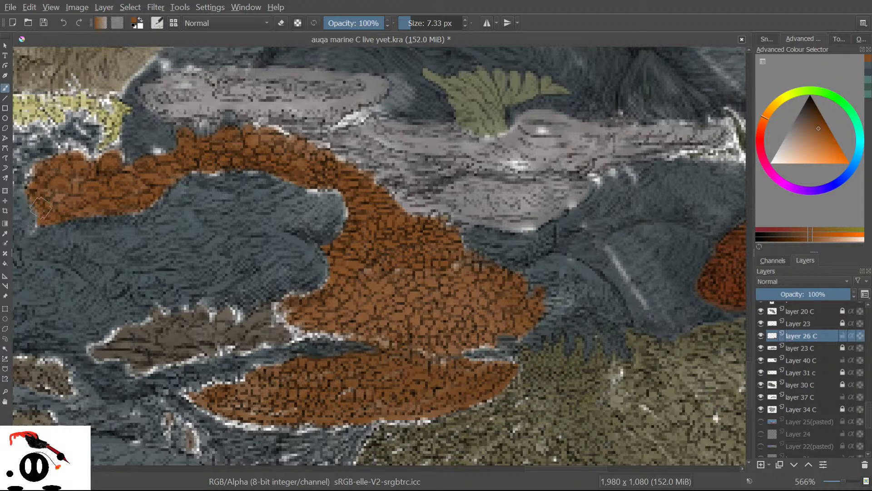
left_click_drag(411, 19, 405, 19)
left_click_drag(319, 290, 325, 285)
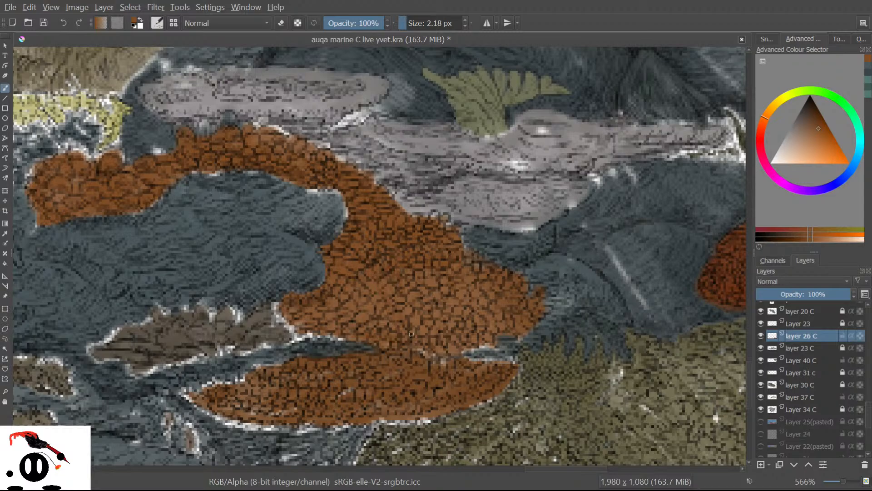
left_click(412, 23)
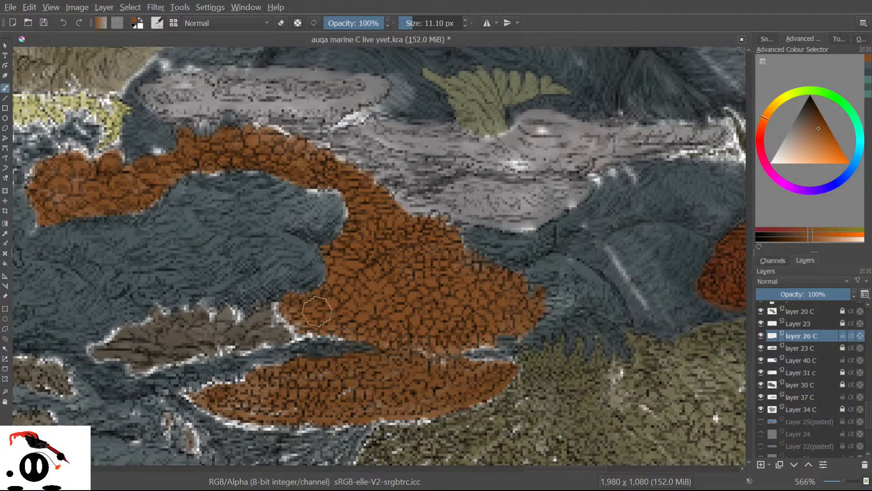
Sample the blue-grey rock colour and set the brush size to about 1.26 px.
left_click(5, 233)
left_click(314, 250)
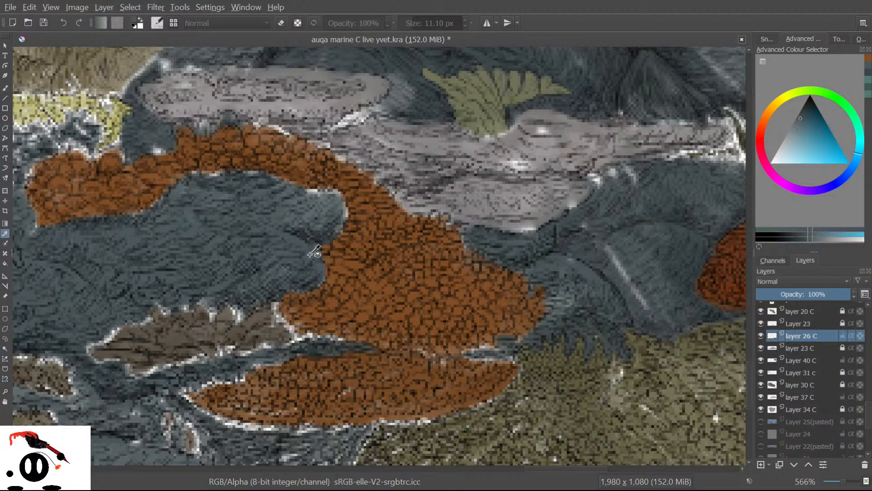
left_click(5, 87)
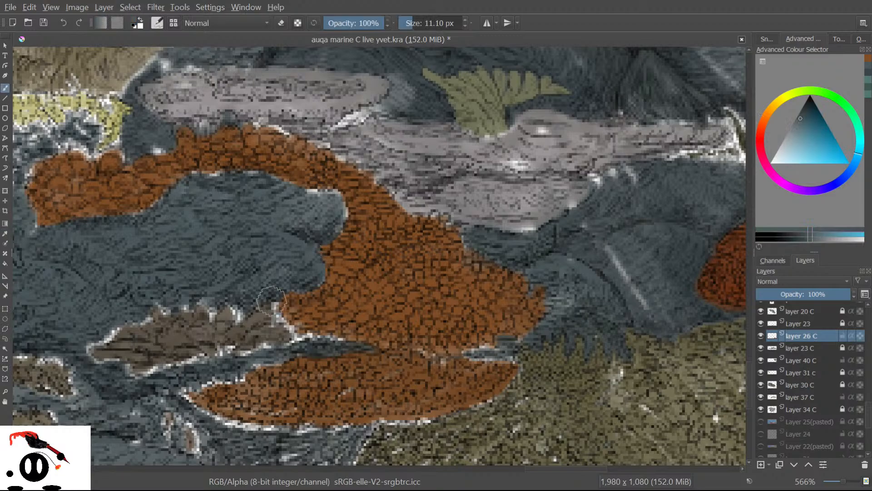
left_click(405, 22)
left_click_drag(405, 22, 406, 21)
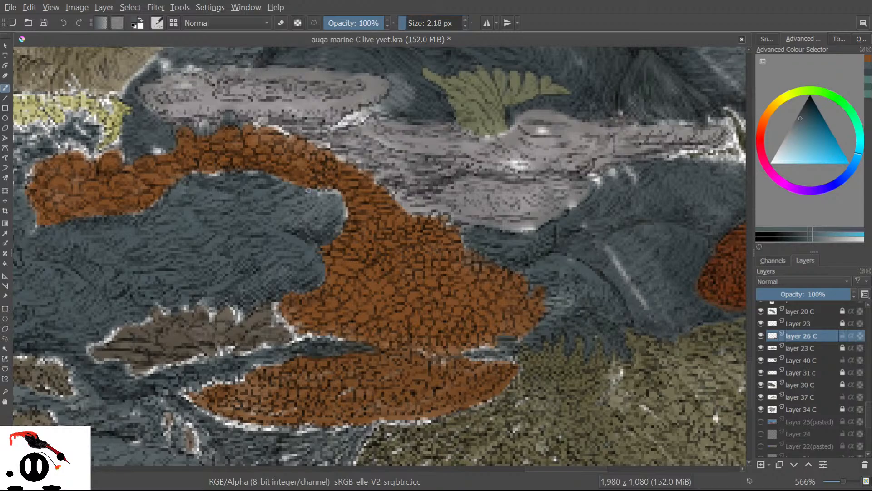
Paint over the white fringe along the rock edges with thin blue-grey strokes.
left_click(324, 192)
left_click_drag(325, 191, 334, 192)
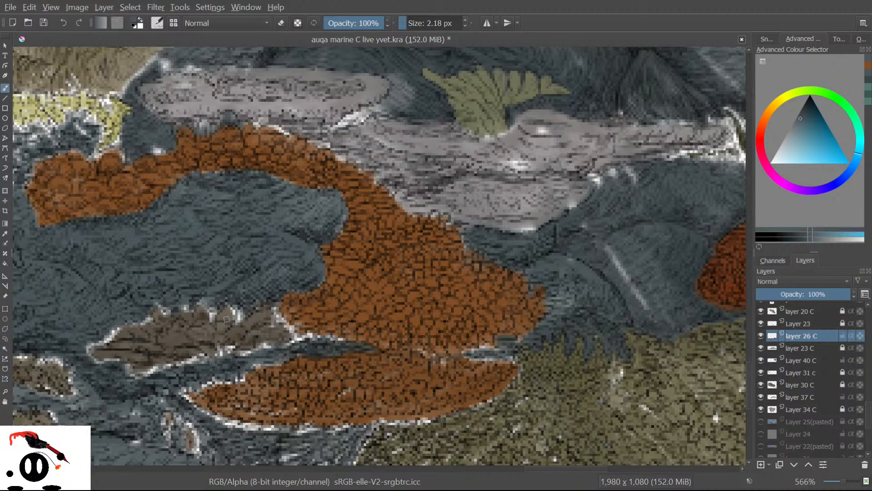
left_click_drag(241, 315, 238, 321)
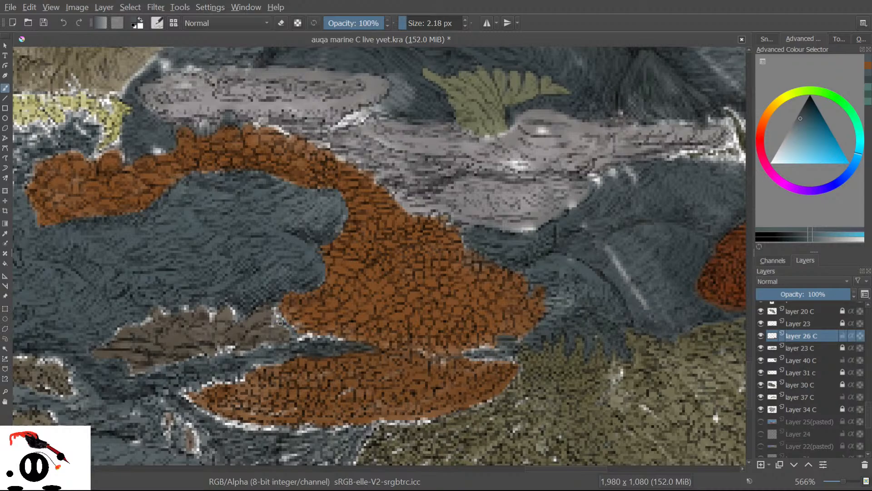
left_click_drag(275, 321, 273, 321)
Sample the brown rock's dark brown and cover its white specks with short strokes.
left_click(5, 233)
left_click(172, 324)
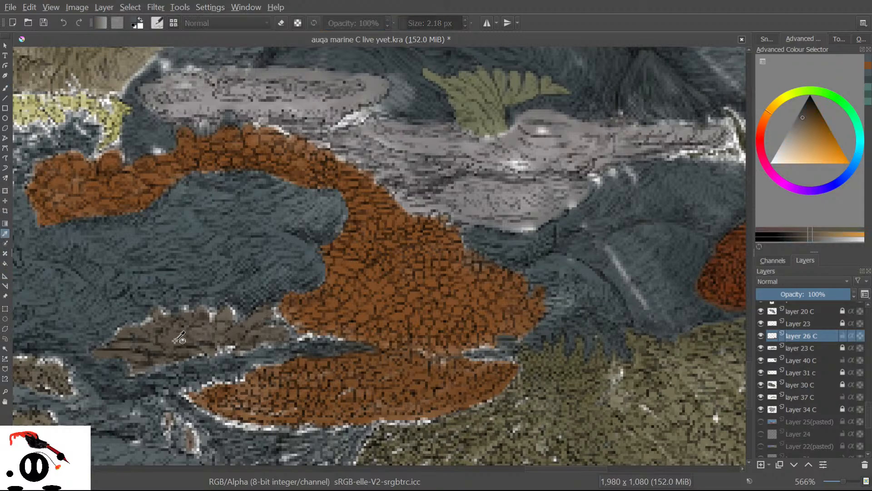
left_click(5, 87)
left_click(5, 86)
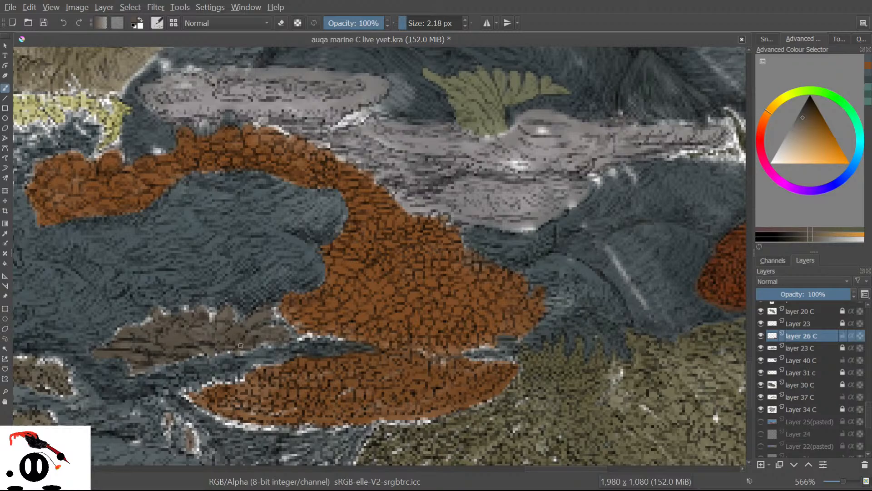
mouse_move(268, 335)
left_mouse_down()
mouse_move(269, 326)
mouse_move(286, 328)
left_mouse_up()
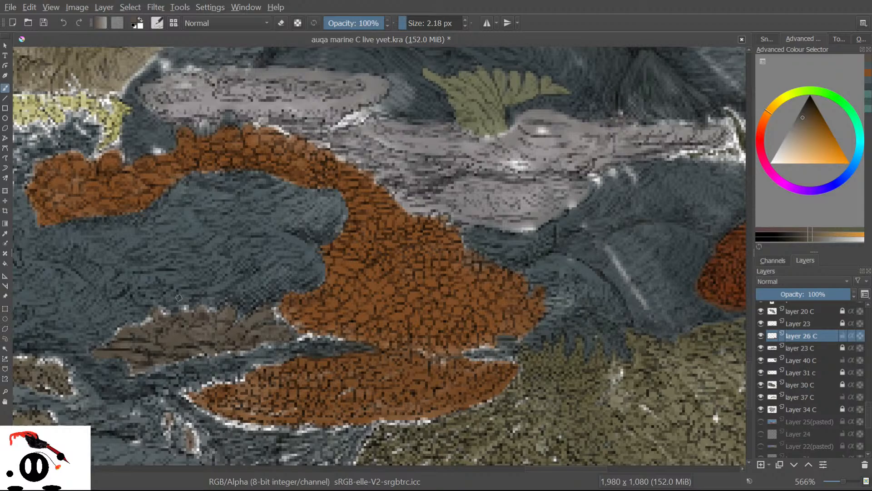
left_click_drag(189, 315, 185, 309)
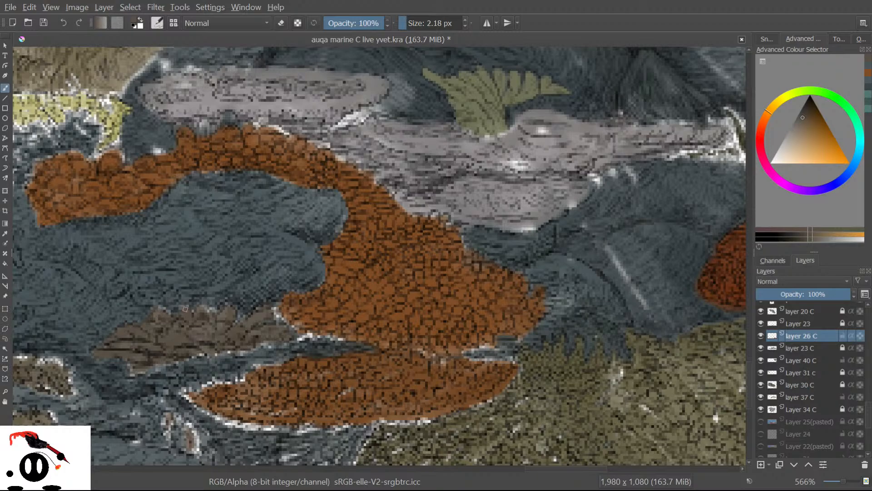
Pick the blue-grey water colour from the canvas for painting.
left_click(5, 233)
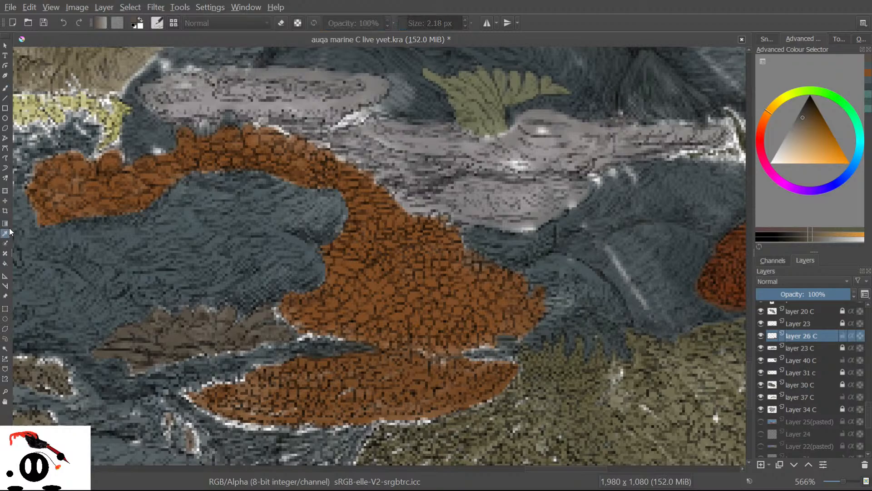
left_click(301, 233)
left_click(5, 88)
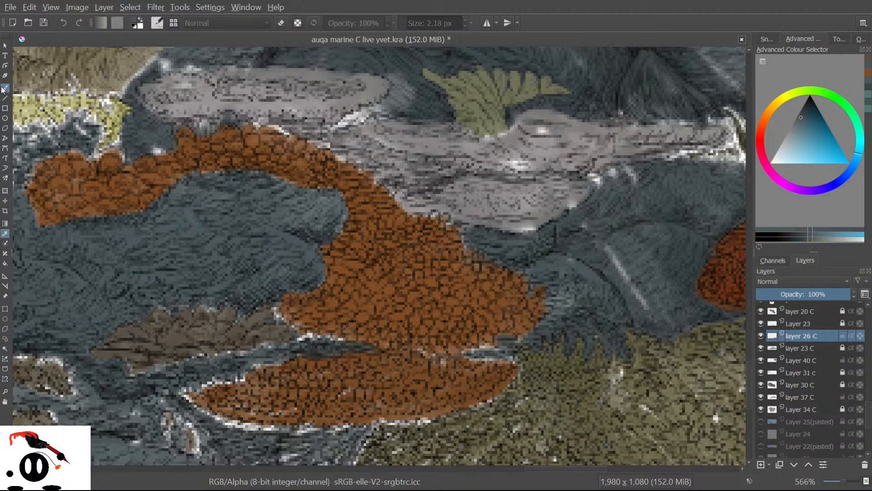
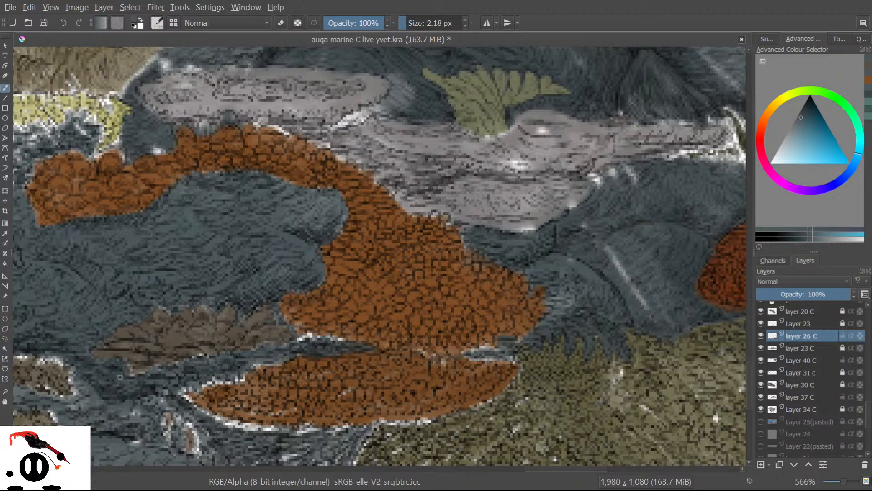
Sample the coral's orange and touch up the orange coral's edge with it.
left_click(5, 233)
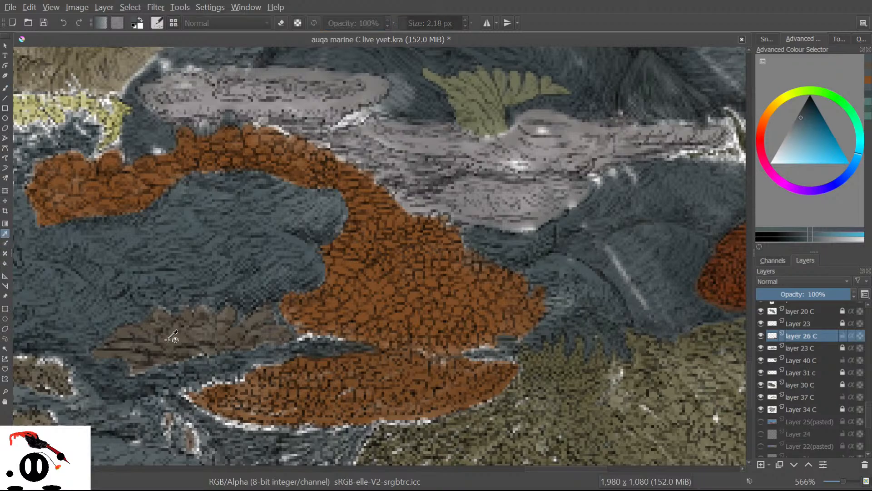
left_click(136, 349)
left_click(4, 88)
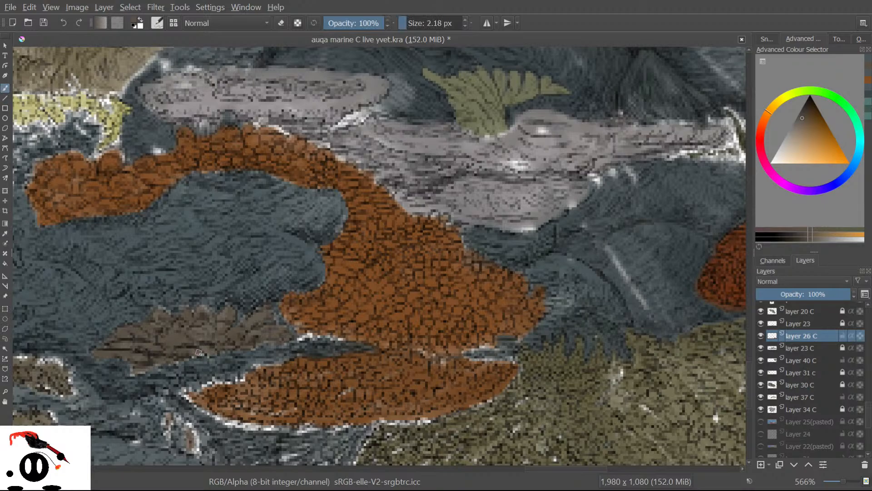
left_click_drag(193, 356, 185, 348)
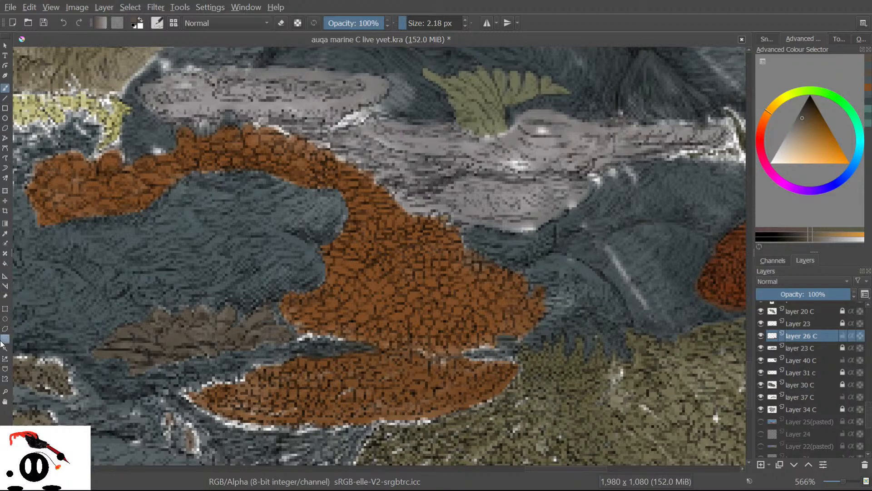
Sample the teal-grey water colour and cover the stray white pixels with a dark stroke.
left_click(5, 233)
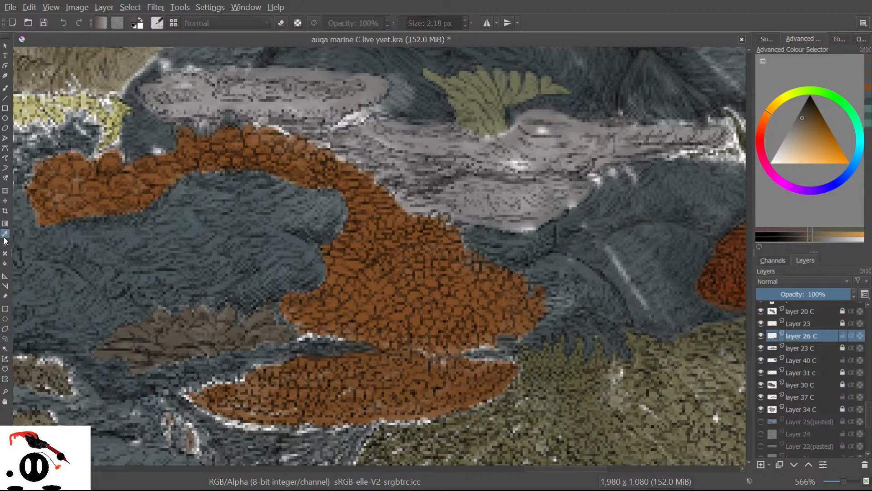
left_click(172, 268)
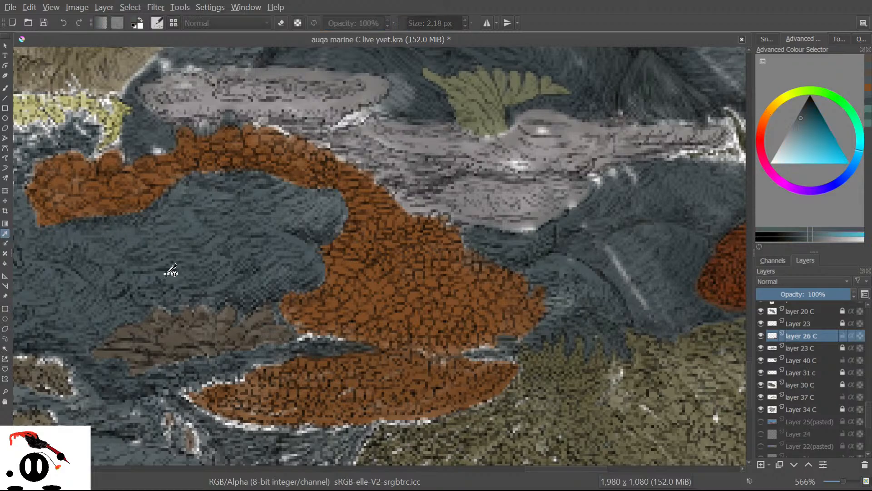
left_click(5, 88)
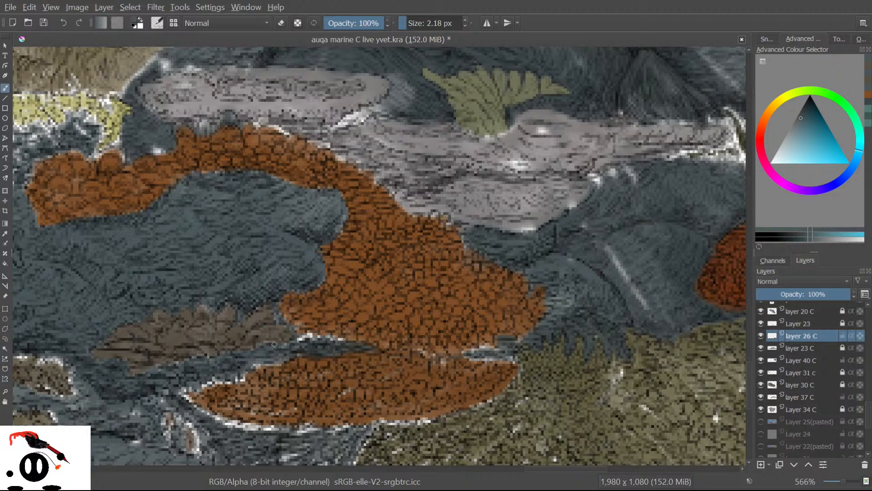
left_click_drag(294, 346, 310, 337)
Sample orange from the coral and dab it over a few gaps on the coral's edge.
left_click(5, 233)
left_click(356, 300)
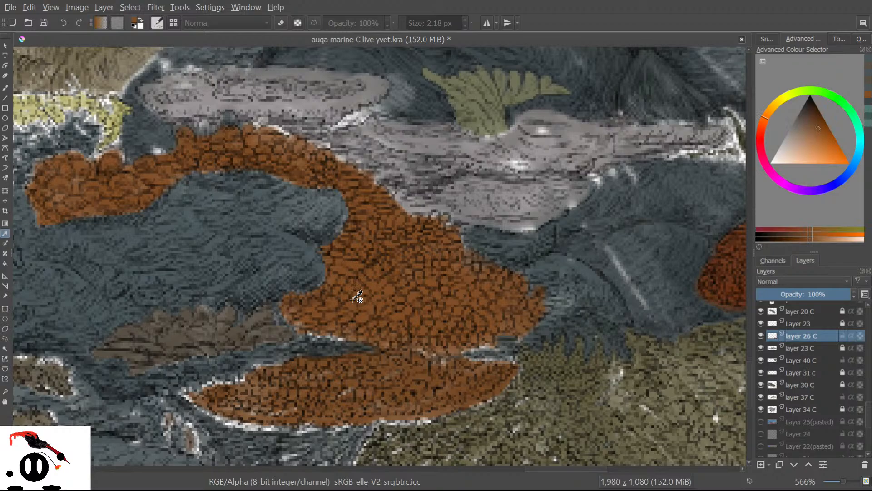
left_click(4, 88)
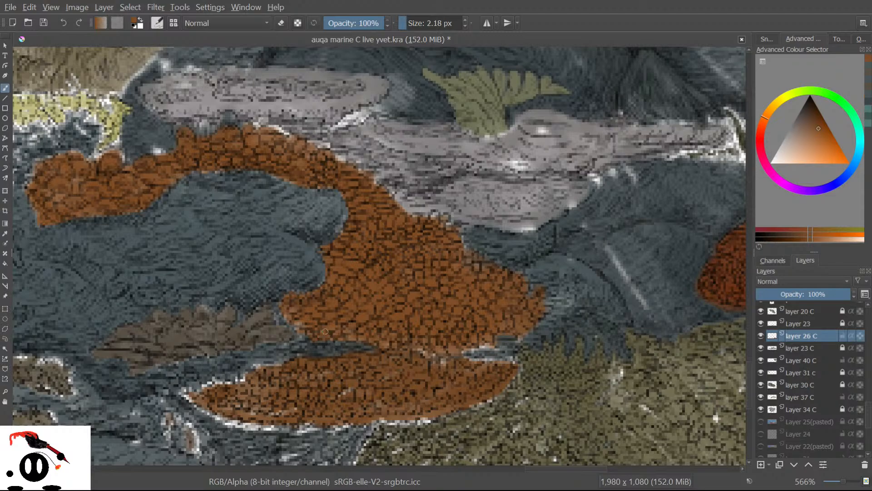
left_click_drag(339, 339, 335, 341)
left_click(5, 234)
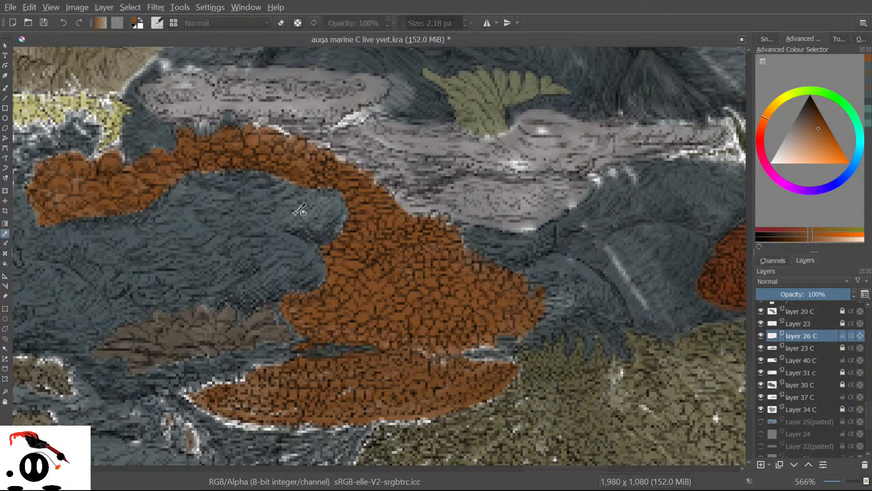
Sample the water's blue-grey, paint it along the coral's ragged outline, and scroll the canvas left.
left_click(282, 212)
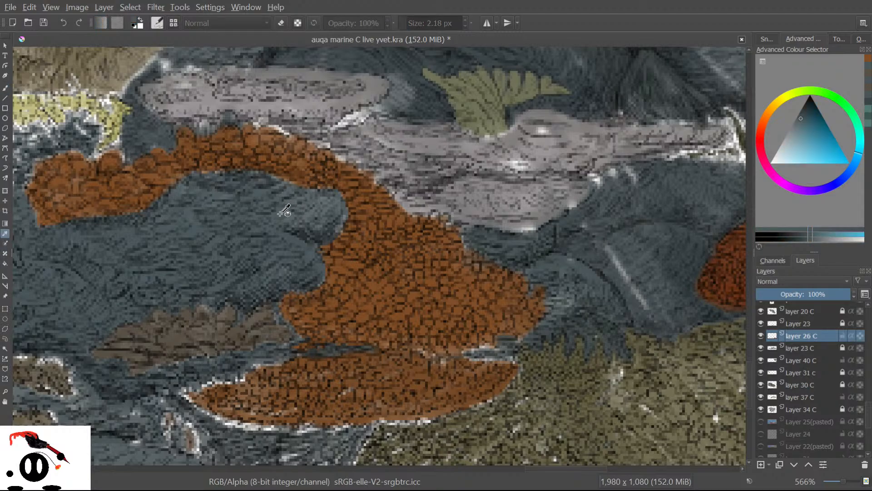
left_click(5, 88)
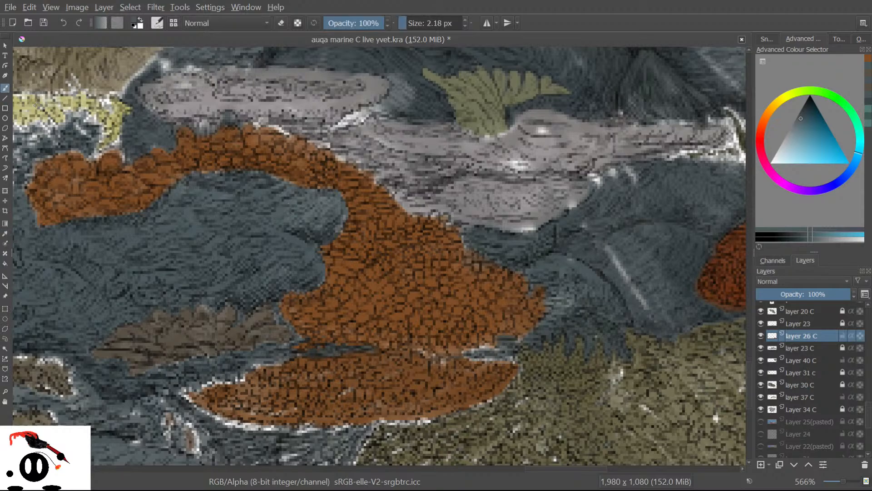
mouse_move(134, 153)
left_mouse_down()
mouse_move(126, 158)
mouse_move(115, 145)
mouse_move(100, 153)
left_mouse_up()
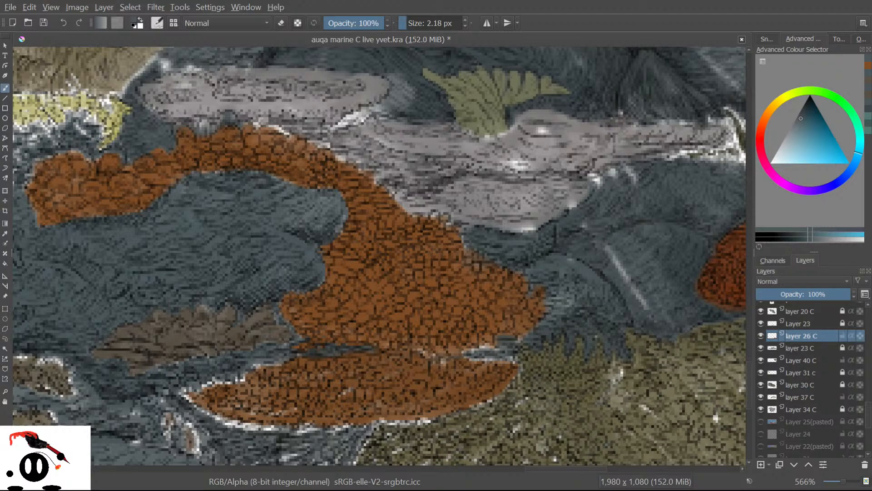
left_click(108, 131)
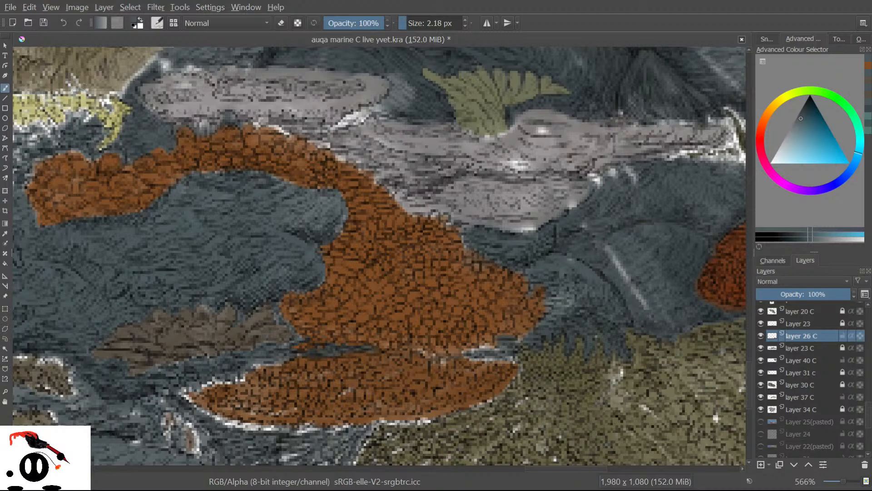
left_click_drag(553, 470, 517, 454)
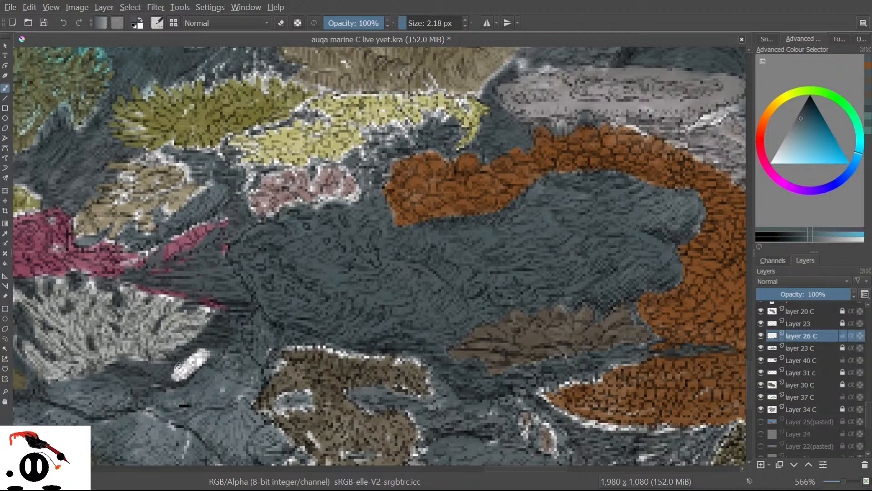
Cover the white streak with blue-grey, then darken the pale oval's outline with sampled rock brown.
mouse_move(178, 364)
left_mouse_down()
mouse_move(202, 358)
mouse_move(186, 375)
mouse_move(210, 347)
mouse_move(174, 374)
left_mouse_up()
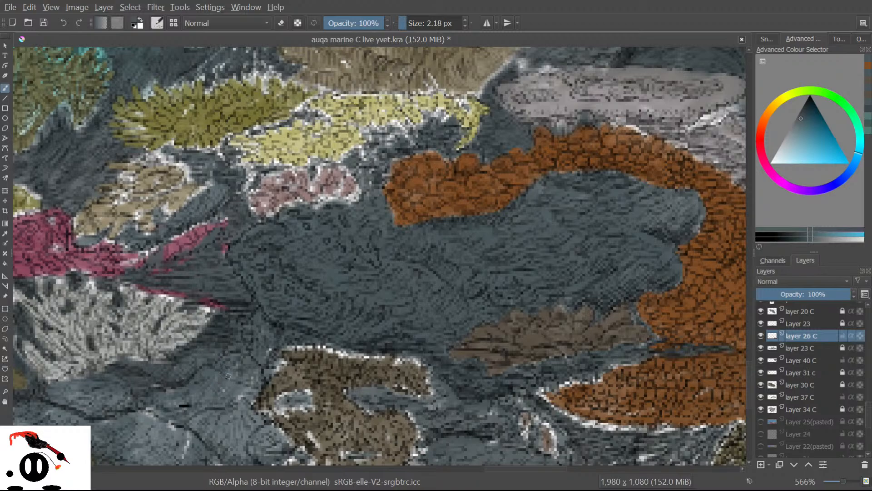
mouse_move(241, 364)
left_mouse_down()
mouse_move(223, 386)
mouse_move(234, 395)
mouse_move(246, 386)
left_mouse_up()
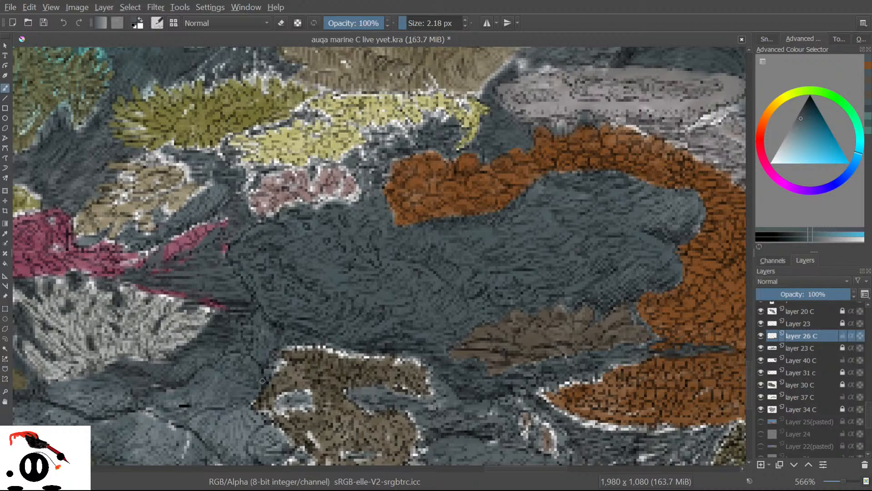
left_click(5, 233)
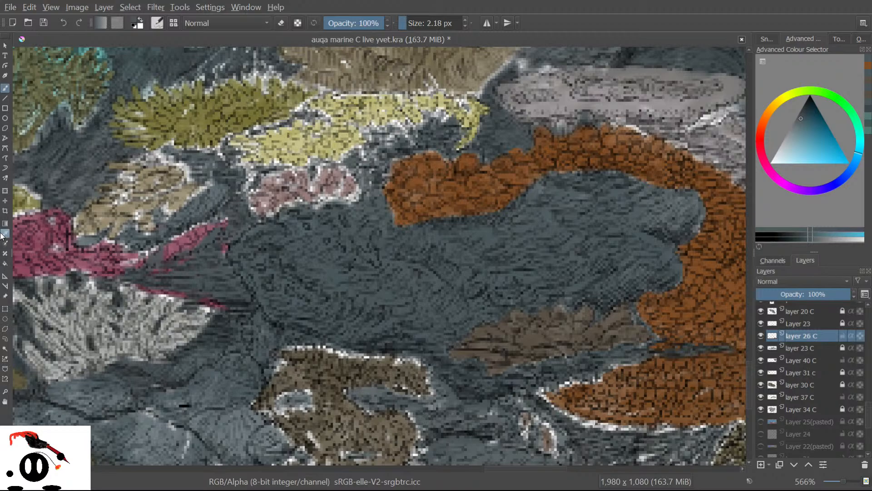
left_click(320, 415)
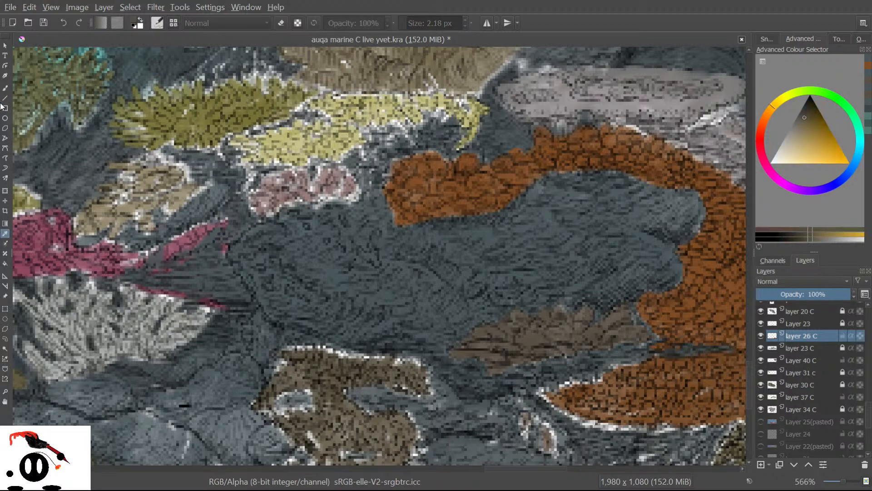
left_click(5, 88)
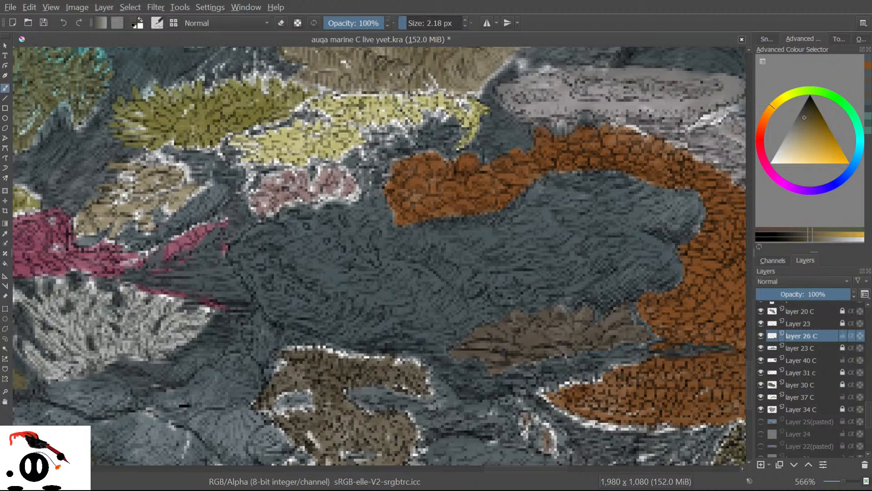
mouse_move(307, 408)
left_mouse_down()
mouse_move(259, 411)
mouse_move(268, 373)
mouse_move(279, 370)
mouse_move(275, 355)
mouse_move(287, 347)
left_mouse_up()
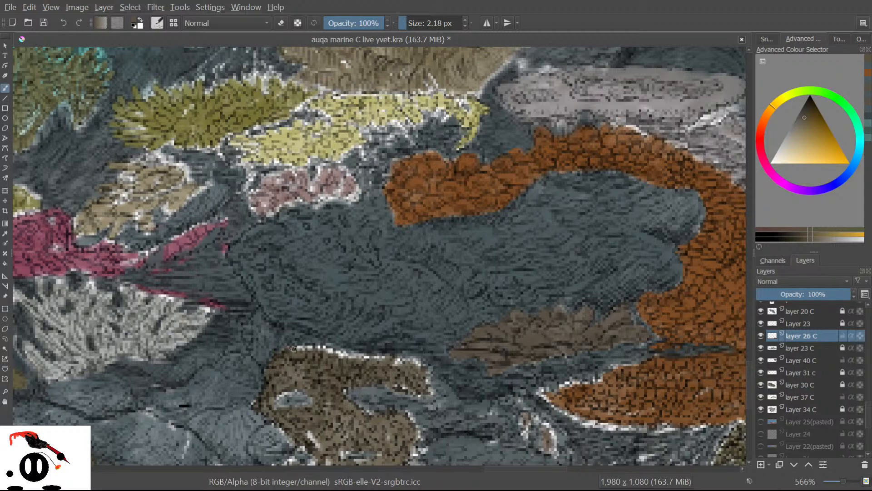
Darken the white outline pixels along the brown rock's top and right edge.
left_click_drag(295, 348, 330, 350)
mouse_move(348, 357)
left_mouse_down()
mouse_move(382, 357)
mouse_move(379, 332)
mouse_move(402, 352)
mouse_move(394, 366)
mouse_move(417, 360)
mouse_move(406, 360)
mouse_move(426, 378)
left_mouse_up()
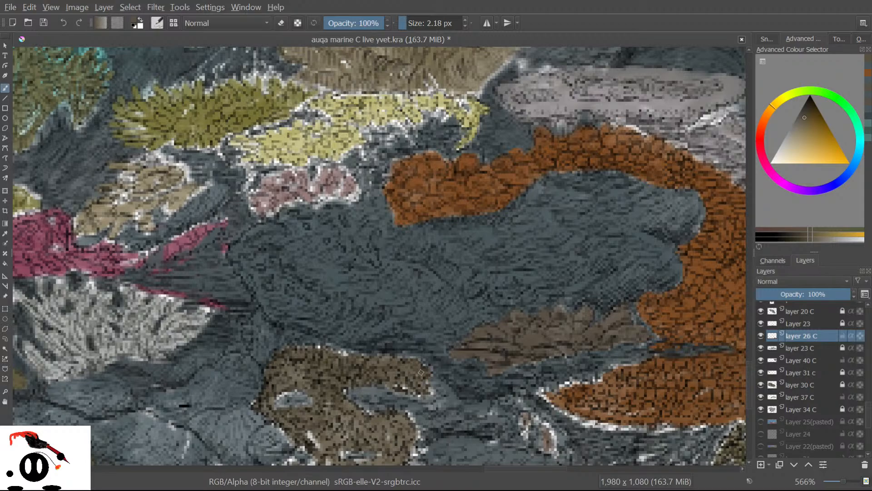
mouse_move(414, 378)
left_mouse_down()
mouse_move(399, 385)
mouse_move(413, 387)
mouse_move(384, 383)
mouse_move(392, 384)
left_mouse_up()
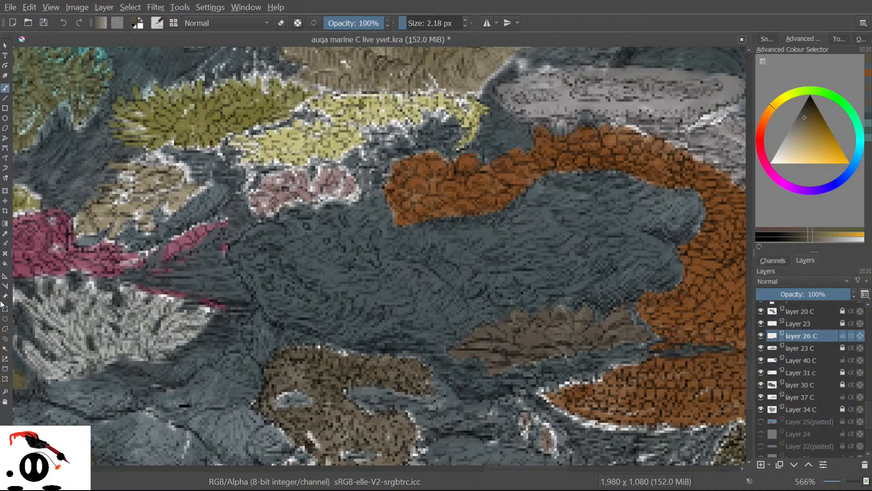
left_click(5, 233)
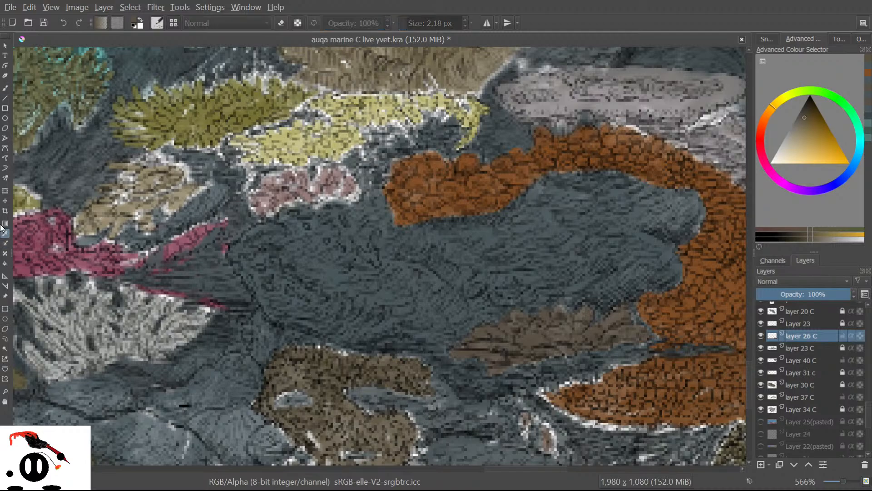
Sample the teal-blue water and paint it along the brown rock's upper edge.
left_click(381, 296)
left_click(4, 88)
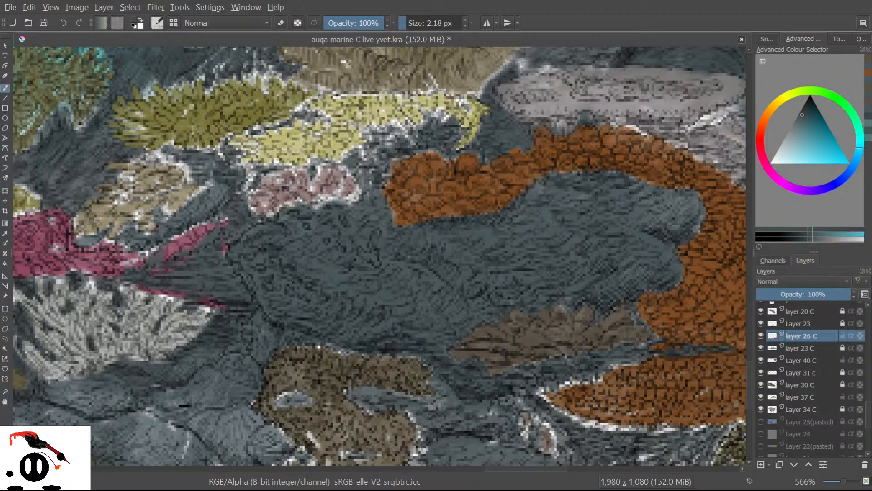
left_click_drag(355, 351, 325, 341)
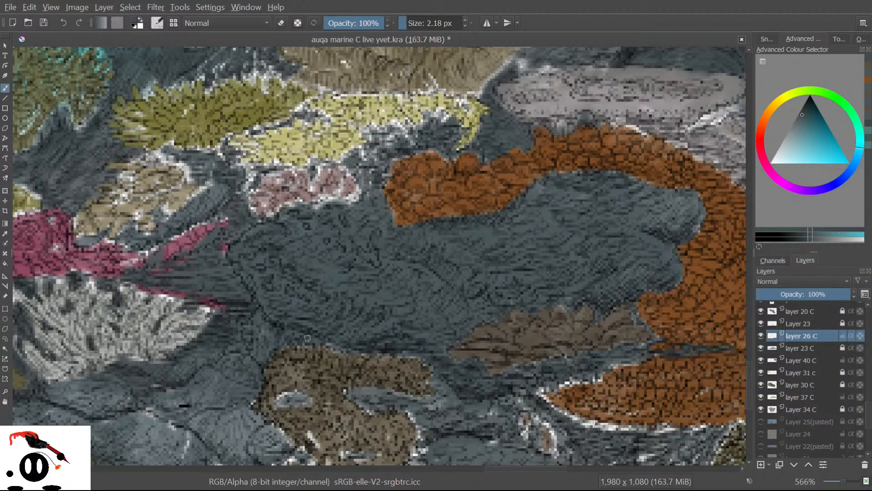
Fill the pale oval with blue-grey and darken a few light pixels around the rock.
left_click_drag(292, 403, 308, 402)
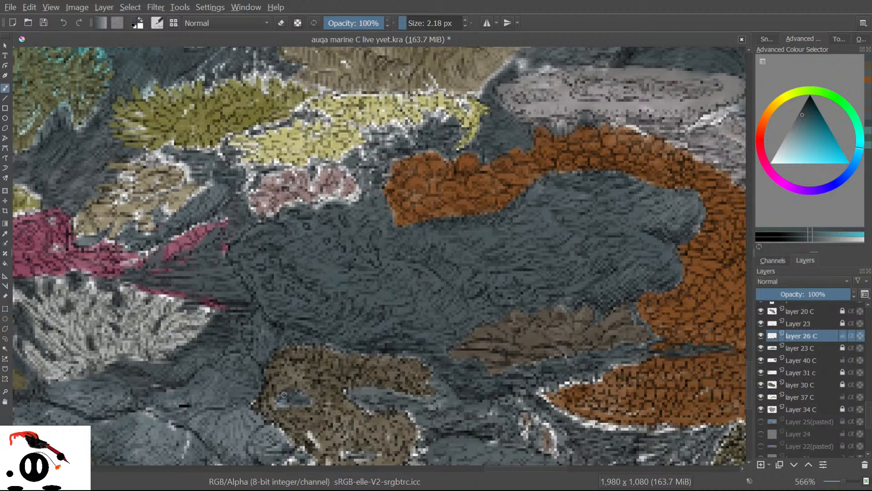
left_click_drag(283, 403, 291, 404)
scroll(745, 388, "down", 5)
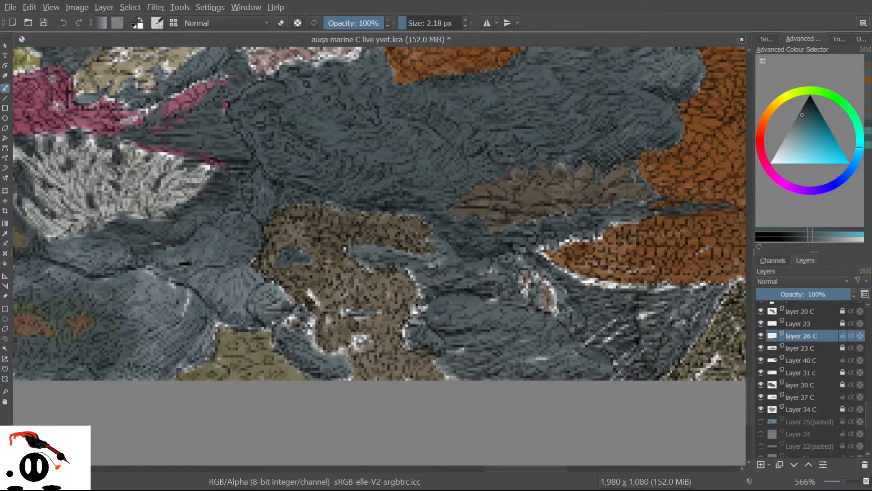
mouse_move(304, 309)
left_mouse_down()
mouse_move(307, 346)
mouse_move(306, 328)
mouse_move(304, 340)
mouse_move(311, 331)
mouse_move(322, 352)
left_mouse_up()
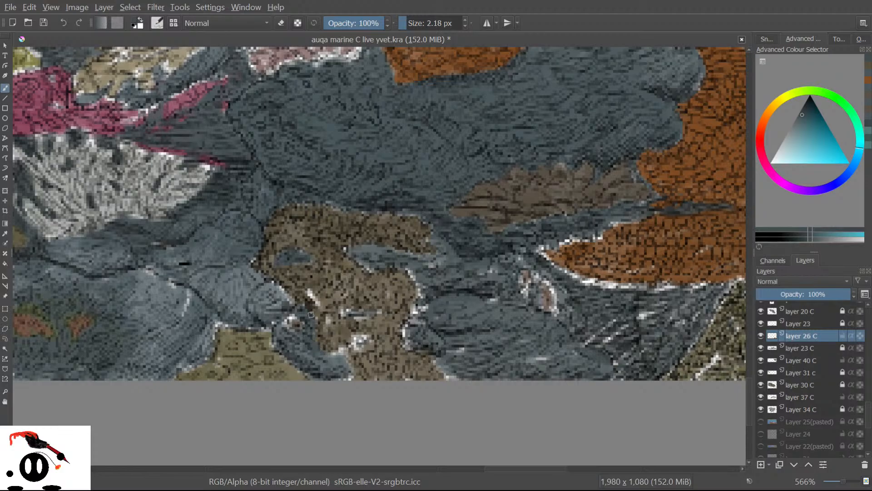
mouse_move(292, 316)
left_mouse_down()
mouse_move(268, 323)
mouse_move(281, 310)
mouse_move(278, 284)
mouse_move(292, 302)
mouse_move(268, 281)
mouse_move(263, 306)
mouse_move(274, 303)
mouse_move(277, 317)
mouse_move(272, 293)
mouse_move(269, 315)
mouse_move(261, 293)
mouse_move(257, 310)
mouse_move(246, 295)
mouse_move(264, 314)
left_mouse_up()
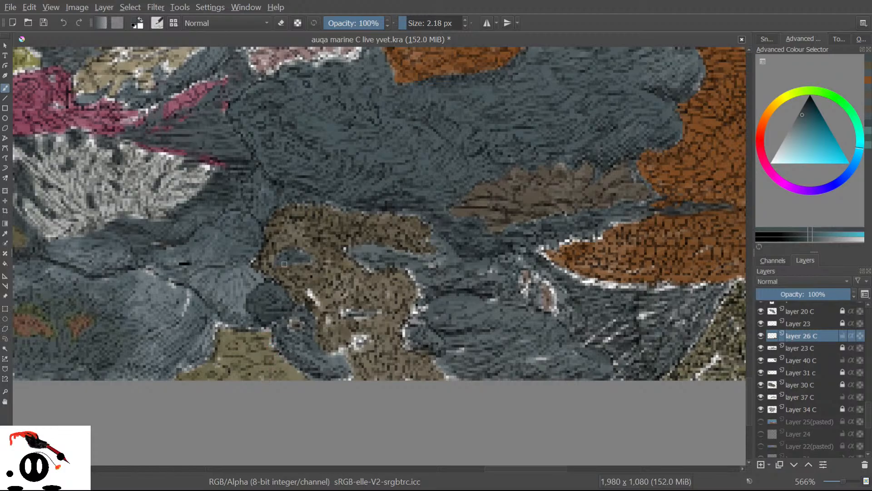
Sample the rock's brown-orange and paint over the white highlight blob and stray pixels on the coral.
key("p")
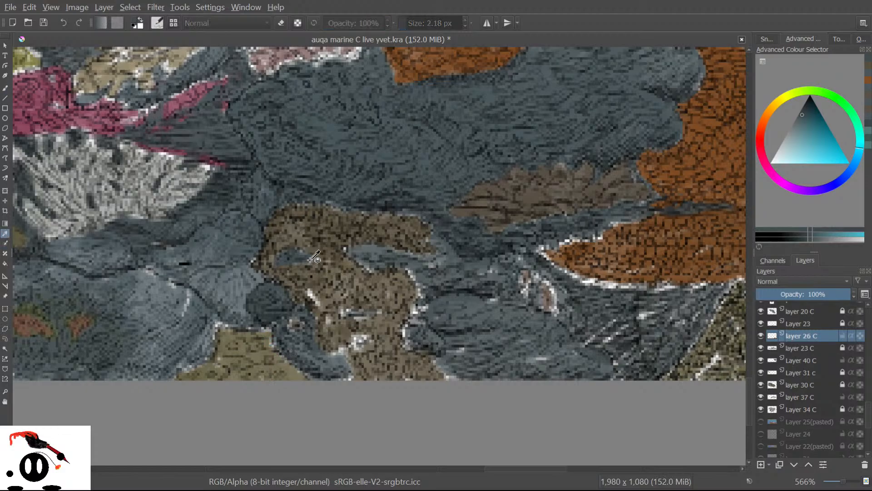
left_click(310, 271)
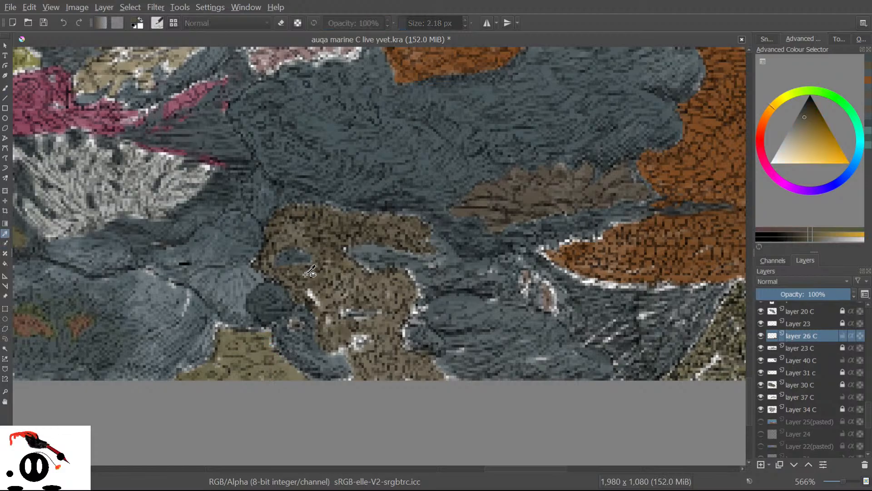
left_click(5, 88)
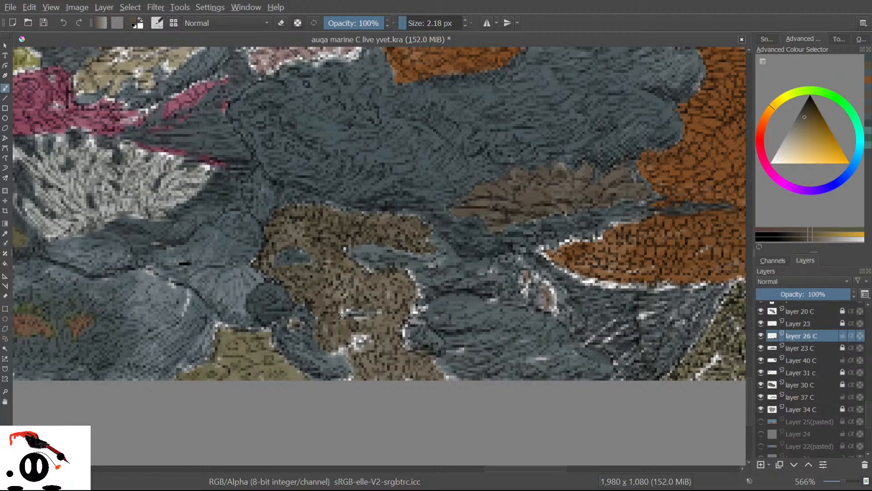
left_click_drag(343, 346, 336, 350)
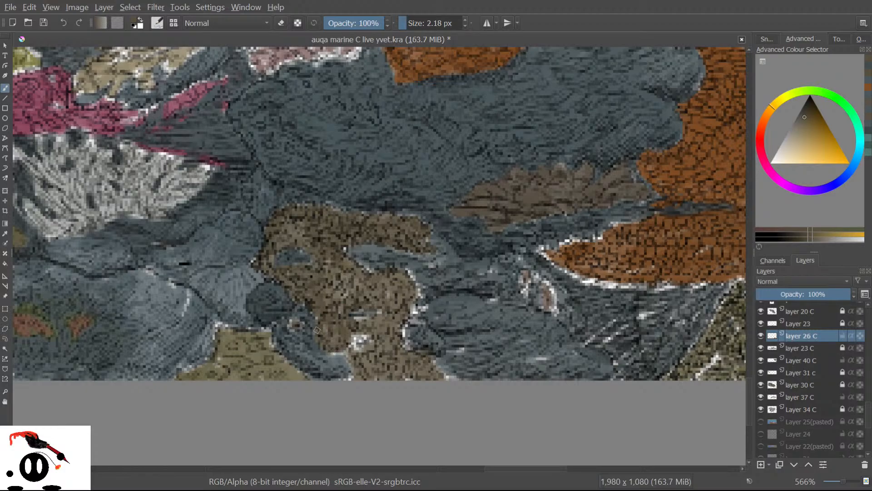
mouse_move(348, 347)
left_mouse_down()
mouse_move(363, 364)
mouse_move(354, 340)
mouse_move(368, 354)
mouse_move(362, 333)
mouse_move(381, 353)
mouse_move(381, 325)
mouse_move(333, 325)
mouse_move(360, 308)
mouse_move(356, 322)
mouse_move(384, 310)
left_mouse_up()
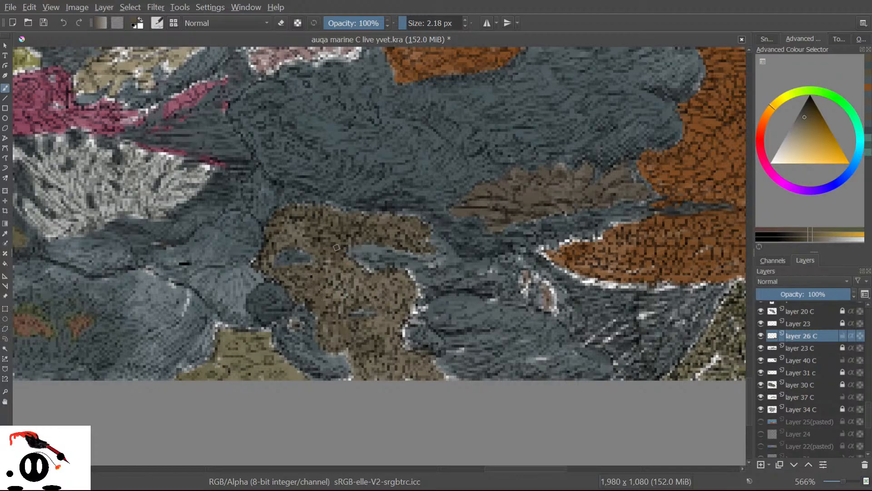
left_click(327, 260)
left_click(5, 233)
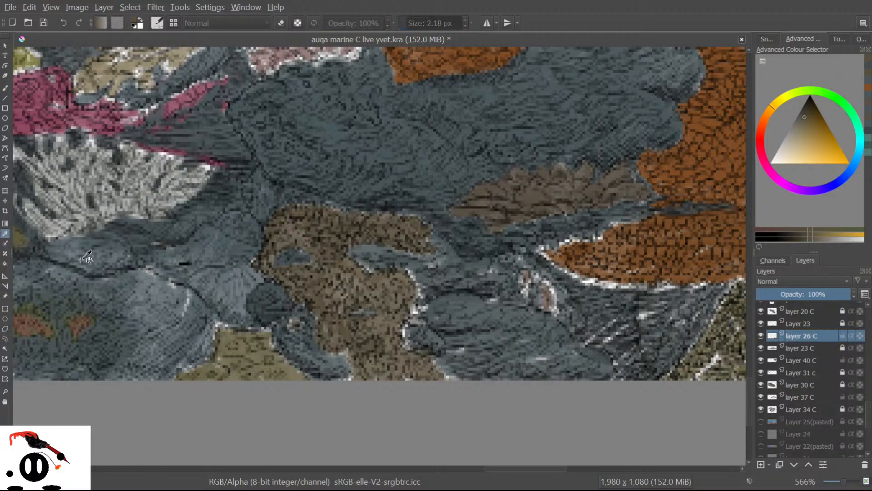
Sample a dark teal from the rock and cover its light pixels, undoing one misplaced stroke.
left_click(244, 288)
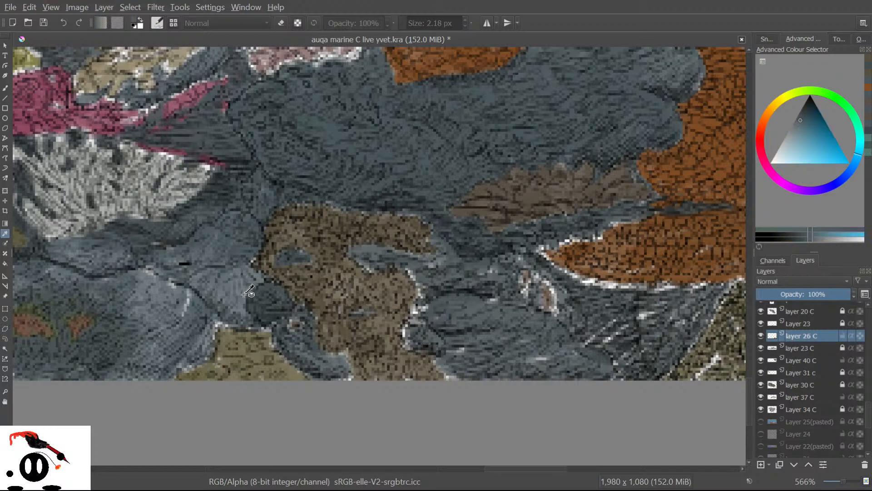
left_click(263, 290)
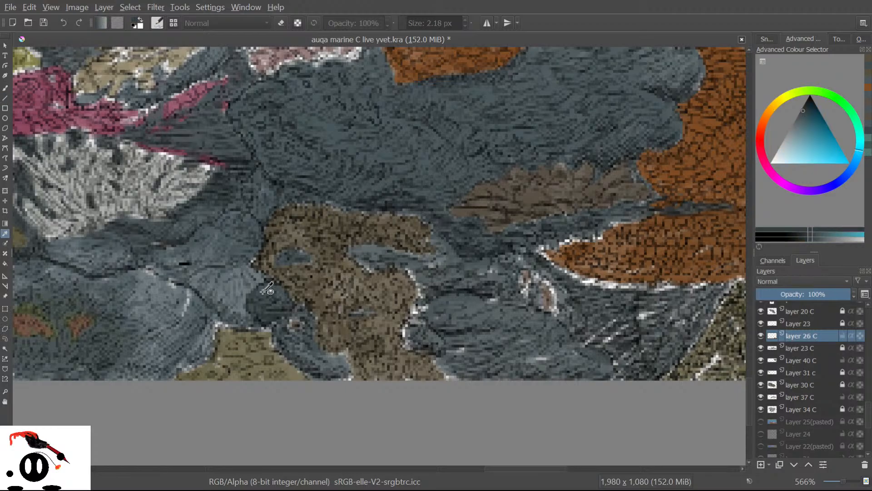
left_click(5, 88)
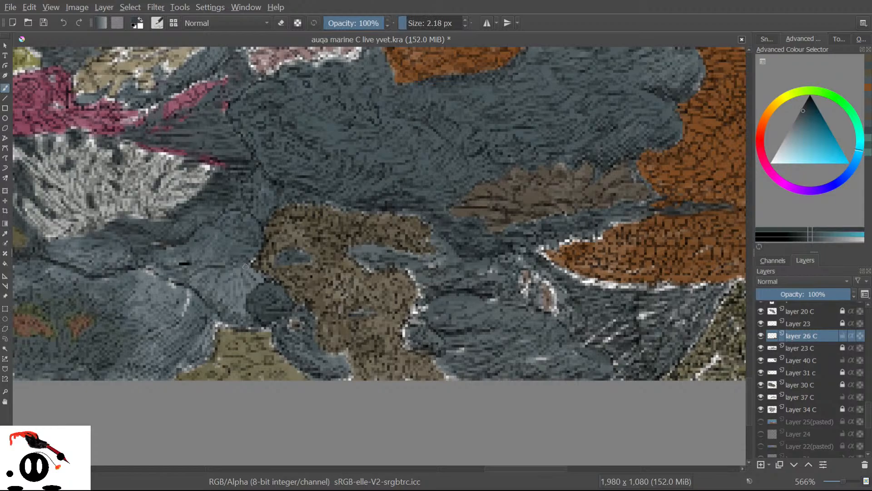
left_click_drag(251, 250, 248, 240)
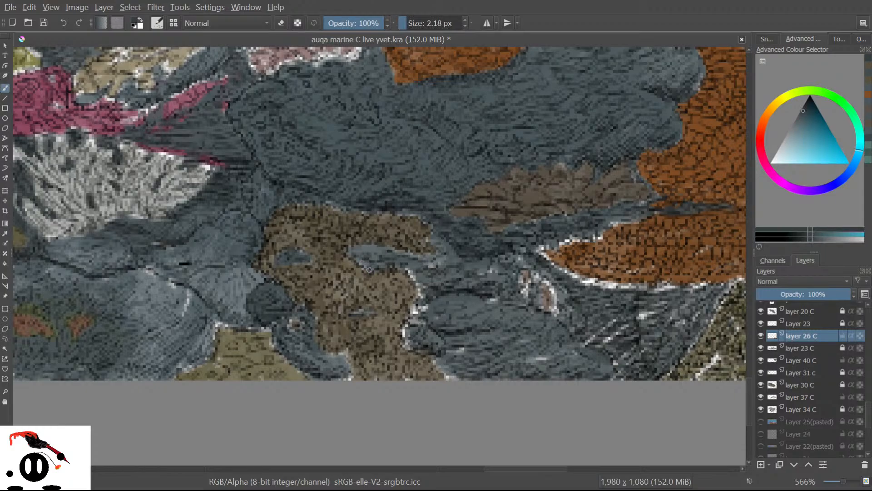
left_click_drag(409, 272, 423, 305)
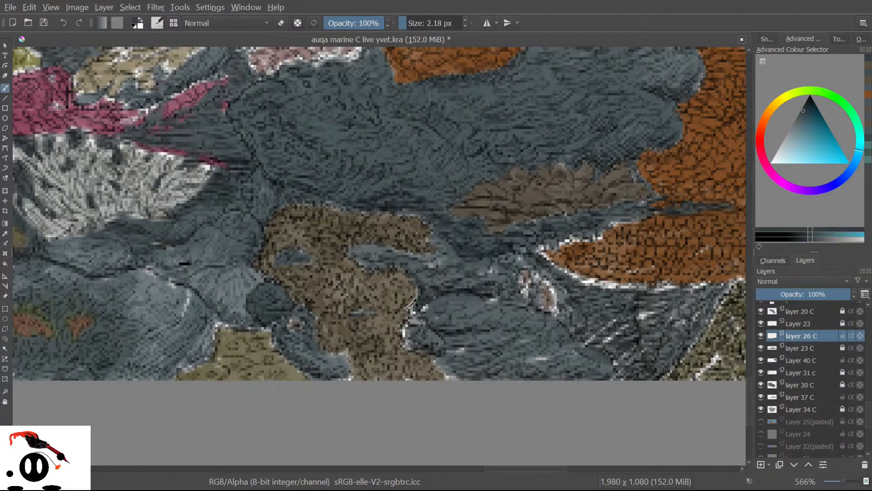
key("ctrl+z")
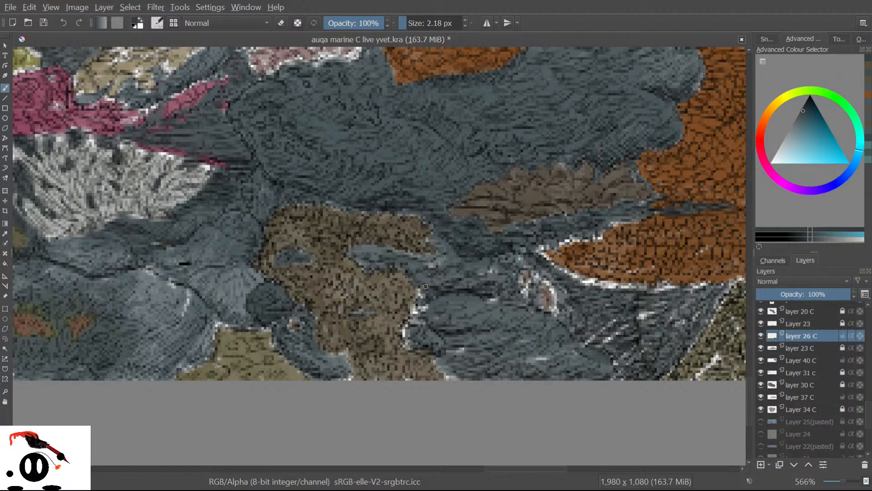
right_click(400, 333)
right_click(401, 331)
mouse_move(450, 377)
left_mouse_down()
mouse_move(551, 373)
mouse_move(545, 353)
mouse_move(456, 350)
mouse_move(447, 353)
mouse_move(465, 353)
mouse_move(482, 375)
mouse_move(461, 382)
mouse_move(463, 340)
mouse_move(485, 340)
mouse_move(466, 319)
mouse_move(450, 331)
mouse_move(430, 323)
mouse_move(468, 308)
mouse_move(432, 314)
mouse_move(466, 293)
mouse_move(486, 305)
mouse_move(458, 323)
mouse_move(408, 330)
left_mouse_up()
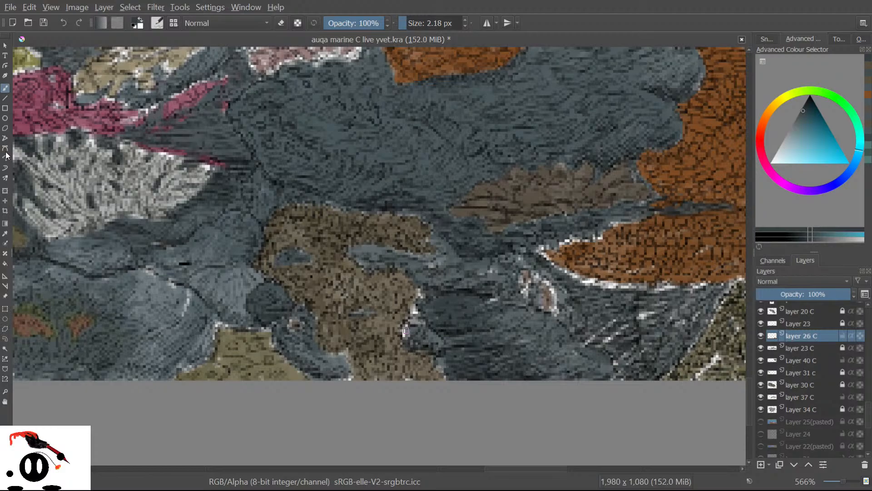
Sample a lighter blue-grey from the rock to soften the dark streaks and cover light specks.
left_click(5, 233)
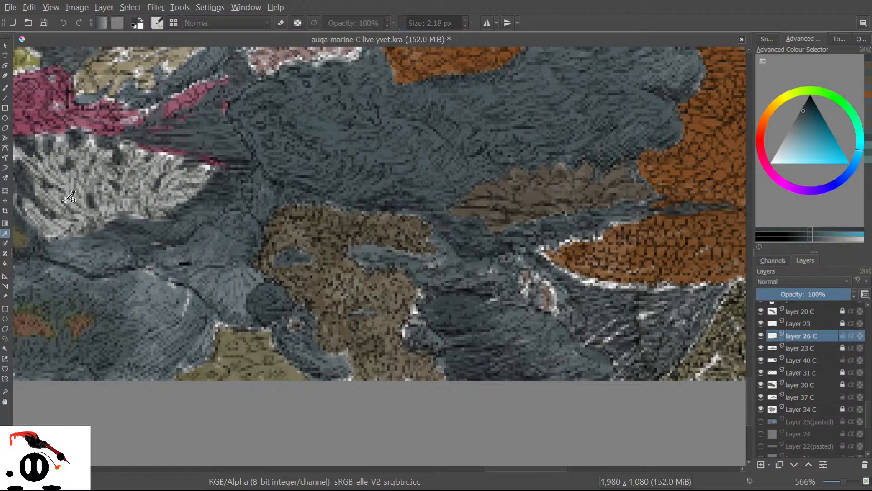
left_click(337, 131)
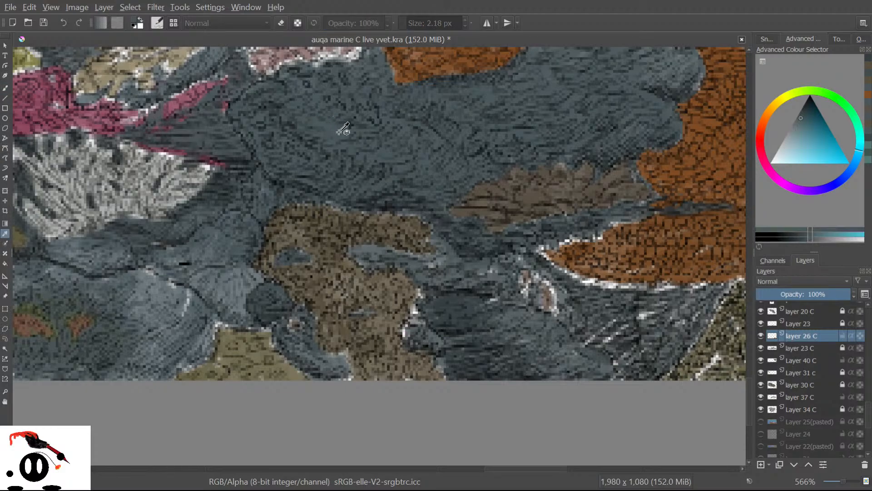
left_click(5, 88)
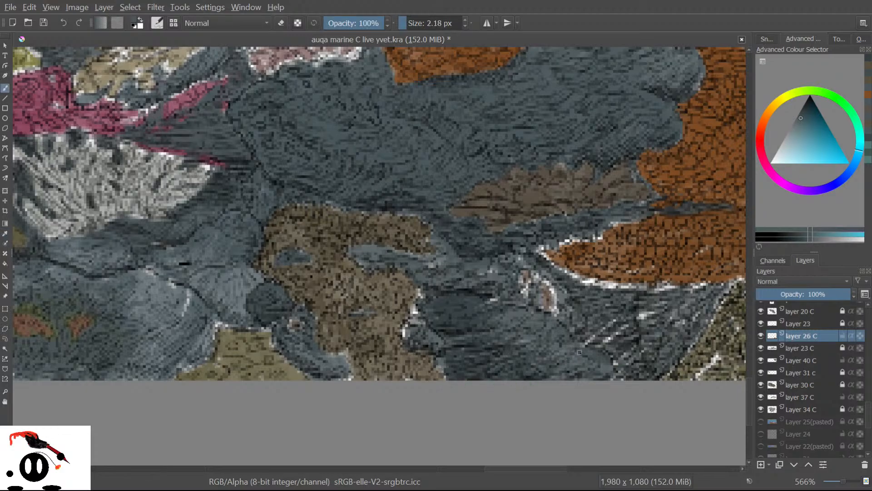
mouse_move(456, 359)
left_mouse_down()
mouse_move(489, 332)
mouse_move(450, 340)
mouse_move(482, 320)
mouse_move(455, 326)
mouse_move(469, 305)
left_mouse_up()
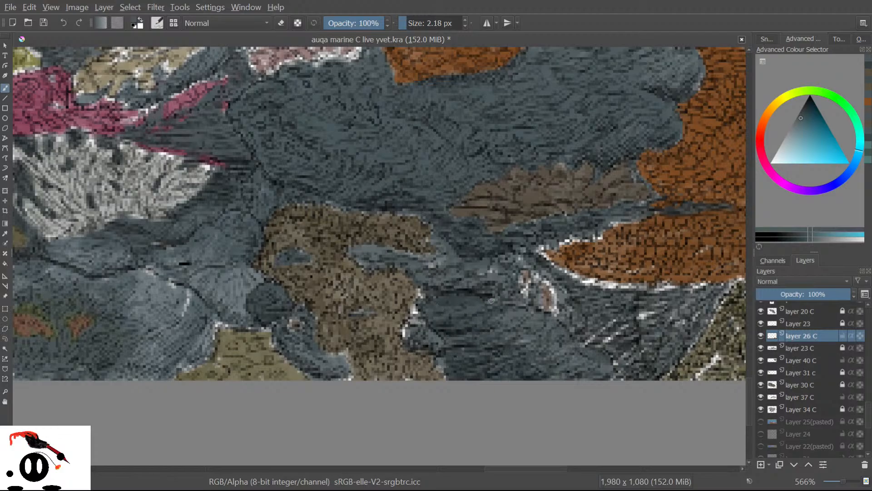
mouse_move(493, 268)
left_mouse_down()
mouse_move(481, 273)
mouse_move(493, 283)
mouse_move(510, 277)
mouse_move(521, 257)
left_mouse_up()
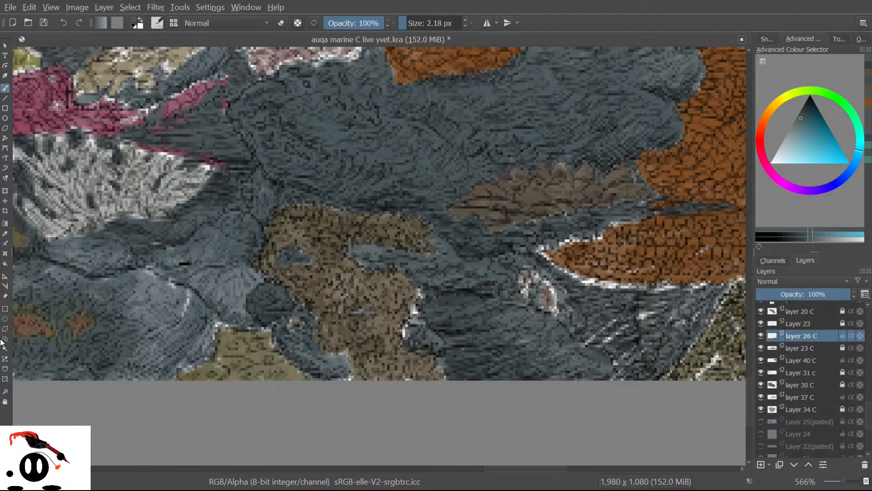
Sample the brown coral's colour and stroke it over the coral's remaining white edge pixels.
left_click(5, 233)
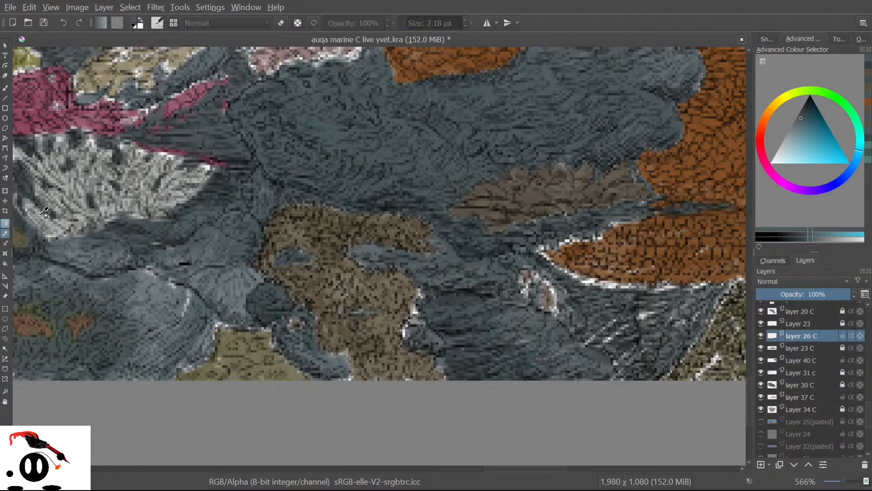
left_click(393, 279)
key("b")
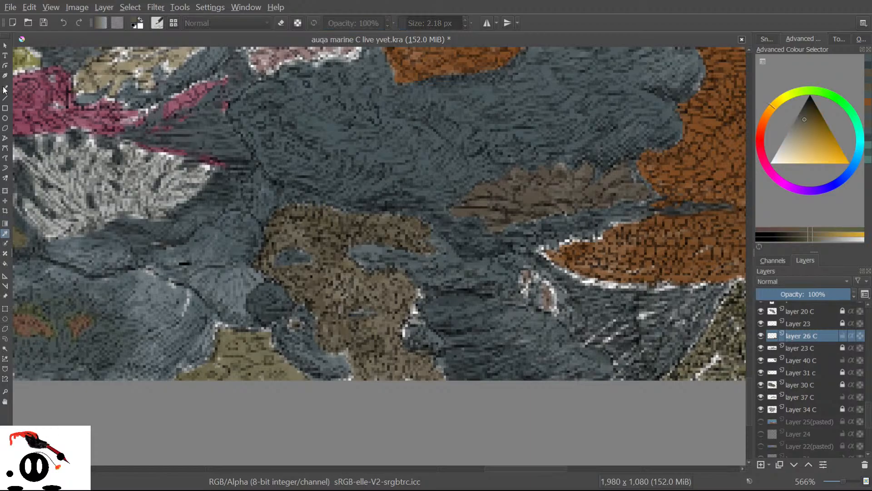
mouse_move(410, 306)
left_mouse_down()
mouse_move(414, 312)
mouse_move(420, 295)
left_mouse_up()
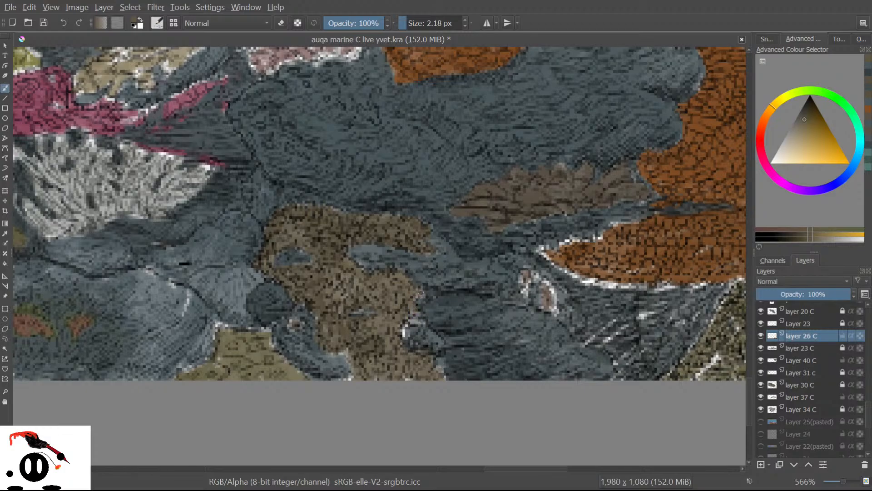
left_click_drag(404, 331, 404, 322)
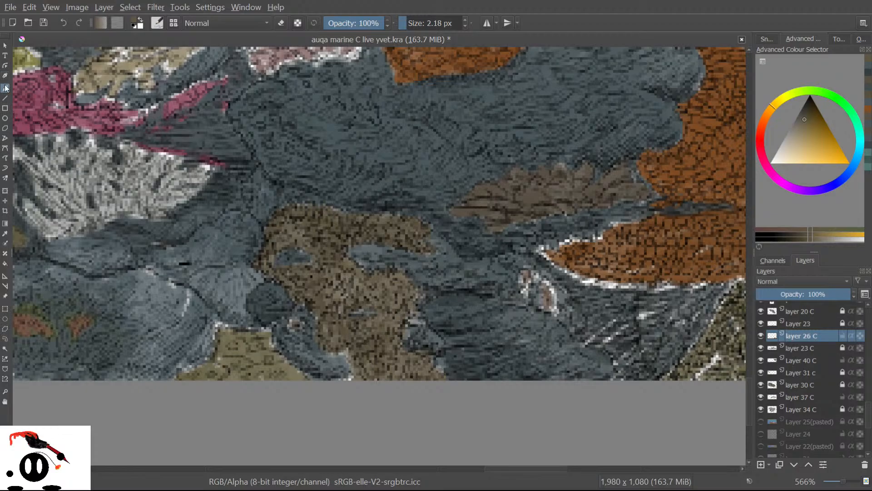
Sample the rock's cyan-grey and paint over the light patches along its edge.
left_click(2, 234)
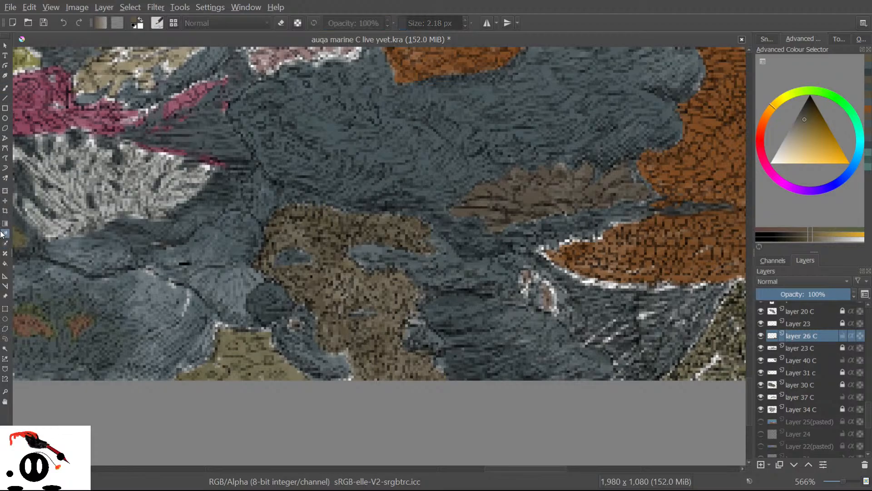
left_click(439, 336)
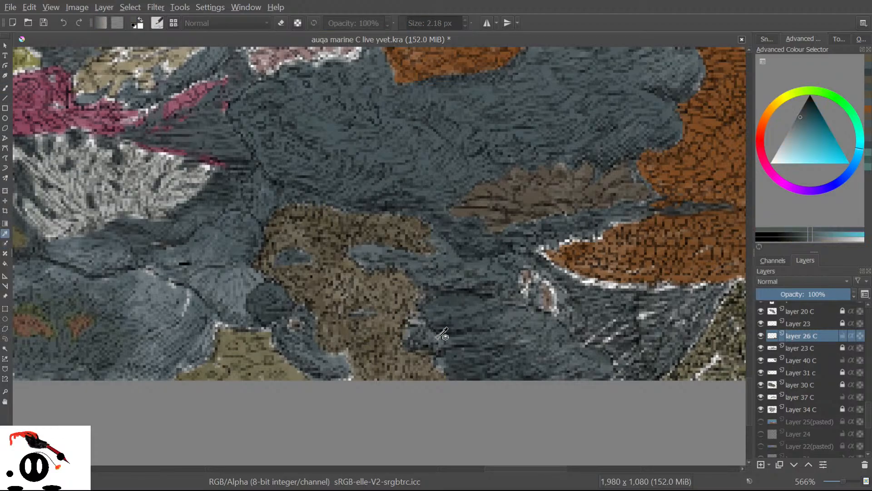
left_click(5, 87)
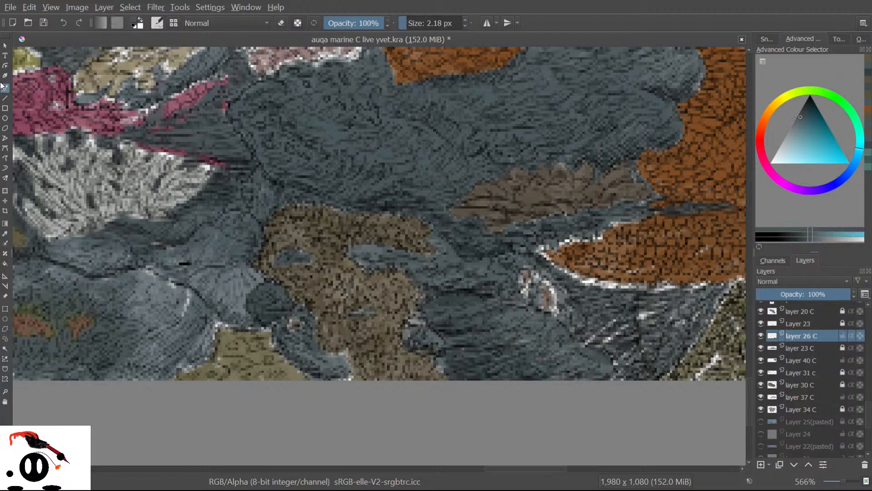
left_click_drag(418, 319, 405, 329)
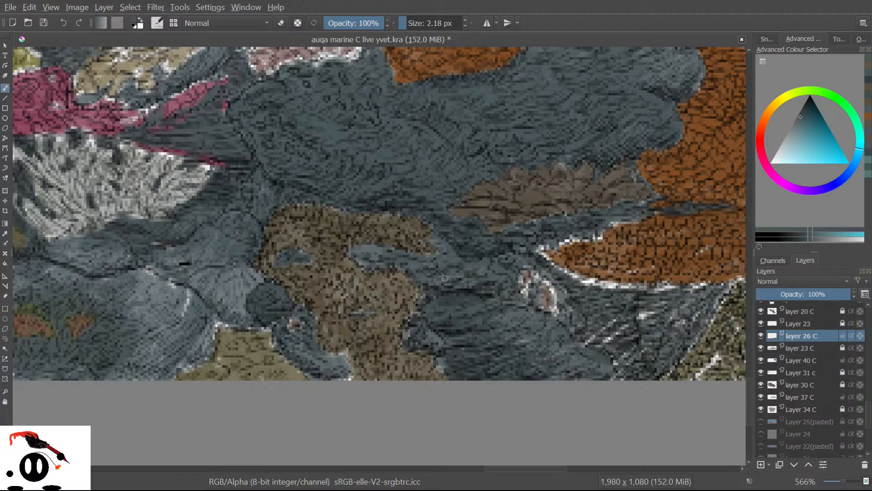
left_click_drag(445, 358, 441, 370)
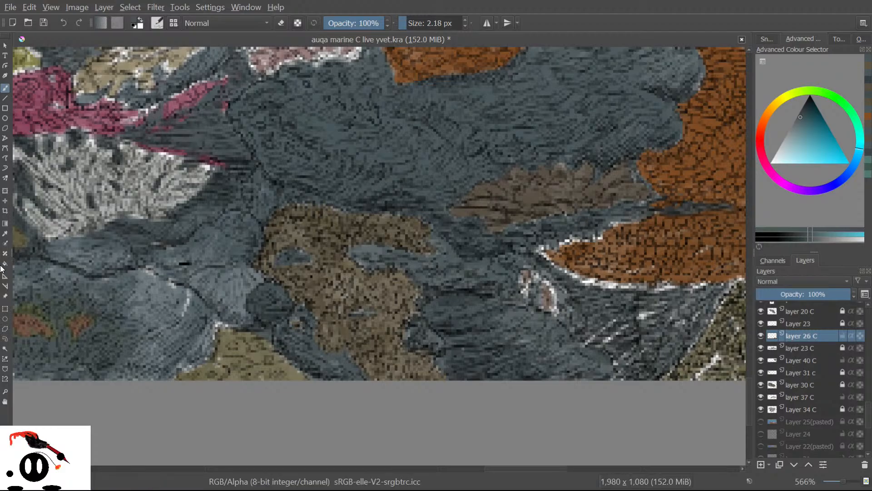
Pick a tan colour from the canvas and return to the brush.
left_click(5, 233)
left_click(295, 370)
key("b")
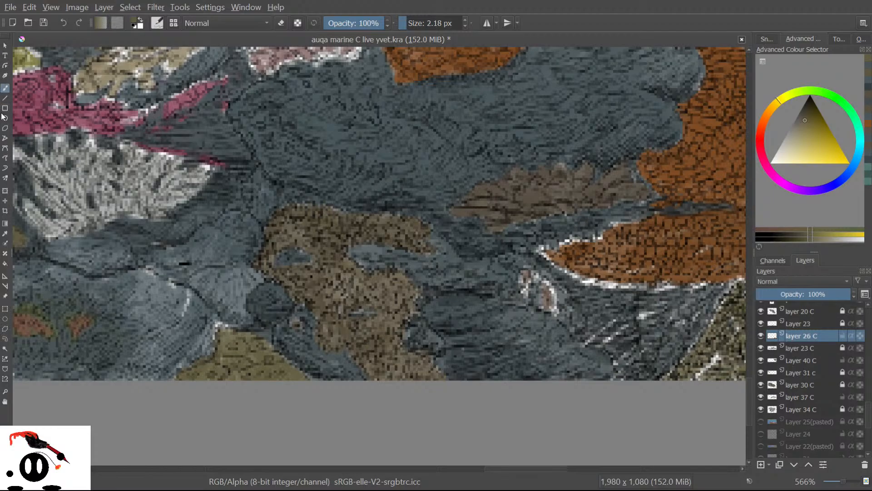
Sample a teal from the rock and paint over the white and light streaks on the left grey-blue rock.
left_click(5, 234)
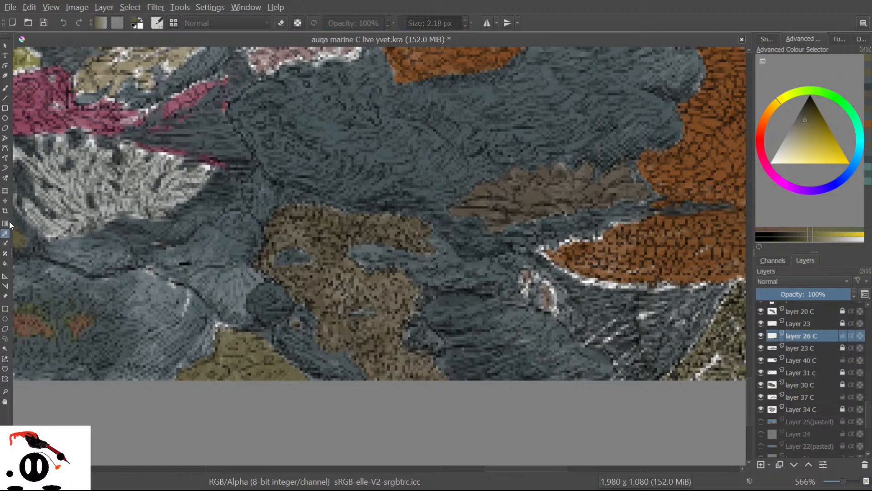
left_click(341, 126)
left_click(5, 88)
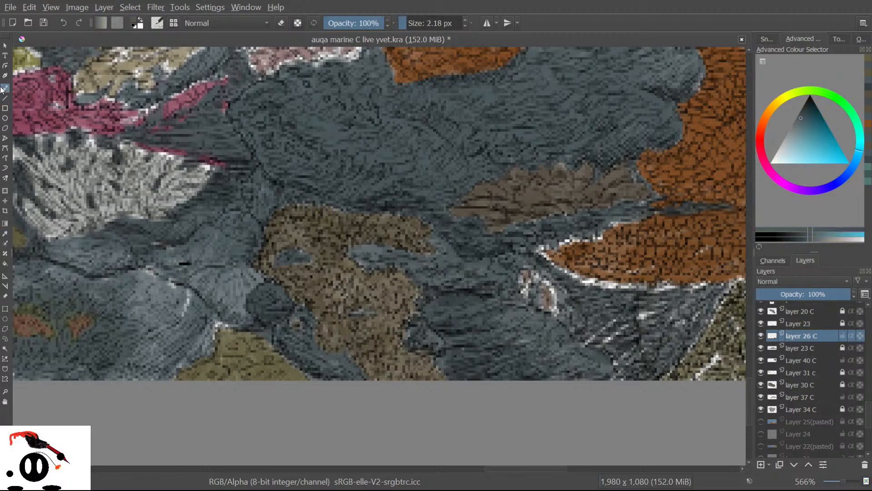
mouse_move(178, 342)
left_mouse_down()
mouse_move(191, 277)
mouse_move(164, 324)
mouse_move(164, 303)
left_mouse_up()
mouse_move(132, 378)
left_mouse_down()
mouse_move(155, 308)
mouse_move(115, 373)
mouse_move(146, 298)
left_mouse_up()
mouse_move(132, 358)
left_mouse_down()
mouse_move(118, 375)
mouse_move(165, 333)
mouse_move(136, 373)
mouse_move(147, 374)
mouse_move(177, 336)
mouse_move(160, 330)
left_mouse_up()
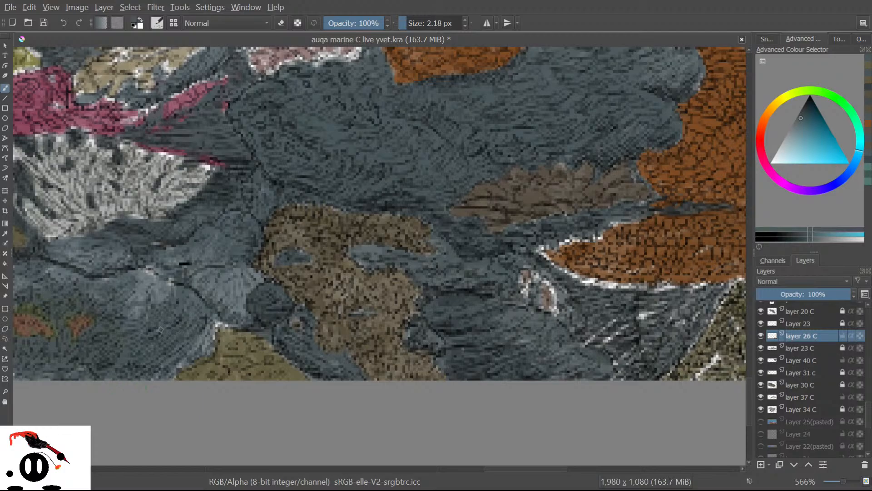
mouse_move(167, 367)
left_mouse_down()
mouse_move(212, 343)
mouse_move(212, 350)
mouse_move(220, 325)
mouse_move(198, 342)
mouse_move(201, 318)
mouse_move(183, 357)
mouse_move(209, 334)
left_mouse_up()
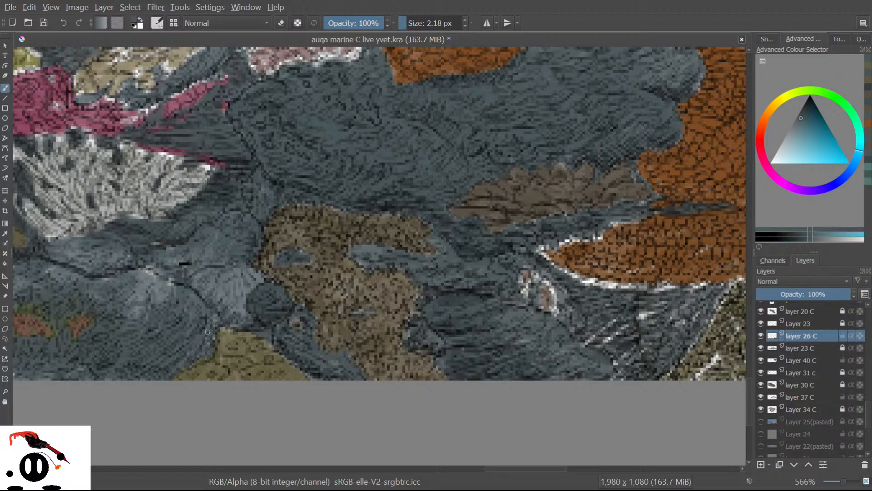
mouse_move(168, 319)
left_mouse_down()
mouse_move(158, 328)
mouse_move(166, 279)
mouse_move(141, 323)
mouse_move(132, 257)
mouse_move(144, 268)
mouse_move(125, 332)
mouse_move(133, 266)
mouse_move(152, 273)
mouse_move(177, 265)
mouse_move(209, 295)
left_mouse_up()
mouse_move(163, 248)
left_mouse_down()
mouse_move(247, 320)
mouse_move(218, 282)
mouse_move(240, 307)
left_mouse_up()
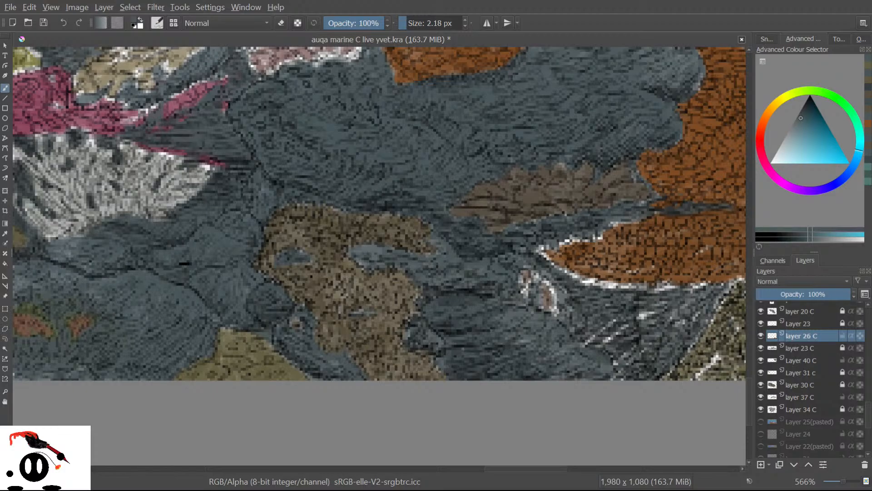
Hatch darker strokes over the white highlights along the rock's bottom and lower-left edges.
left_click_drag(515, 469, 466, 457)
mouse_move(428, 378)
left_mouse_down()
mouse_move(453, 357)
mouse_move(413, 383)
mouse_move(509, 363)
mouse_move(432, 373)
mouse_move(475, 375)
left_mouse_up()
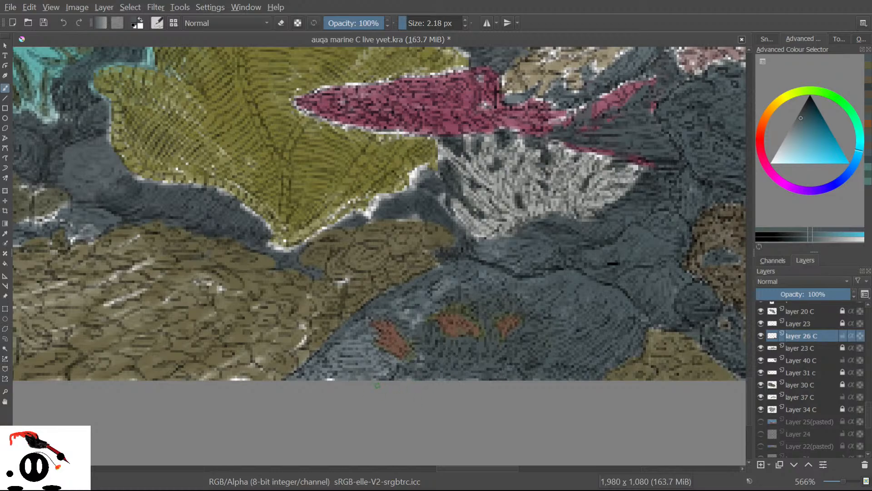
left_click_drag(344, 363, 314, 377)
mouse_move(371, 362)
left_mouse_down()
mouse_move(324, 379)
mouse_move(345, 387)
mouse_move(363, 379)
left_mouse_up()
left_click_drag(395, 364, 373, 380)
left_click_drag(318, 374, 307, 379)
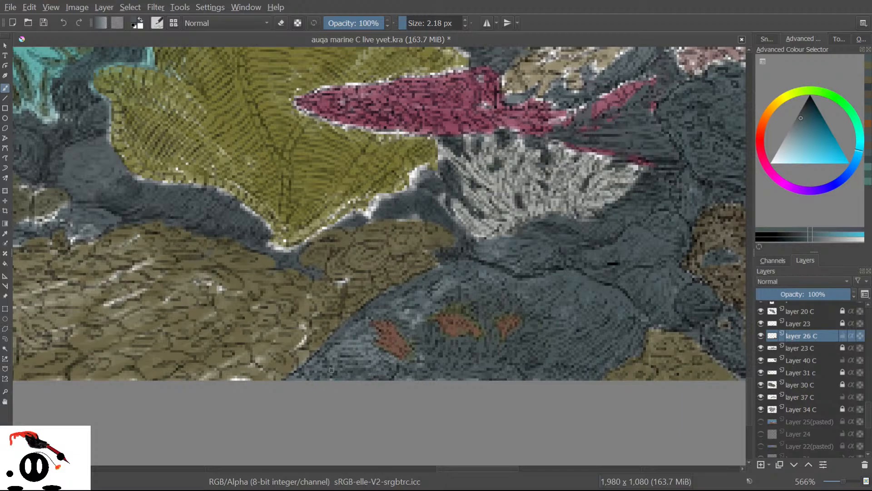
mouse_move(345, 338)
left_mouse_down()
mouse_move(315, 369)
mouse_move(286, 379)
mouse_move(329, 354)
left_mouse_up()
left_click_drag(352, 337, 340, 355)
mouse_move(360, 321)
left_mouse_down()
mouse_move(331, 348)
mouse_move(366, 369)
mouse_move(384, 349)
left_mouse_up()
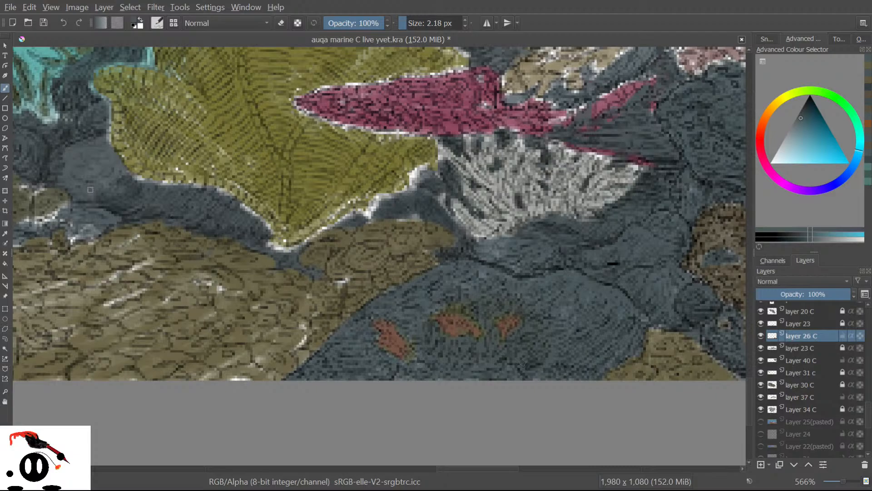
key("minus")
scroll(291, 229, "down", 4)
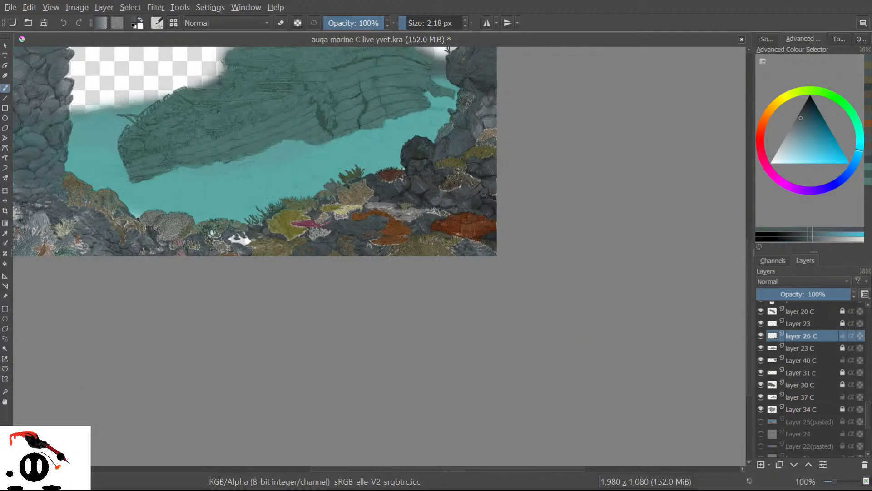
scroll(365, 207, "up", 3)
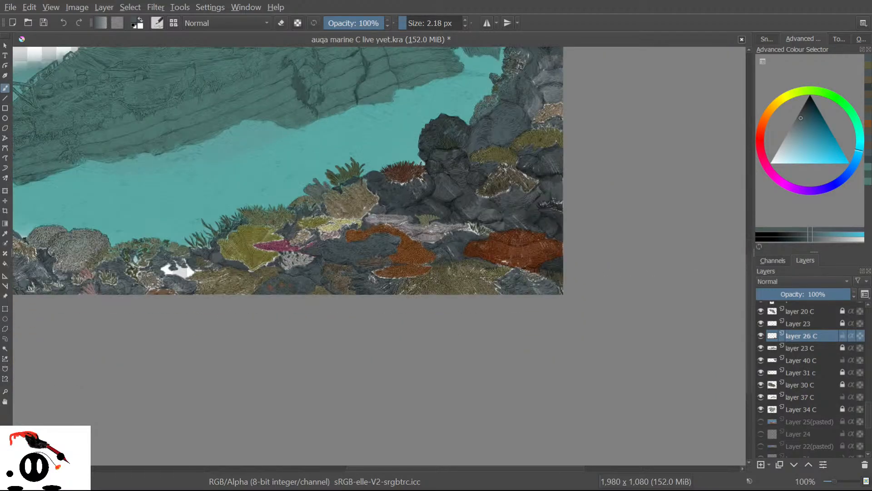
scroll(154, 275, "up", 1)
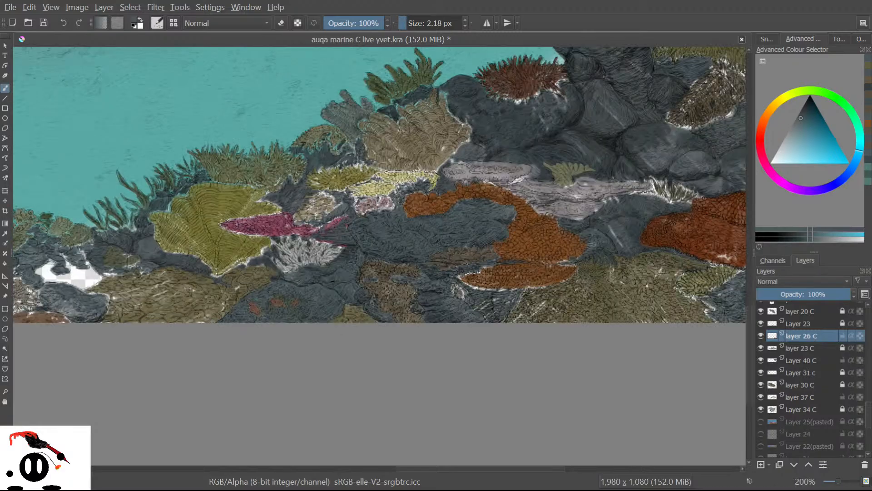
scroll(399, 300, "down", 2)
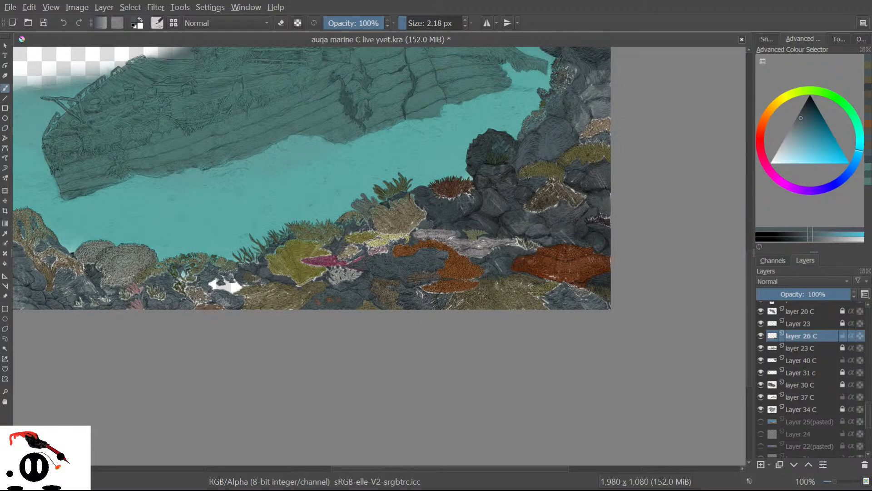
scroll(766, 373, "down", 4)
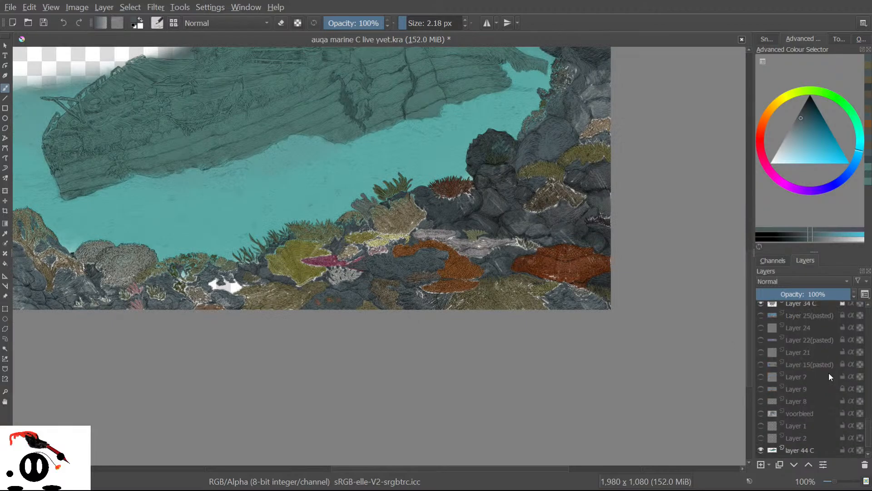
left_click(757, 435)
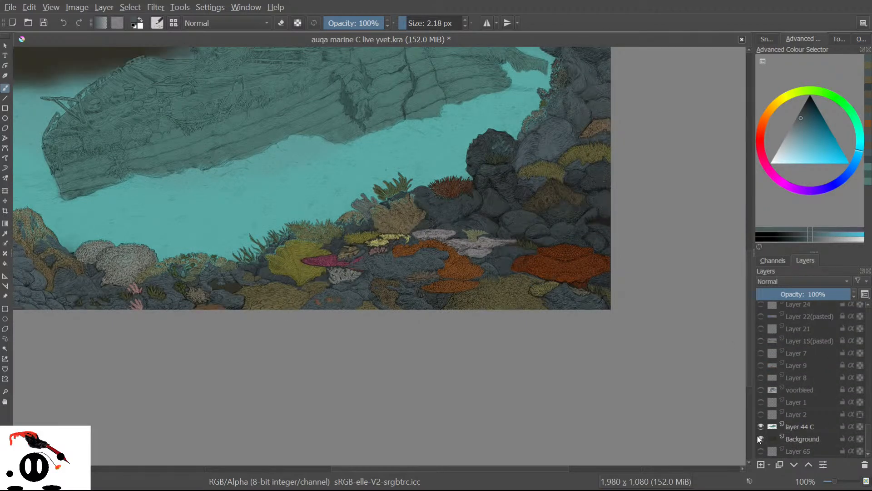
left_click(756, 435)
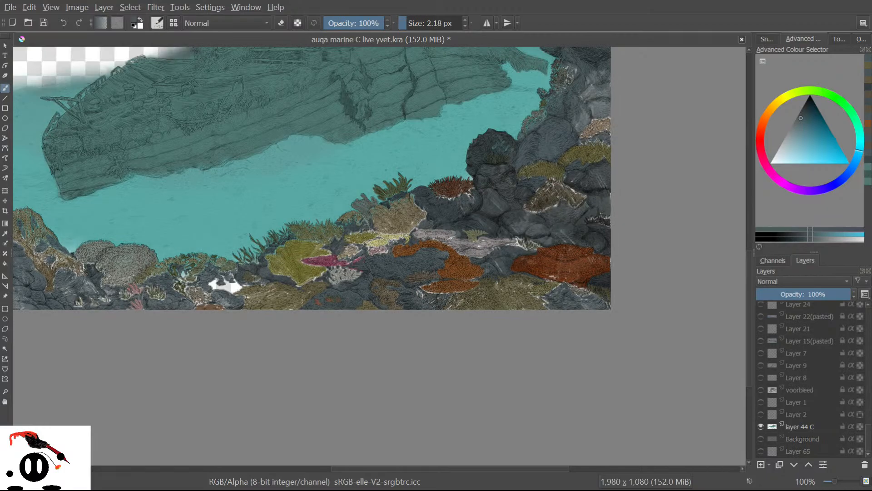
scroll(395, 307, "up", 3)
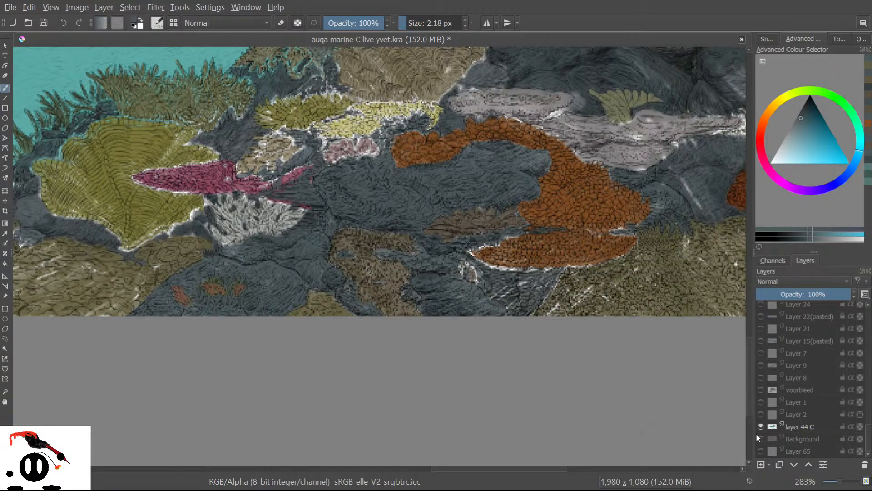
left_click(756, 437)
left_click(755, 436)
left_click(755, 436)
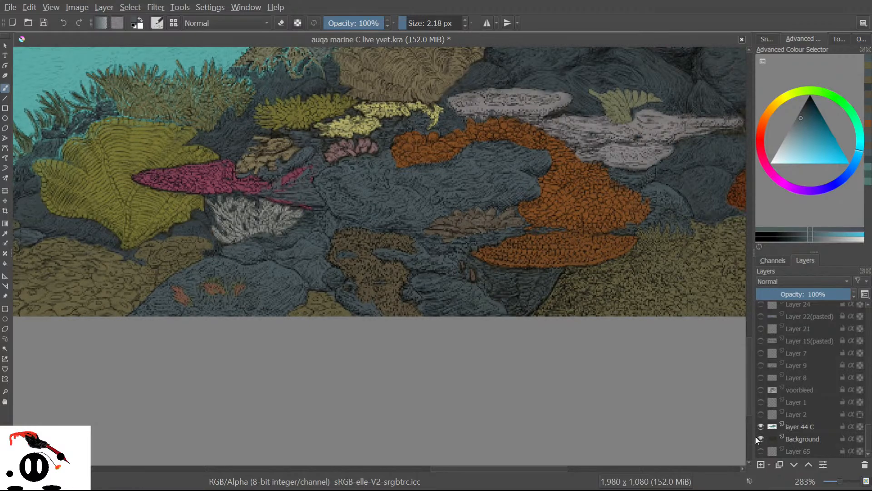
left_click(755, 435)
left_click(755, 435)
left_click(755, 435)
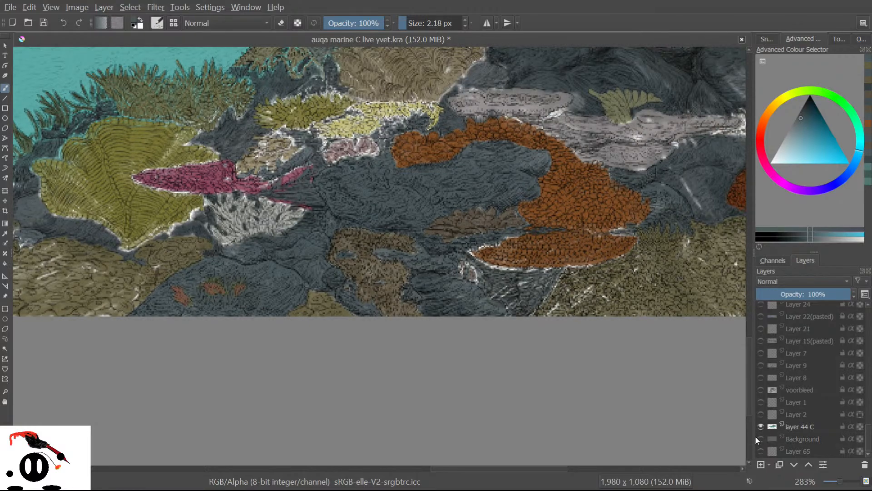
left_click(756, 437)
left_click(755, 435)
left_click(755, 435)
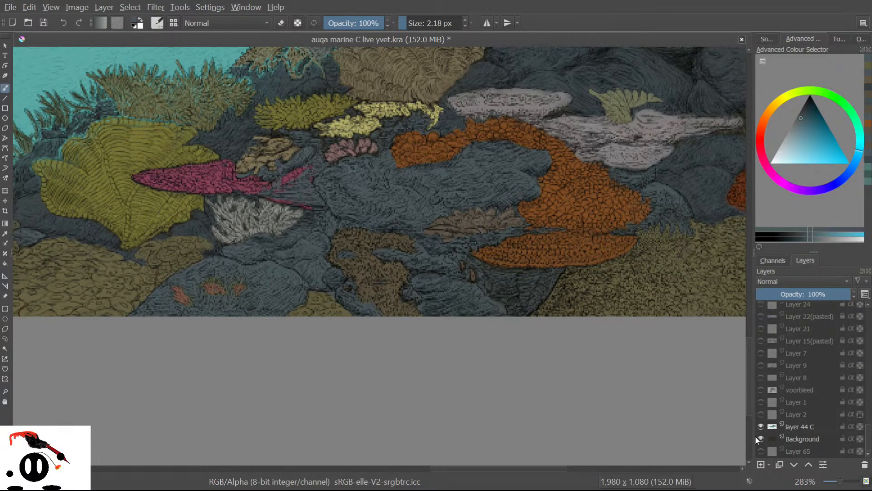
left_click(755, 437)
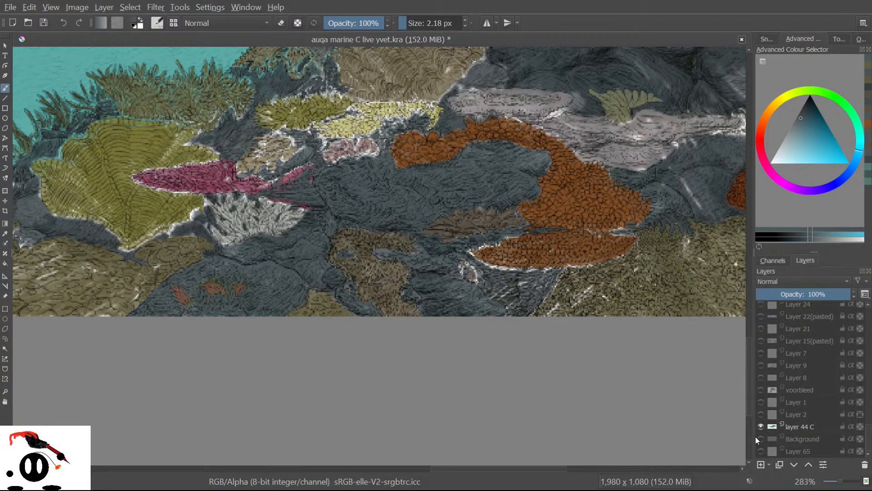
left_click(755, 435)
left_click(755, 435)
left_click(754, 435)
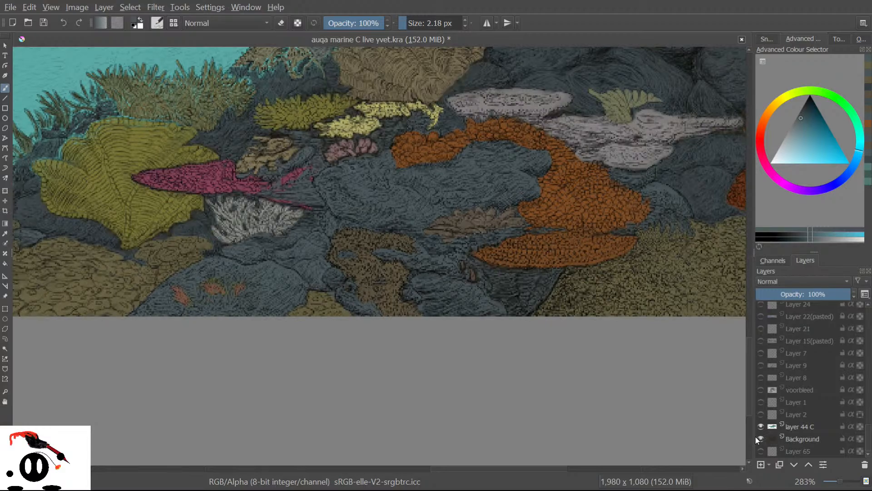
left_click(756, 437)
left_click(756, 437)
left_click(756, 437)
left_click(756, 437)
left_click(756, 437)
left_click(756, 437)
left_click(756, 437)
left_click(755, 437)
left_click(756, 437)
left_click(756, 437)
left_click(756, 437)
left_click(756, 437)
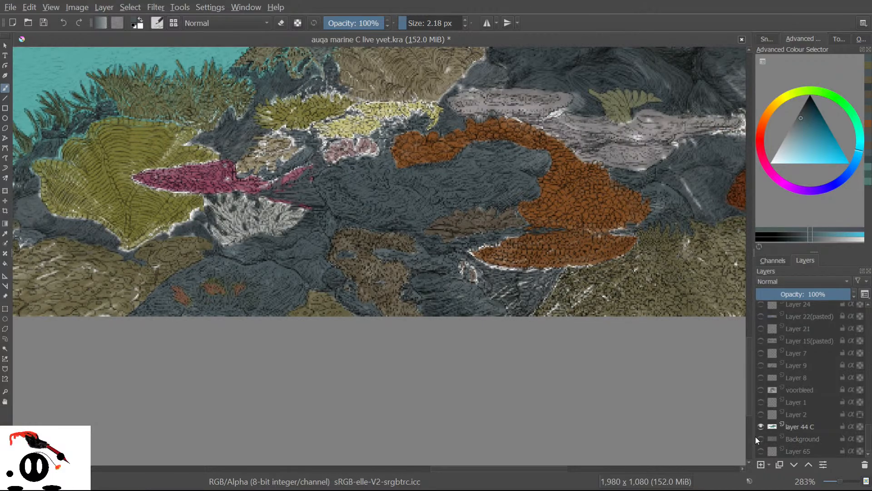
left_click(756, 437)
left_click(756, 437)
key("plus")
key("plus")
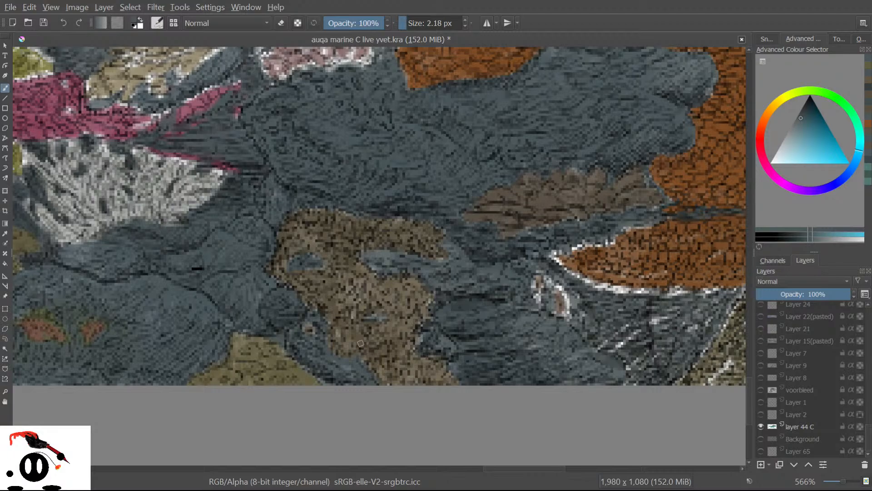
Sample the rocky patch's brown and add a darker brown stroke across it.
key("p")
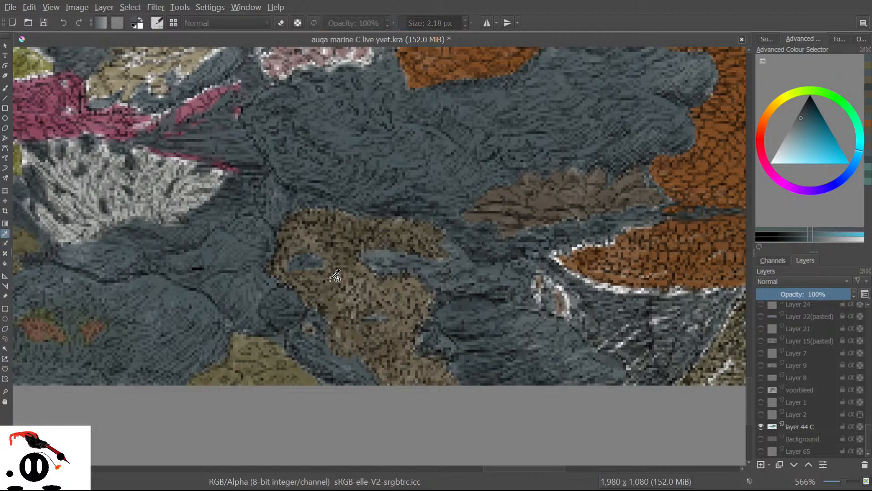
left_click(337, 301)
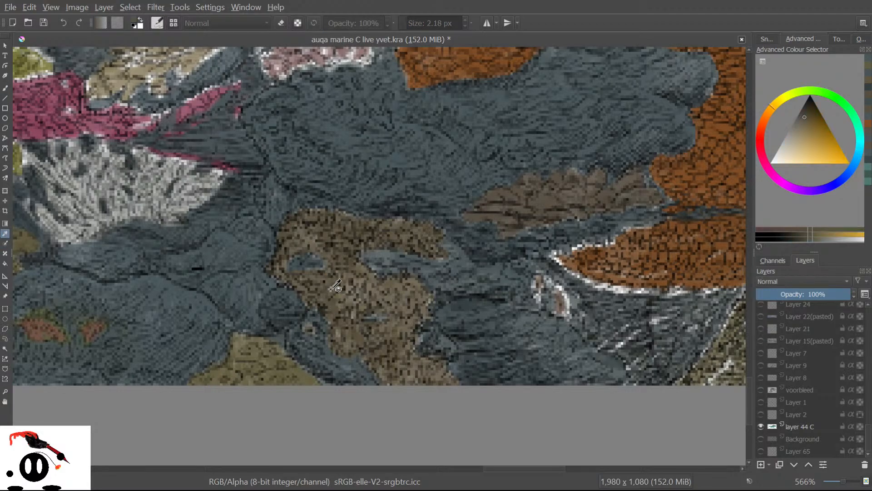
left_click(7, 89)
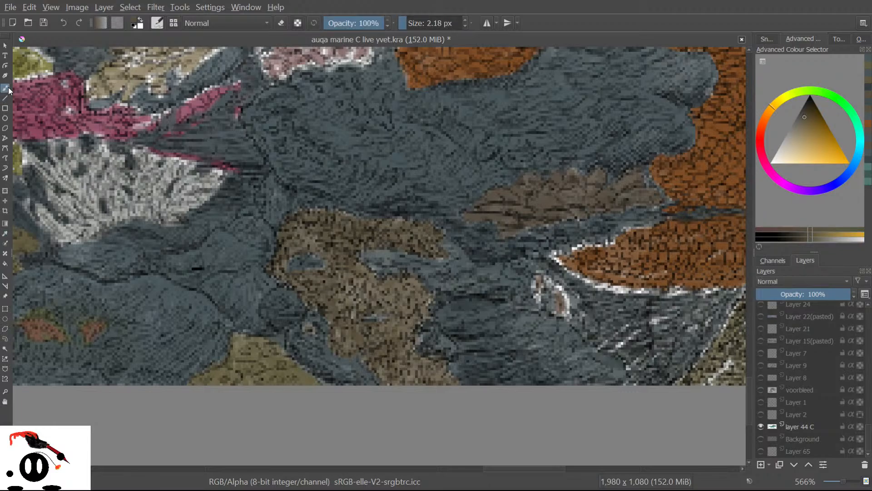
mouse_move(374, 334)
left_mouse_down()
mouse_move(433, 403)
mouse_move(430, 369)
mouse_move(455, 382)
left_mouse_up()
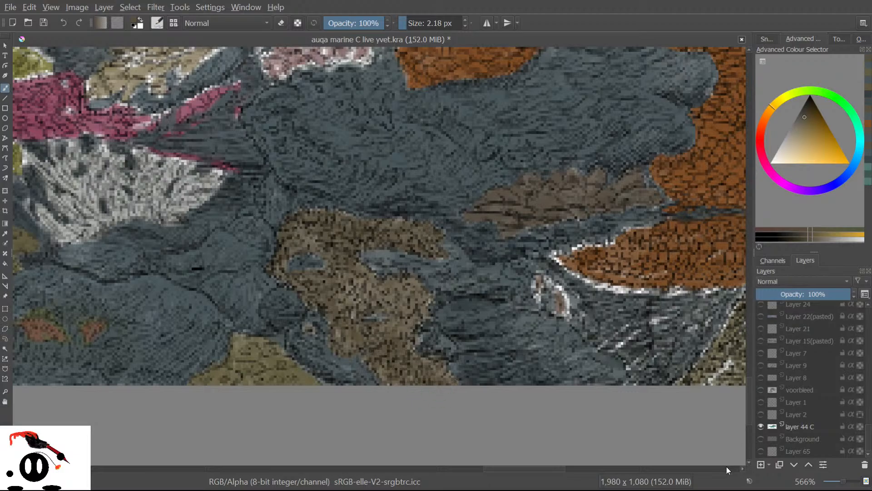
Toggle the Background layer's visibility to compare, ending with it hidden.
left_click(761, 438)
left_click(760, 439)
left_click(760, 438)
left_click(760, 439)
left_click(760, 439)
left_click(760, 438)
Flip the Background layer on and off repeatedly, leaving its dark tone visible beneath the reef.
left_click(760, 439)
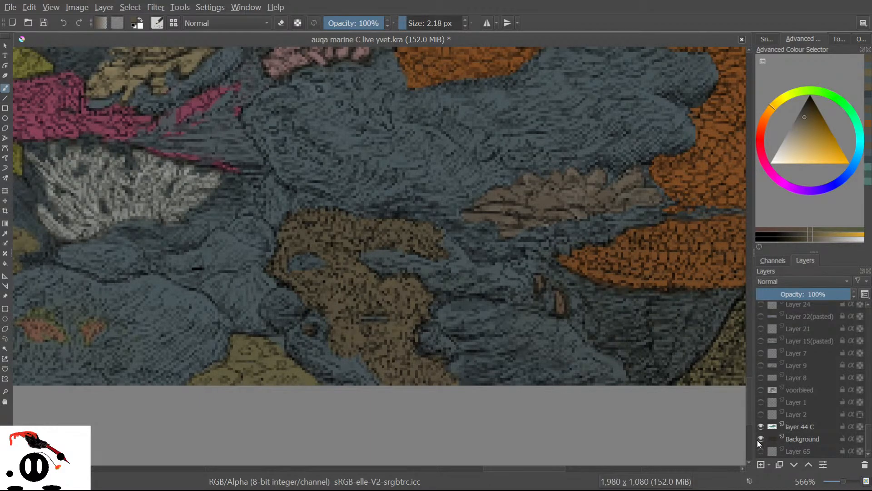
left_click(759, 439)
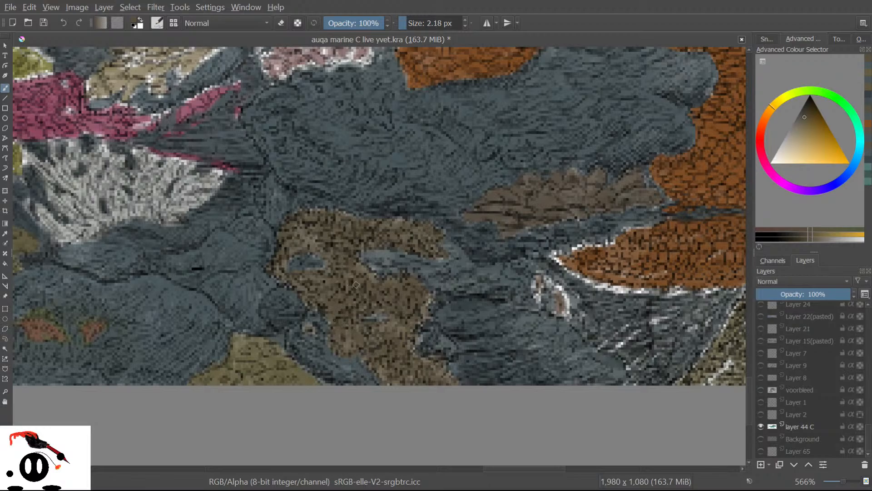
left_click(761, 438)
left_click(759, 438)
left_click(757, 437)
left_click(756, 438)
left_click(756, 438)
left_click(756, 437)
left_click(756, 438)
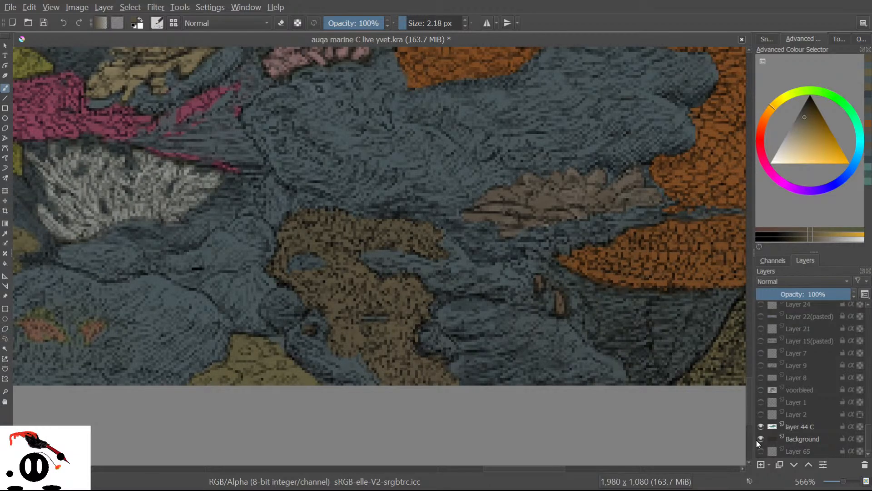
left_click(758, 438)
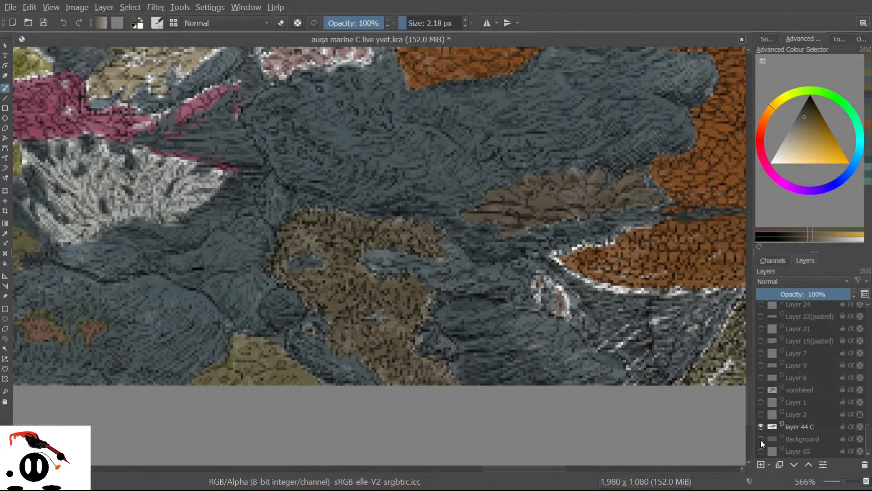
left_click(759, 439)
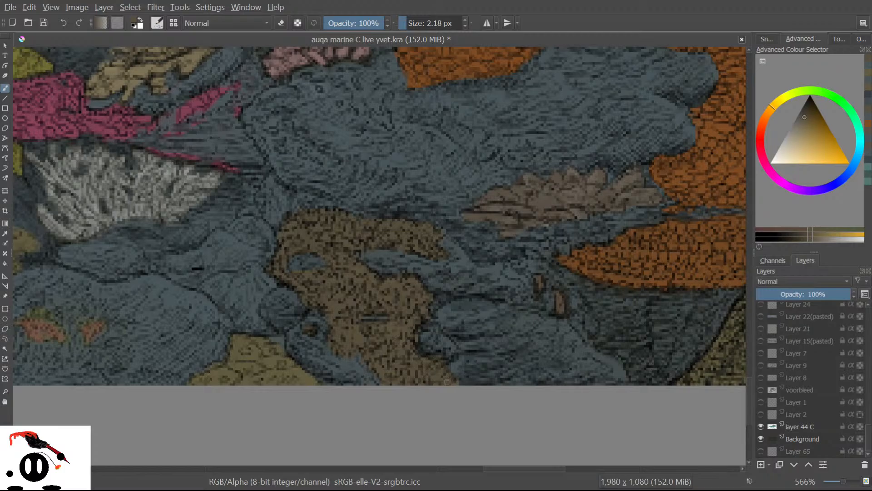
Hide the Background layer, then add a tiny brown stroke and a small dark dab on the rocks.
left_click(760, 438)
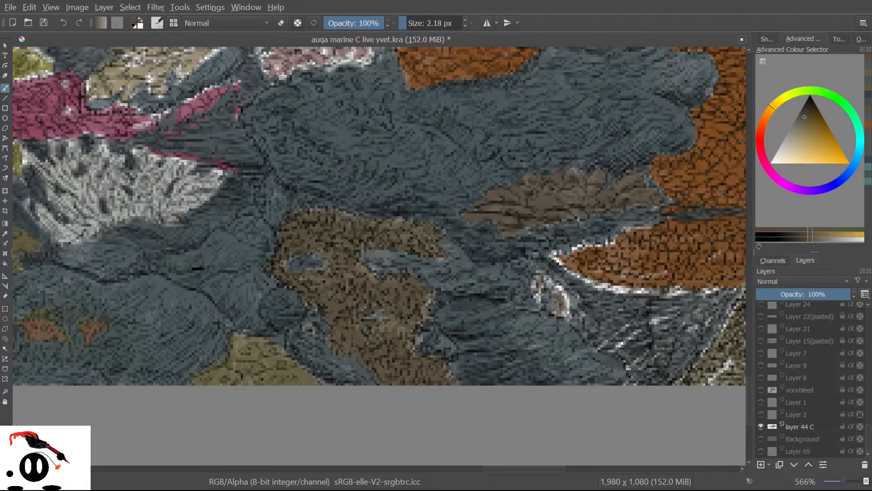
left_click_drag(324, 250, 329, 253)
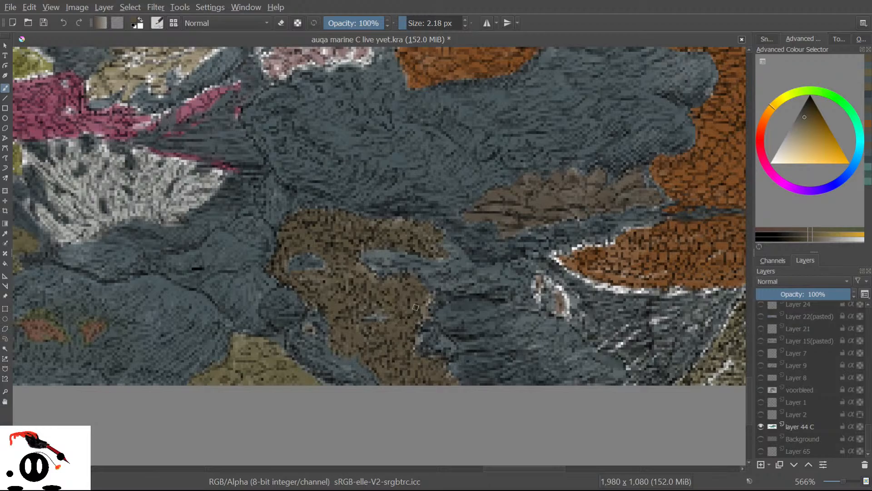
left_click(430, 300)
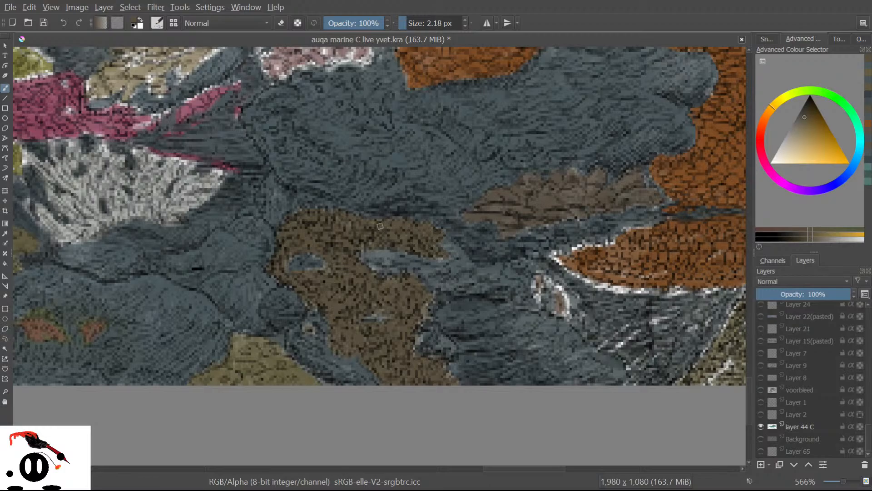
Sample the rocks' blue-grey and paint it over the small patch among the rocks.
left_click(3, 234)
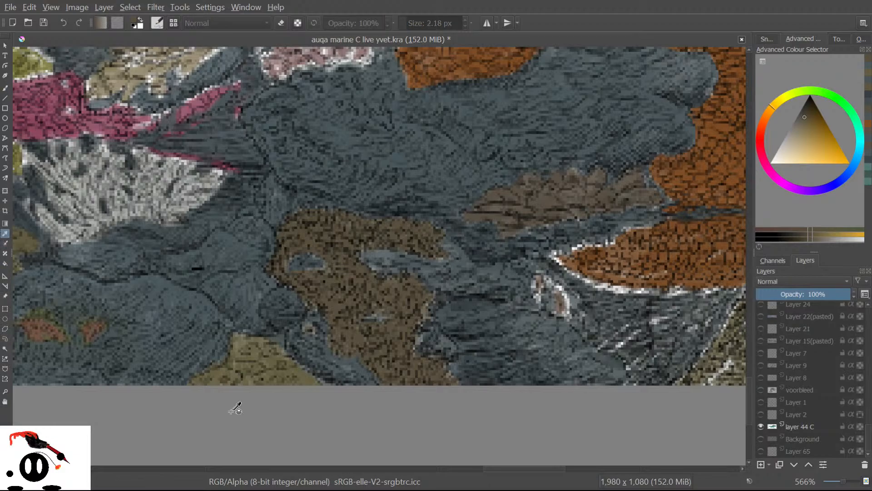
left_click(350, 129)
key("b")
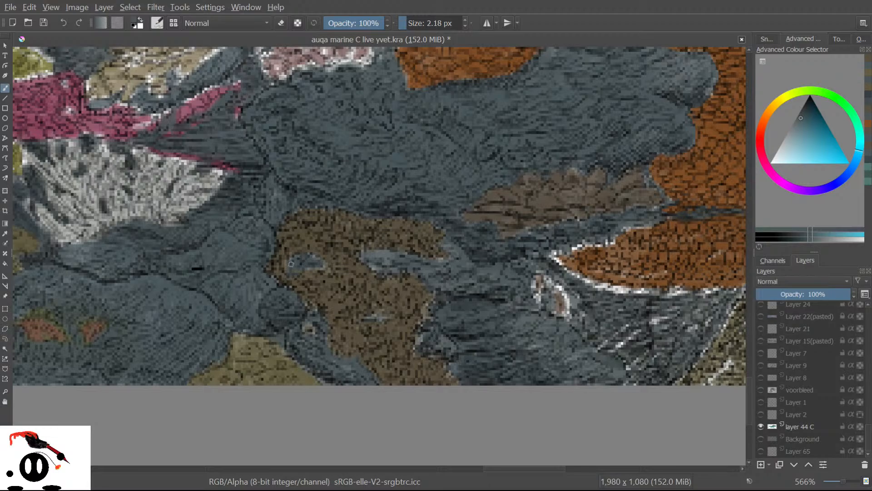
left_click_drag(311, 255, 321, 264)
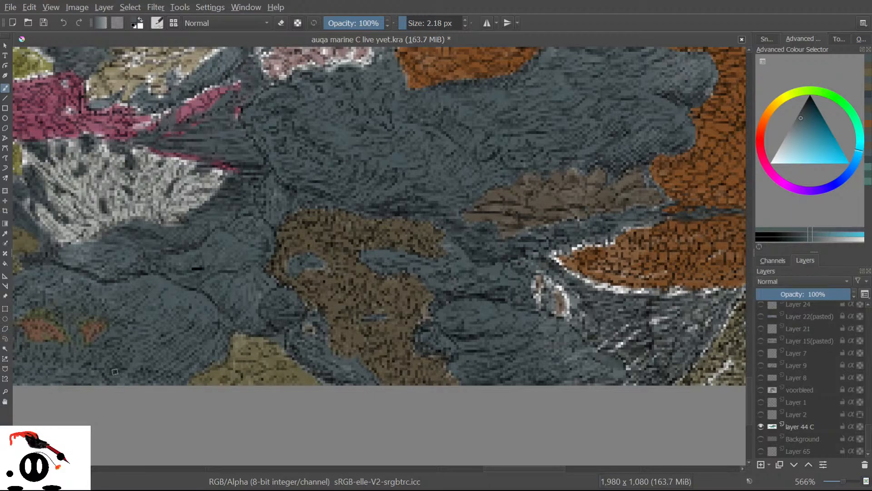
left_click(762, 437)
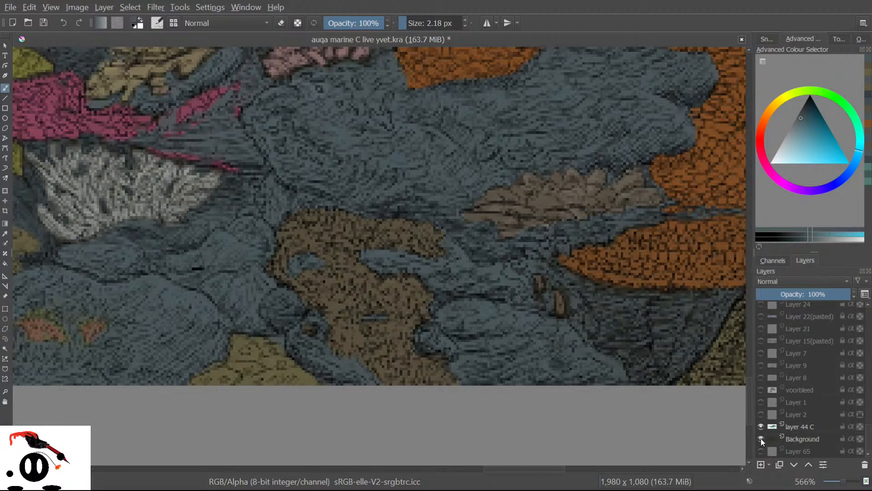
left_click(761, 438)
left_click(761, 437)
left_click(761, 437)
left_click(760, 436)
left_click(762, 437)
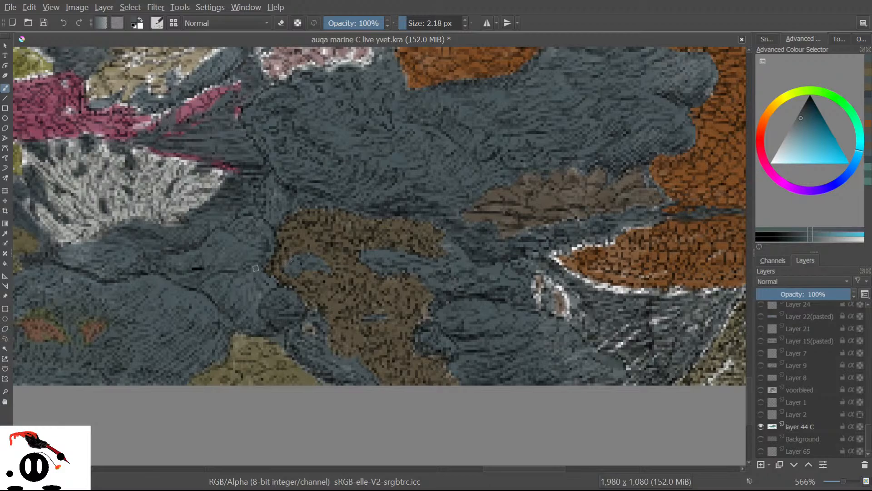
left_click(760, 439)
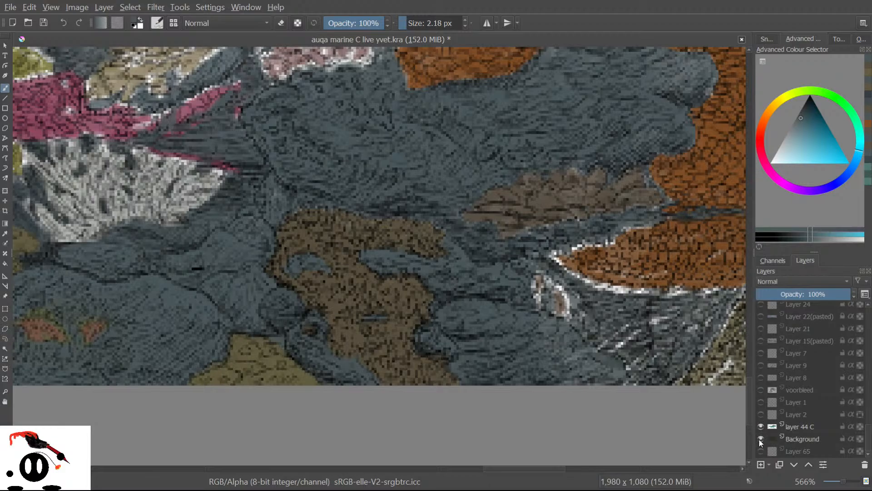
left_click(760, 439)
left_click(759, 443)
left_click(760, 445)
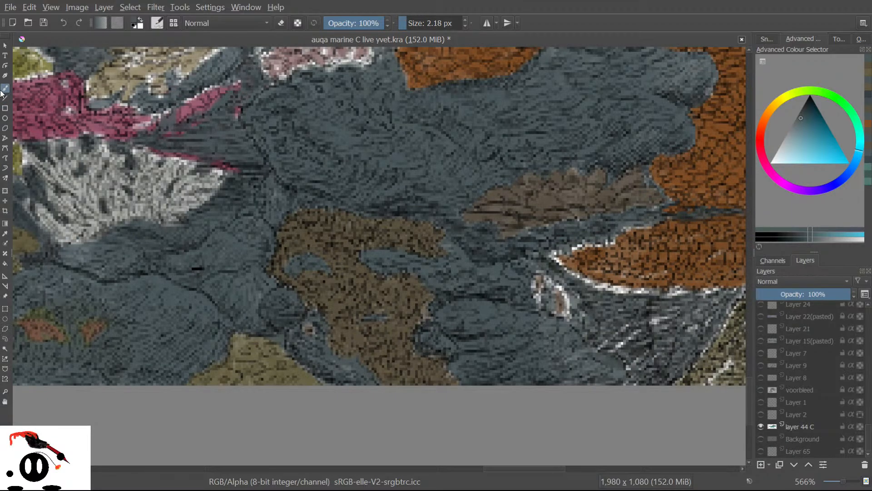
Sample the brown patch's colour and paint it along the patch's left edge.
left_click(5, 235)
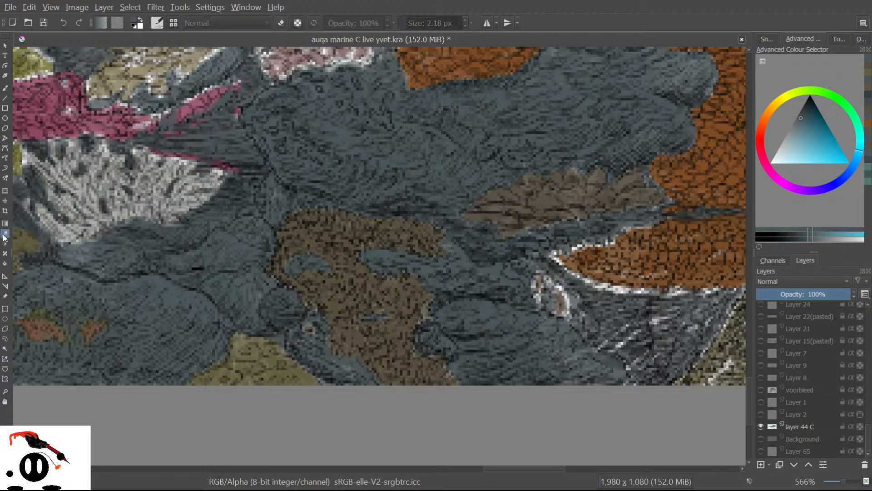
left_click(314, 238)
left_click(5, 87)
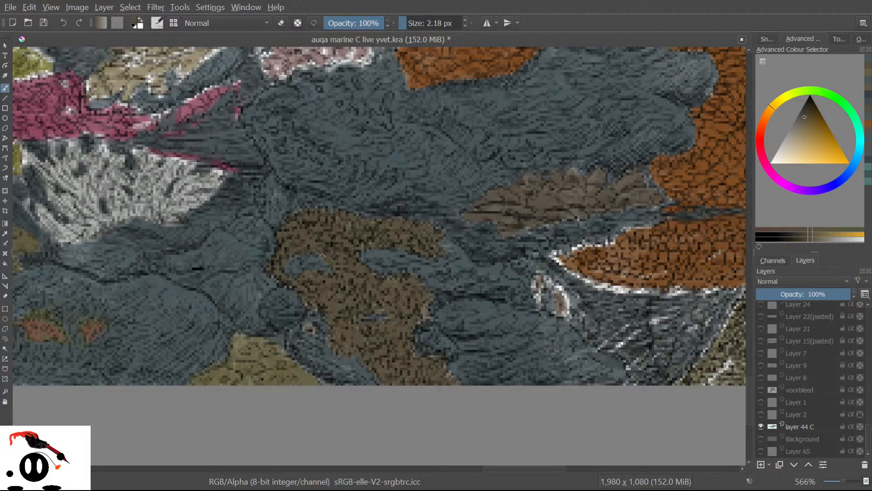
left_click_drag(271, 274, 293, 286)
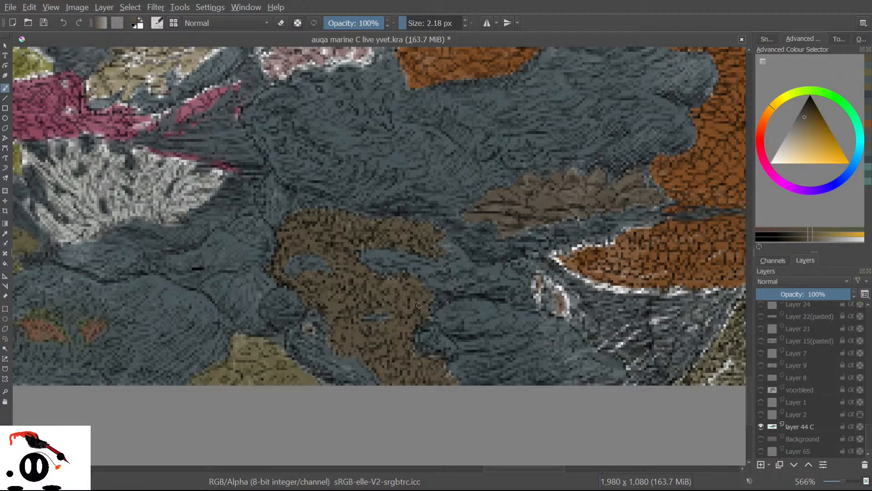
Sample the rocks' cyan-blue as the brush colour.
left_click(5, 233)
left_click(347, 131)
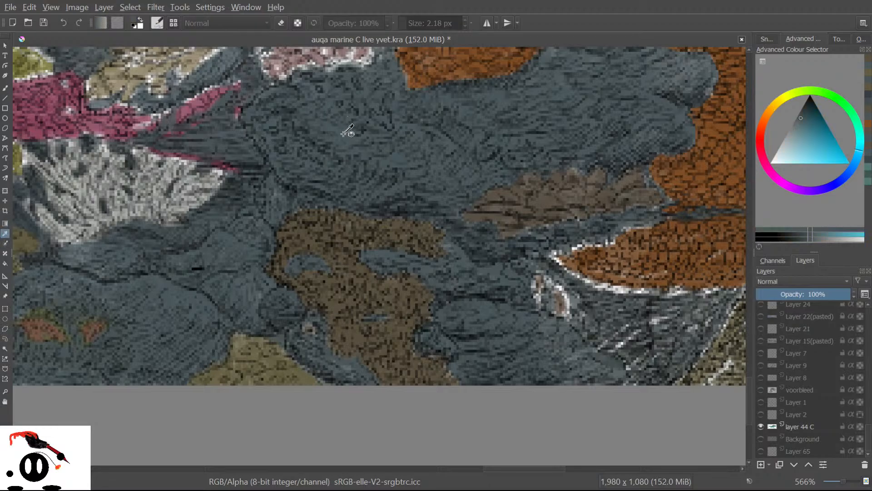
left_click(5, 88)
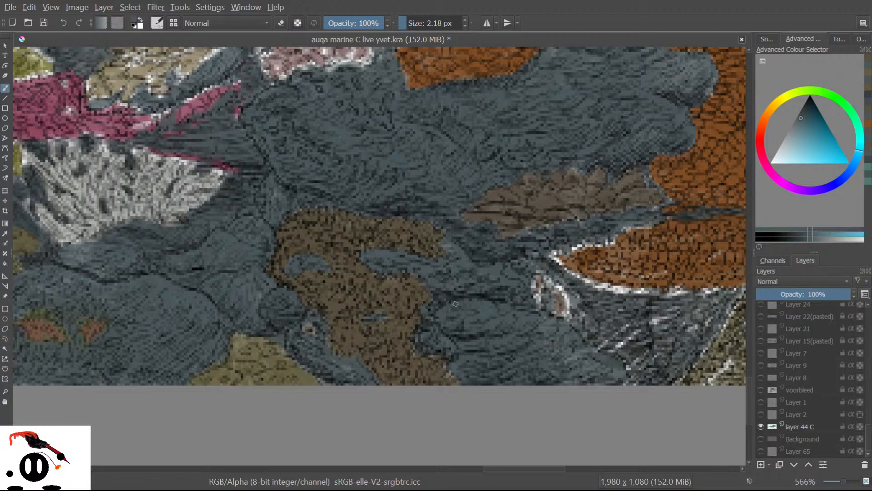
Toggle the Background layer repeatedly to check the edges, leaving it hidden.
left_click(762, 441)
left_click(761, 440)
left_click(761, 441)
left_click(762, 441)
left_click(761, 440)
left_click(761, 441)
left_click(761, 441)
left_click(761, 440)
left_click(761, 440)
left_click(761, 441)
left_click(761, 441)
left_click(761, 439)
left_click(762, 439)
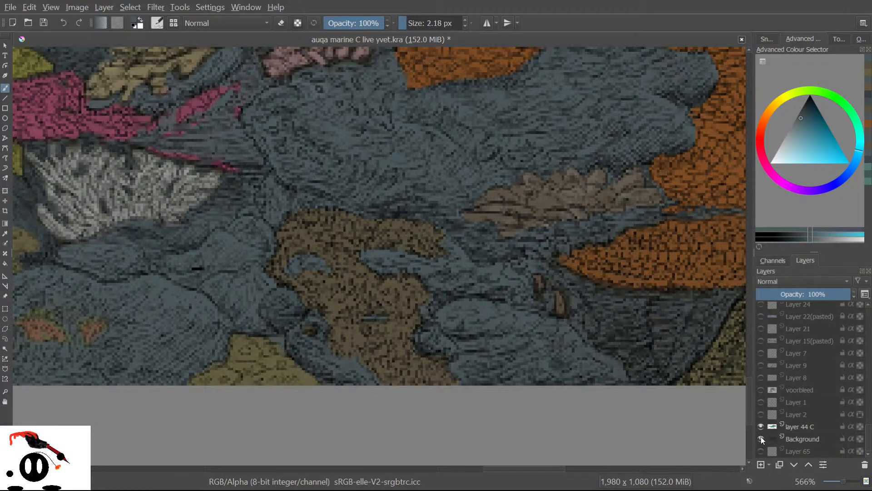
left_click(762, 439)
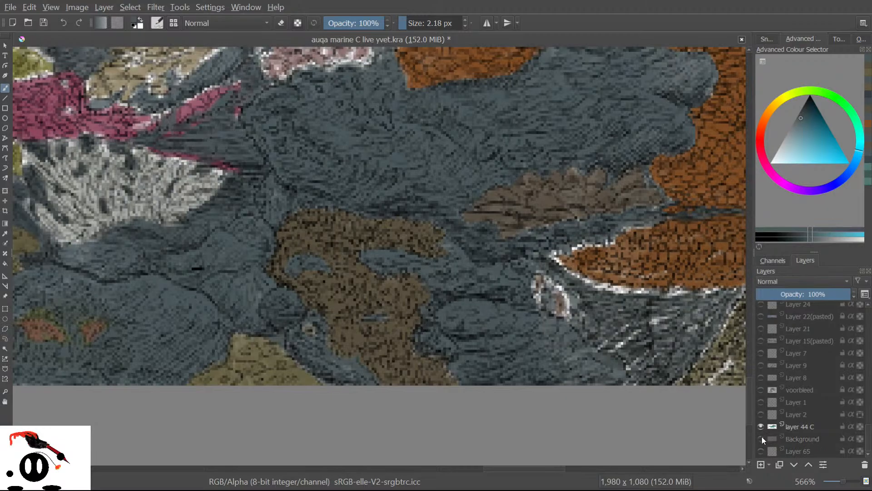
left_click(761, 439)
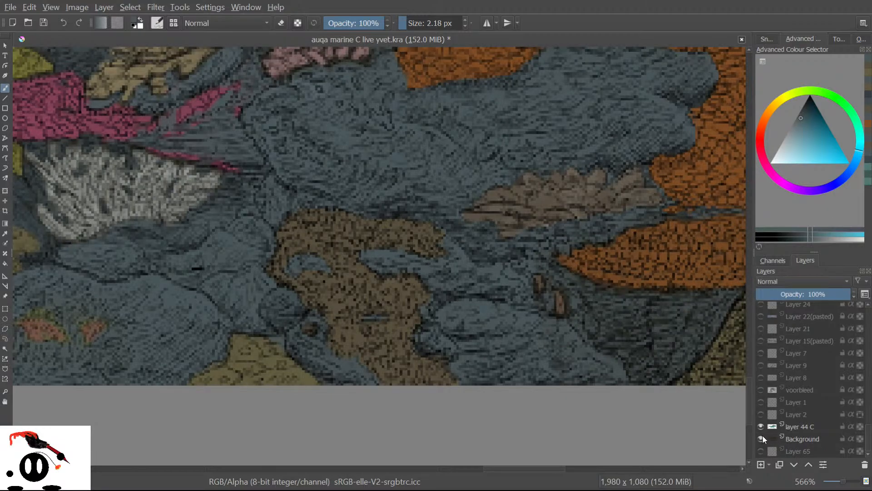
left_click(762, 439)
left_click(762, 439)
left_click(761, 438)
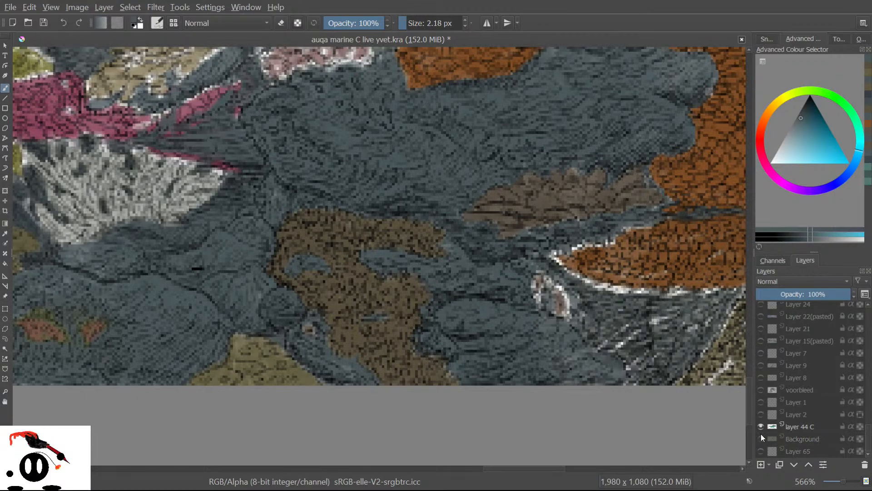
left_click(762, 439)
left_click(762, 439)
left_click(762, 438)
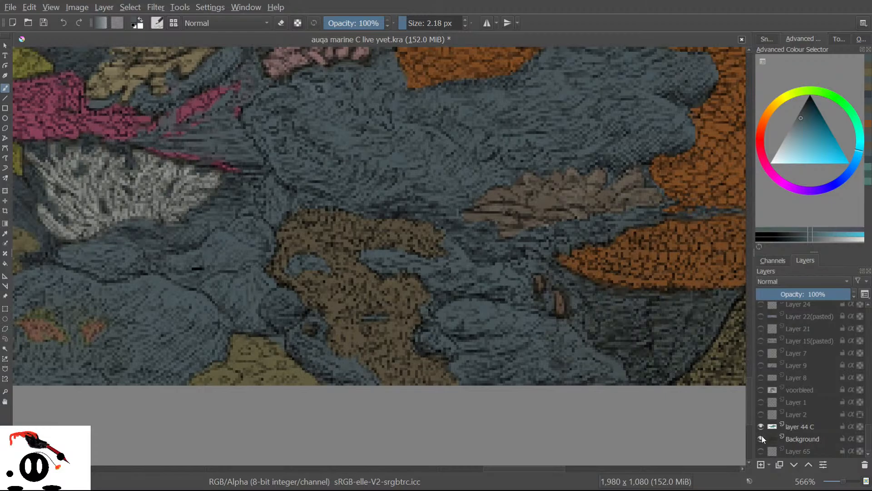
left_click(762, 438)
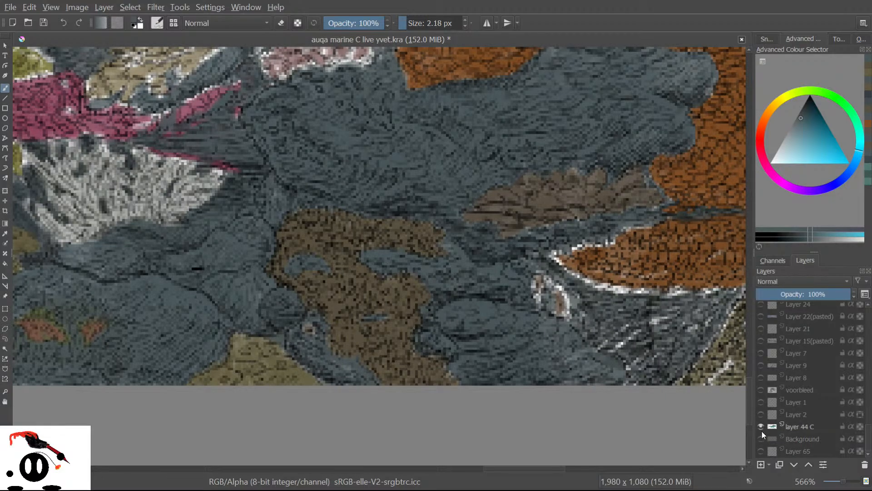
left_click(762, 438)
left_click(761, 439)
left_click(762, 439)
left_click(762, 438)
left_click(761, 438)
left_click(761, 438)
left_click(762, 438)
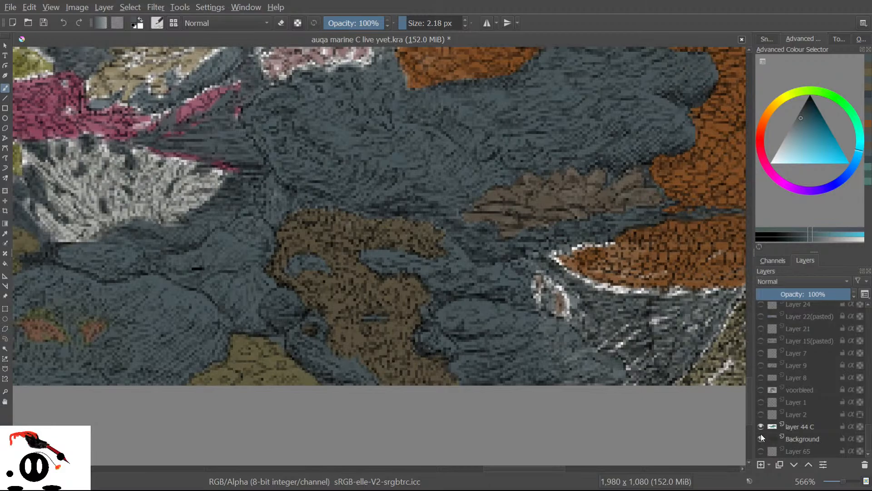
left_click(762, 438)
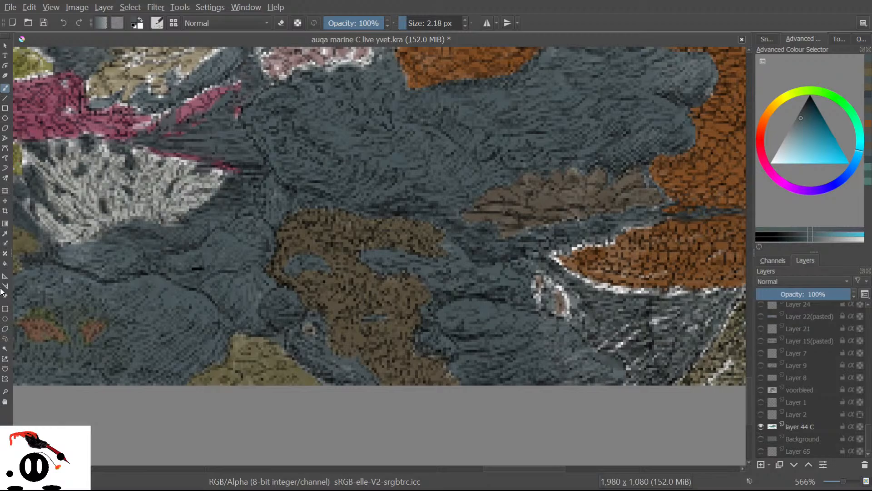
Sample the yellow of the sandy area near the bottom and return to the freehand brush.
left_click(5, 233)
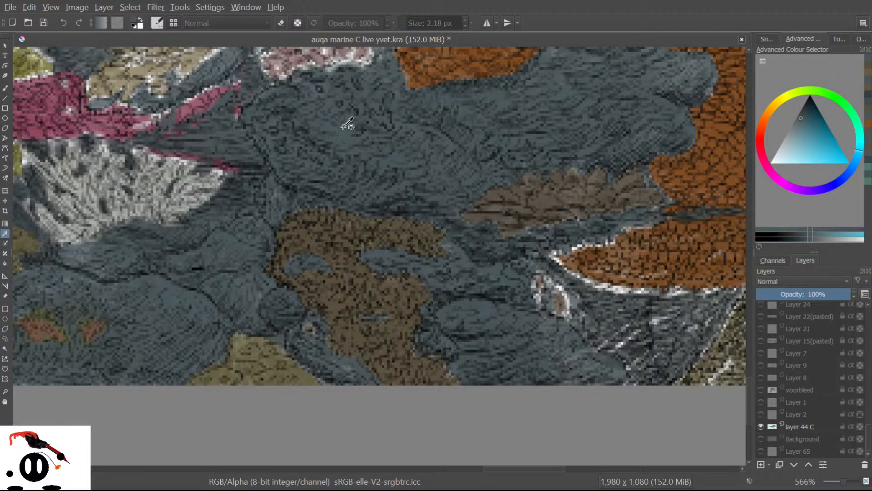
key("b")
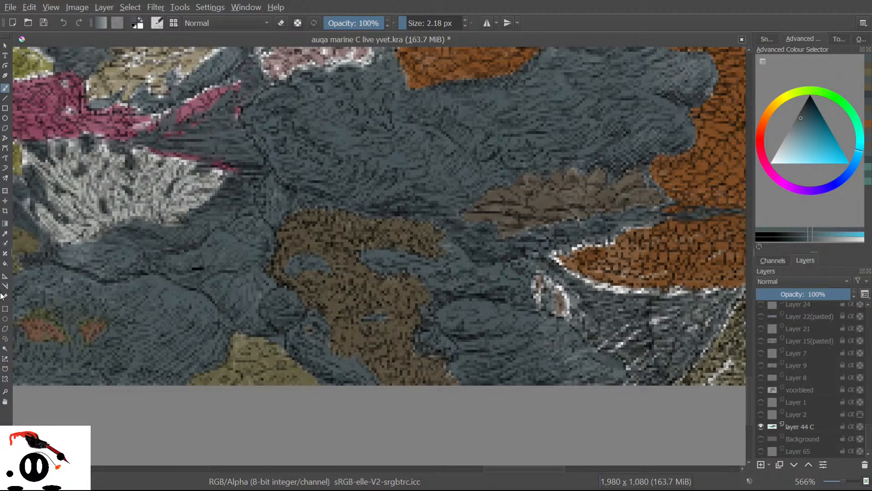
left_click(5, 233)
left_click(310, 364)
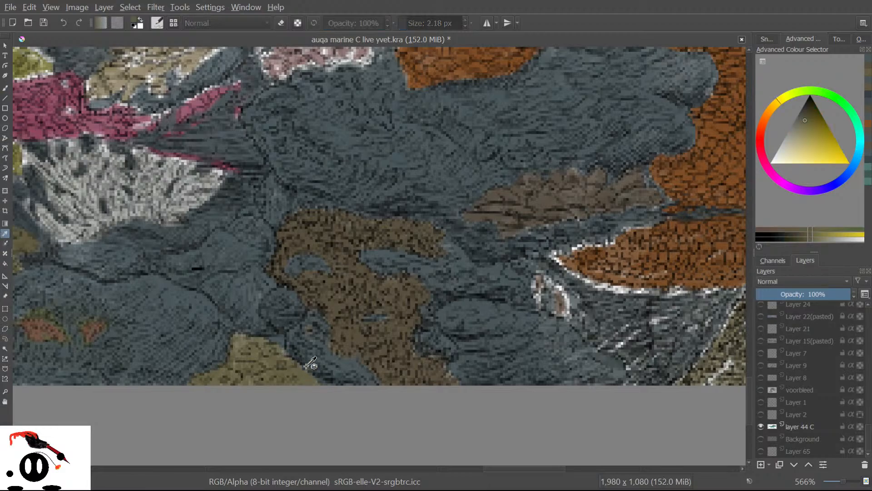
left_click(5, 88)
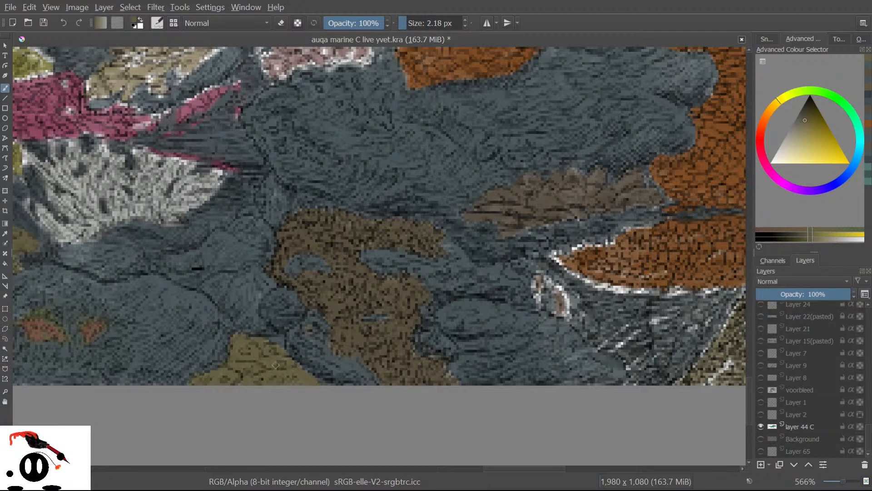
left_click(762, 439)
left_click(763, 440)
left_click(763, 440)
left_click(764, 439)
left_click(760, 439)
left_click(761, 439)
left_click(760, 440)
left_click(760, 440)
left_click(761, 438)
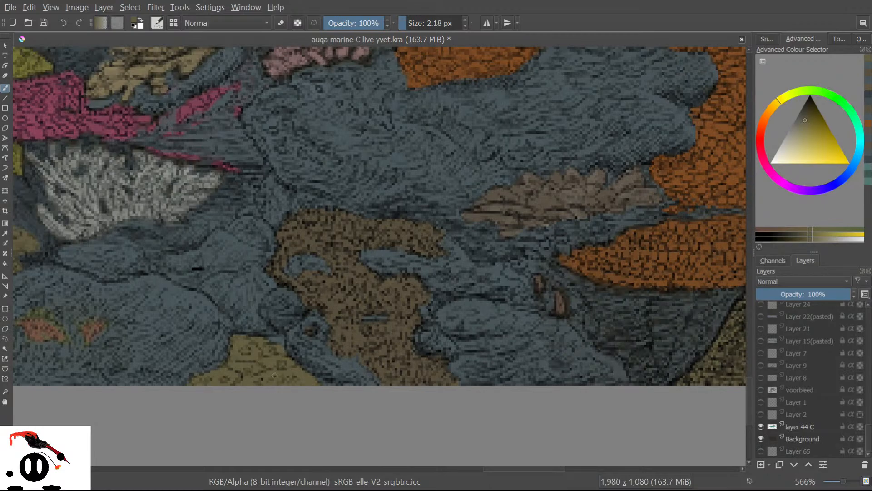
left_click(761, 438)
left_click(761, 438)
left_click(760, 438)
left_click(761, 438)
left_click(761, 438)
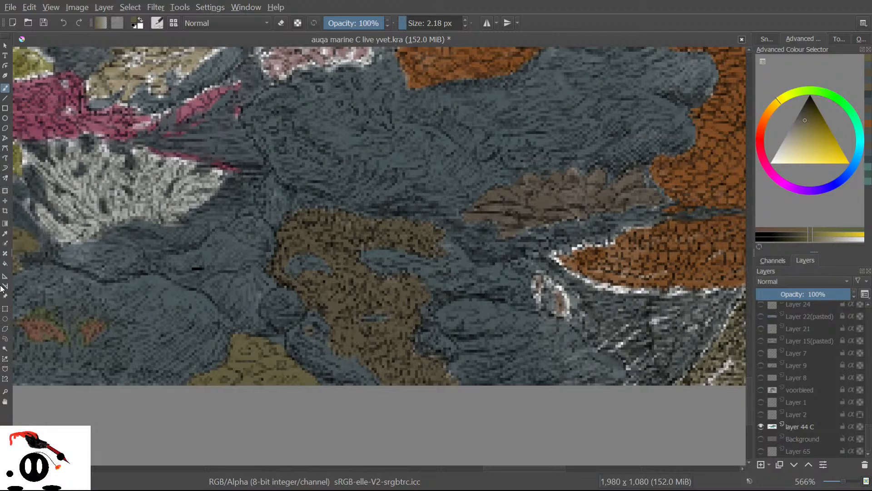
left_click(5, 233)
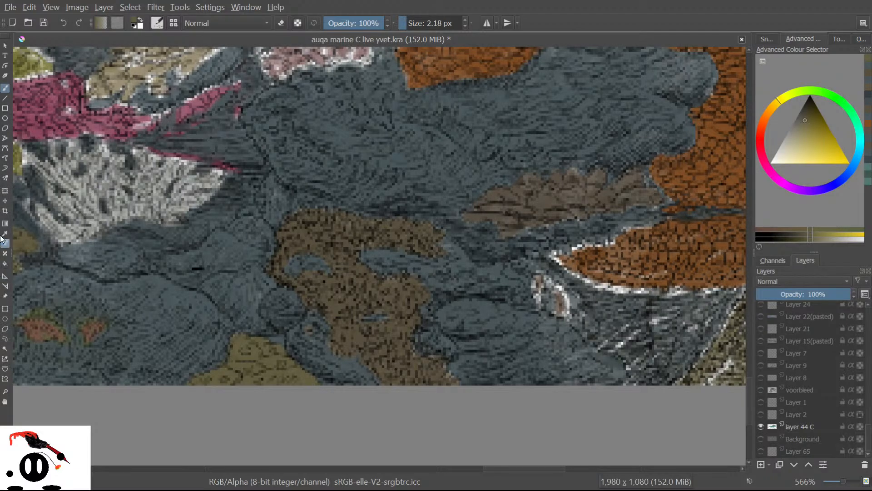
left_click(208, 314)
key("b")
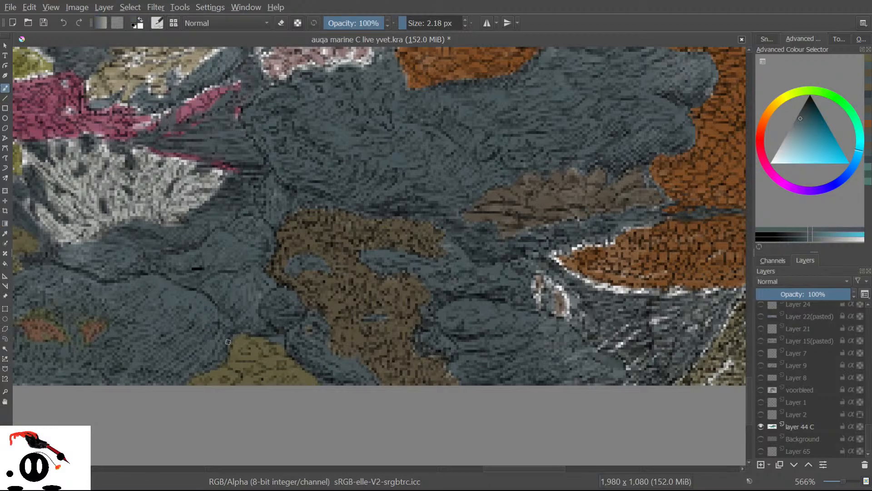
left_click_drag(238, 330, 223, 341)
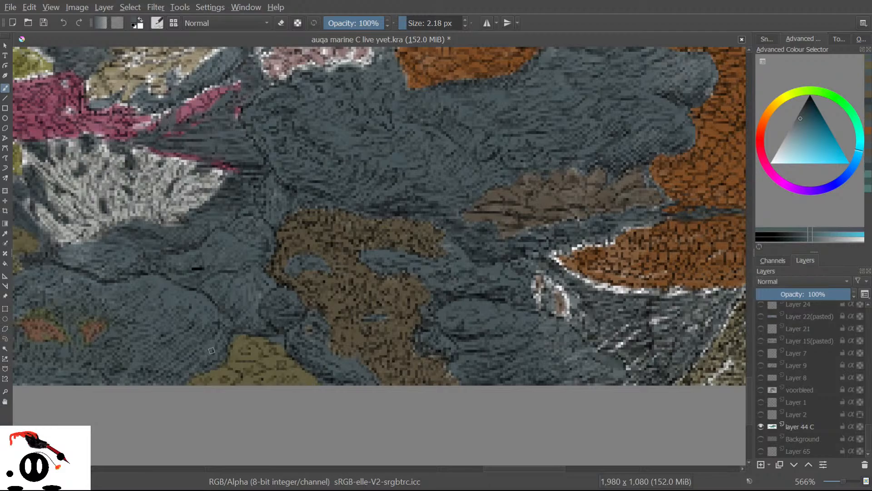
left_click(761, 438)
left_click(760, 438)
left_click(760, 439)
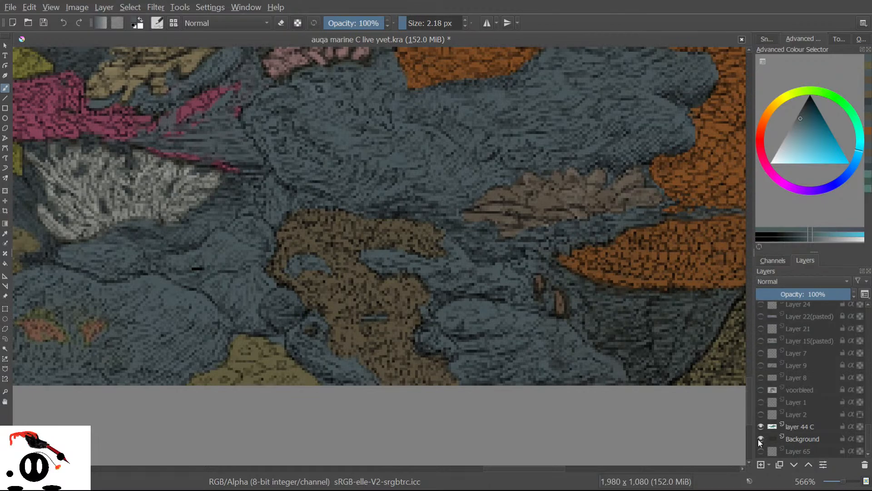
left_click(761, 439)
left_click(757, 440)
left_click(760, 439)
left_click(757, 438)
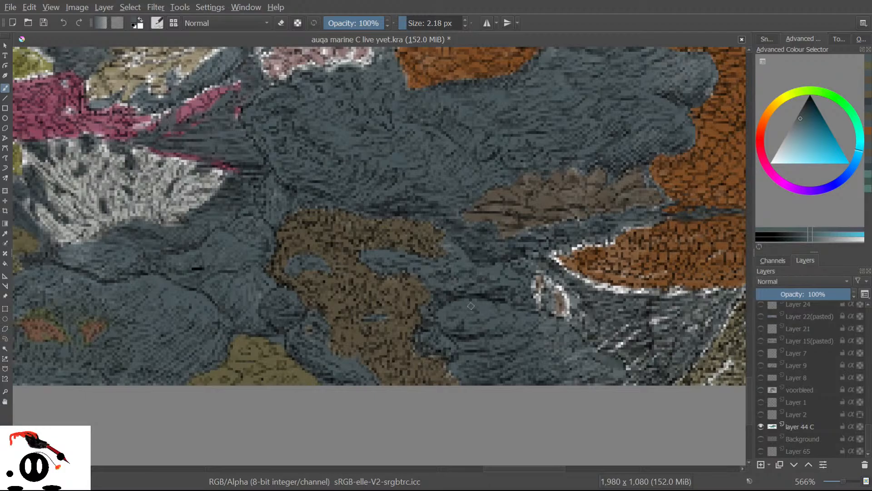
scroll(470, 303, "down", 8)
scroll(402, 300, "up", 2)
scroll(364, 254, "up", 5)
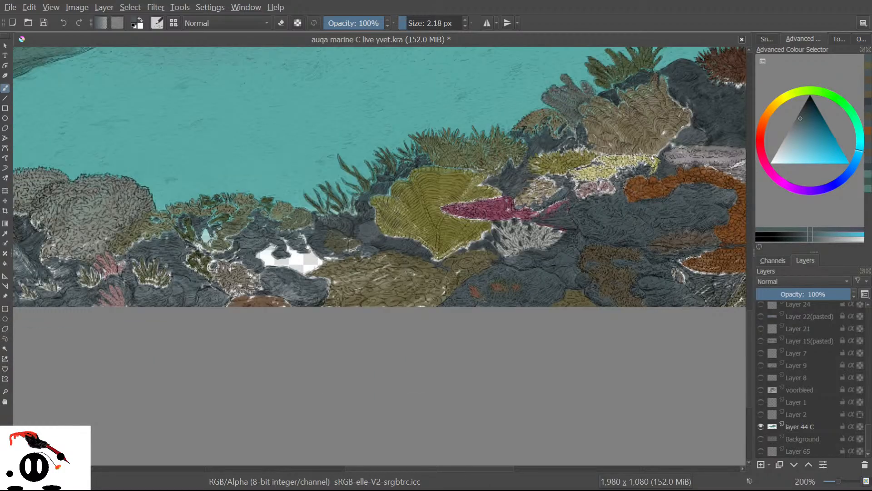
scroll(412, 293, "down", 3)
scroll(408, 288, "up", 3)
scroll(91, 222, "up", 2)
scroll(89, 212, "down", 5)
scroll(381, 248, "down", 1)
scroll(381, 248, "up", 3)
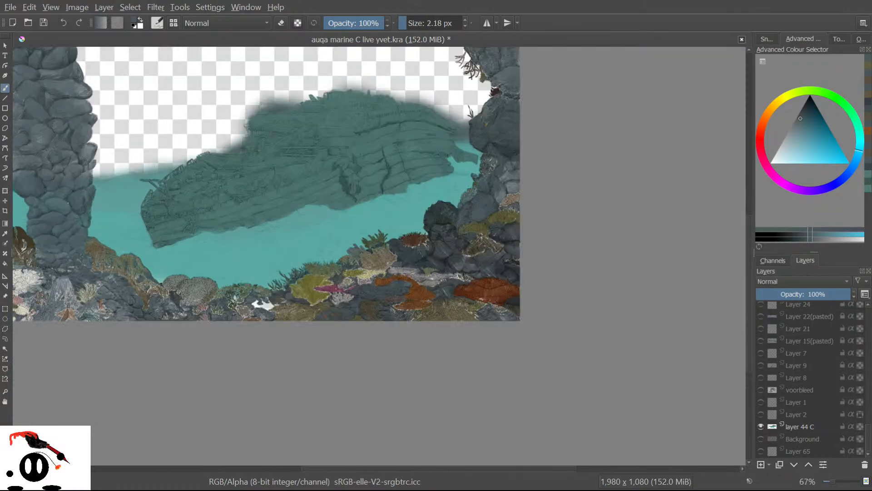
scroll(63, 225, "down", 2)
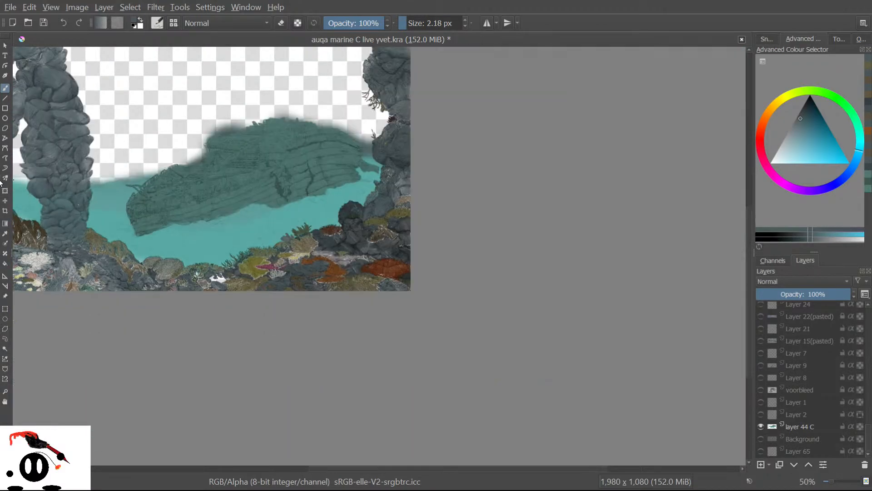
scroll(40, 190, "up", 4)
scroll(40, 190, "down", 8)
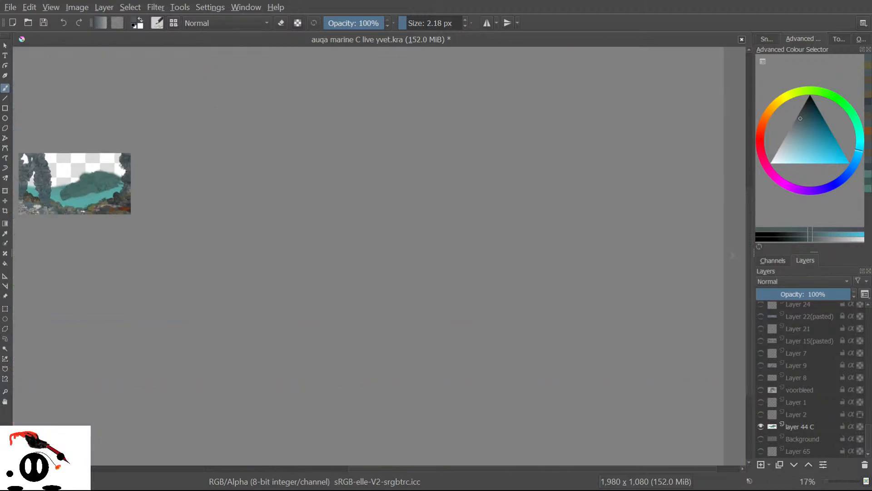
scroll(40, 190, "up", 3)
scroll(32, 189, "up", 1)
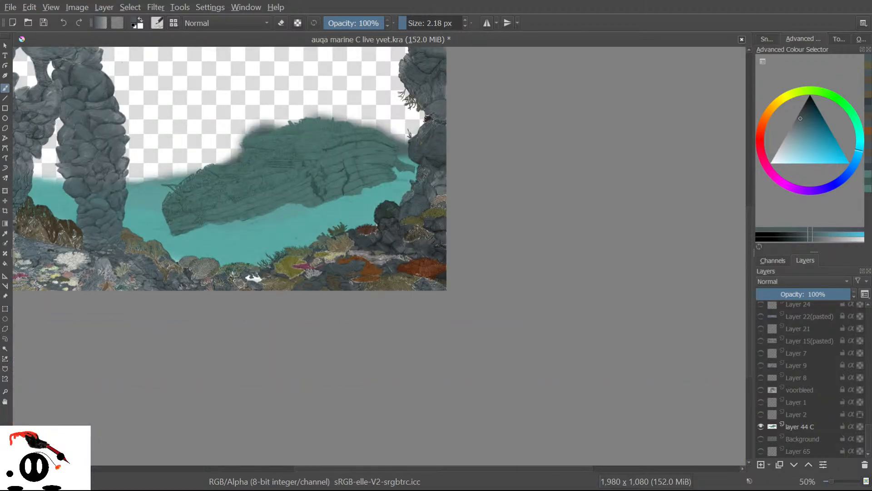
scroll(282, 249, "up", 2)
scroll(282, 248, "down", 3)
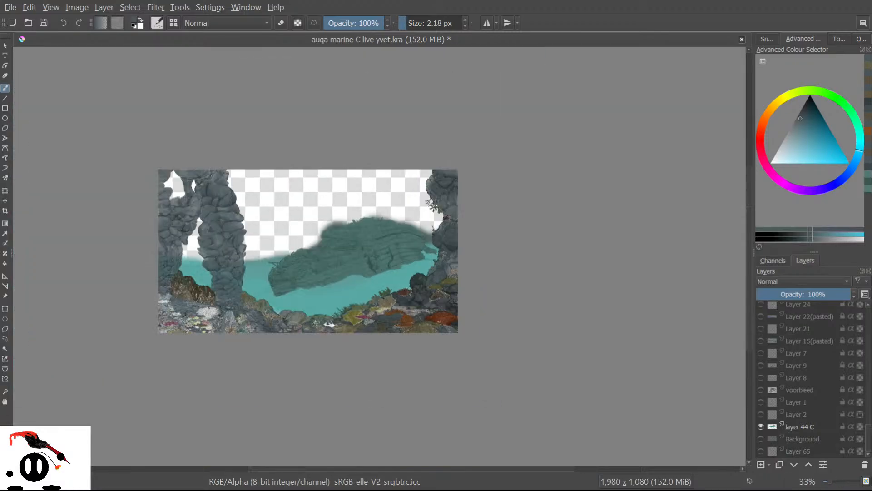
scroll(281, 249, "up", 4)
scroll(282, 249, "down", 2)
scroll(281, 249, "up", 1)
scroll(282, 249, "down", 3)
scroll(361, 304, "down", 4)
scroll(362, 304, "up", 2)
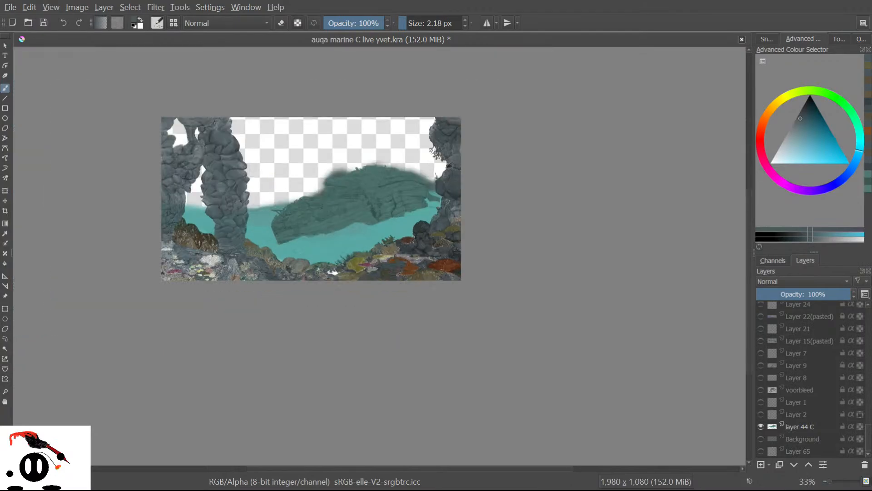
scroll(301, 168, "up", 2)
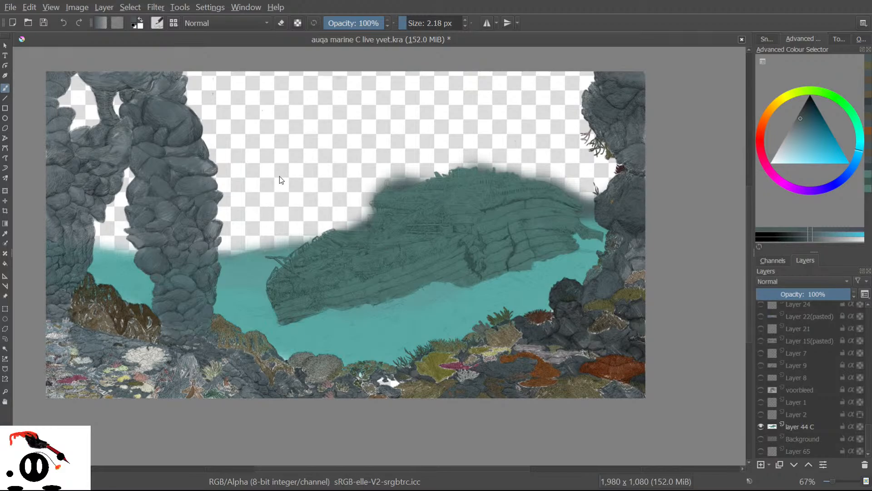
key("bracketright")
key("bracketright")
key("bracketright")
key("bracketleft")
key("bracketleft")
key("bracketleft")
scroll(870, 434, "up", 1)
left_click_drag(870, 433, 868, 417)
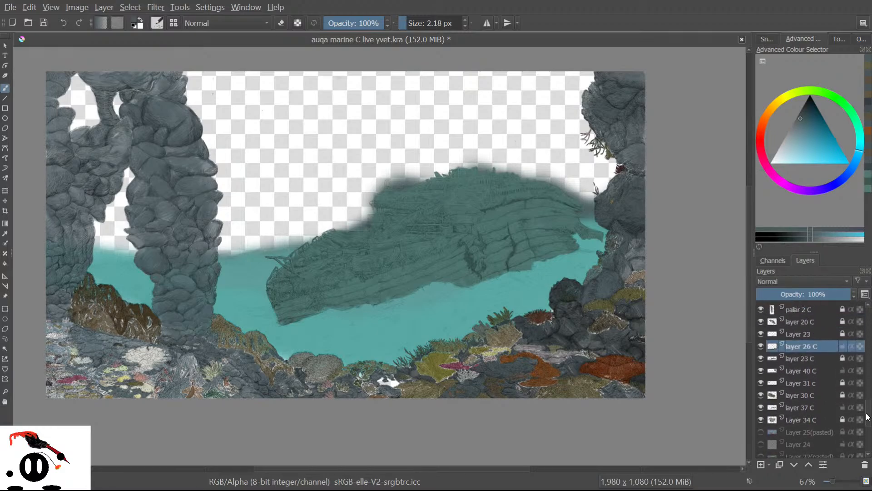
scroll(867, 417, "up", 1)
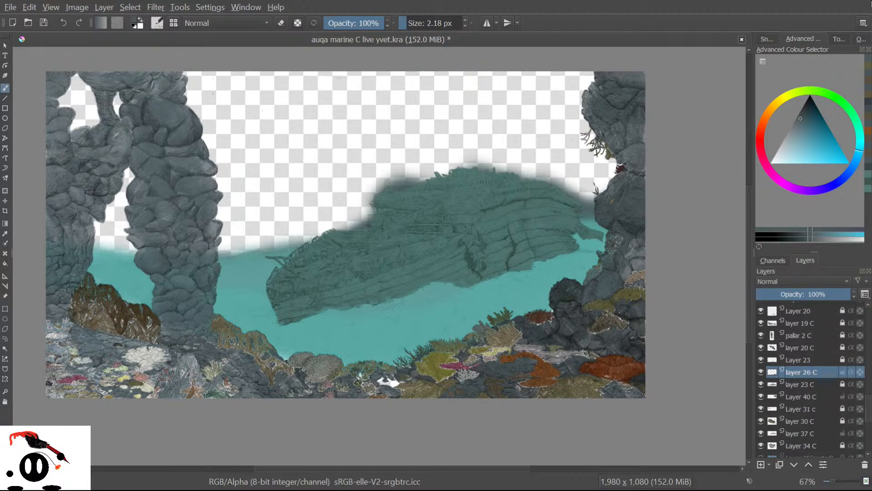
scroll(160, 85, "up", 2)
scroll(183, 218, "down", 6)
scroll(152, 214, "up", 2)
scroll(490, 244, "up", 1)
scroll(309, 358, "up", 5)
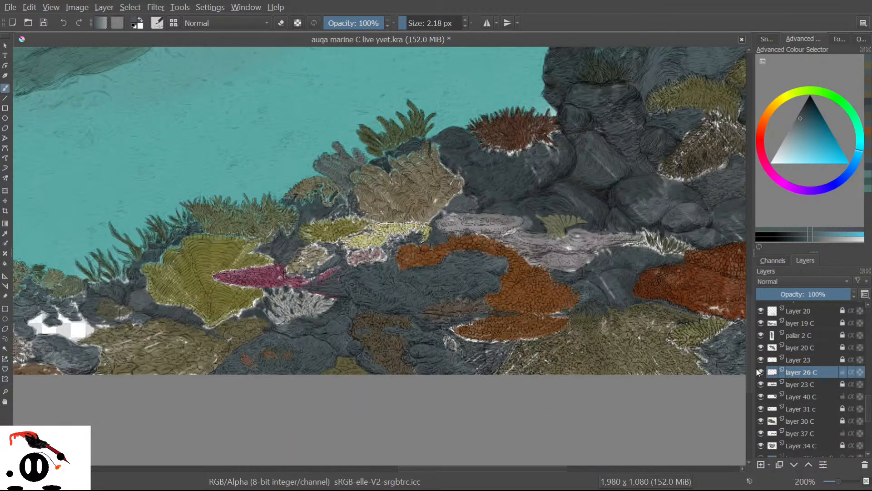
left_click(761, 370)
left_click(761, 370)
left_click(760, 371)
left_click(761, 370)
left_click(760, 370)
left_click(761, 371)
left_click(760, 370)
left_click(760, 368)
left_click(760, 368)
left_click(760, 368)
left_click(759, 368)
left_click(760, 368)
left_click(760, 368)
left_click(759, 367)
left_click(759, 367)
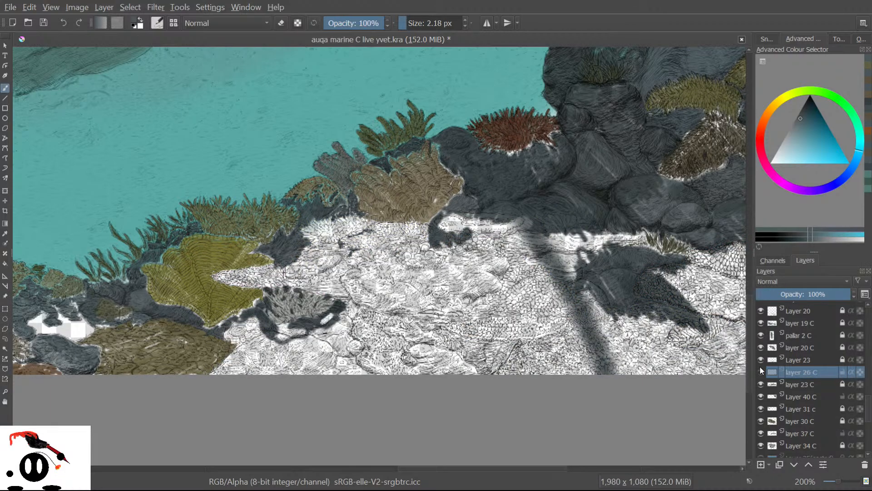
scroll(470, 337, "up", 2)
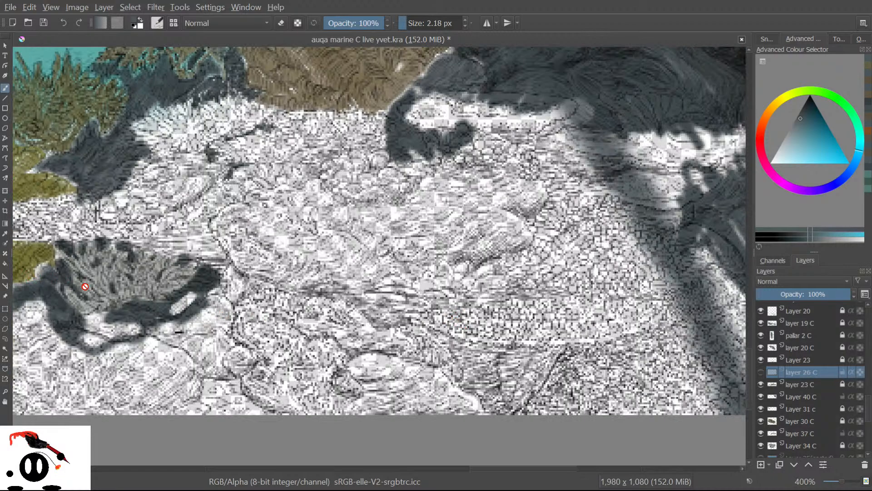
scroll(85, 286, "down", 3)
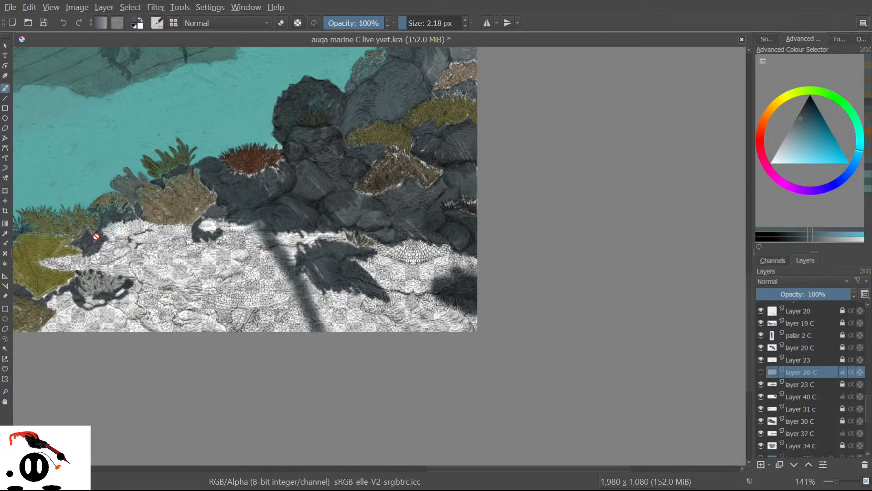
left_click(764, 369)
left_click(764, 369)
left_click(764, 369)
left_click(764, 370)
left_click(764, 369)
left_click(764, 370)
left_click(764, 369)
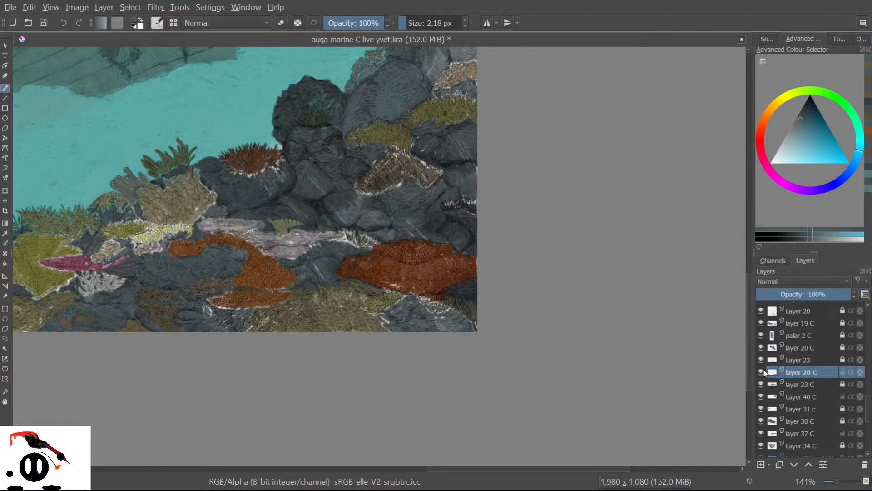
left_click(763, 381)
left_click(762, 382)
left_click(763, 381)
left_click(762, 381)
left_click_drag(510, 468, 408, 458)
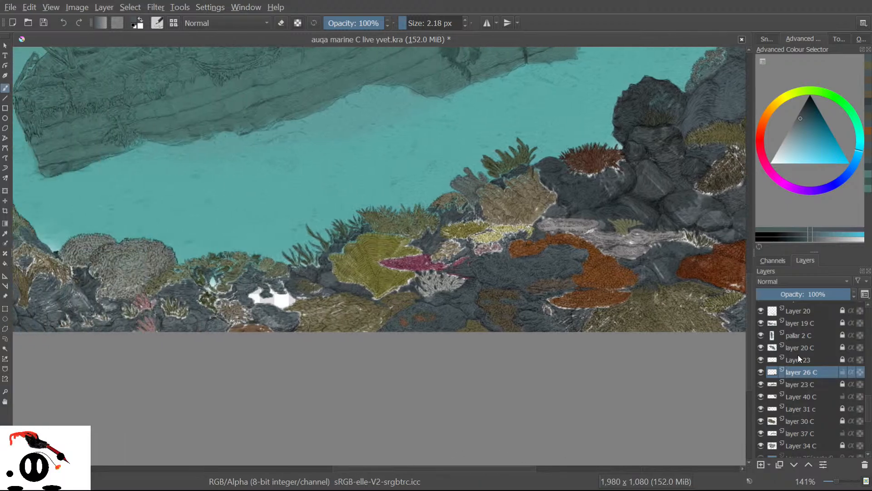
left_click(761, 380)
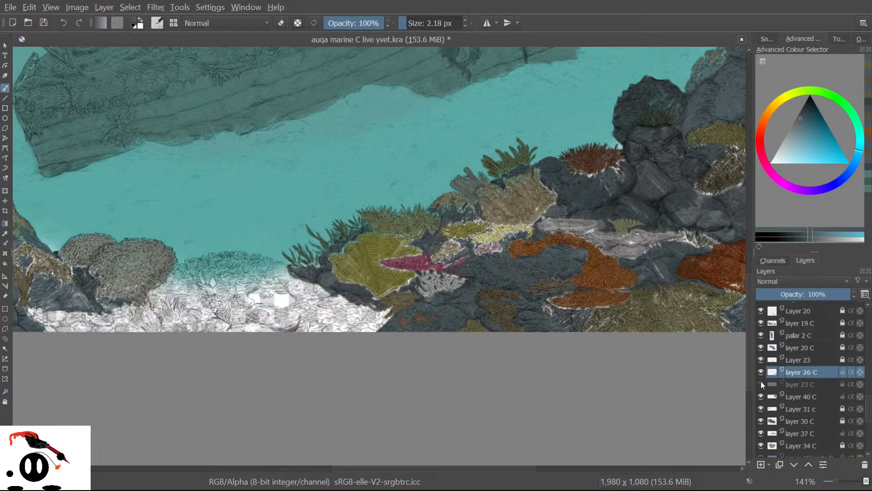
left_click(761, 381)
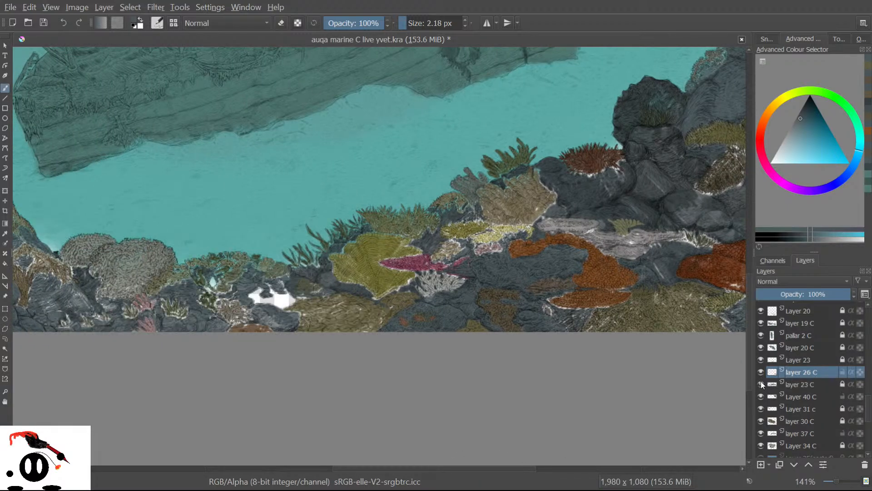
left_click(762, 381)
left_click(761, 381)
left_click(761, 381)
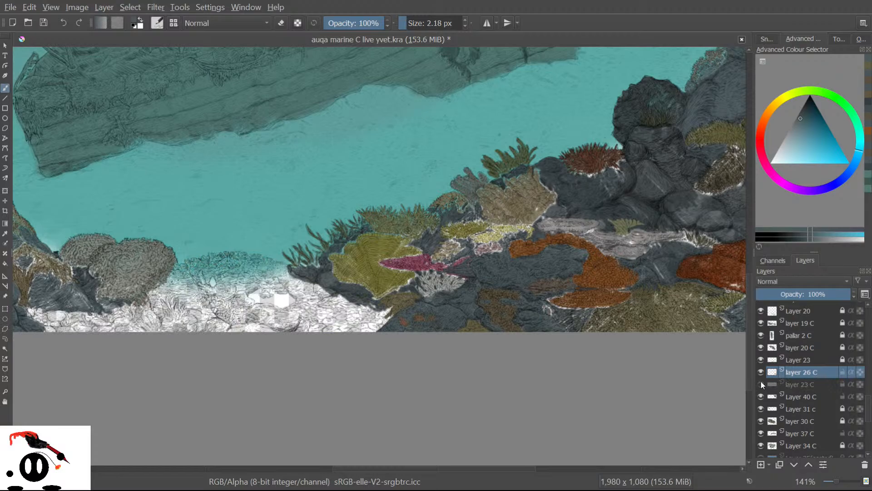
left_click(760, 380)
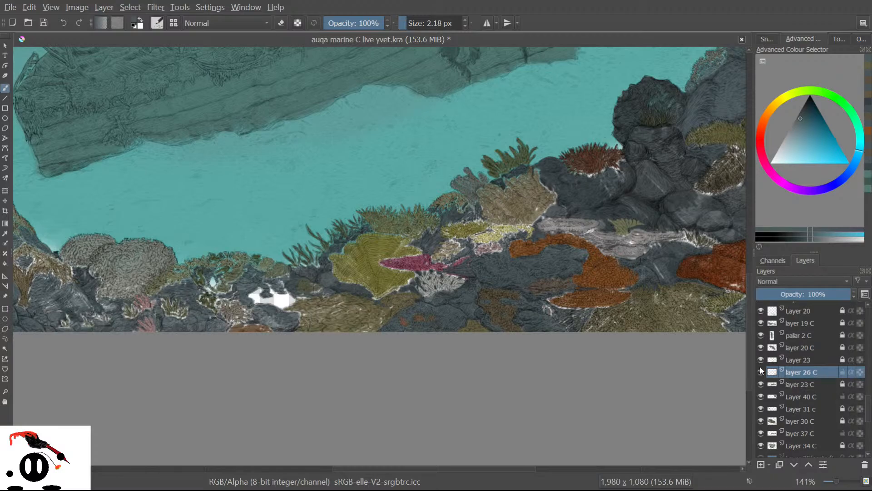
left_click(760, 371)
left_click(760, 370)
left_click(760, 370)
left_click(760, 369)
left_click(759, 368)
left_click(759, 368)
left_click(760, 370)
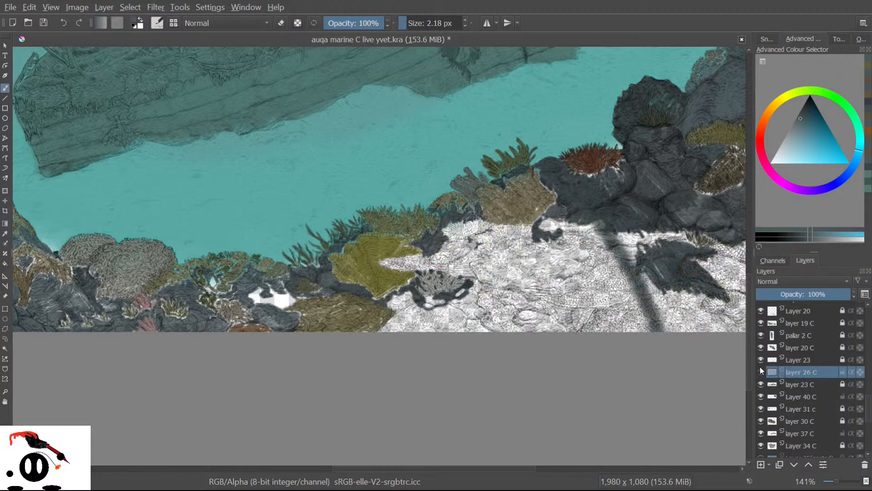
left_click(760, 370)
left_click(761, 370)
scroll(656, 322, "up", 2, "ctrl")
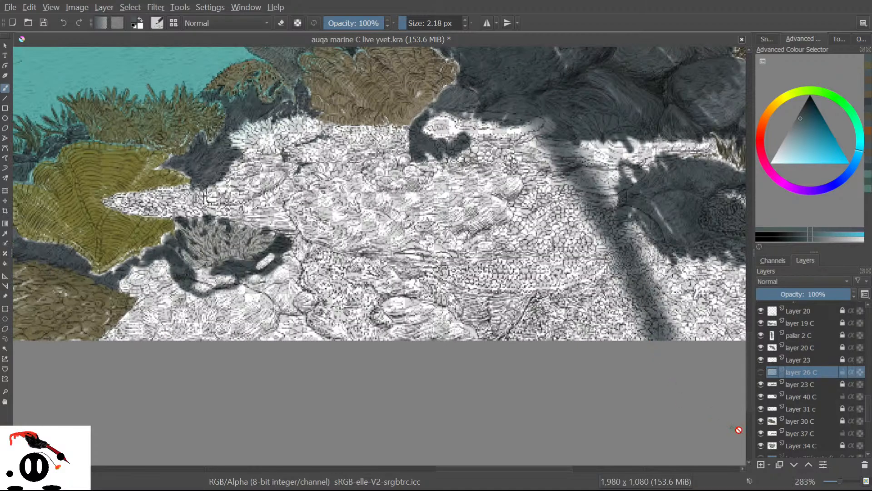
left_click(761, 374)
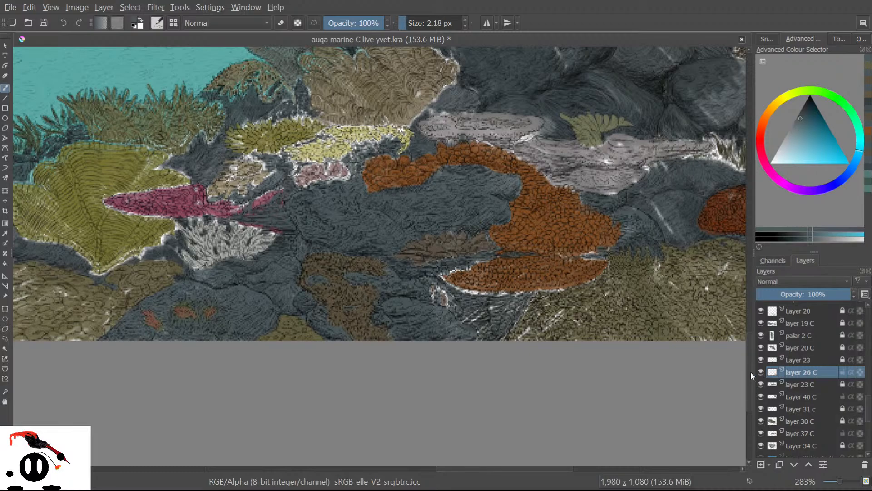
left_click(760, 371)
double_click(760, 370)
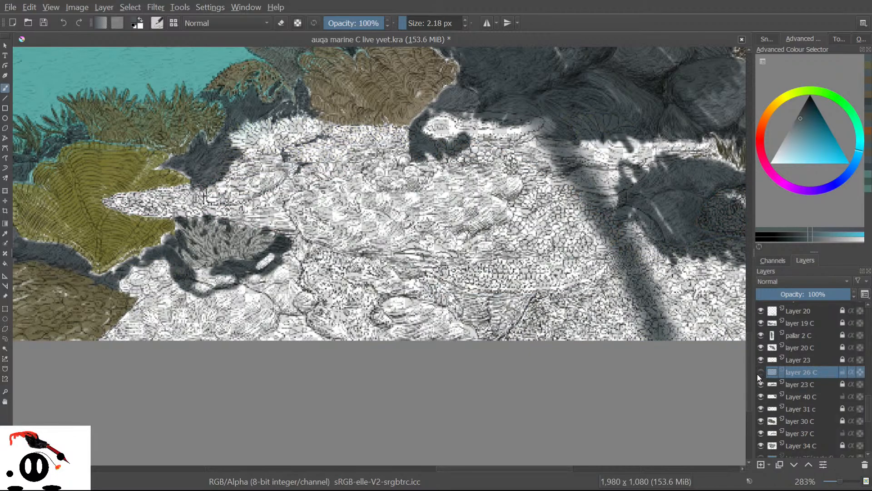
left_click(760, 371)
left_click(761, 371)
left_click(760, 370)
left_click(760, 370)
left_click(760, 371)
left_click(760, 369)
left_click(761, 370)
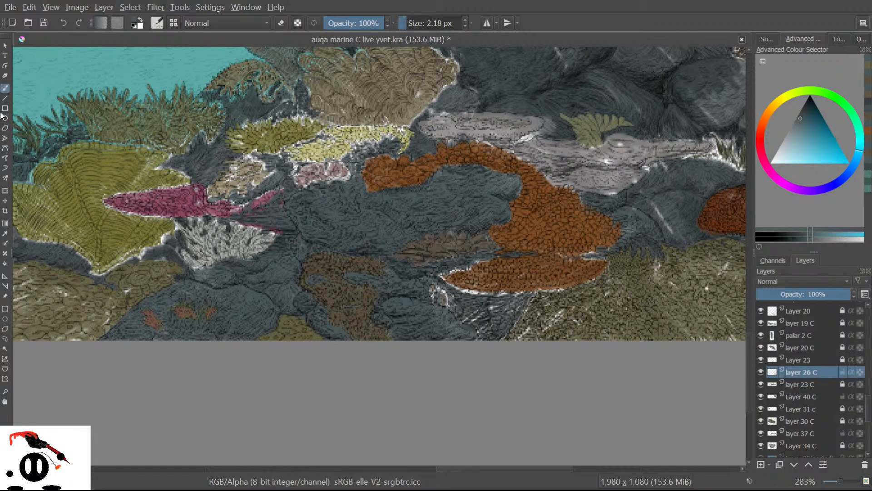
Sample the coral's yellow-olive and cover the white streak with dark olive paint.
left_click(5, 234)
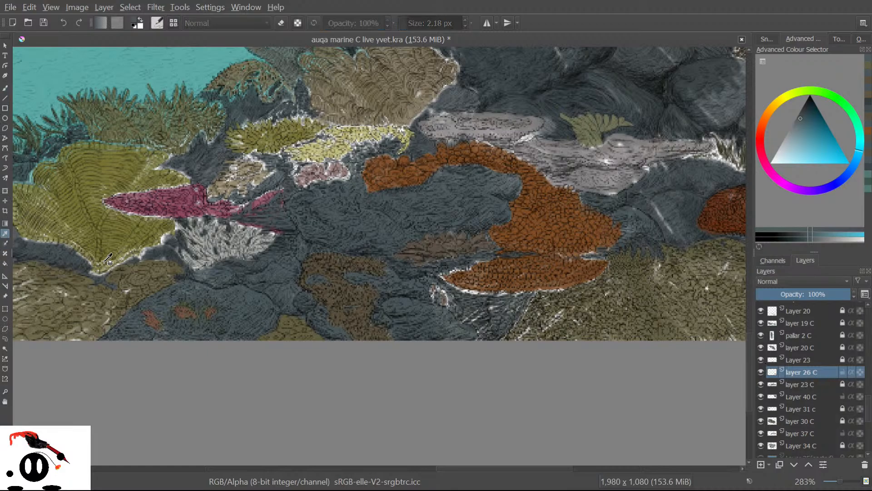
left_click(143, 277)
key("b")
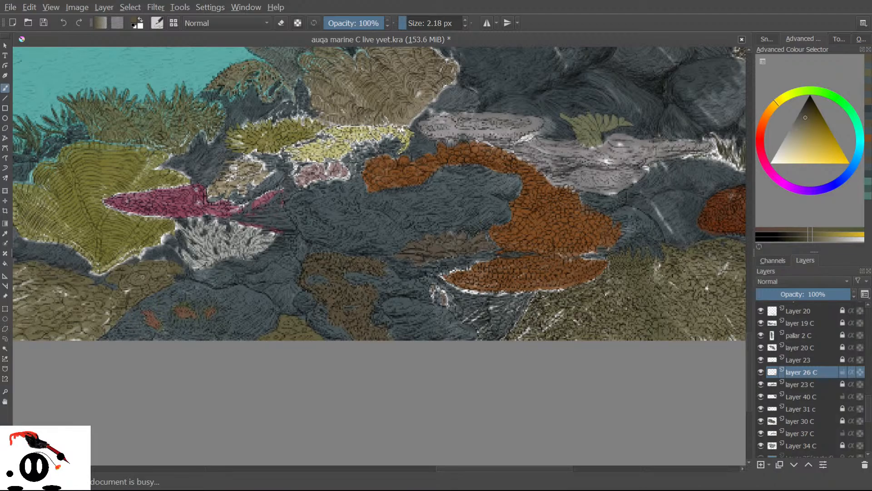
scroll(142, 276, "up", 10)
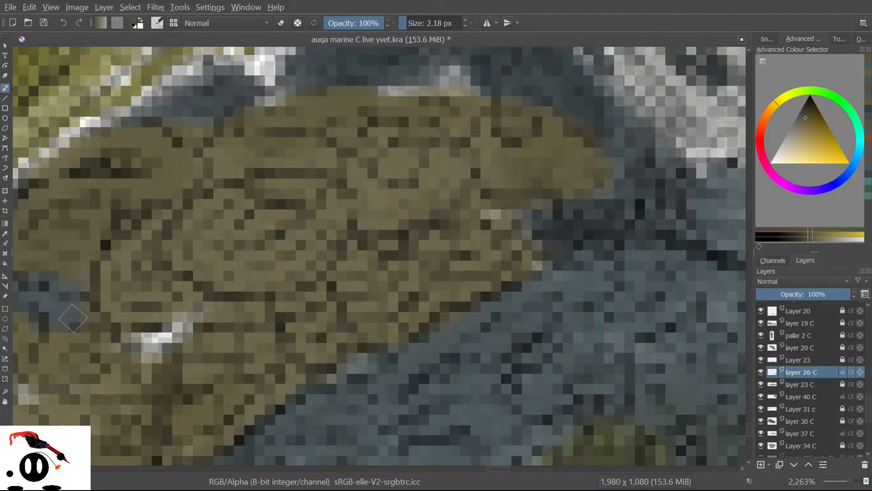
mouse_move(187, 323)
left_mouse_down()
mouse_move(163, 337)
mouse_move(149, 334)
mouse_move(200, 315)
mouse_move(176, 317)
mouse_move(183, 293)
mouse_move(147, 308)
mouse_move(172, 261)
mouse_move(122, 281)
mouse_move(122, 255)
left_mouse_up()
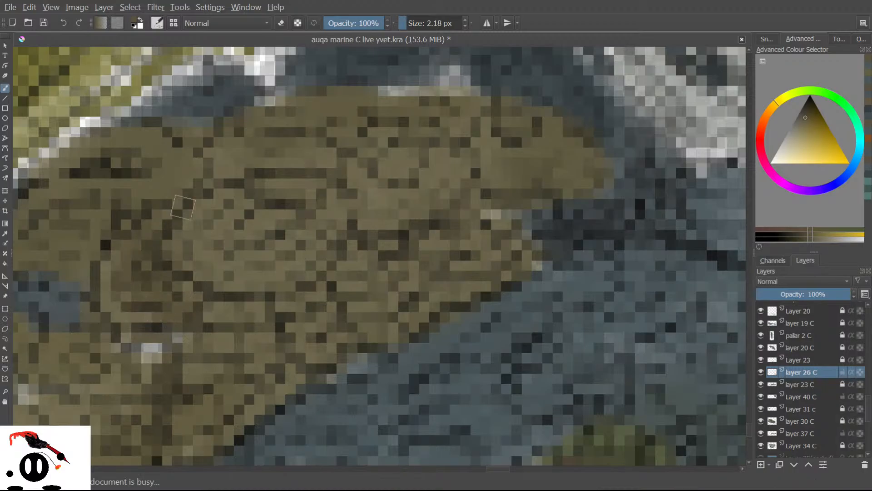
Sample a nearby rock colour and paint over light pixels in the brown rock and along the shoreline.
left_click(5, 233)
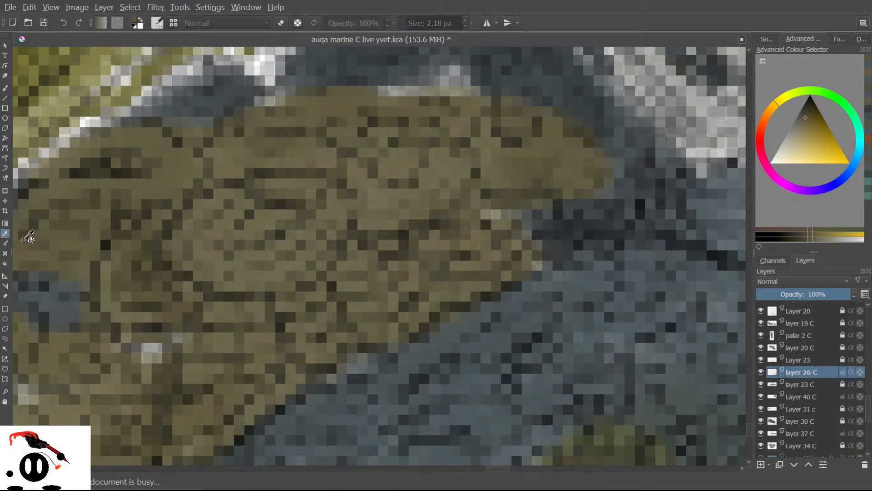
left_click(220, 224)
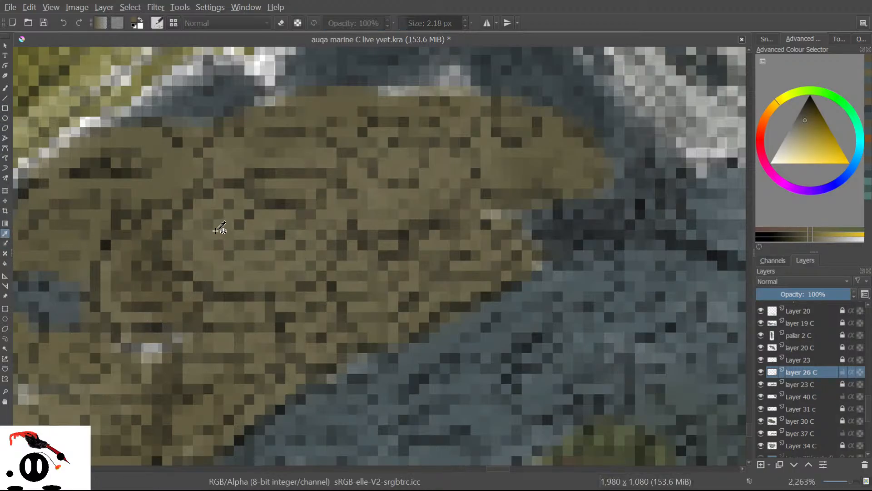
left_click(5, 88)
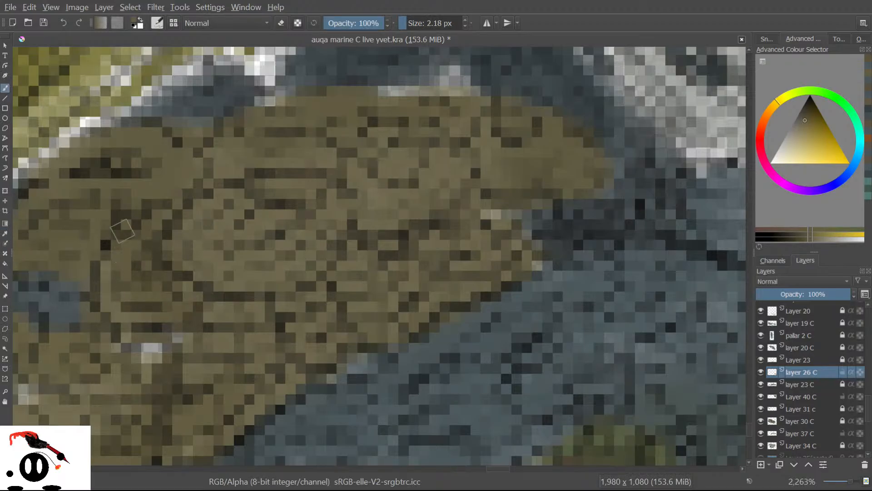
mouse_move(149, 247)
left_mouse_down()
mouse_move(127, 274)
mouse_move(134, 322)
mouse_move(116, 300)
left_mouse_up()
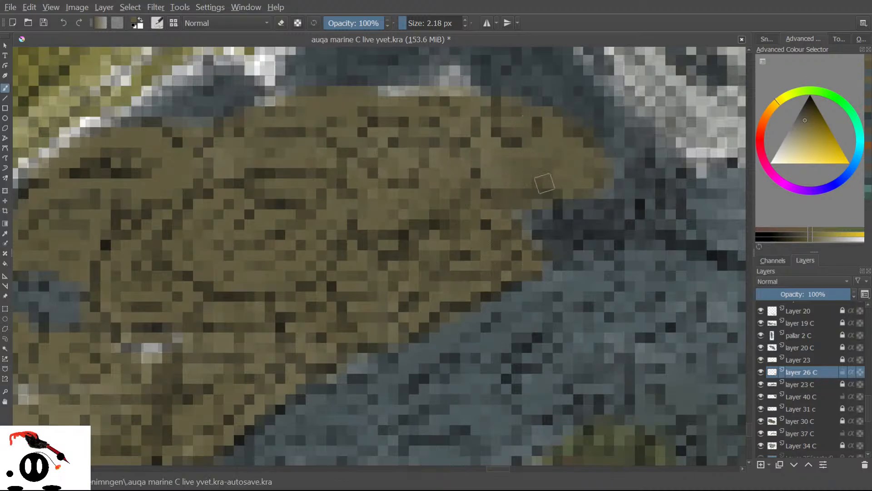
mouse_move(430, 93)
left_mouse_down()
mouse_move(457, 79)
mouse_move(440, 74)
mouse_move(420, 96)
mouse_move(393, 92)
mouse_move(323, 106)
left_mouse_up()
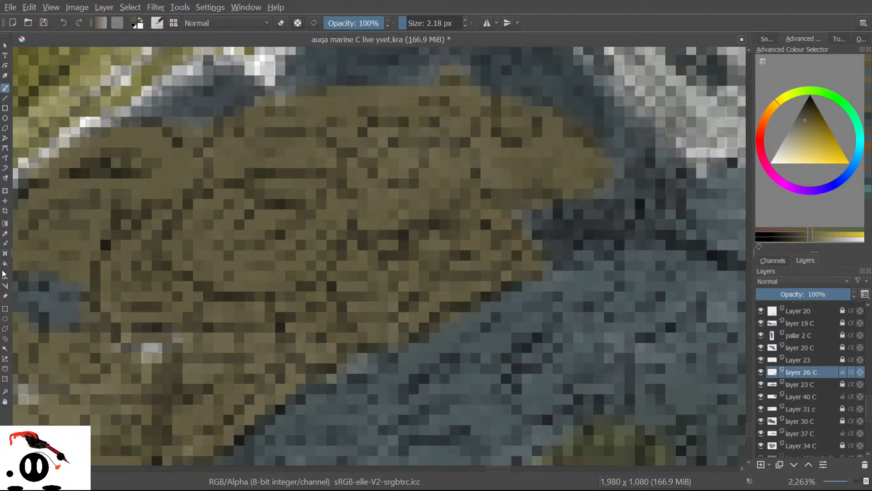
left_click(5, 233)
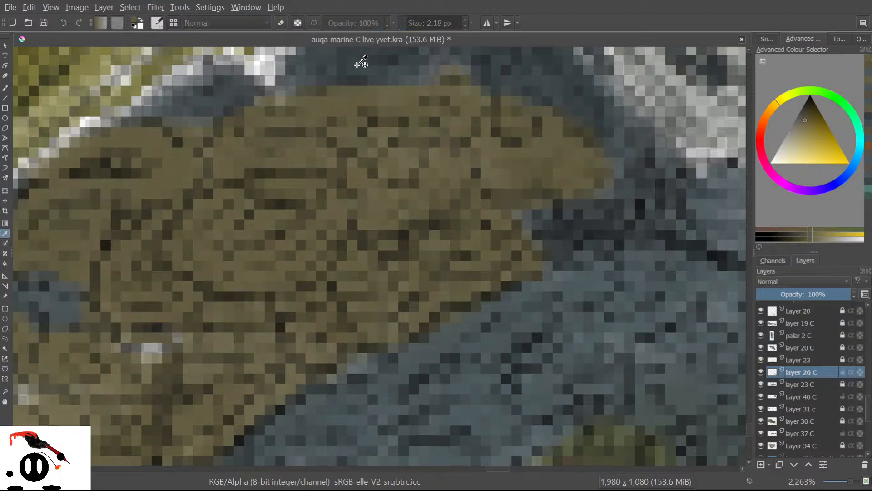
Sample the grey rock's blue-grey and paint it along the olive-grey edge.
left_click(366, 60)
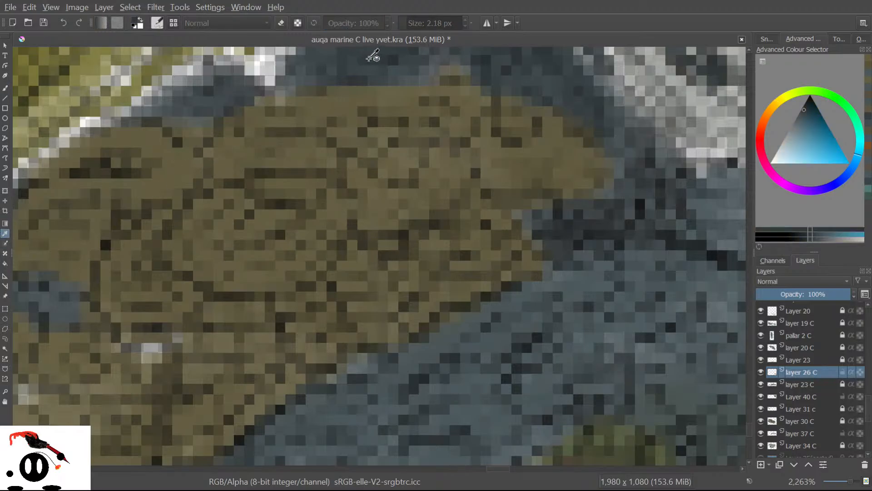
left_click(5, 88)
mouse_move(327, 101)
left_mouse_down()
mouse_move(307, 94)
mouse_move(258, 103)
mouse_move(302, 100)
mouse_move(344, 121)
mouse_move(368, 90)
mouse_move(403, 88)
mouse_move(376, 100)
mouse_move(402, 107)
mouse_move(426, 86)
mouse_move(401, 106)
left_mouse_up()
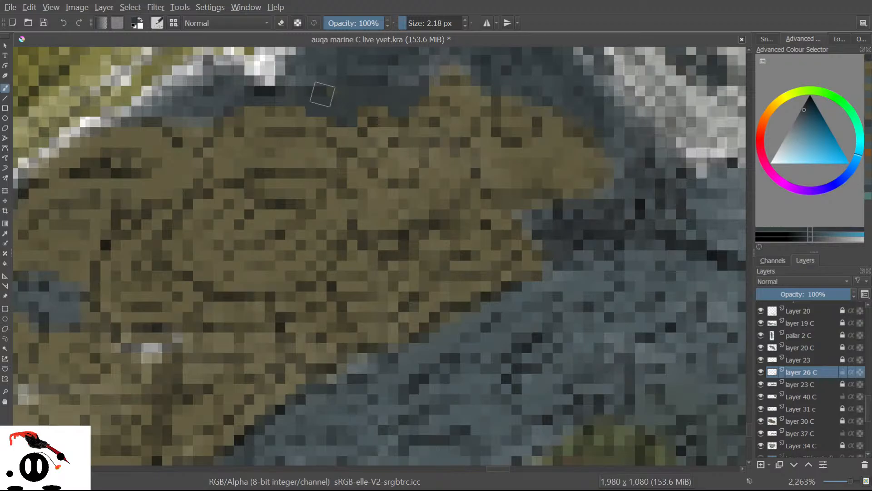
Hide and reshow Layer 26 C to compare the edge.
left_click(3, 232)
left_click(761, 370)
left_click(761, 367)
left_click(761, 366)
left_click(761, 366)
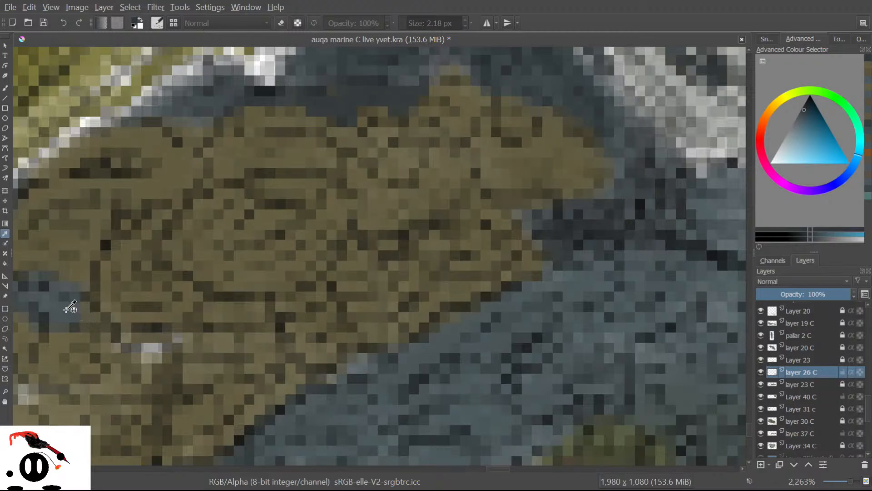
Cover the leftover bright spot with dark grey-blue pixels, checking by toggling Layer 26 C.
key("b")
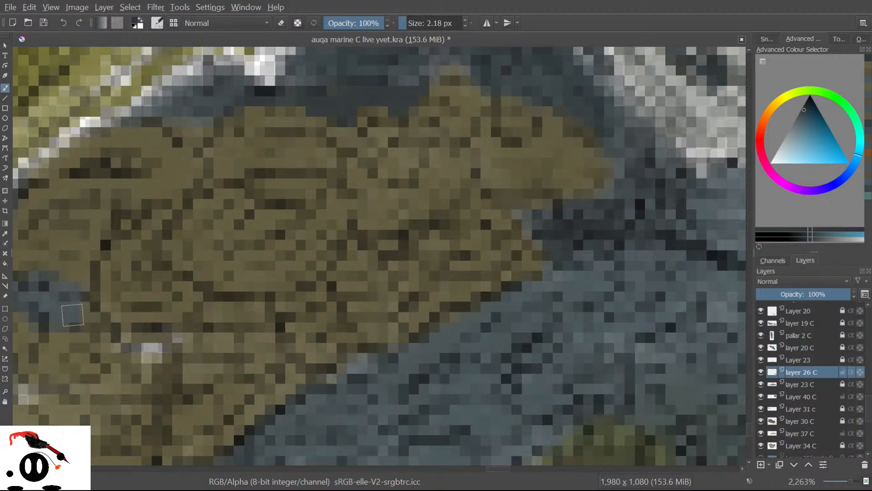
left_click(149, 348)
mouse_move(149, 349)
left_mouse_down()
mouse_move(132, 345)
mouse_move(145, 341)
mouse_move(131, 349)
mouse_move(186, 343)
mouse_move(166, 343)
left_mouse_up()
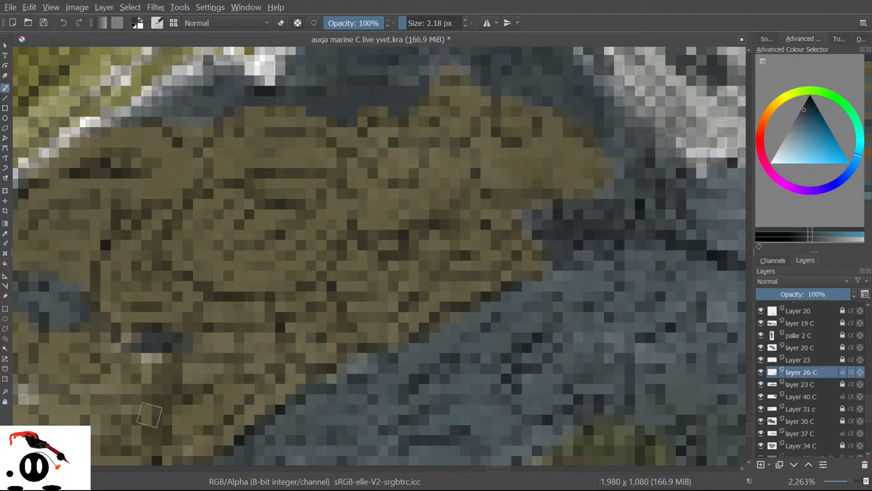
left_click(761, 372)
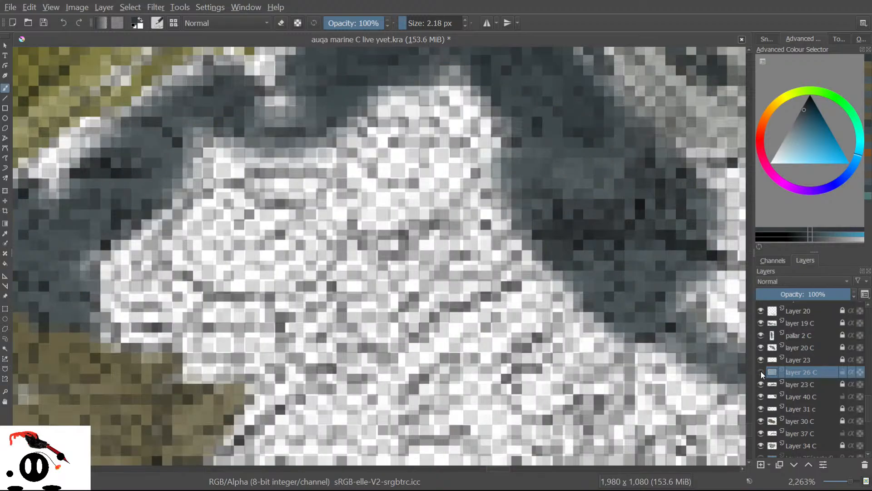
left_click(760, 372)
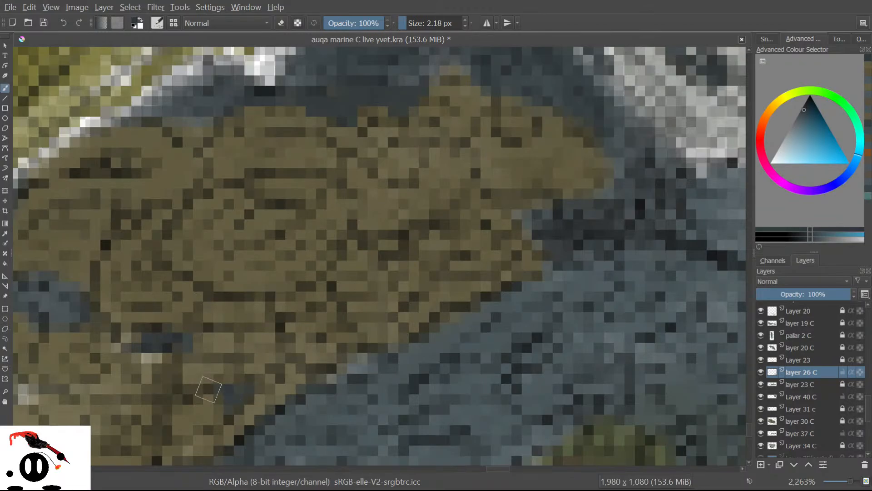
scroll(208, 390, "down", 3)
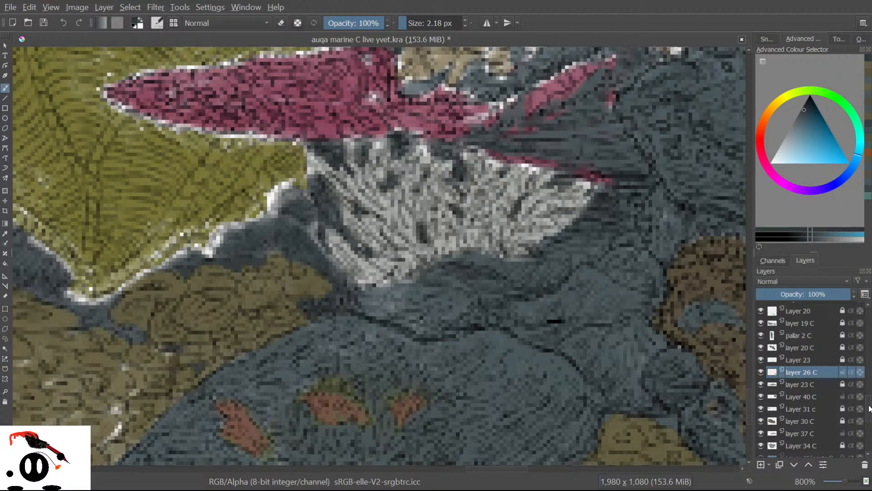
scroll(869, 408, "down", 10)
left_click(762, 438)
left_click(760, 439)
left_click(761, 439)
left_click(761, 438)
left_click(759, 438)
left_click(759, 440)
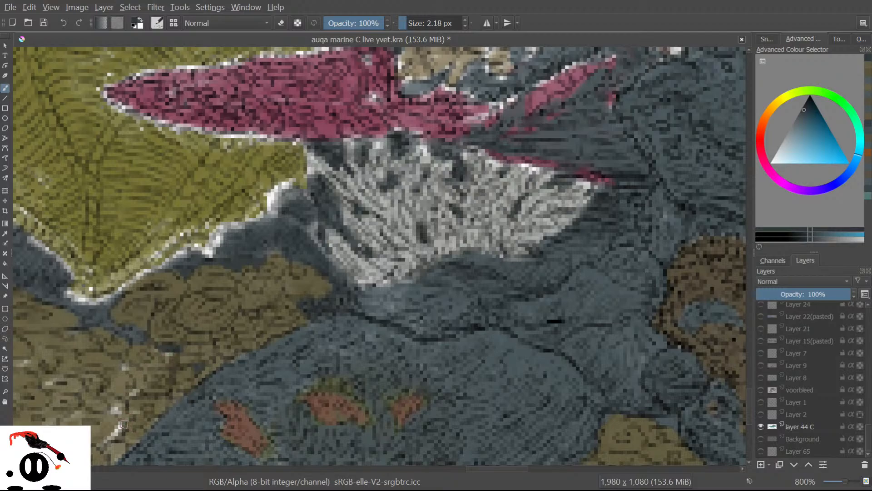
left_click_drag(474, 470, 500, 475)
left_click(760, 426)
left_click(761, 426)
left_click(761, 427)
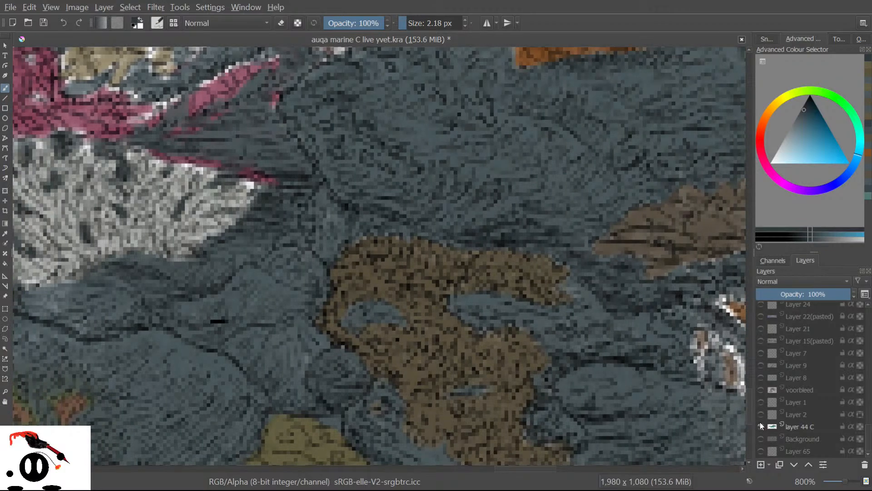
scroll(765, 405, "up", 5)
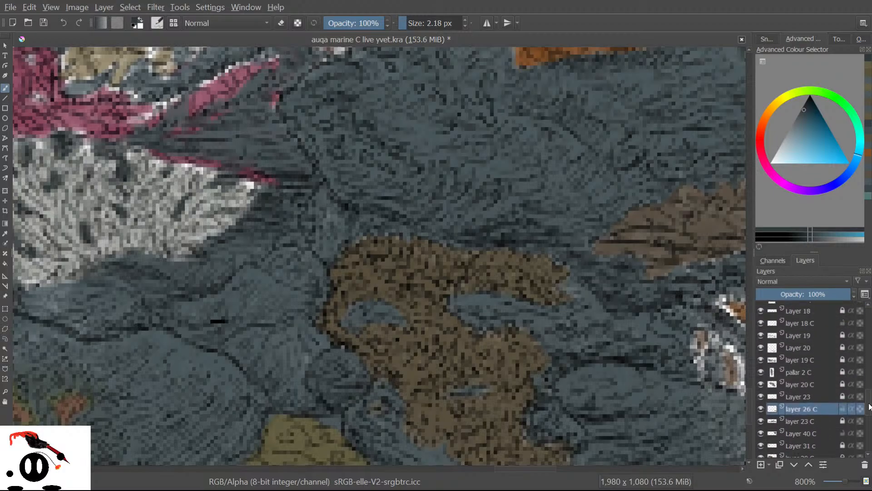
left_click(760, 409)
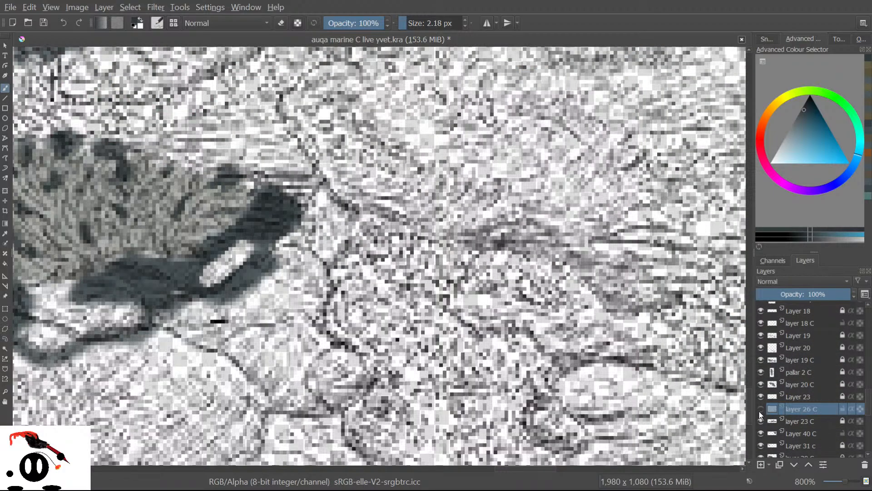
left_click(760, 409)
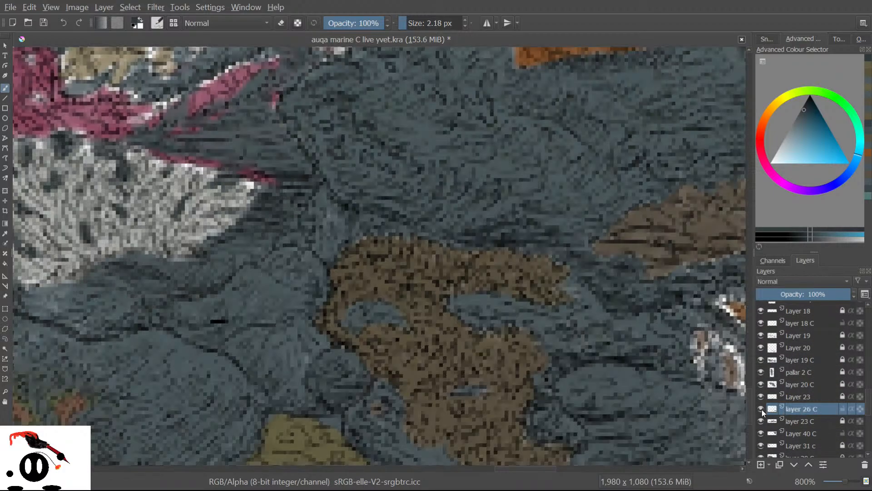
scroll(748, 405, "down", 3)
left_click_drag(748, 405, 748, 405)
left_click_drag(520, 469, 540, 470)
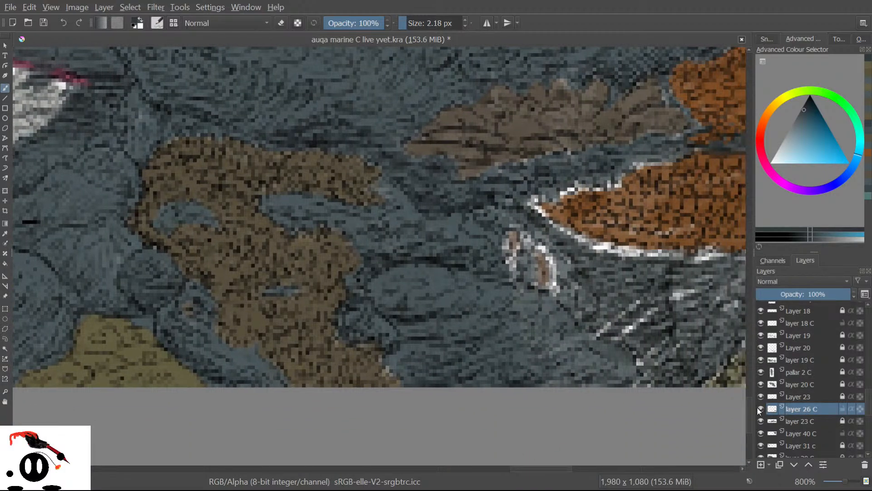
left_click(760, 408)
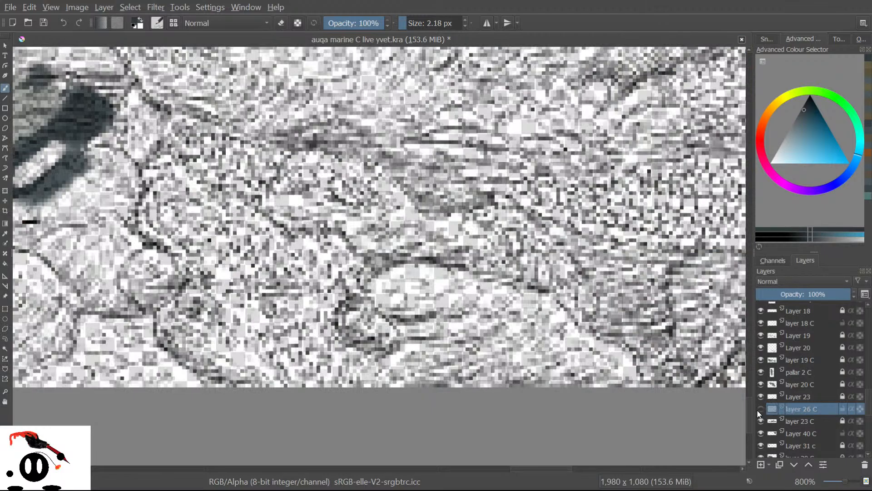
left_click(761, 409)
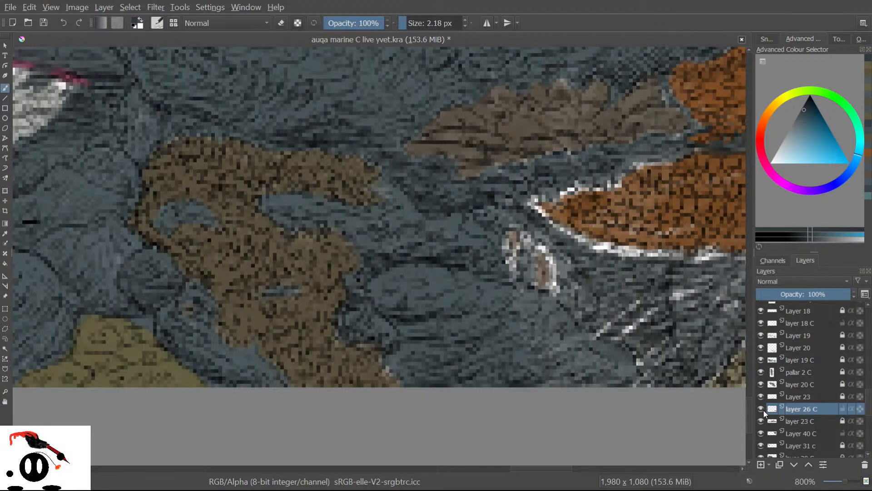
Cover the white pixels below and beside the small brown patch, undoing a too-dark stroke.
mouse_move(503, 252)
left_mouse_down()
mouse_move(513, 274)
mouse_move(514, 259)
mouse_move(512, 285)
mouse_move(483, 221)
mouse_move(486, 318)
mouse_move(436, 205)
mouse_move(450, 315)
mouse_move(437, 301)
left_mouse_up()
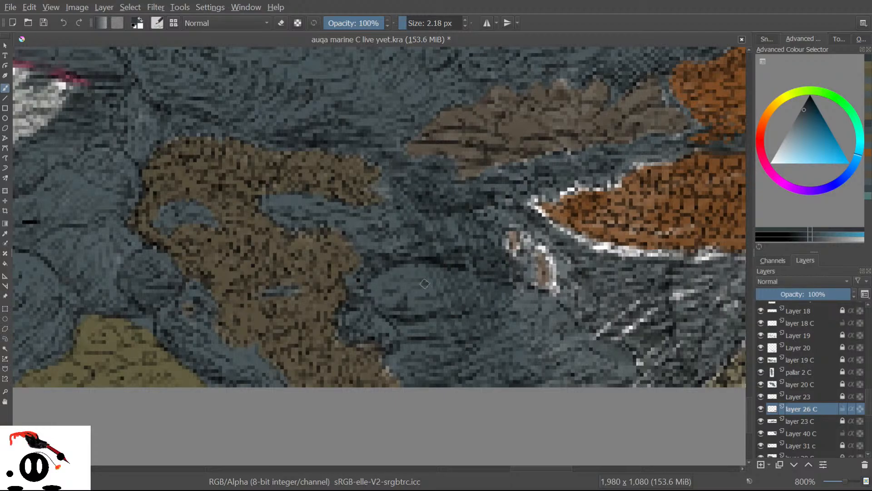
key("ctrl+z")
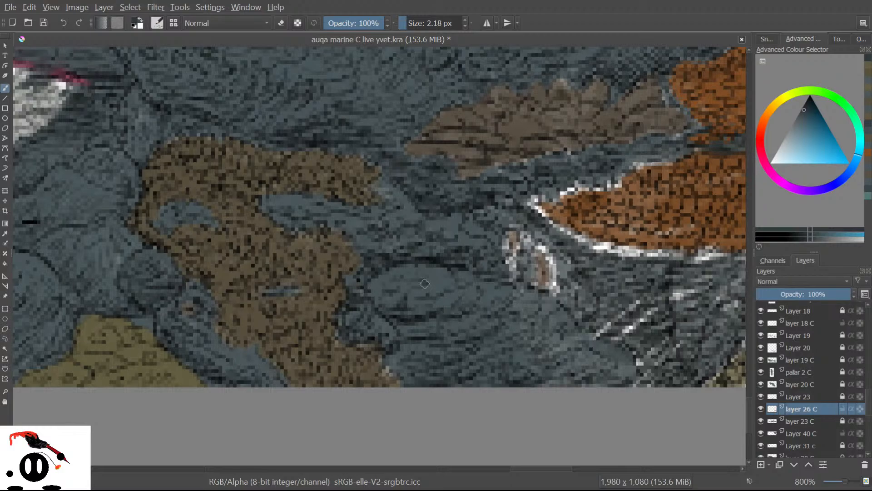
left_click(5, 233)
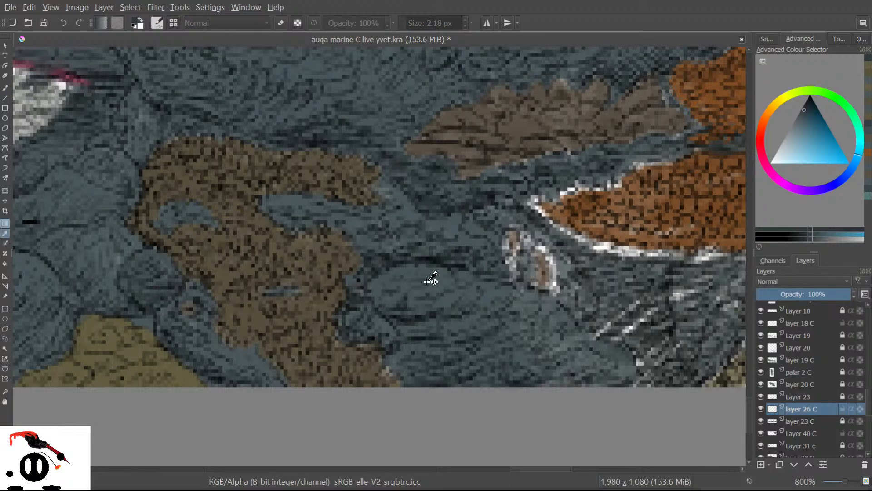
left_click(443, 279)
left_click(5, 88)
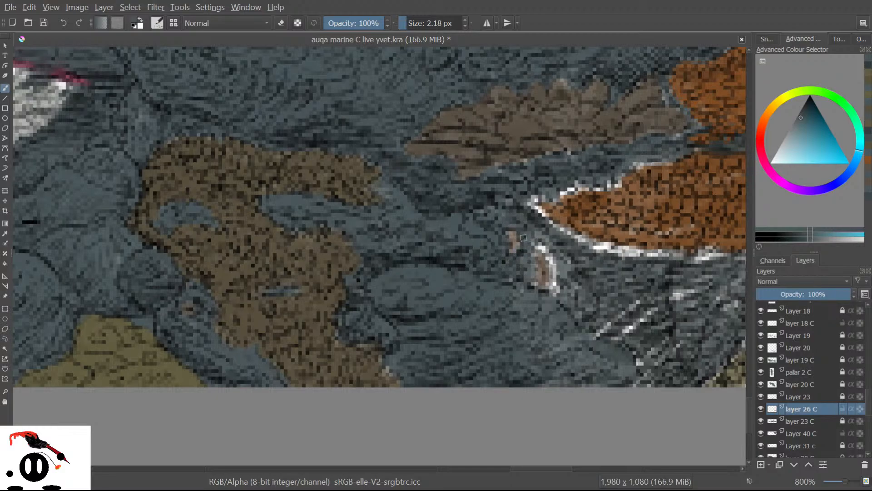
mouse_move(555, 295)
left_mouse_down()
mouse_move(559, 276)
mouse_move(550, 294)
mouse_move(539, 236)
mouse_move(547, 256)
left_mouse_up()
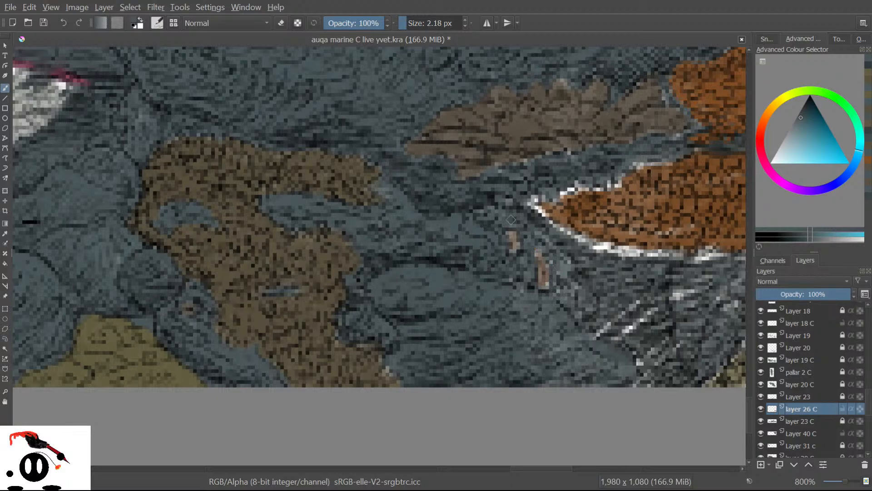
Sample the brown-orange from the canvas and paint over the small brown strip in the rocks.
left_click(5, 233)
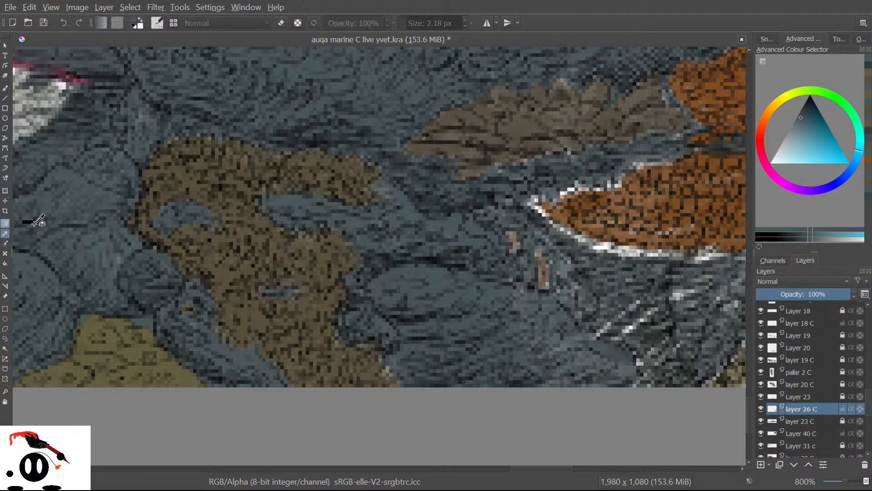
left_click(546, 272)
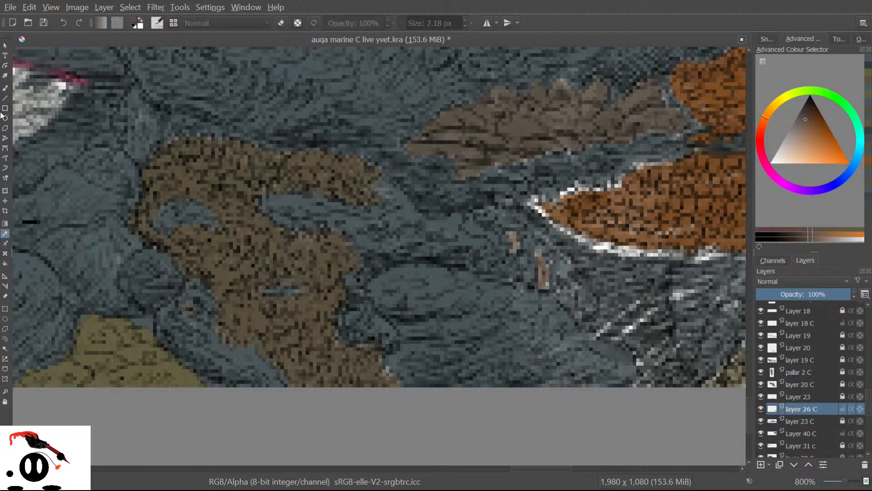
left_click(5, 88)
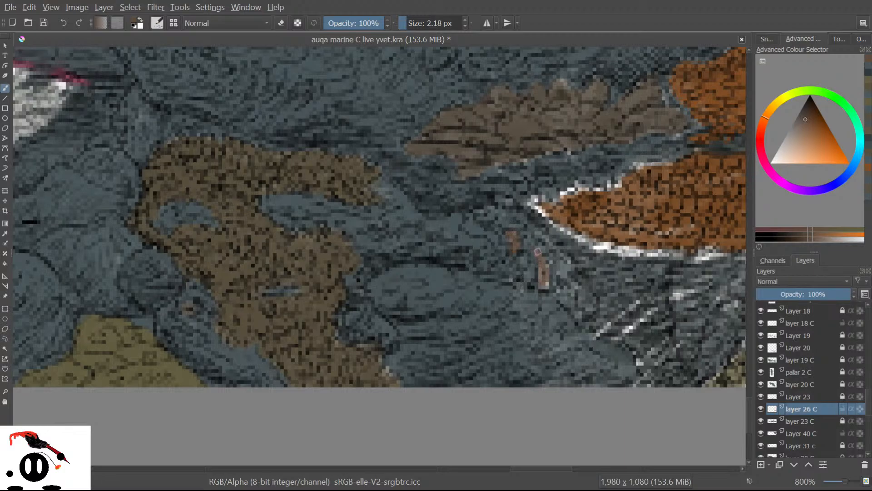
left_click_drag(543, 262, 542, 276)
Sample blue-grey and cover the white diagonal pixels in the rocks.
left_click_drag(519, 468, 538, 462)
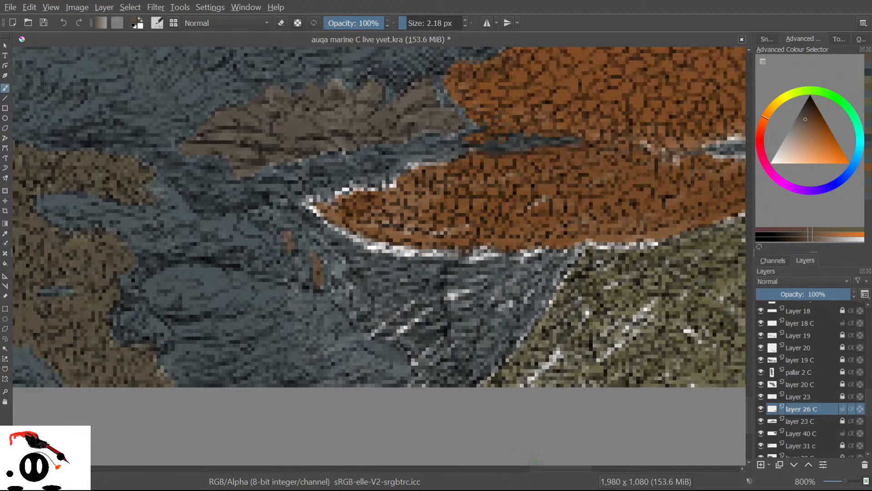
left_click(5, 233)
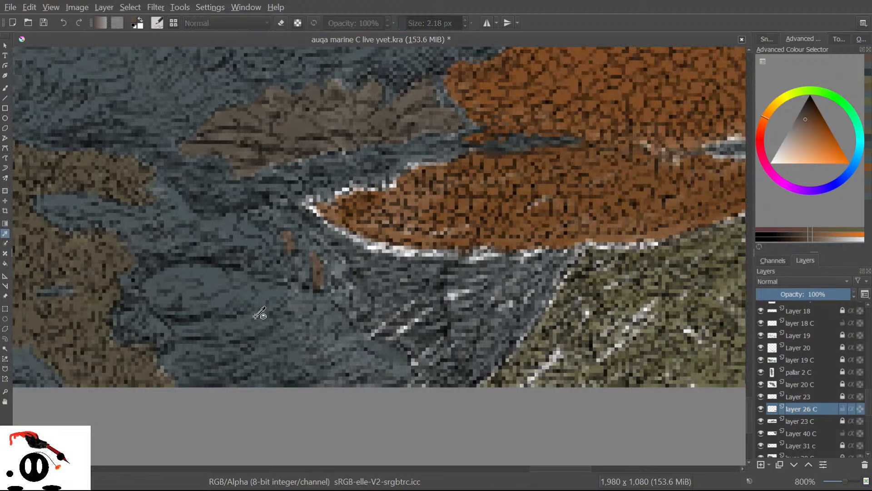
left_click(3, 90)
mouse_move(392, 326)
left_mouse_down()
mouse_move(367, 343)
mouse_move(414, 294)
mouse_move(375, 333)
mouse_move(401, 325)
mouse_move(362, 354)
mouse_move(466, 296)
left_mouse_up()
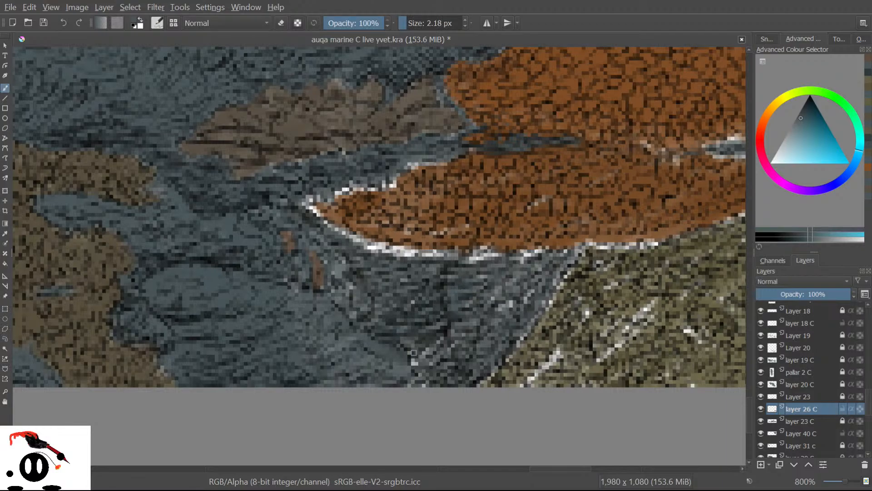
With a 10 px brush, paint blue-grey over light pixels in the rocks and under the orange coral.
left_click(412, 19)
left_click_drag(412, 20, 412, 20)
mouse_move(404, 350)
left_mouse_down()
mouse_move(439, 309)
mouse_move(378, 381)
mouse_move(475, 309)
mouse_move(415, 368)
mouse_move(463, 344)
mouse_move(412, 383)
mouse_move(491, 316)
mouse_move(460, 324)
mouse_move(513, 286)
mouse_move(483, 337)
left_mouse_up()
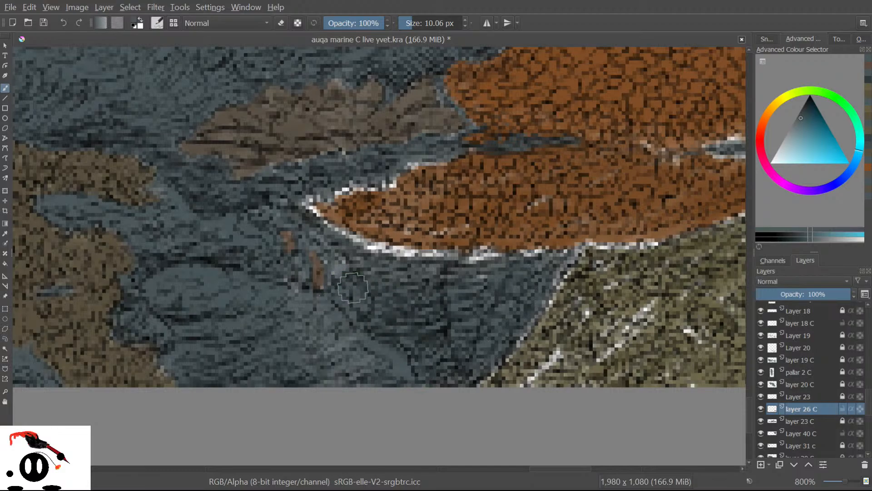
mouse_move(353, 250)
left_mouse_down()
mouse_move(422, 266)
mouse_move(429, 256)
mouse_move(407, 256)
mouse_move(432, 259)
mouse_move(341, 241)
mouse_move(297, 198)
mouse_move(334, 179)
mouse_move(321, 198)
mouse_move(345, 179)
mouse_move(385, 177)
mouse_move(420, 155)
mouse_move(451, 153)
mouse_move(401, 161)
mouse_move(359, 173)
left_mouse_up()
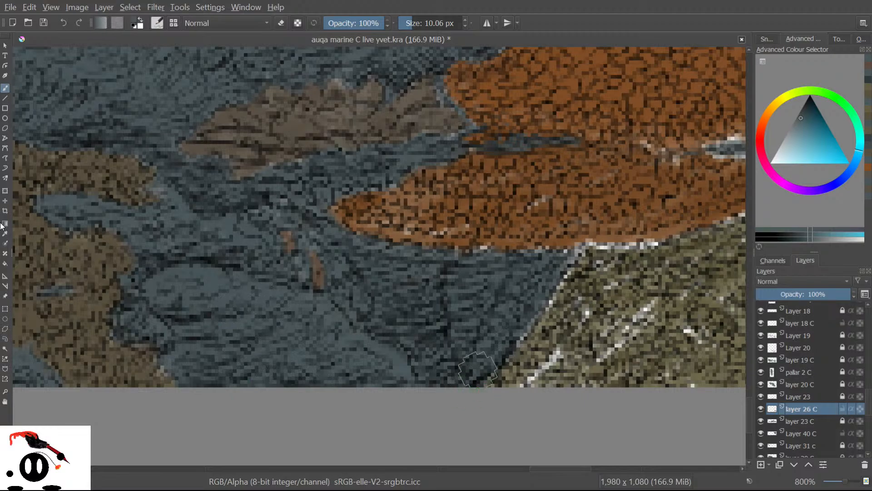
key("p")
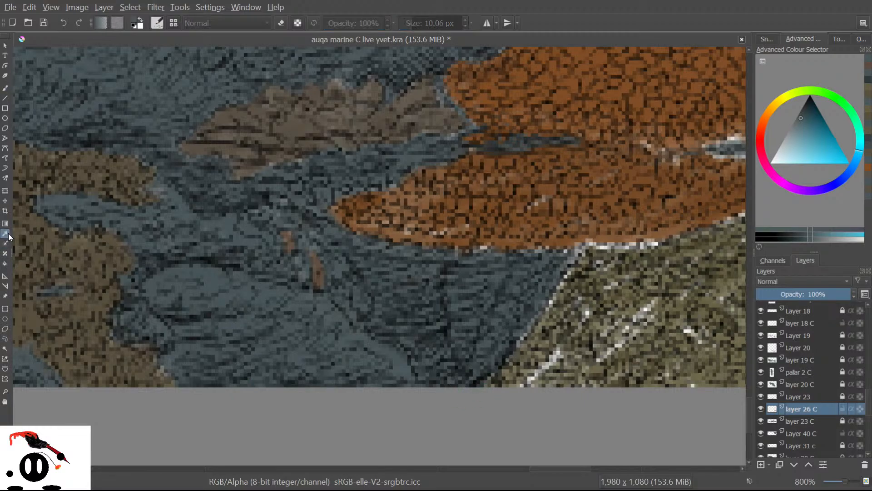
Sample olive and paint along the blue/olive boundary, refining it with a brush under 2 px.
left_click(547, 349)
key("b")
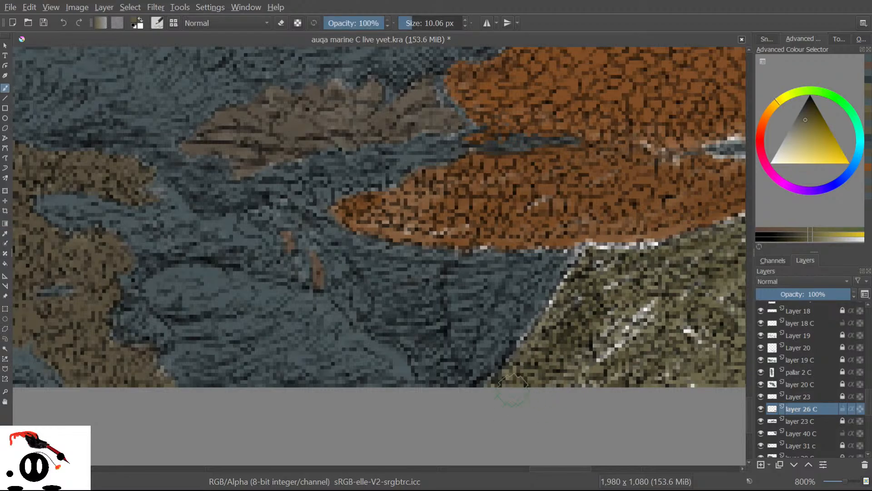
mouse_move(523, 368)
left_mouse_down()
mouse_move(549, 343)
mouse_move(502, 389)
mouse_move(545, 352)
mouse_move(541, 341)
mouse_move(554, 321)
mouse_move(524, 359)
mouse_move(561, 313)
mouse_move(574, 316)
mouse_move(555, 357)
mouse_move(635, 317)
mouse_move(590, 363)
mouse_move(669, 315)
mouse_move(625, 363)
mouse_move(703, 311)
mouse_move(658, 373)
mouse_move(694, 382)
left_mouse_up()
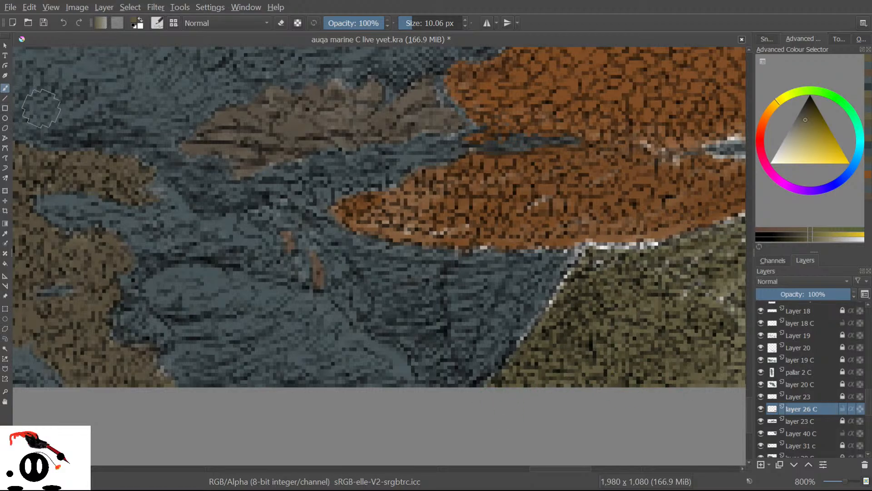
left_click_drag(436, 25, 406, 19)
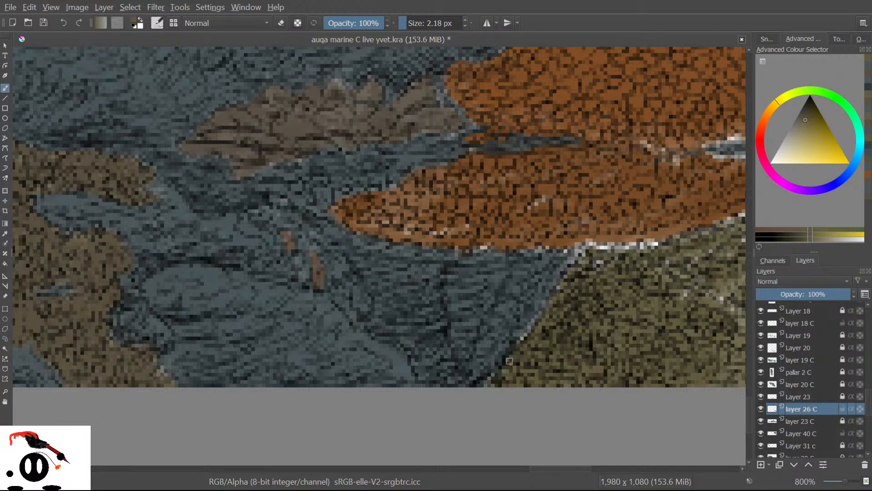
left_click_drag(514, 373, 508, 373)
Sample the blue-grey rock colour and cover the light pixels at the rock edge.
left_click(5, 233)
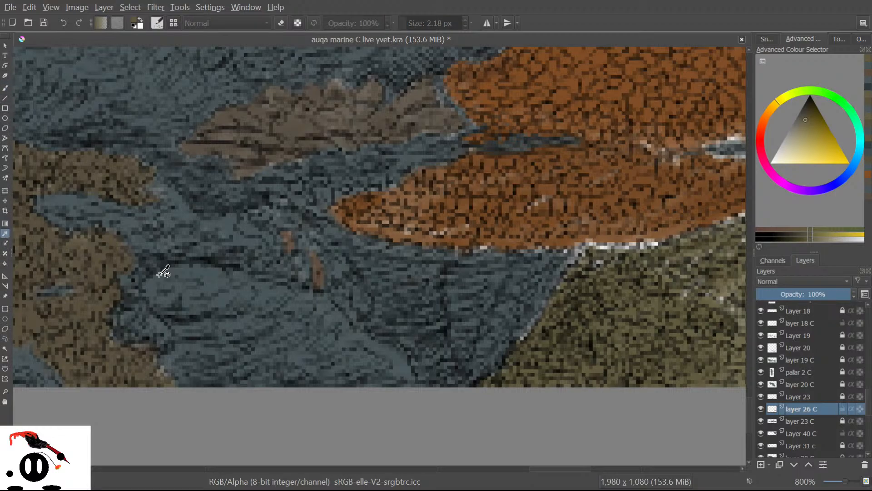
left_click(214, 278)
left_click(4, 89)
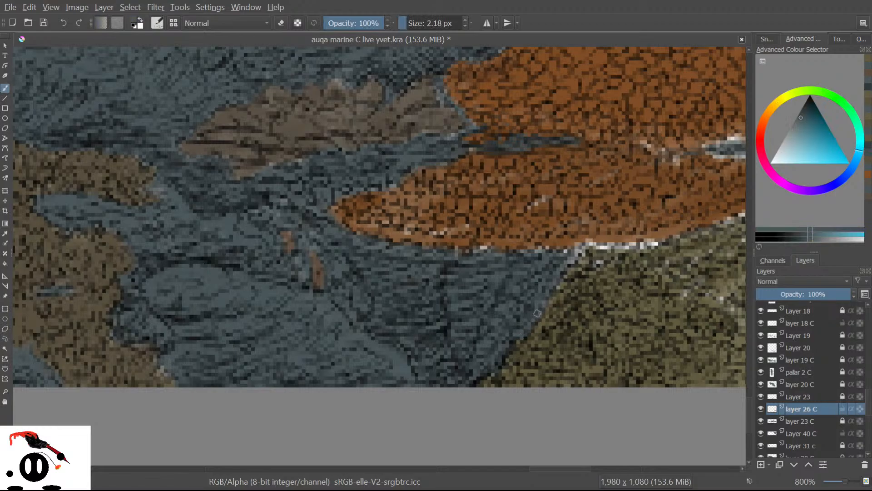
left_click_drag(571, 263, 582, 250)
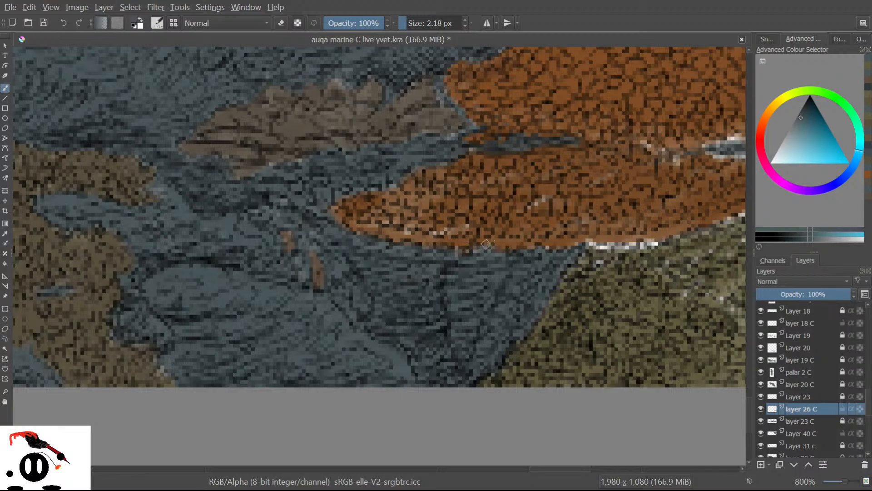
left_click(3, 230)
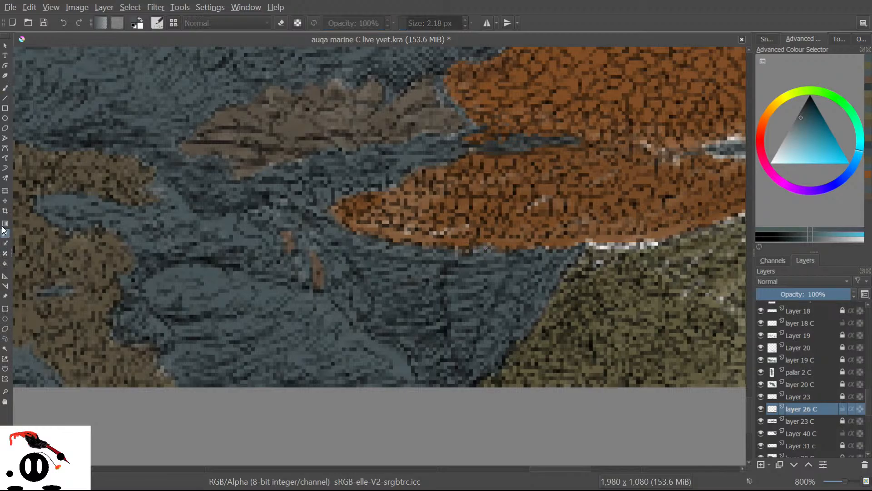
Sample the coral's orange, paint over the light-brown patch on its left and smooth its edge.
left_click(505, 240)
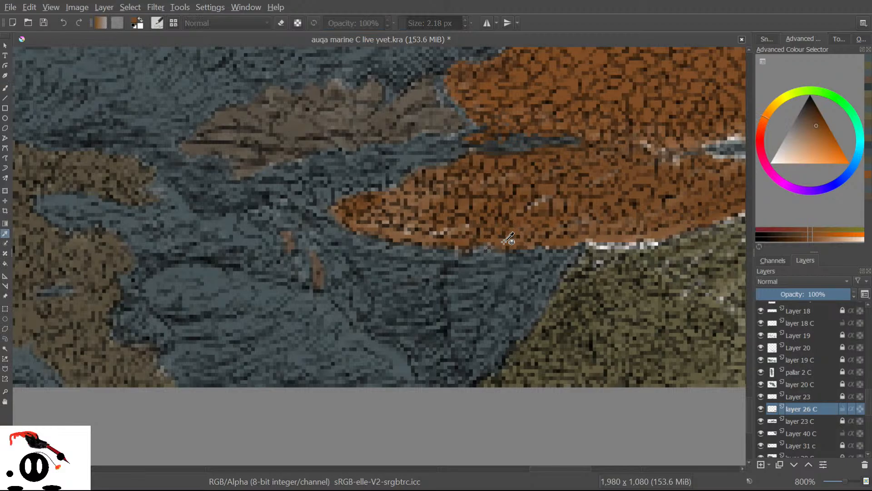
left_click(2, 87)
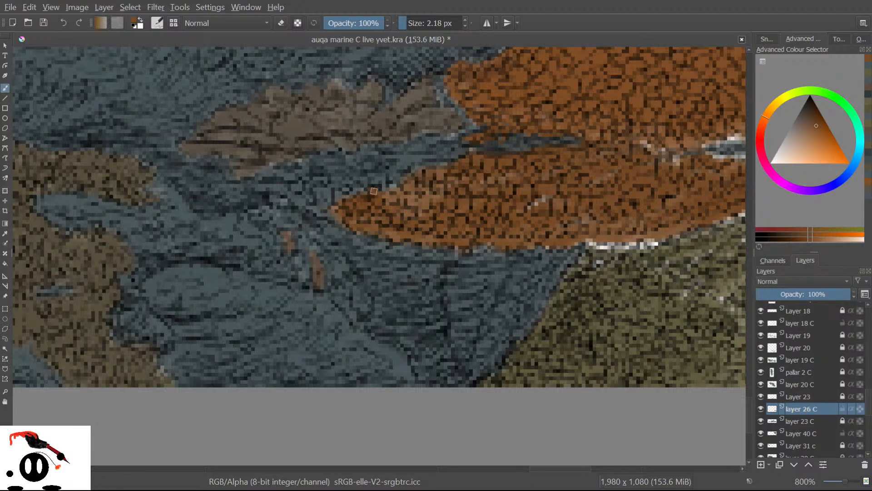
mouse_move(396, 188)
left_mouse_down()
mouse_move(427, 191)
mouse_move(429, 201)
left_mouse_up()
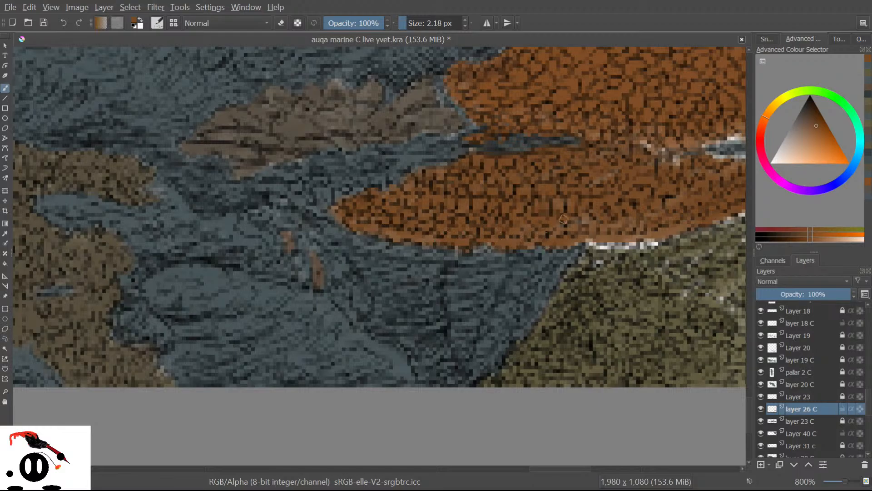
left_click_drag(579, 239, 575, 242)
left_click_drag(544, 474, 553, 474)
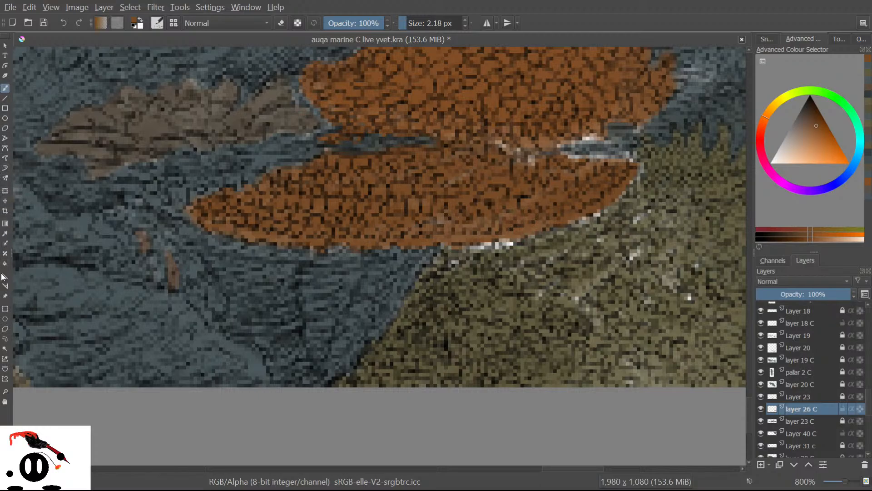
Paint out the whitish pixels under the orange coral in blue-grey, then sample the sandy olive tone.
left_click(5, 233)
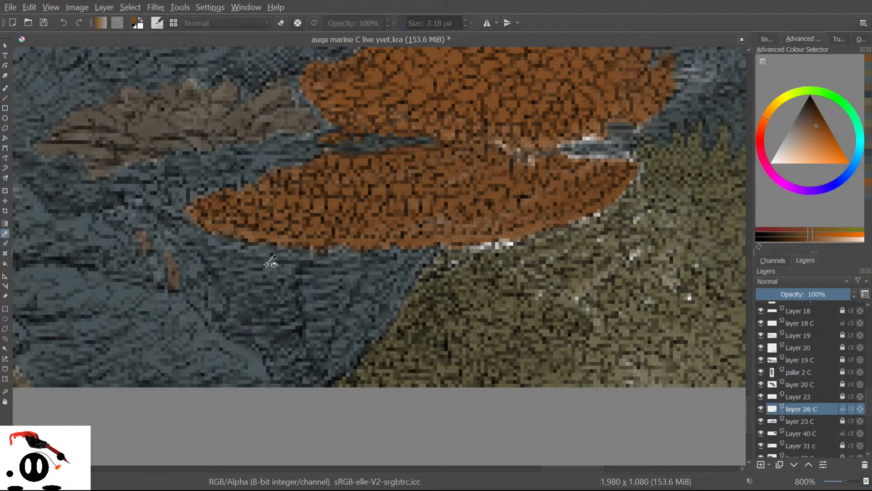
left_click(255, 356)
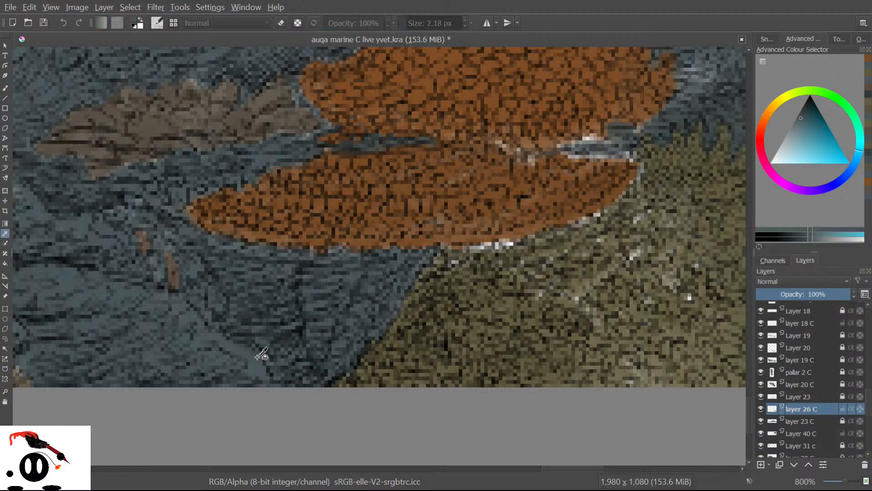
left_click(3, 88)
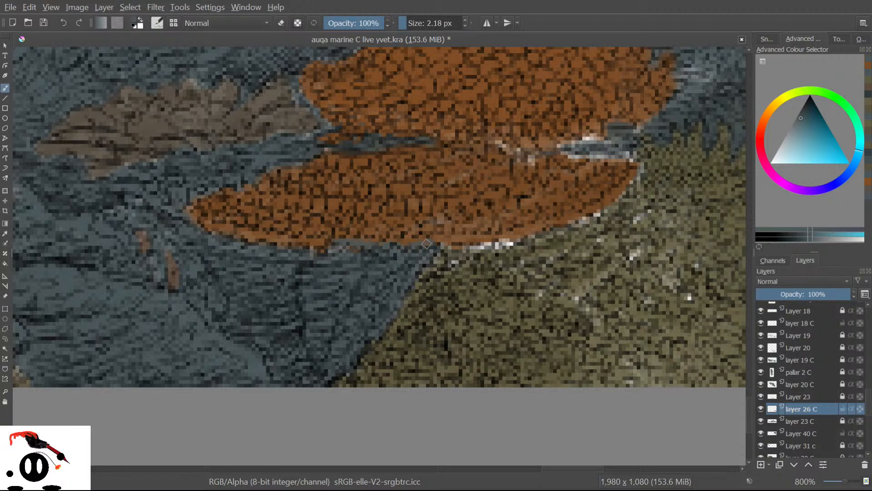
key("ctrl+z")
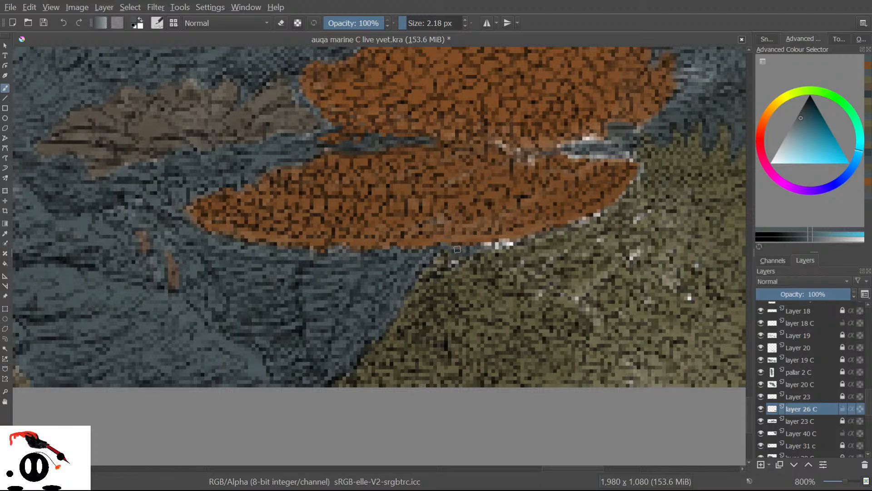
left_click_drag(471, 249, 504, 244)
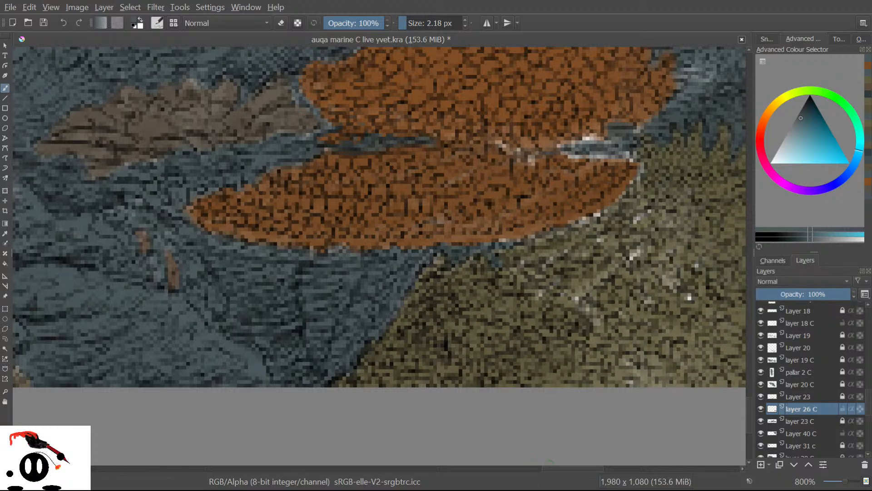
mouse_move(549, 461)
left_mouse_down()
mouse_move(552, 468)
mouse_move(560, 457)
left_mouse_up()
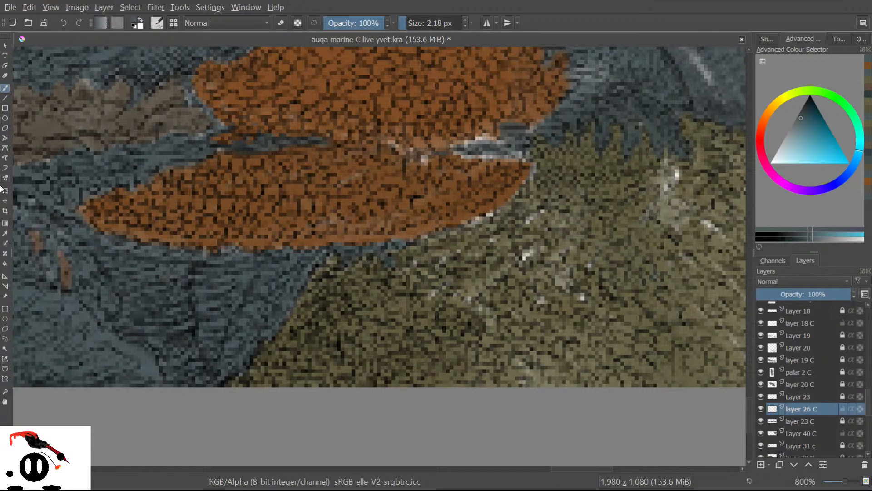
left_click(4, 233)
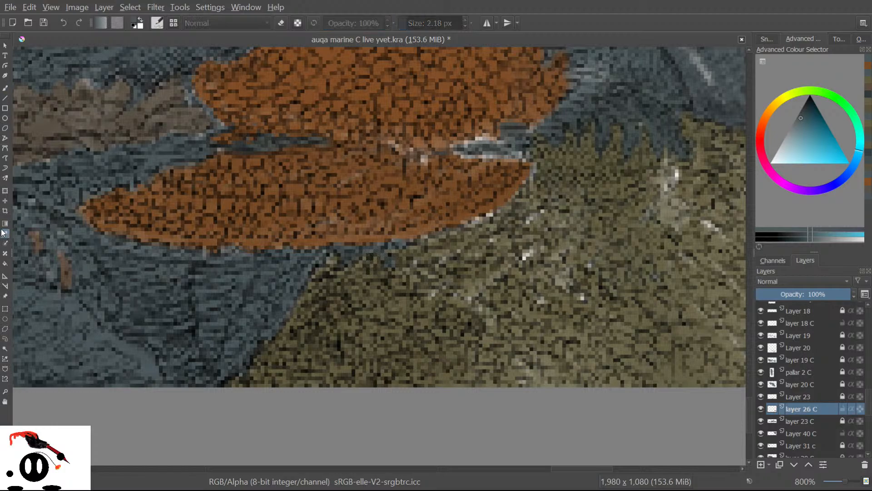
left_click(289, 376)
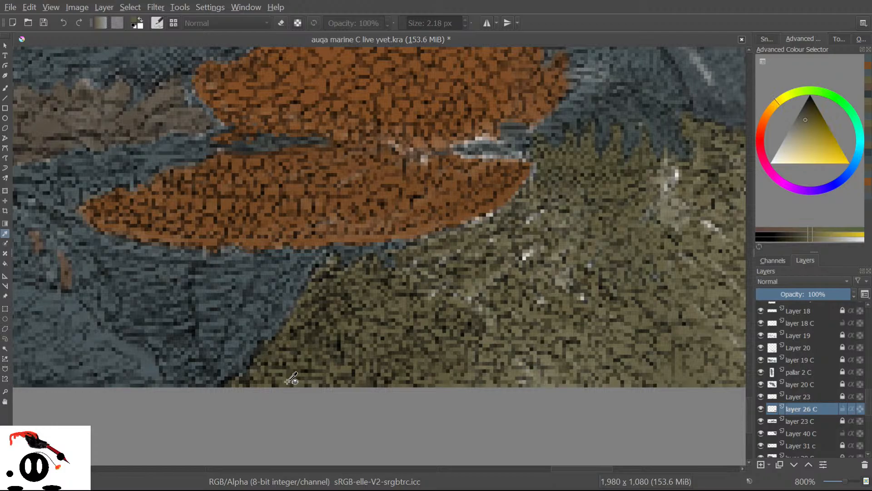
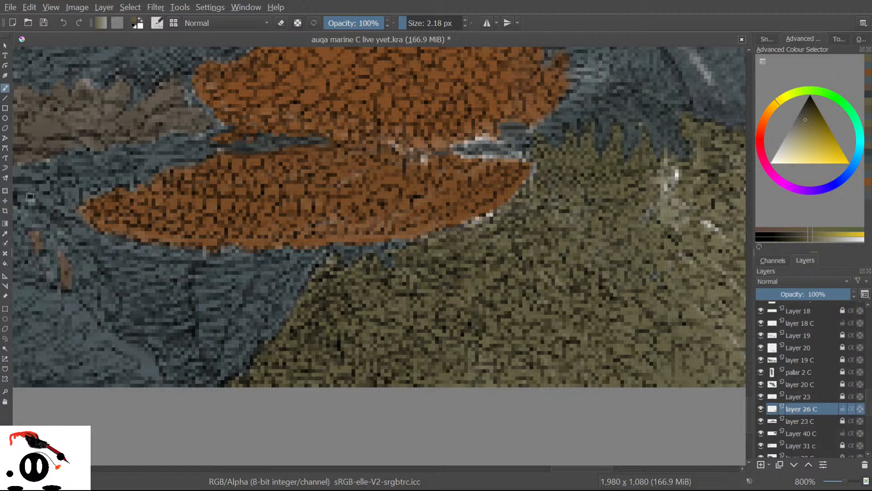
Sample the grey-blue rock colour and paint it along the lower orange coral's edge.
left_click(5, 233)
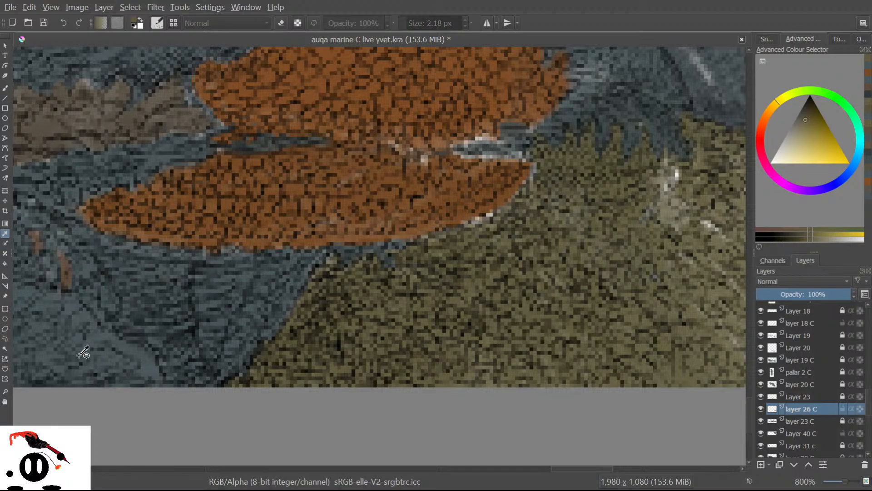
left_click(150, 364)
left_click(5, 88)
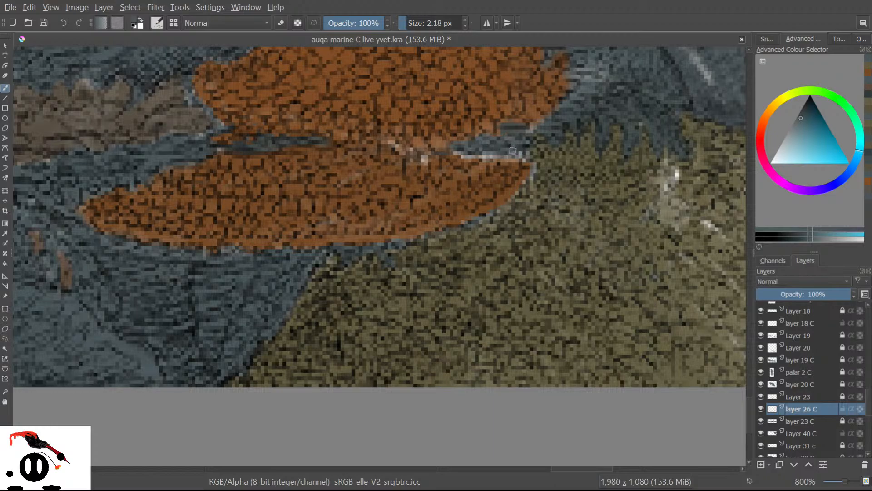
mouse_move(525, 168)
left_mouse_down()
mouse_move(508, 195)
mouse_move(464, 222)
mouse_move(488, 212)
left_mouse_up()
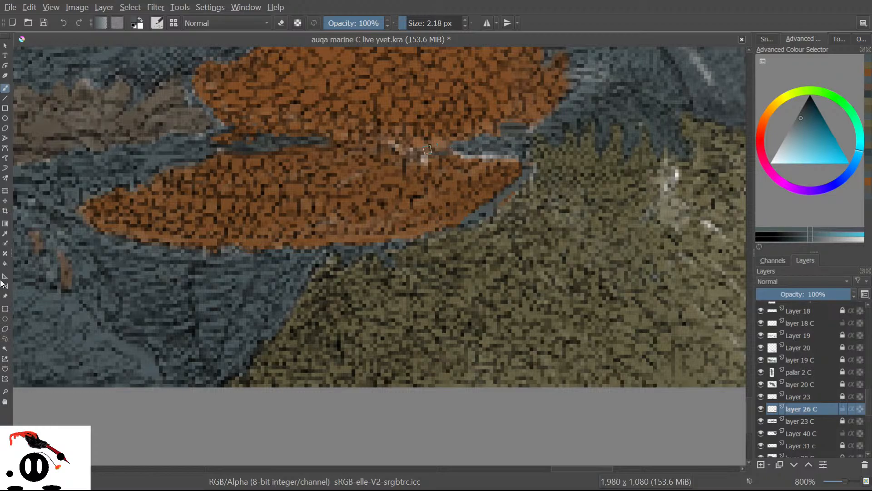
Sample the coral's orange and paint over the pale highlight and gap on the coral.
left_click(5, 233)
left_click(354, 195)
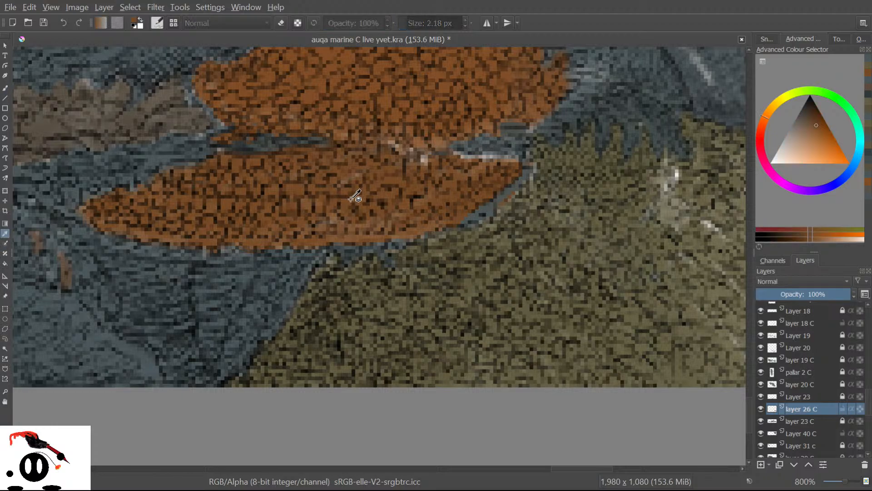
left_click(5, 88)
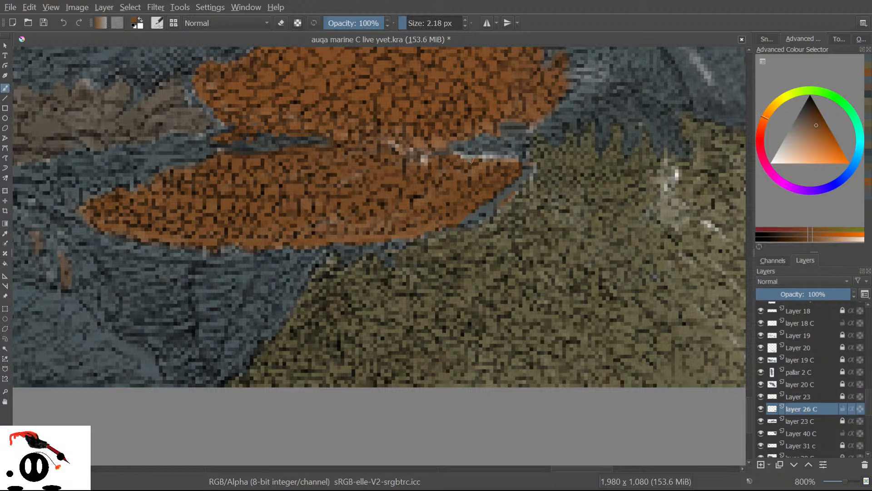
mouse_move(451, 152)
left_mouse_down()
mouse_move(404, 147)
mouse_move(424, 160)
mouse_move(417, 163)
mouse_move(426, 160)
mouse_move(392, 126)
mouse_move(410, 150)
mouse_move(379, 134)
left_mouse_up()
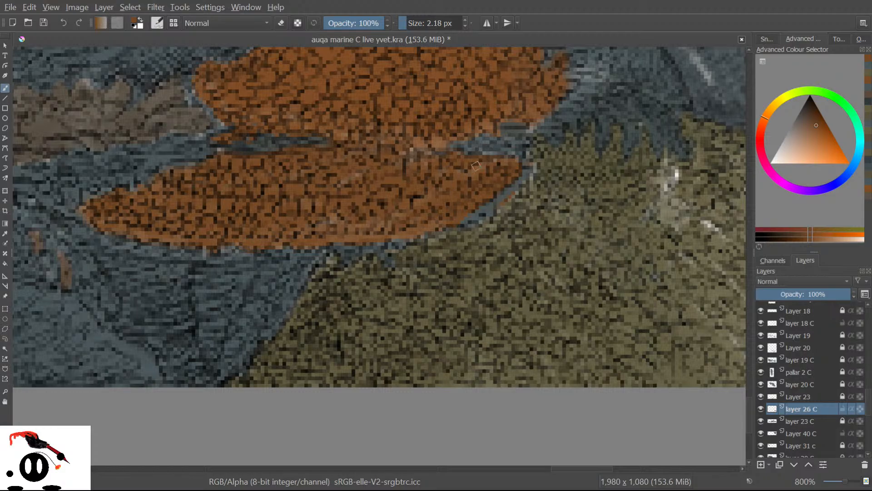
Dab blue rock colour onto the orange coral, then make the Background layer visible again.
left_click(5, 233)
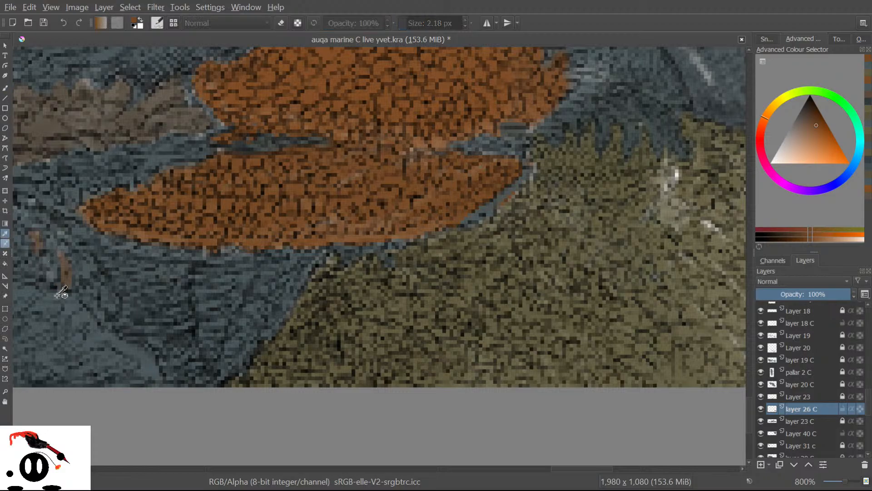
left_click(478, 216)
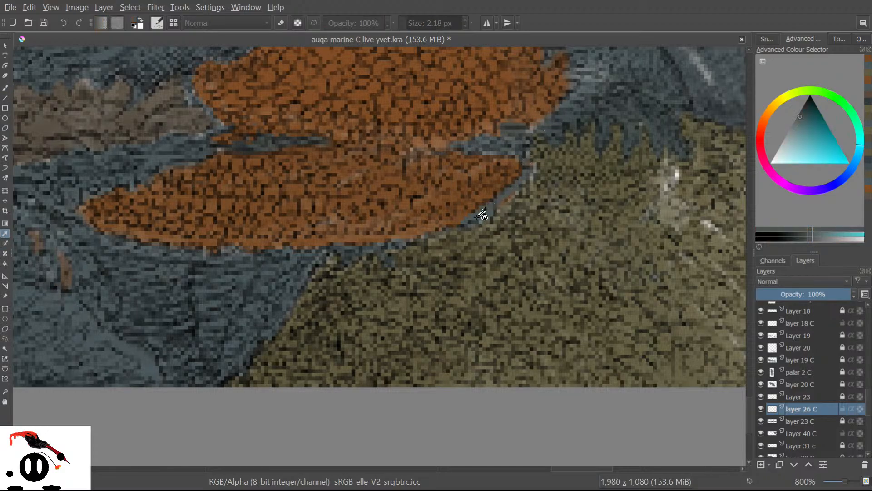
left_click(6, 88)
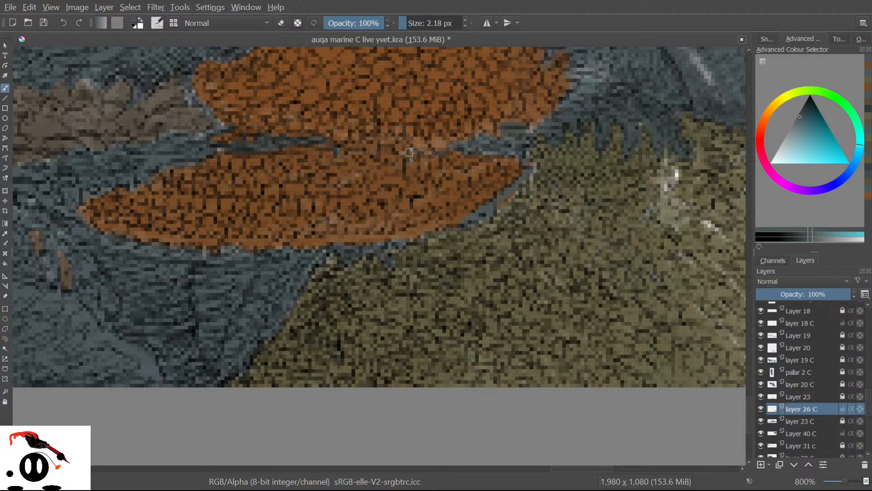
left_click_drag(414, 152, 421, 150)
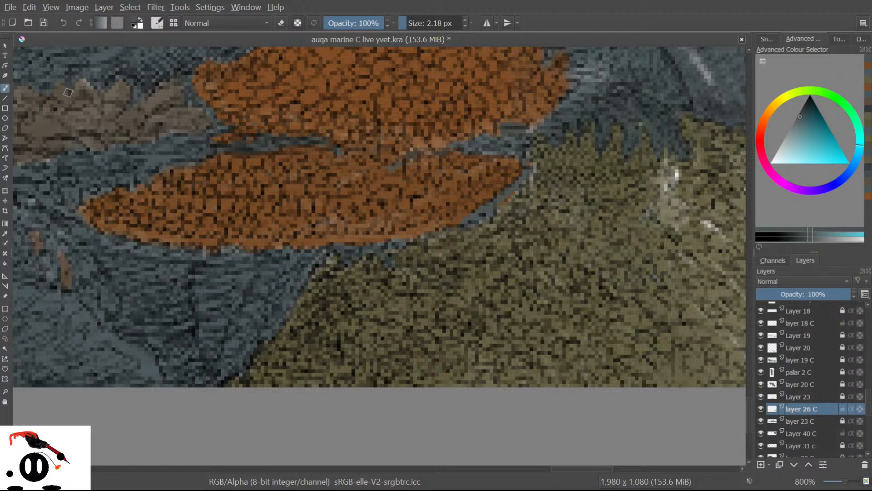
left_click_drag(869, 407, 870, 446)
left_click(761, 439)
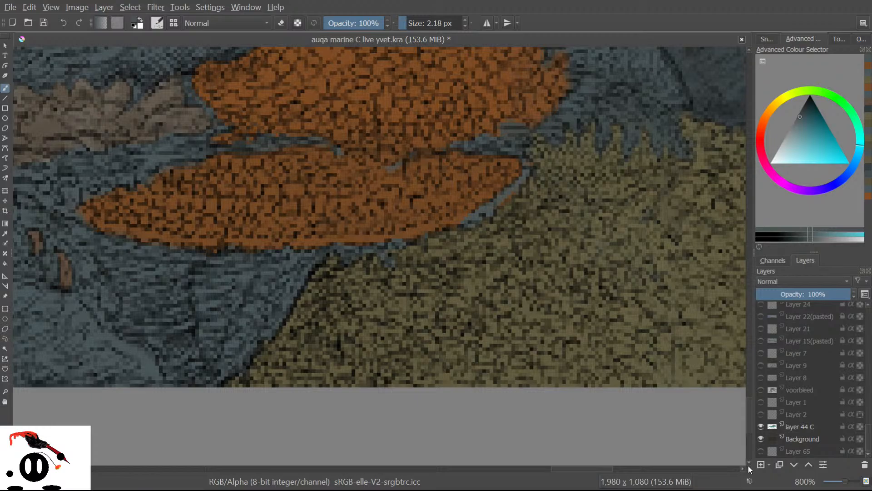
mouse_move(571, 467)
left_mouse_down()
mouse_move(579, 466)
mouse_move(524, 459)
mouse_move(526, 441)
left_mouse_up()
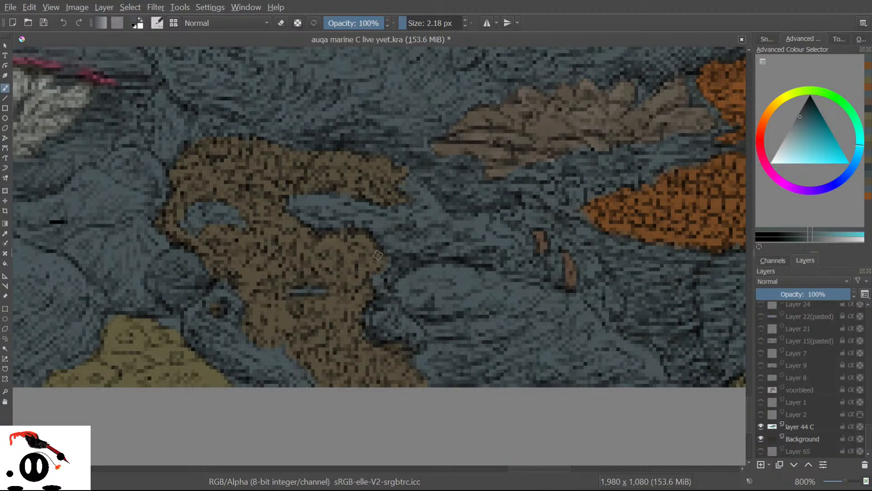
scroll(313, 206, "down", 9)
scroll(213, 56, "up", 1)
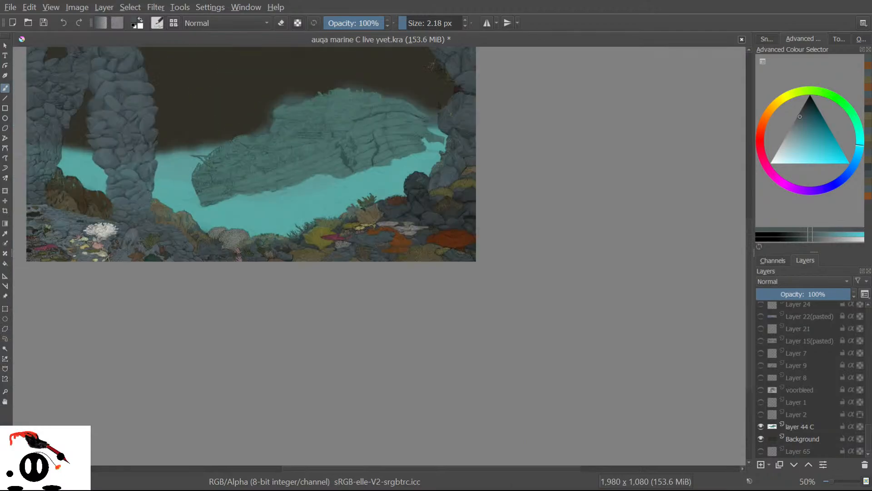
left_click(759, 436)
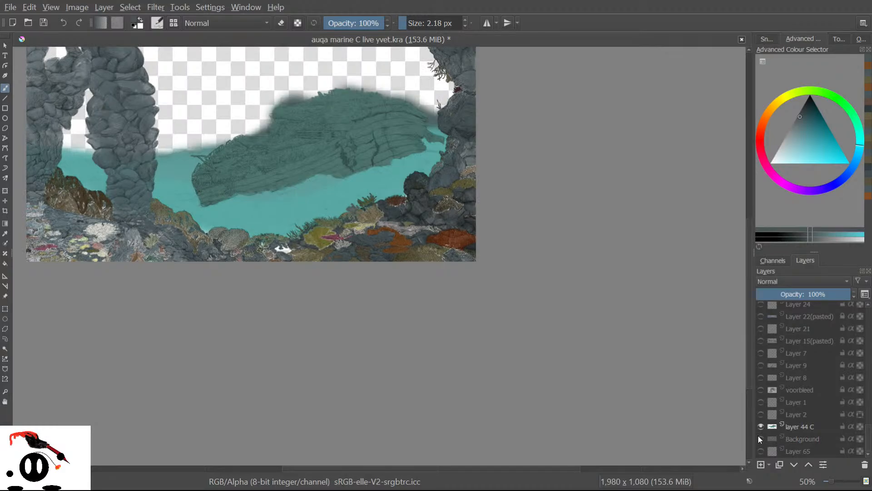
left_click(758, 436)
left_click(759, 436)
left_click(759, 436)
left_click(759, 436)
left_click(759, 436)
left_click(758, 436)
left_click(758, 435)
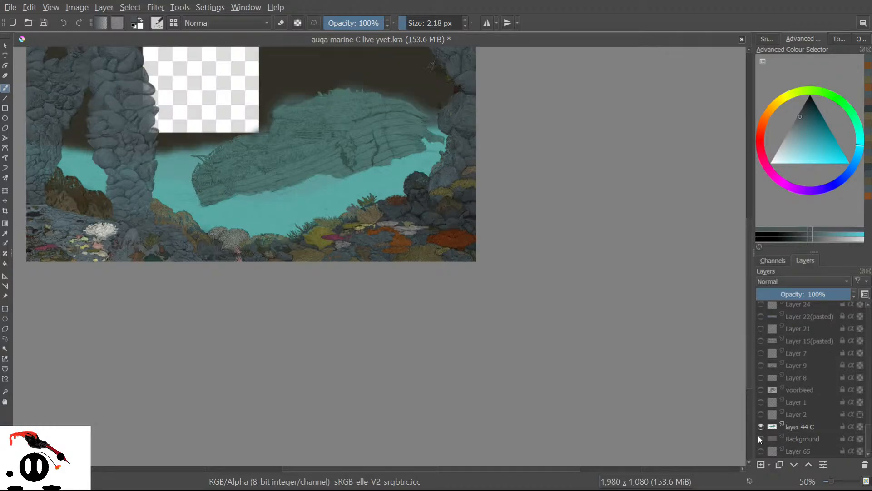
left_click(758, 435)
left_click(758, 435)
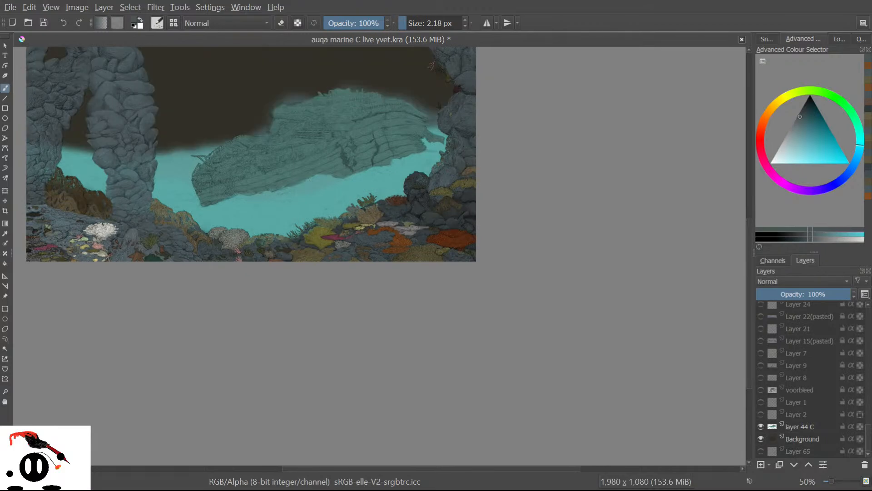
scroll(428, 228, "up", 2)
scroll(327, 277, "up", 2)
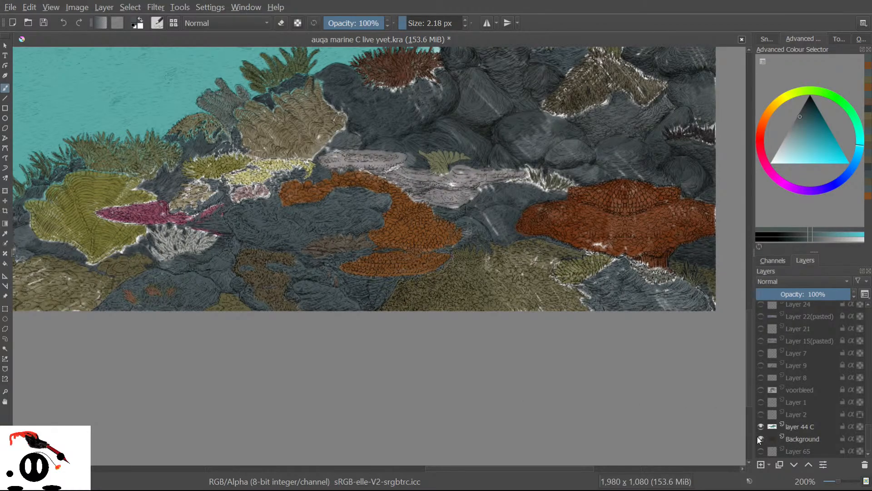
left_click(757, 437)
left_click(757, 437)
left_click(756, 439)
left_click(757, 437)
scroll(583, 209, "down", 7)
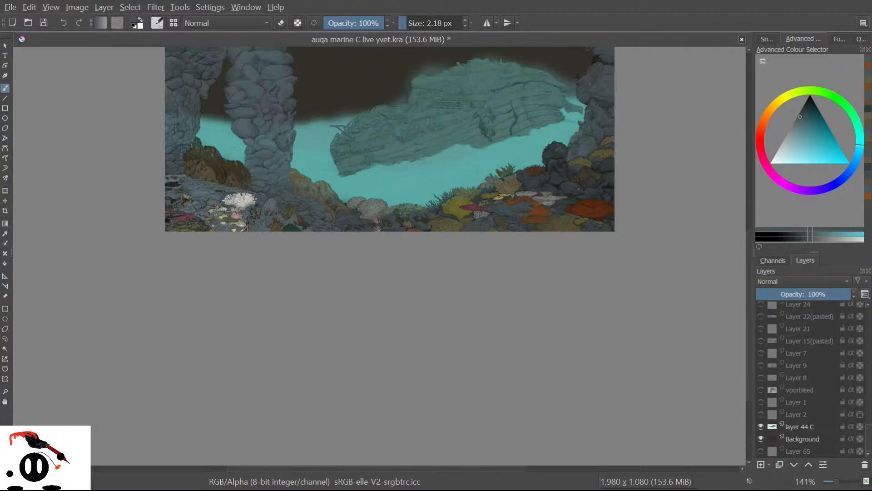
scroll(554, 151, "up", 3)
scroll(519, 141, "up", 1)
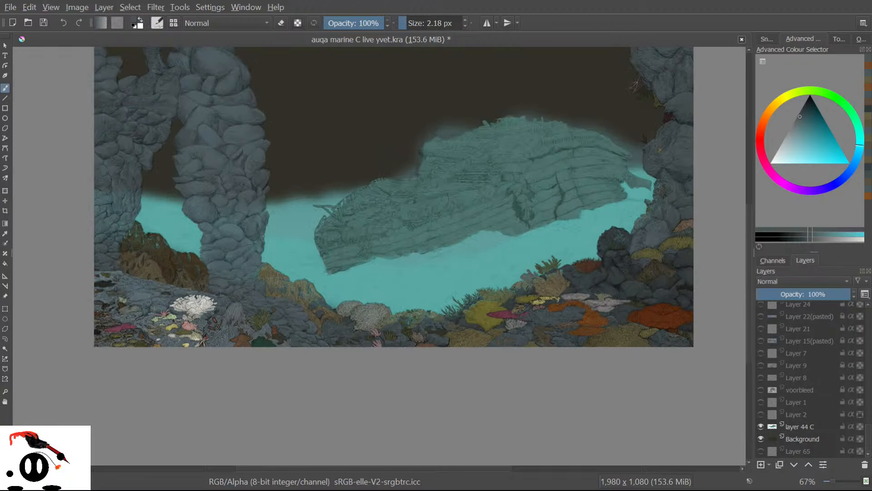
scroll(164, 386, "up", 6)
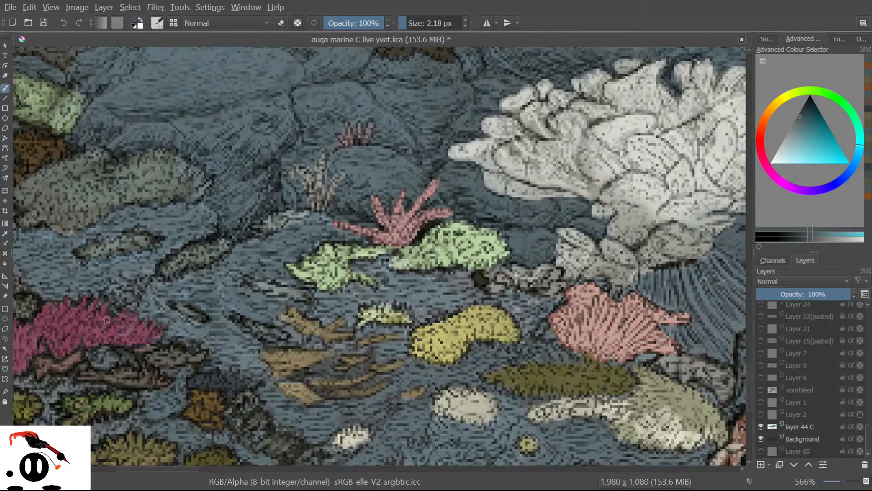
scroll(112, 336, "down", 7)
scroll(112, 337, "down", 4)
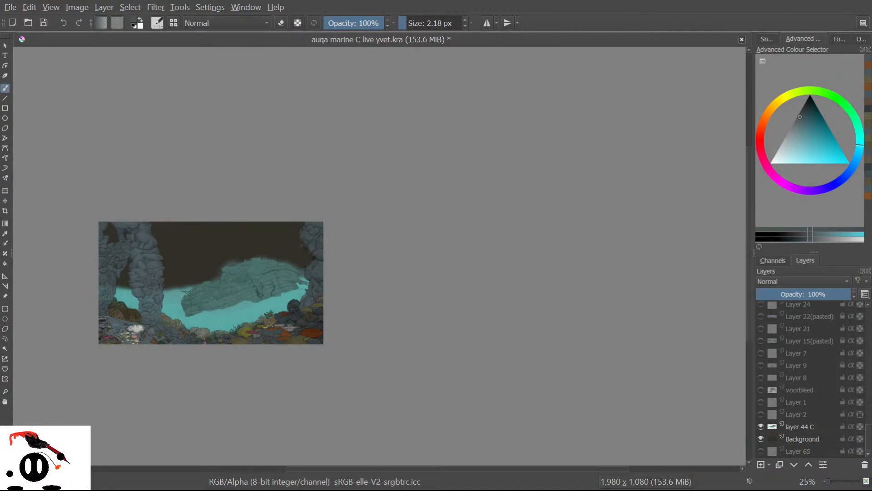
scroll(350, 233, "up", 2)
scroll(171, 348, "down", 2)
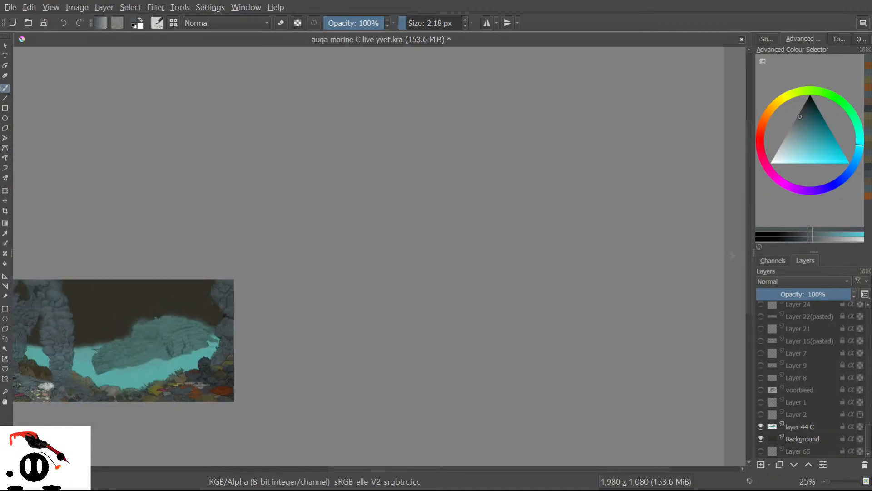
scroll(39, 164, "up", 3)
scroll(226, 296, "down", 5)
scroll(233, 299, "up", 2)
scroll(327, 243, "down", 2)
scroll(204, 281, "up", 5)
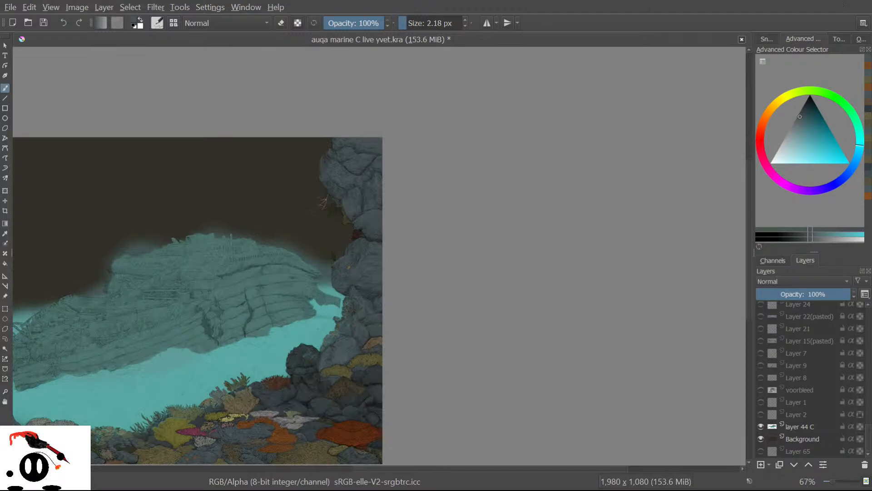
scroll(243, 354, "down", 4)
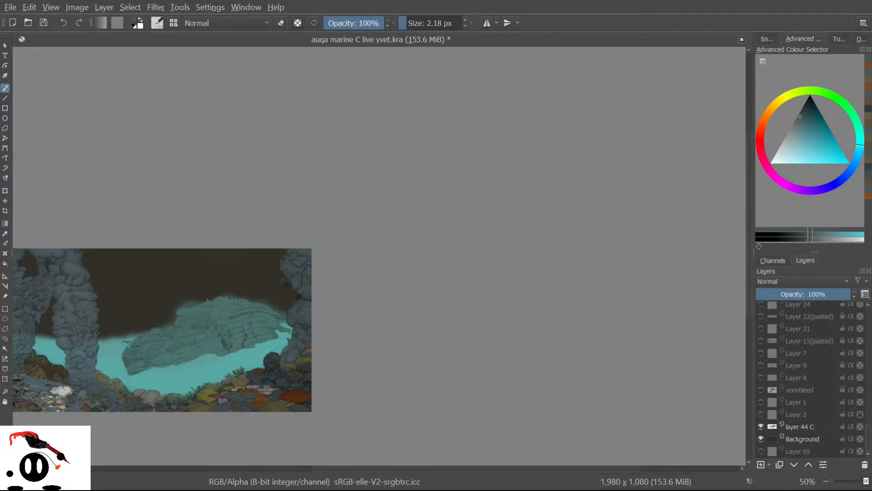
scroll(191, 390, "up", 4)
scroll(229, 350, "up", 2)
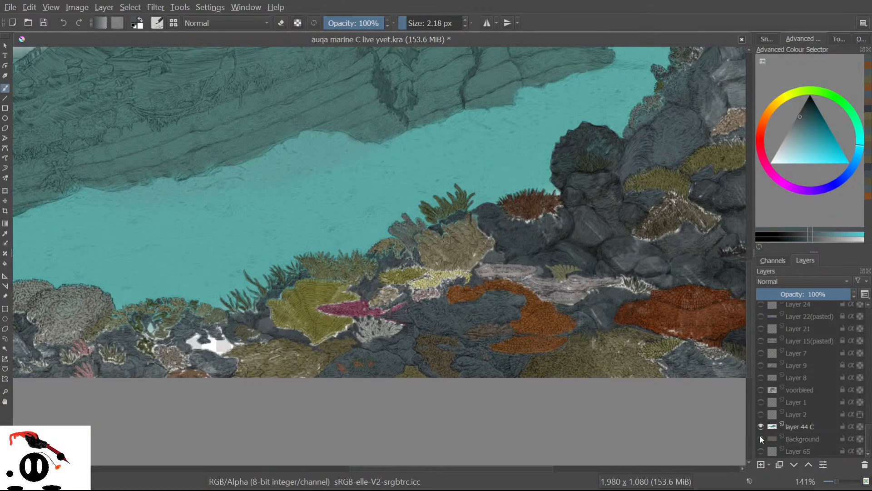
Toggle the Background layer on and off repeatedly while zooming around the reef to compare gaps.
left_click(760, 437)
left_click(760, 437)
left_click(760, 437)
left_click(760, 437)
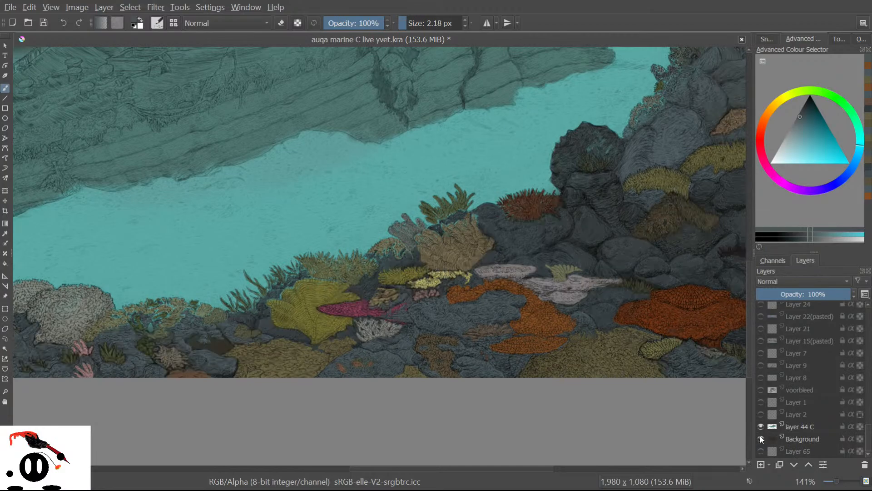
left_click(760, 437)
left_click(760, 437)
left_click(760, 437)
left_click(760, 437)
left_click(760, 437)
left_click(760, 437)
left_click(760, 437)
left_click(760, 437)
scroll(195, 325, "up", 4)
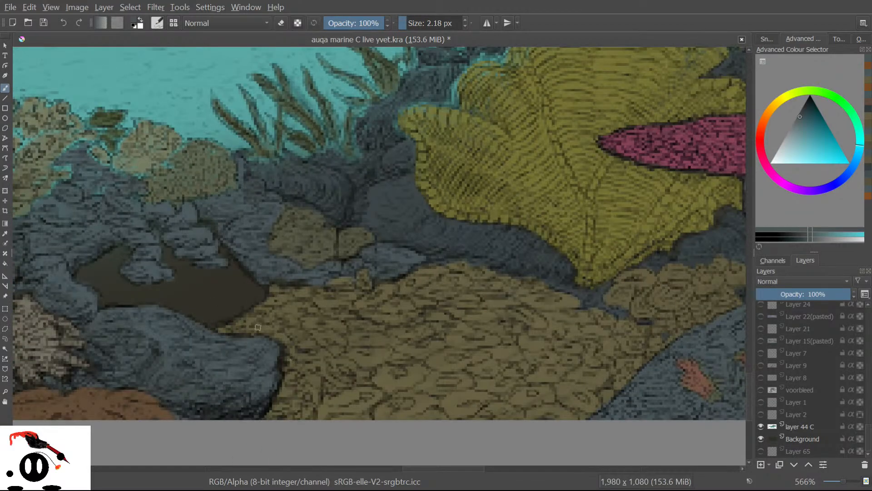
scroll(318, 352, "down", 3)
scroll(495, 362, "down", 3)
scroll(596, 362, "up", 1)
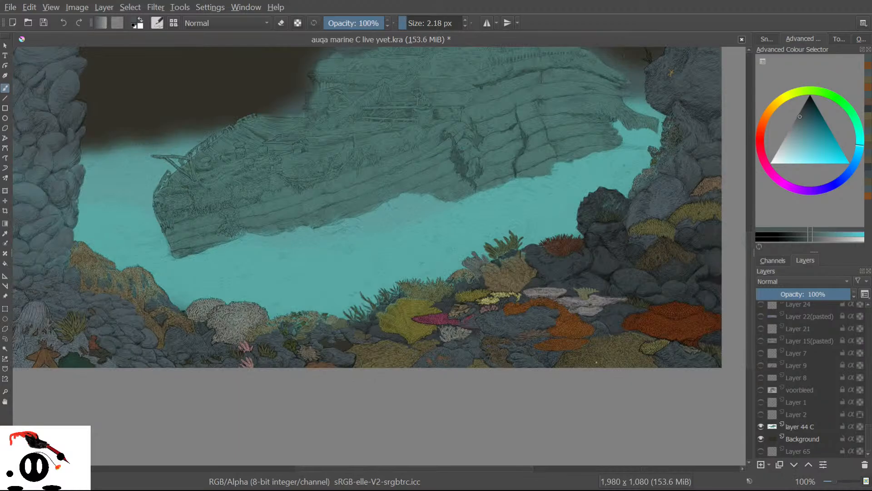
scroll(517, 389, "up", 2)
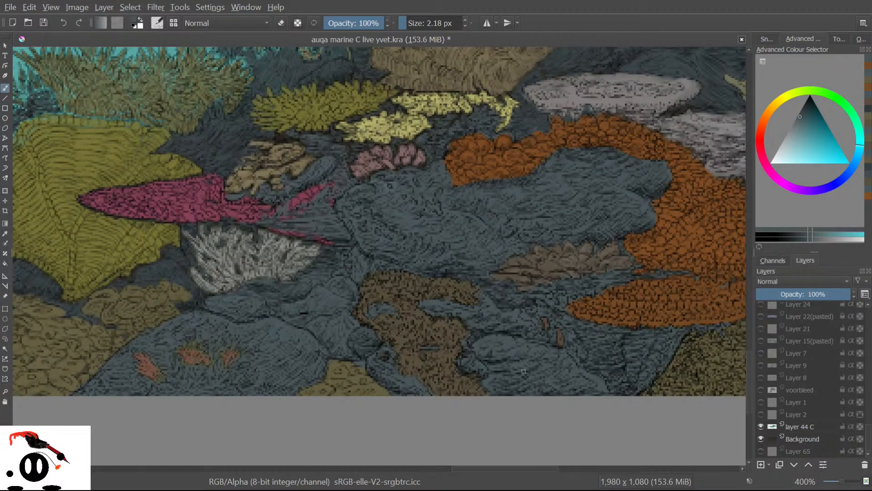
scroll(524, 371, "up", 1)
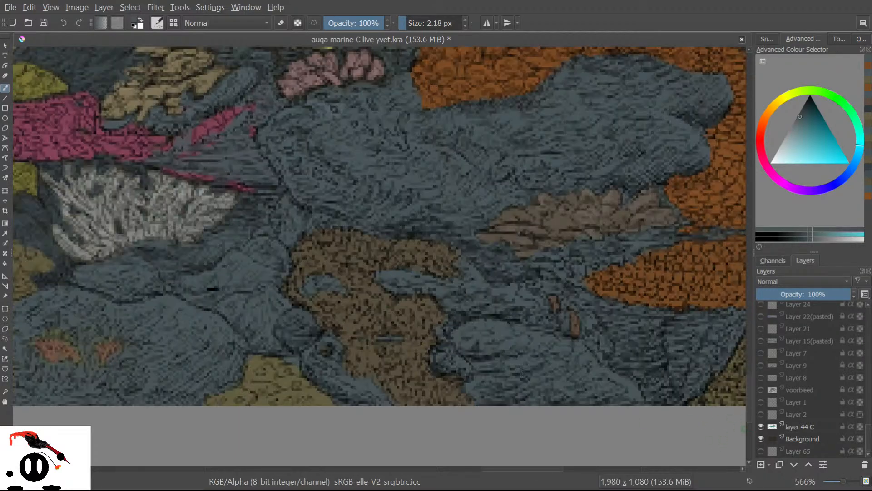
Recheck the reef with Background shown and hidden, leaving it hidden to expose the white gaps.
left_click(760, 439)
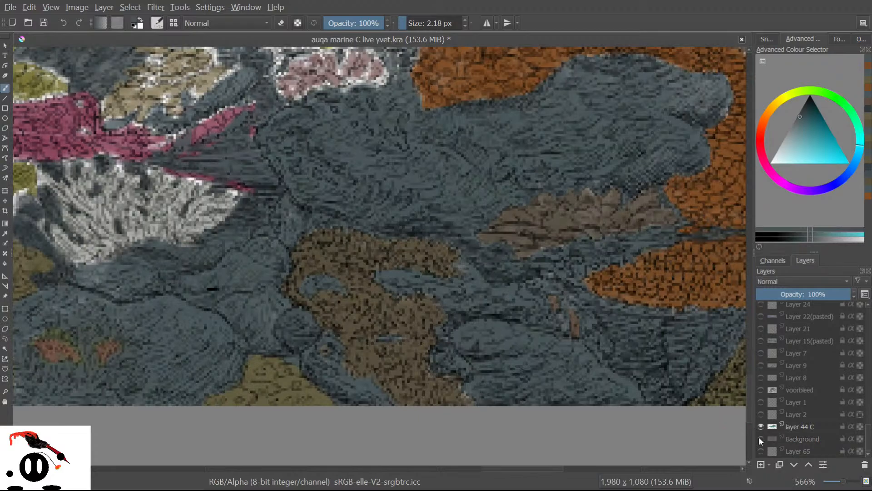
left_click(760, 438)
scroll(534, 257, "down", 2)
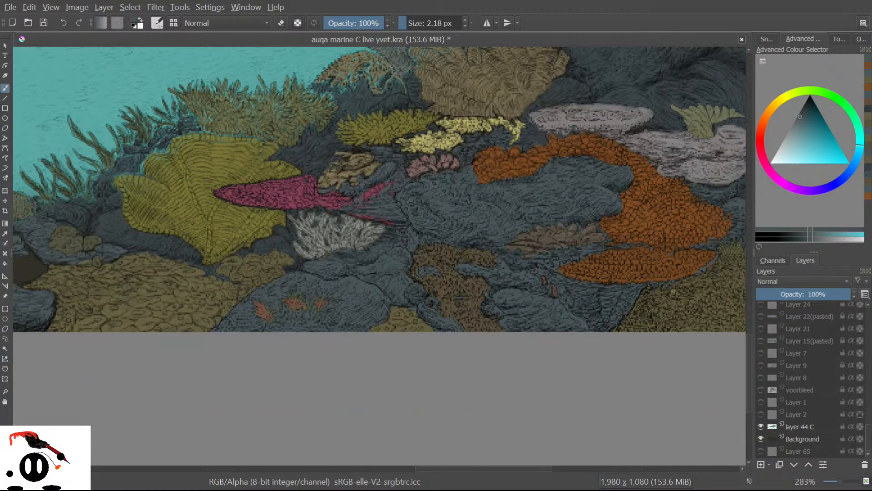
scroll(675, 255, "up", 1)
scroll(578, 233, "down", 1)
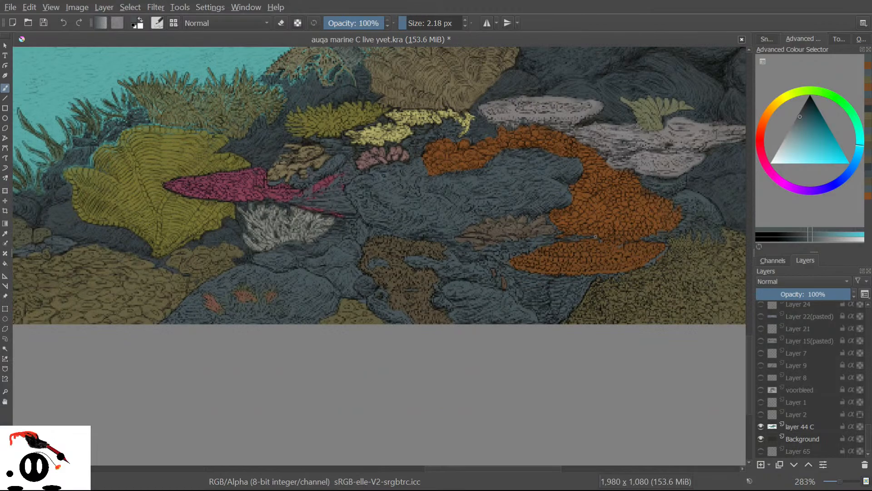
scroll(169, 74, "up", 1)
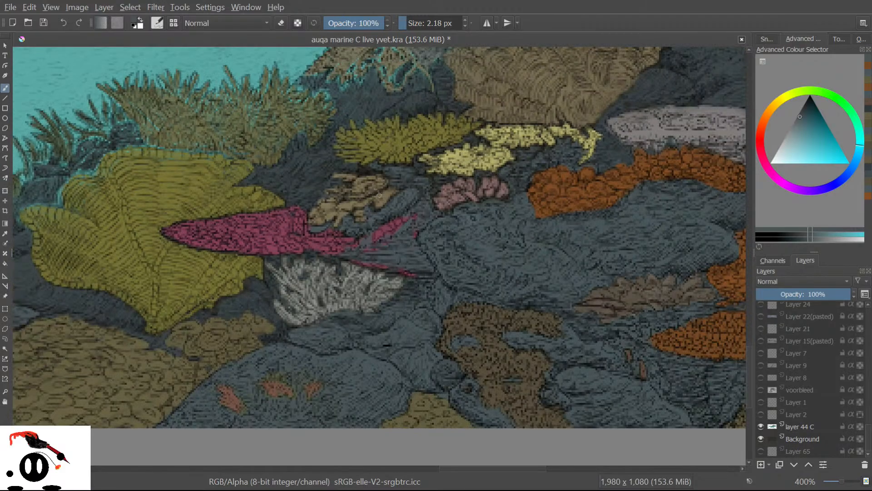
scroll(185, 219, "up", 3)
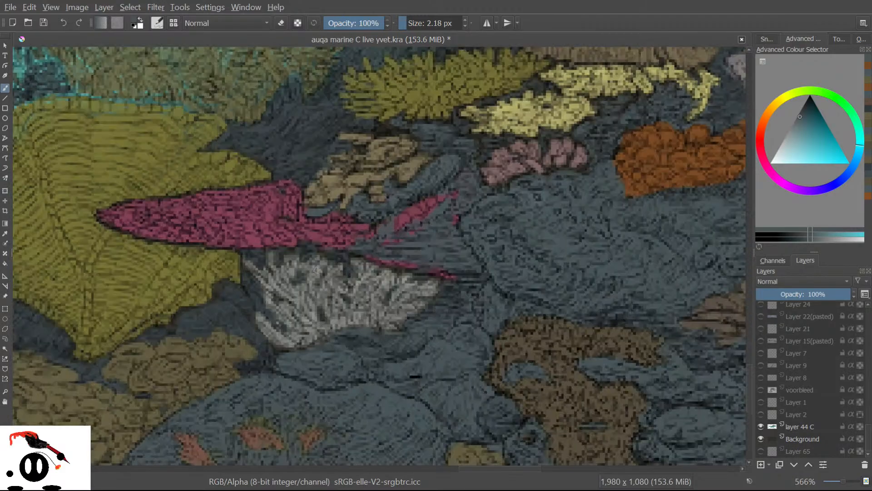
scroll(189, 247, "down", 9)
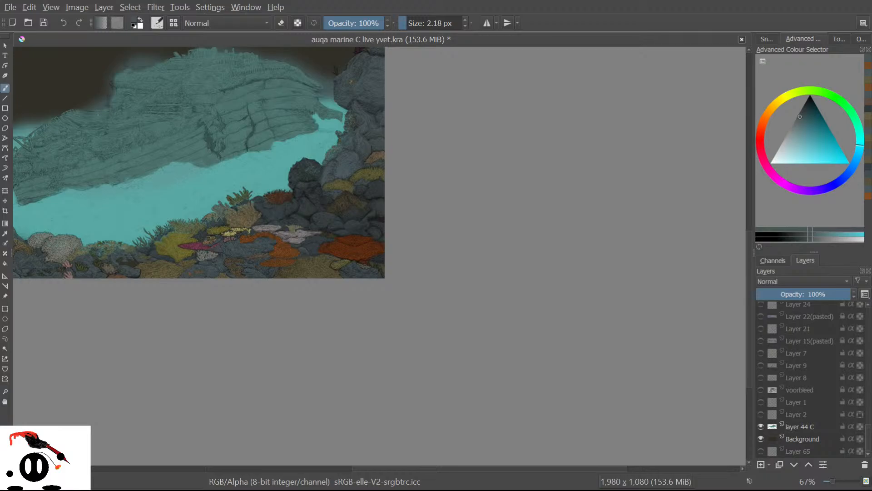
scroll(486, 232, "up", 2)
scroll(212, 239, "down", 1)
scroll(114, 288, "up", 4)
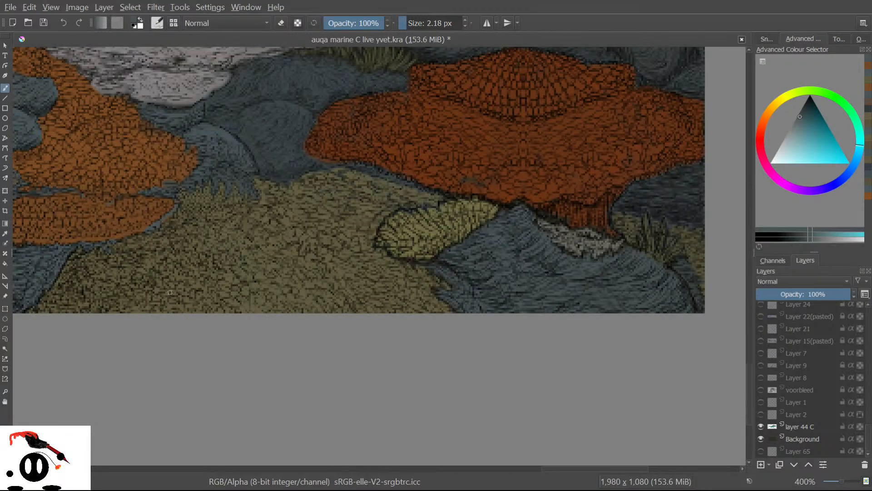
left_click(758, 435)
scroll(85, 275, "up", 1)
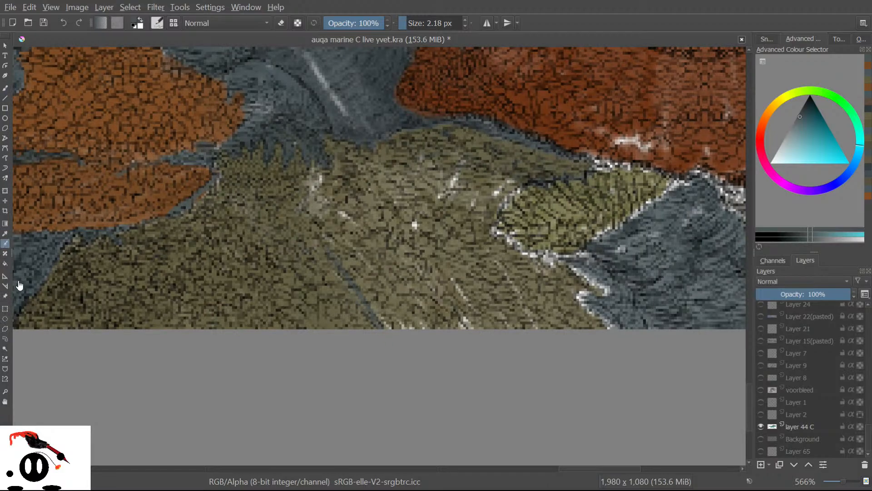
Sample the coral's olive, enlarge the brush to about 20 px and paint over the pale specks and streaks.
left_click(5, 233)
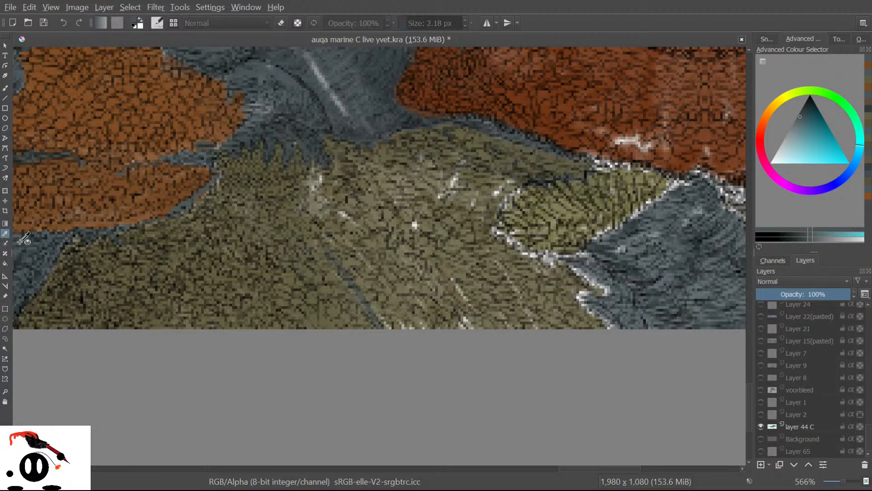
left_click(90, 312)
left_click(3, 91)
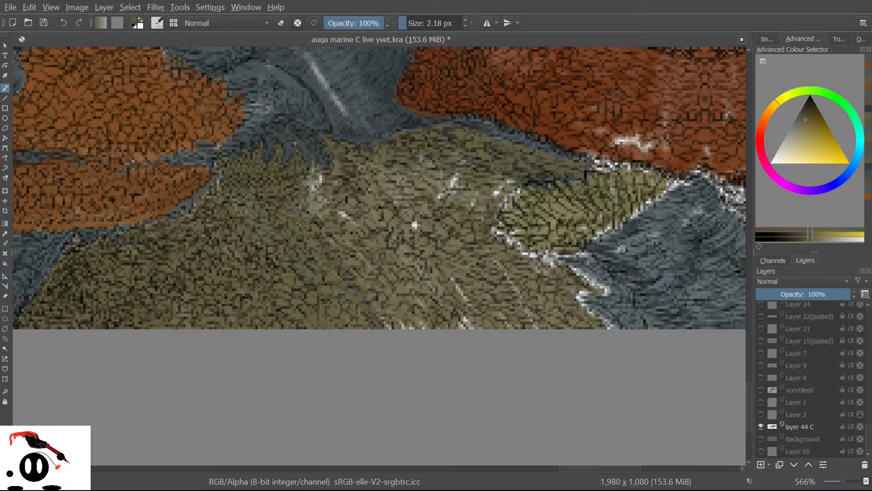
left_click_drag(406, 16, 416, 16)
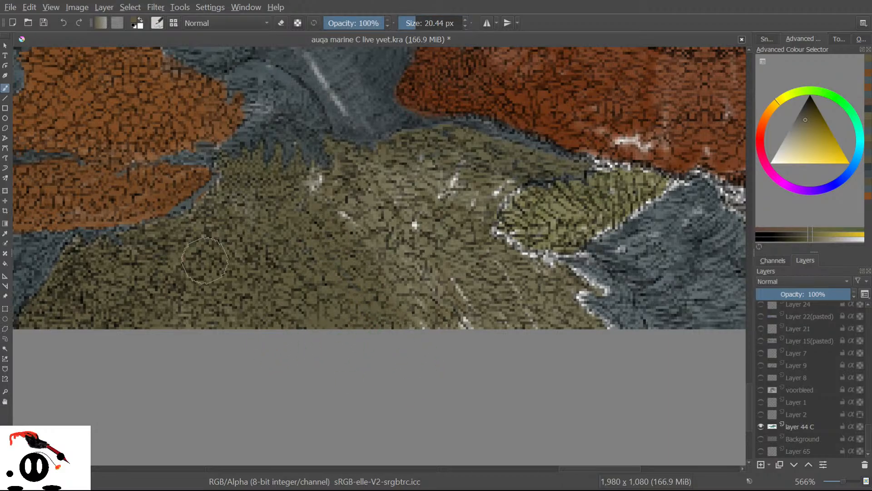
mouse_move(265, 217)
left_mouse_down()
mouse_move(238, 227)
mouse_move(239, 212)
mouse_move(420, 340)
mouse_move(413, 310)
mouse_move(429, 266)
mouse_move(417, 204)
mouse_move(434, 210)
mouse_move(461, 247)
mouse_move(534, 365)
mouse_move(530, 314)
mouse_move(539, 323)
mouse_move(556, 299)
mouse_move(560, 326)
left_mouse_up()
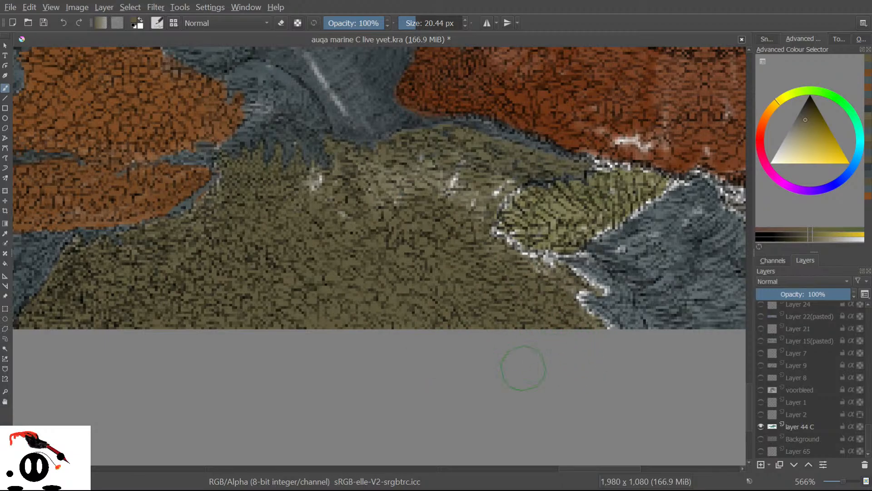
mouse_move(394, 213)
left_mouse_down()
mouse_move(380, 177)
mouse_move(369, 214)
mouse_move(350, 199)
left_mouse_up()
mouse_move(330, 255)
left_mouse_down()
mouse_move(327, 191)
mouse_move(299, 218)
left_mouse_up()
mouse_move(439, 163)
left_mouse_down()
mouse_move(424, 195)
mouse_move(443, 185)
mouse_move(447, 205)
mouse_move(480, 185)
mouse_move(464, 213)
mouse_move(502, 181)
mouse_move(481, 205)
mouse_move(472, 200)
mouse_move(481, 171)
mouse_move(441, 194)
left_mouse_up()
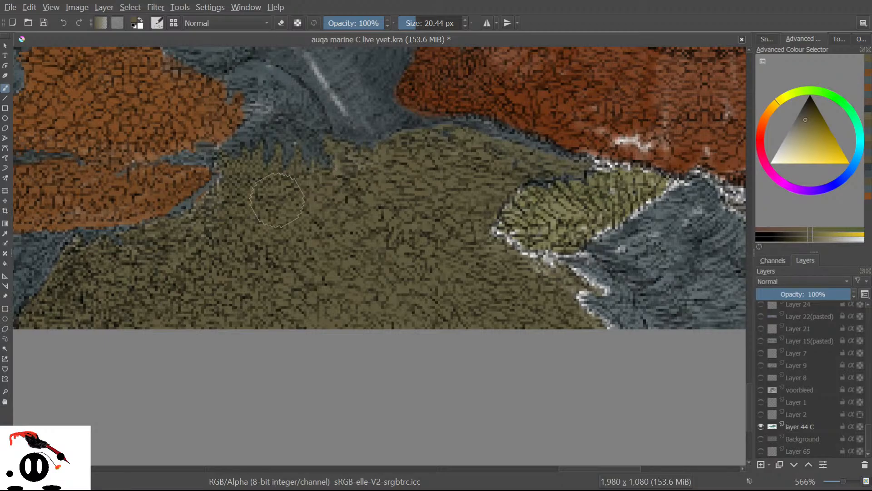
left_click(3, 234)
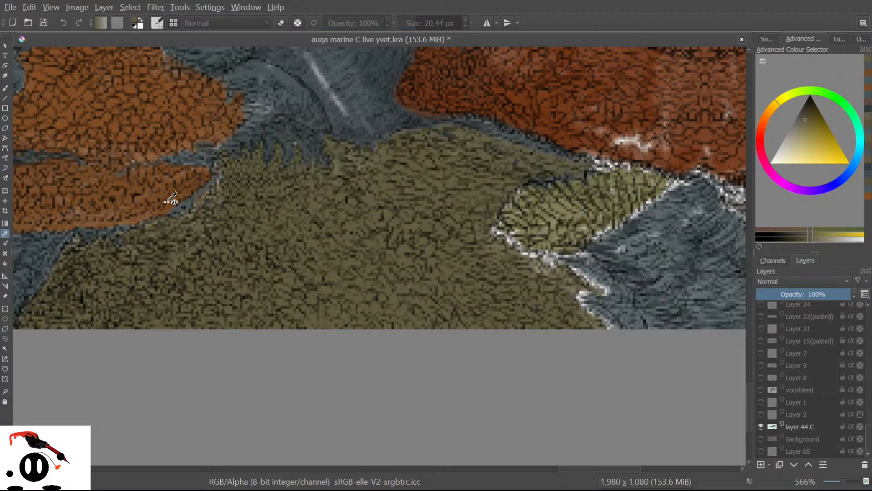
Sample the dark blue-grey rock colour and stroke over the light streaks on the large rock.
left_click(286, 73)
left_click(5, 87)
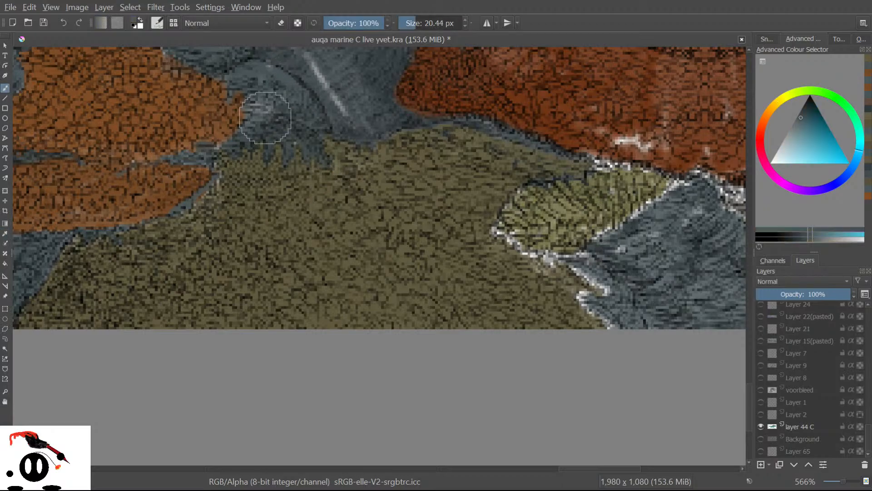
mouse_move(334, 98)
left_mouse_down()
mouse_move(317, 80)
mouse_move(323, 68)
mouse_move(337, 69)
mouse_move(308, 73)
mouse_move(303, 107)
mouse_move(272, 108)
left_mouse_up()
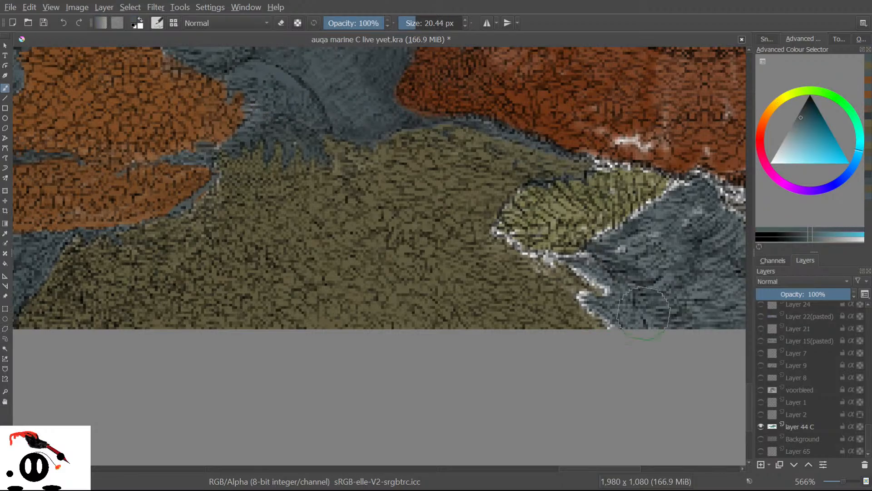
mouse_move(748, 396)
left_mouse_down()
mouse_move(746, 348)
mouse_move(735, 407)
mouse_move(748, 306)
mouse_move(737, 252)
mouse_move(735, 419)
mouse_move(736, 328)
mouse_move(735, 367)
mouse_move(734, 359)
left_mouse_up()
mouse_move(417, 133)
left_mouse_down()
mouse_move(384, 110)
mouse_move(392, 91)
mouse_move(468, 154)
mouse_move(520, 183)
mouse_move(590, 199)
mouse_move(613, 227)
mouse_move(569, 218)
mouse_move(523, 186)
mouse_move(515, 115)
mouse_move(515, 131)
left_mouse_up()
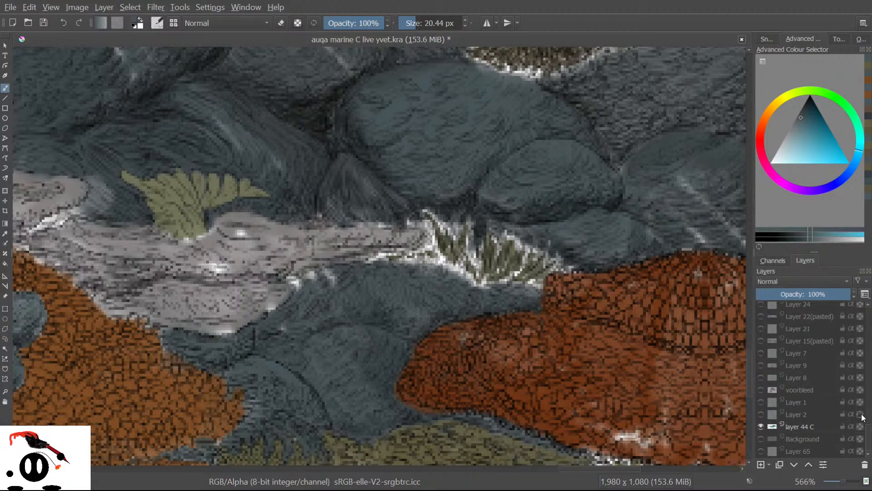
Toggle layer 26 C repeatedly to compare with the greyscale layer beneath, then pan toward the olive coral.
scroll(865, 412, "up", 4)
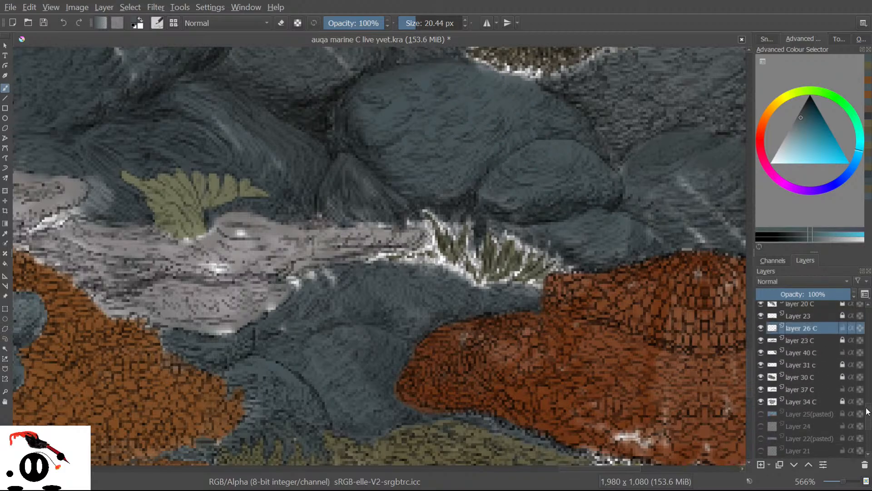
left_click(760, 332)
left_click(760, 334)
left_click(760, 333)
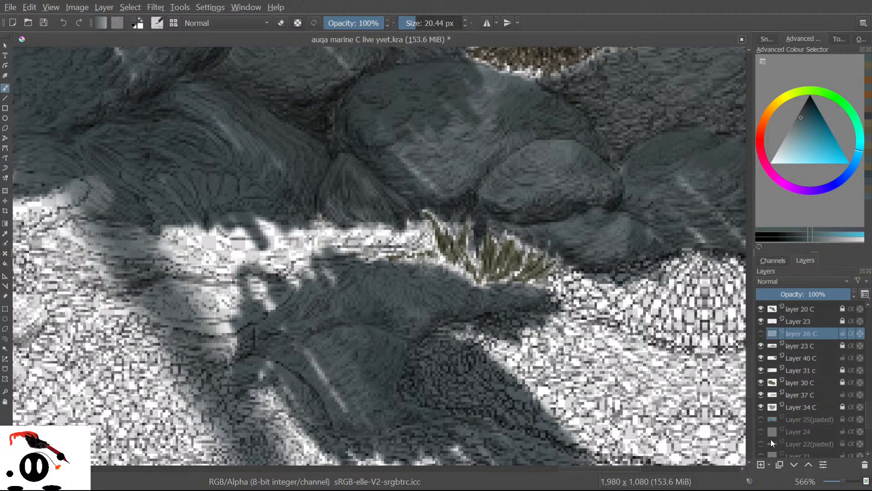
left_click(761, 332)
left_click(761, 331)
left_click(762, 331)
left_click(761, 331)
left_click(759, 330)
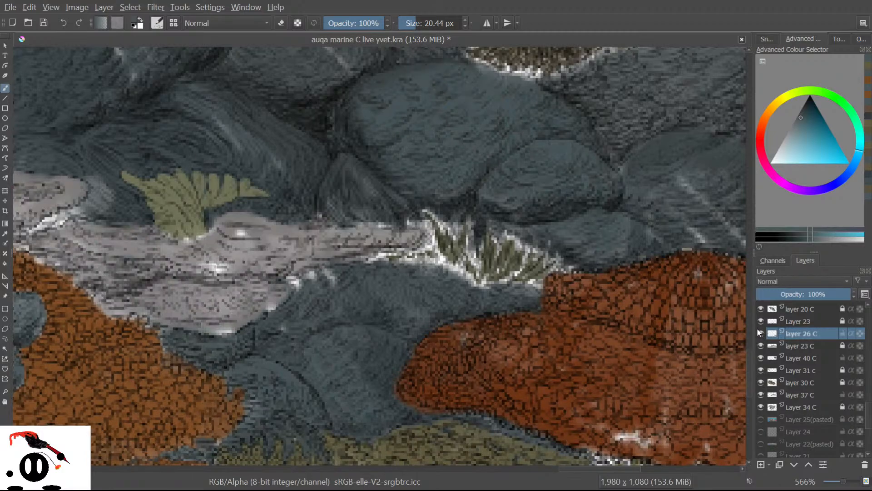
left_click(760, 332)
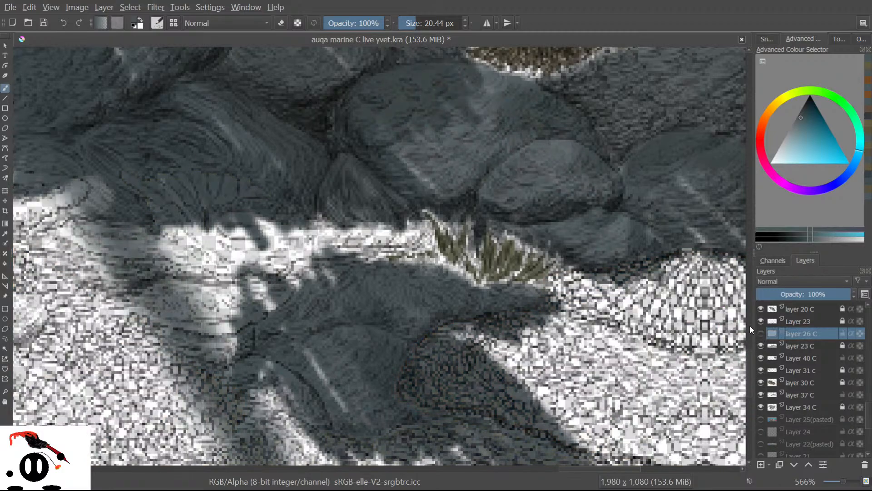
left_click_drag(747, 362, 746, 380)
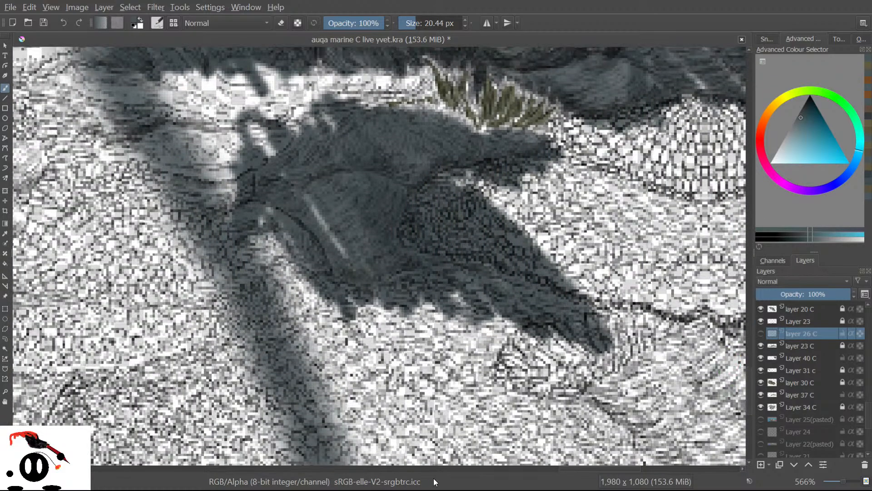
left_click_drag(574, 468, 447, 461)
Flip layer 26 C on and off several times, leaving it visible.
left_click(761, 333)
left_click(761, 335)
left_click(761, 336)
left_click(761, 335)
left_click(762, 335)
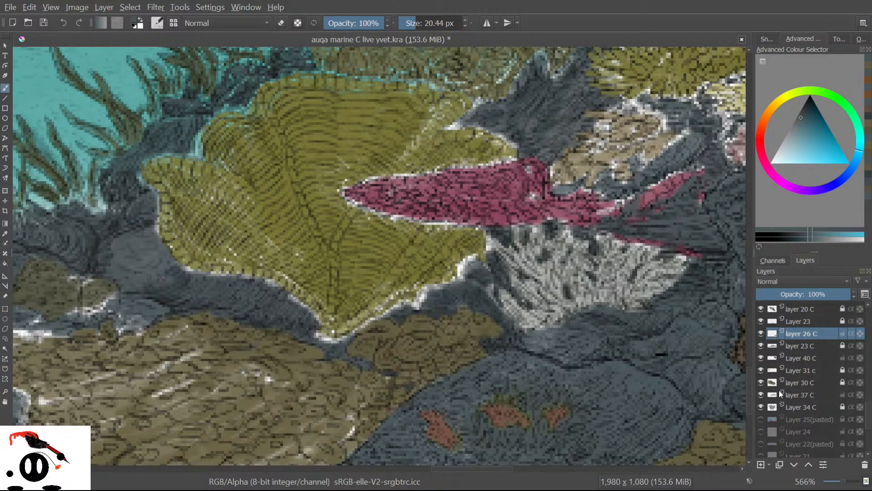
left_click_drag(481, 470, 503, 468)
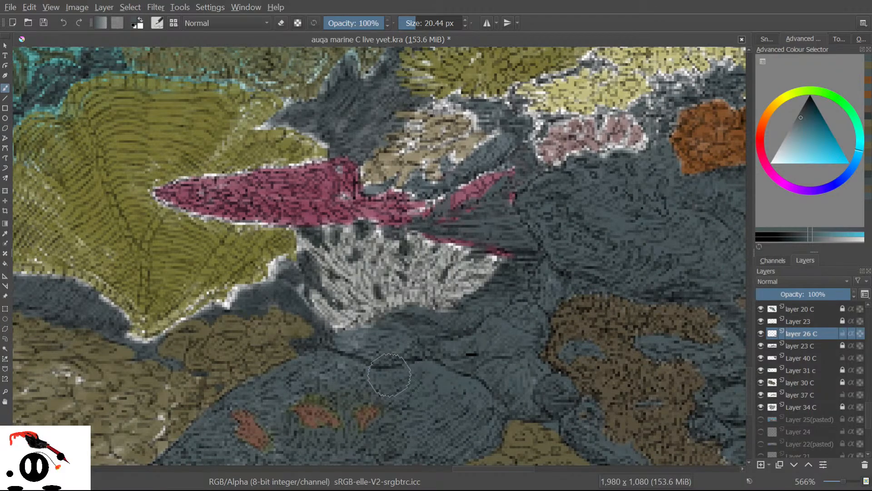
Darken the light grey-blue patch below the white coral, then briefly hide layer 26 C.
left_click_drag(353, 348, 366, 338)
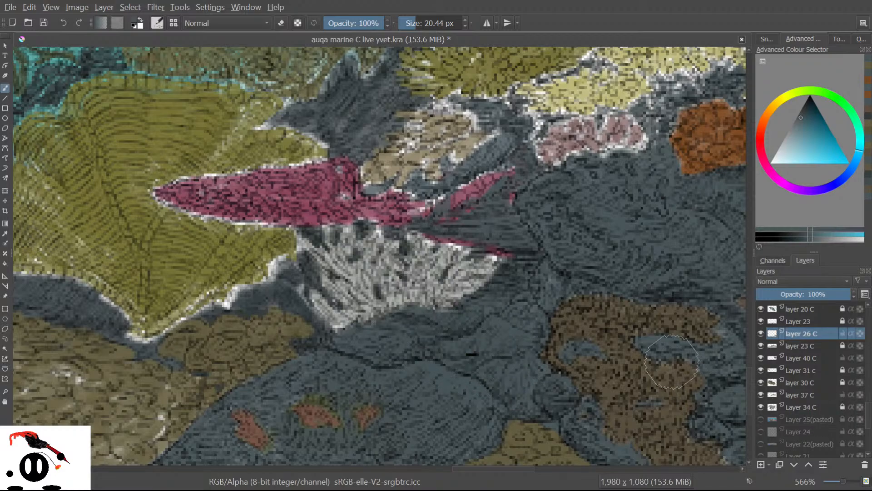
left_click_drag(749, 392, 743, 404)
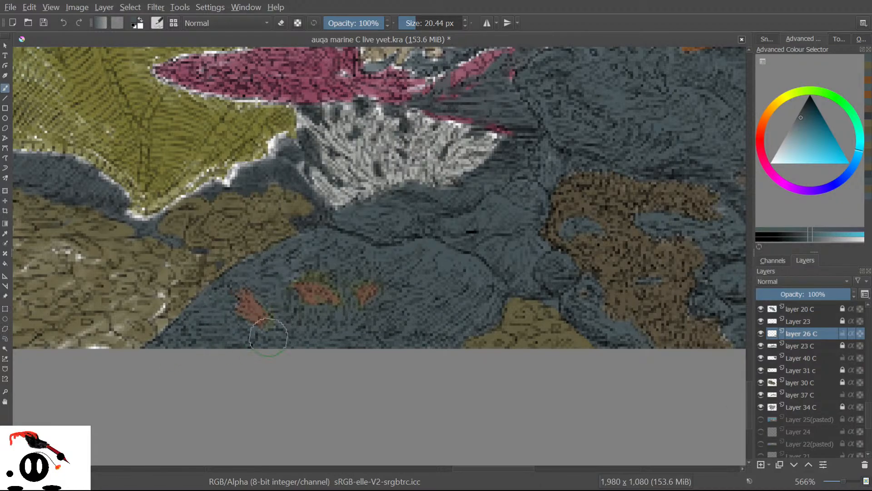
mouse_move(457, 467)
left_mouse_down()
mouse_move(602, 470)
mouse_move(583, 470)
left_mouse_up()
left_click(761, 333, "shift")
Show layer 26 C again and paint dark grey-blue over the light streaks and white spots on the rock.
left_click(760, 333, "shift")
mouse_move(610, 296)
left_mouse_down()
mouse_move(674, 352)
mouse_move(688, 335)
mouse_move(682, 297)
mouse_move(711, 325)
mouse_move(699, 345)
mouse_move(546, 298)
mouse_move(534, 331)
mouse_move(553, 379)
mouse_move(532, 385)
mouse_move(451, 305)
left_mouse_up()
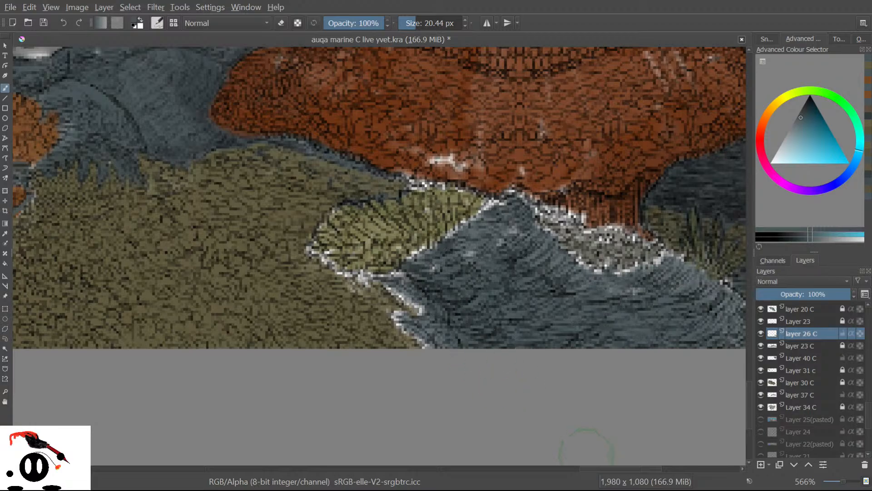
mouse_move(750, 407)
left_mouse_down()
mouse_move(748, 396)
mouse_move(745, 406)
left_mouse_up()
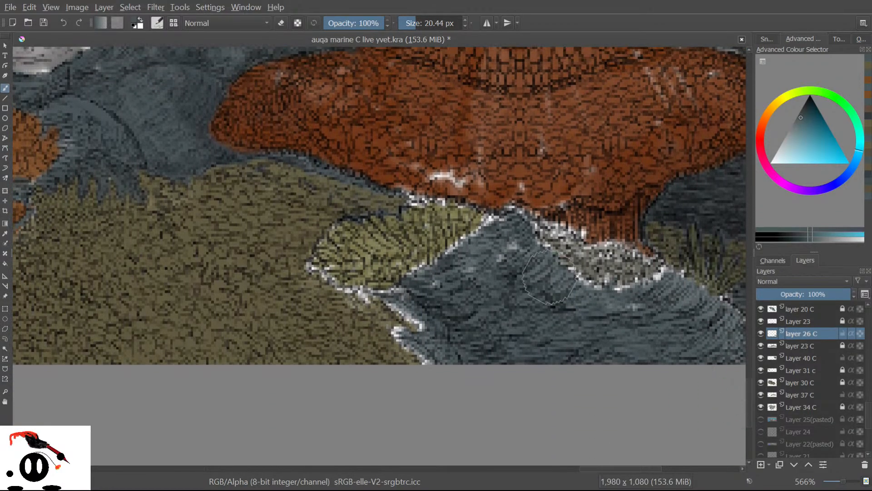
mouse_move(584, 309)
left_mouse_down()
mouse_move(614, 307)
mouse_move(602, 313)
mouse_move(533, 274)
mouse_move(536, 298)
mouse_move(505, 270)
mouse_move(483, 306)
mouse_move(473, 266)
mouse_move(504, 238)
mouse_move(459, 282)
mouse_move(464, 274)
mouse_move(445, 271)
mouse_move(428, 280)
mouse_move(474, 258)
mouse_move(454, 265)
mouse_move(498, 224)
mouse_move(473, 265)
mouse_move(421, 307)
mouse_move(404, 303)
mouse_move(415, 318)
mouse_move(403, 302)
mouse_move(431, 342)
mouse_move(403, 332)
mouse_move(440, 346)
left_mouse_up()
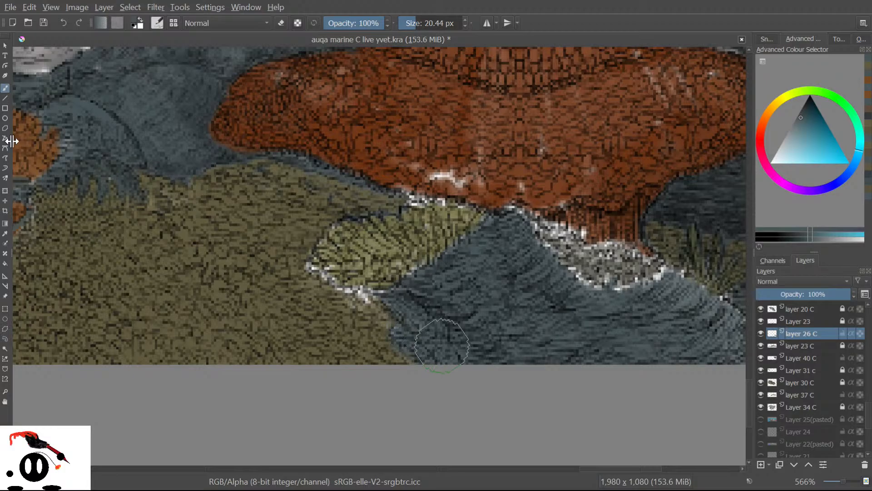
left_click(4, 234)
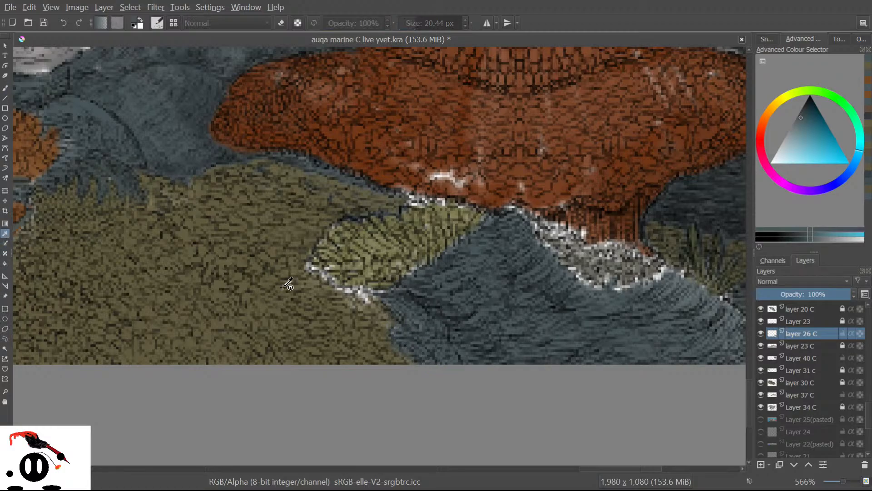
Sample the coral's olive, shrink the brush to about 8 px and darken the light green patch.
left_click(348, 244)
key("b")
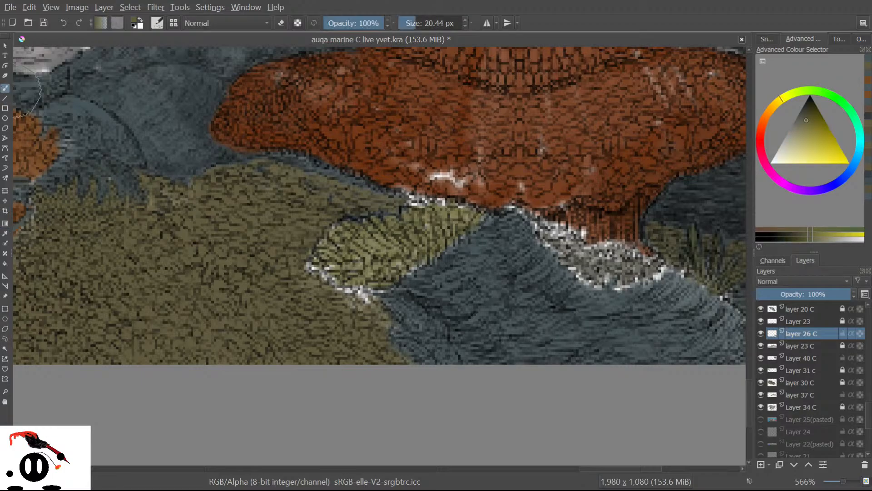
left_click_drag(415, 21, 409, 21)
mouse_move(407, 253)
left_mouse_down()
mouse_move(374, 255)
mouse_move(379, 241)
mouse_move(349, 250)
mouse_move(373, 257)
mouse_move(364, 269)
mouse_move(404, 260)
mouse_move(386, 270)
mouse_move(393, 275)
mouse_move(353, 273)
mouse_move(351, 282)
mouse_move(363, 271)
mouse_move(321, 264)
mouse_move(331, 261)
mouse_move(322, 250)
mouse_move(336, 254)
mouse_move(322, 253)
mouse_move(360, 236)
left_mouse_up()
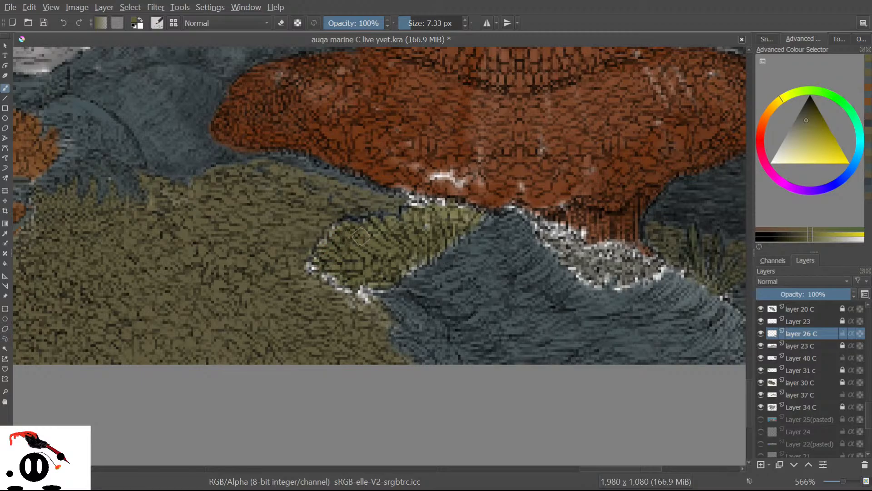
With a 2 px brush and a nearby sampled olive, cover the white seam pixels along the coral.
left_click_drag(411, 22, 405, 21)
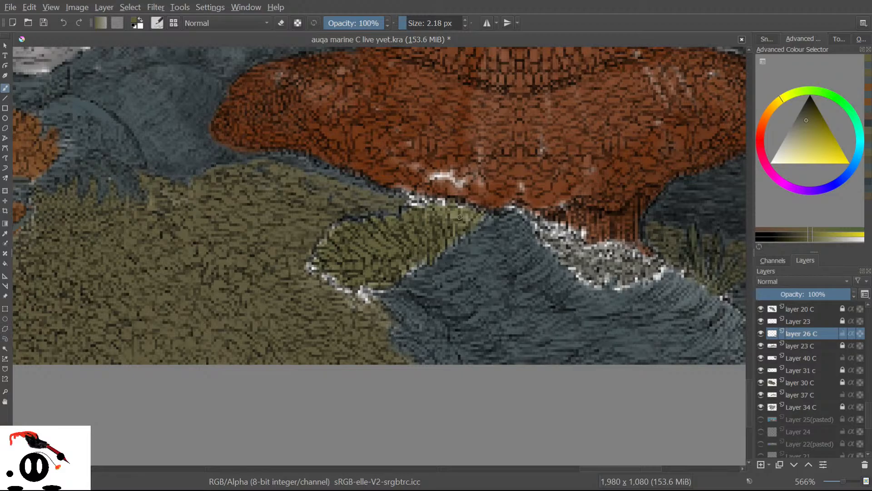
mouse_move(460, 206)
left_mouse_down()
mouse_move(474, 211)
mouse_move(463, 205)
left_mouse_up()
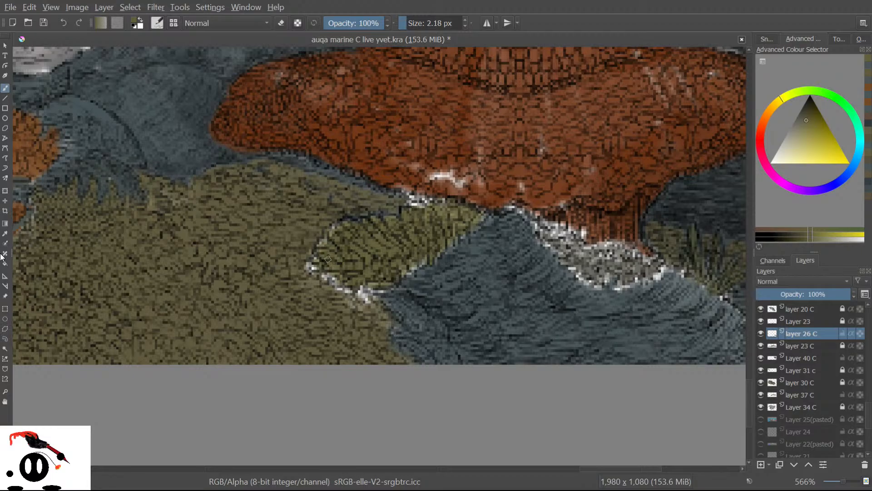
left_click(5, 233)
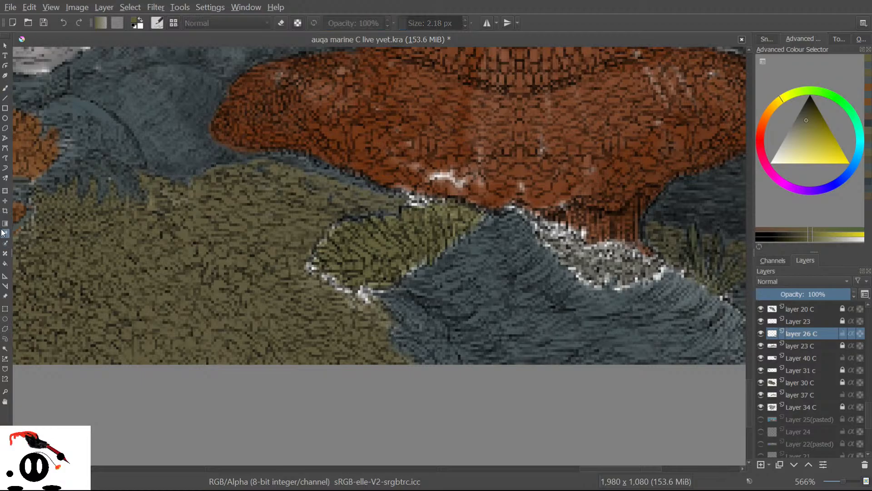
left_click(317, 224)
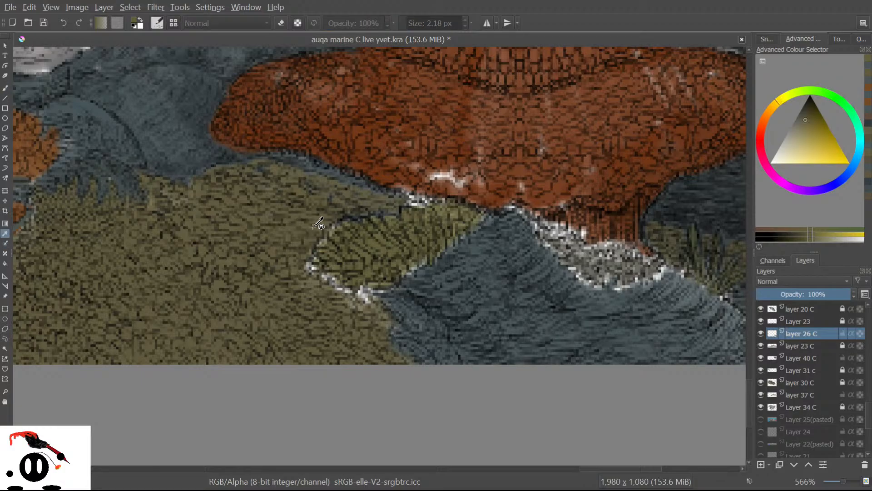
left_click(5, 88)
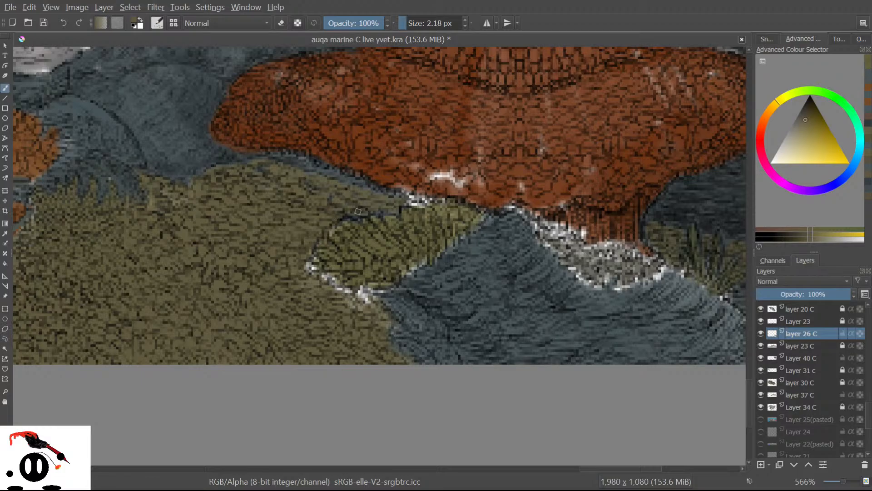
left_click_drag(353, 214, 365, 211)
left_click_drag(413, 203, 419, 200)
Sample the olive coral colour and dab it onto the coral's edge.
left_click(5, 233)
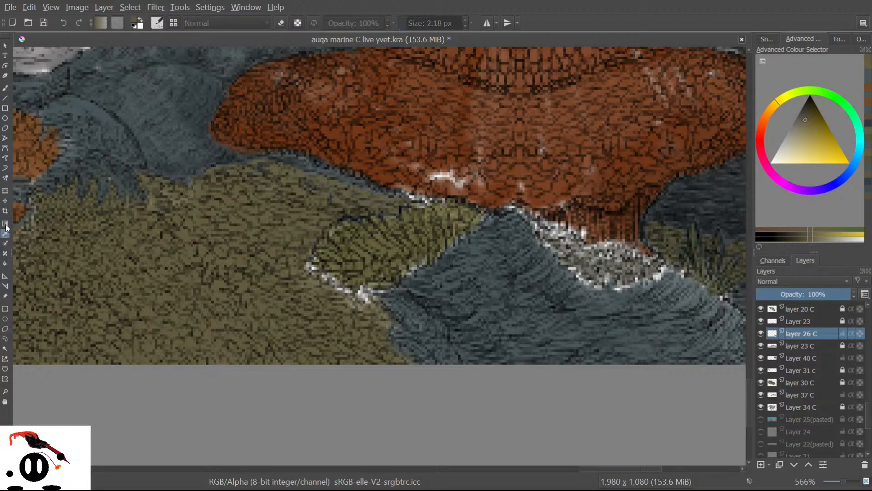
left_click(379, 237)
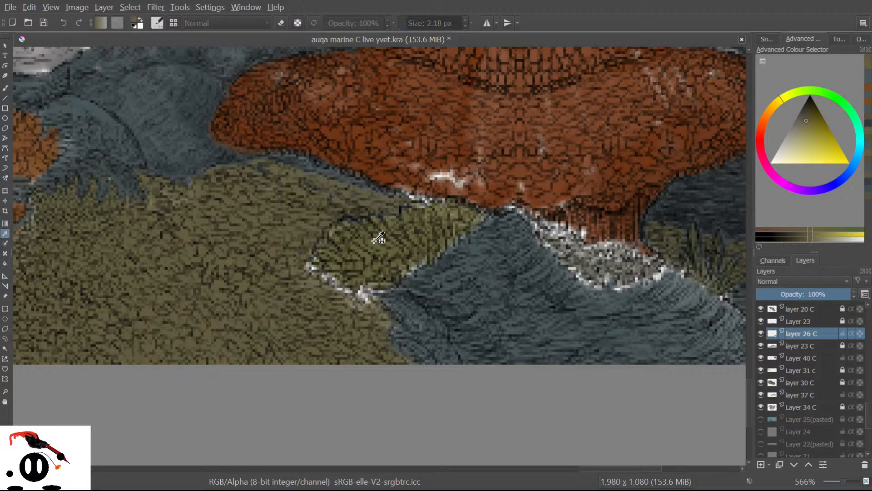
key("b")
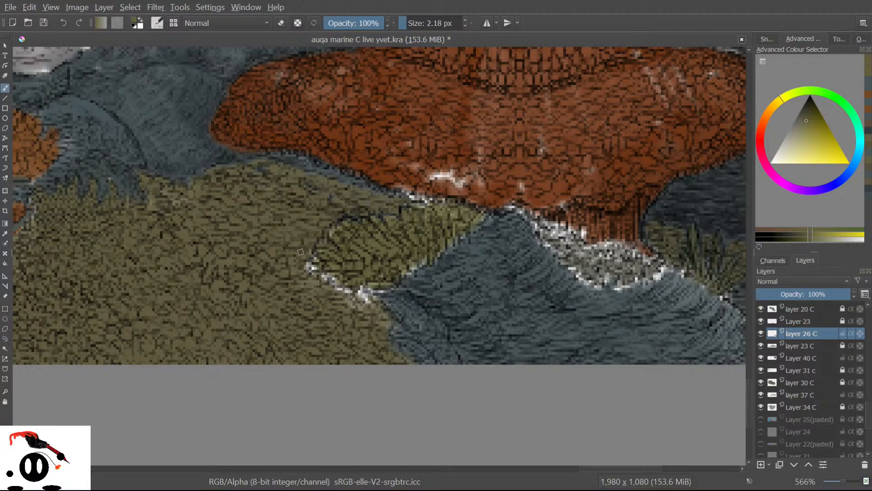
left_click(324, 255)
Sample the rock's blue-grey and paint over the remaining white edge pixels along the seam.
left_click(5, 233)
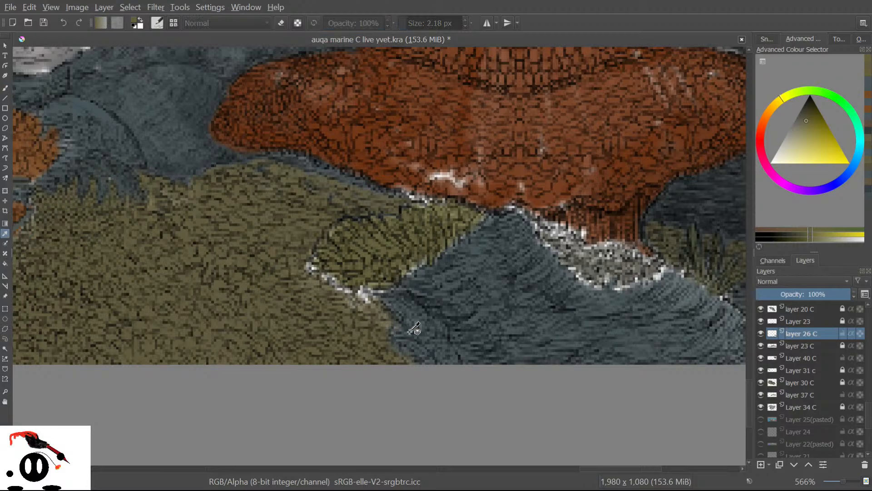
left_click(638, 344)
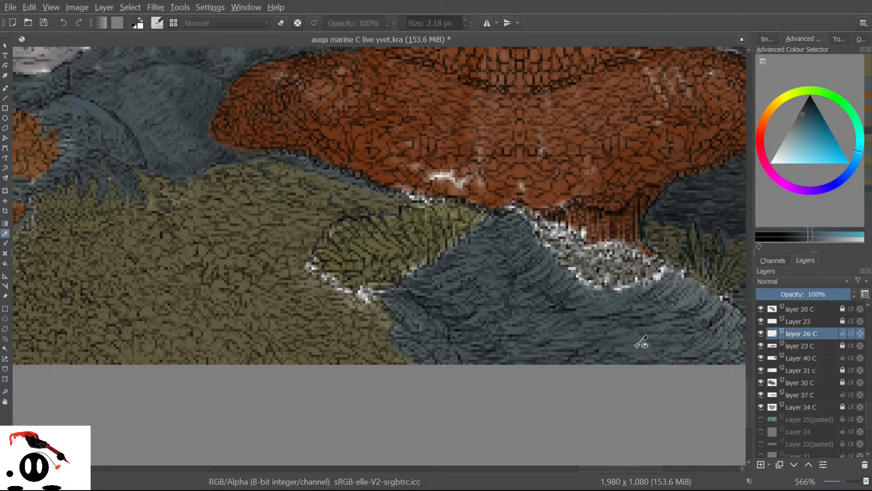
left_click(4, 88)
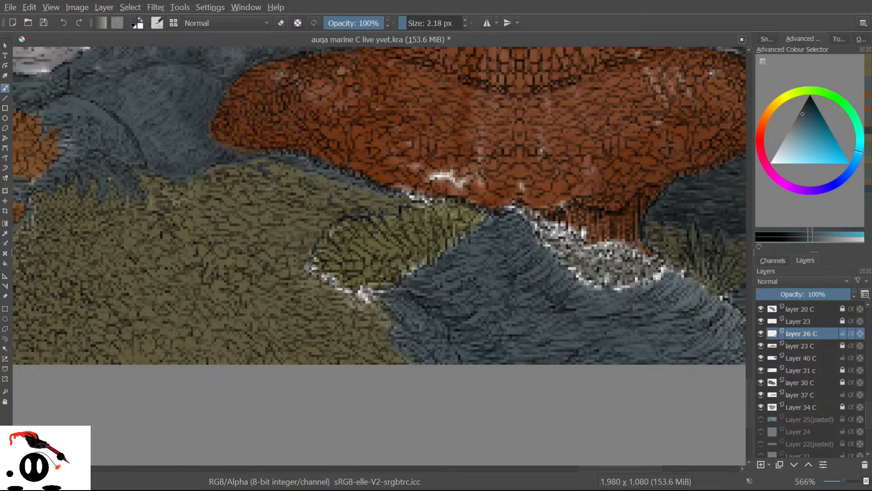
left_click_drag(313, 272, 338, 284)
left_click_drag(362, 293, 386, 292)
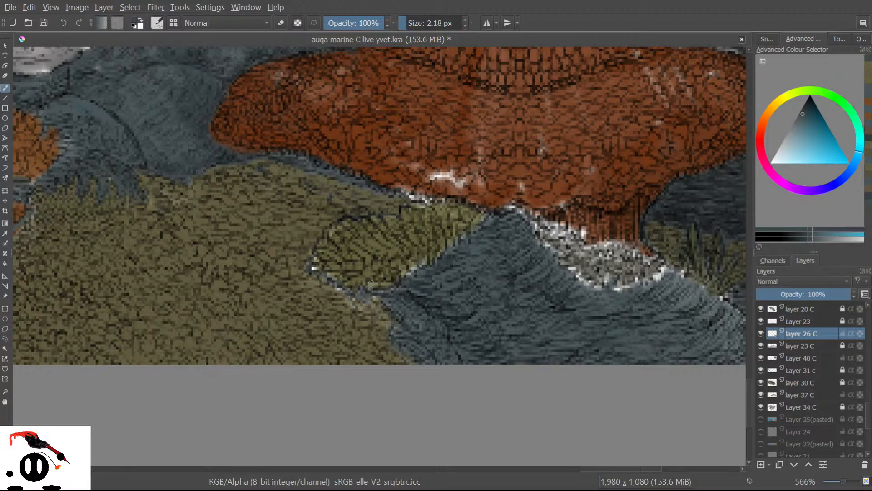
left_click_drag(316, 267, 308, 268)
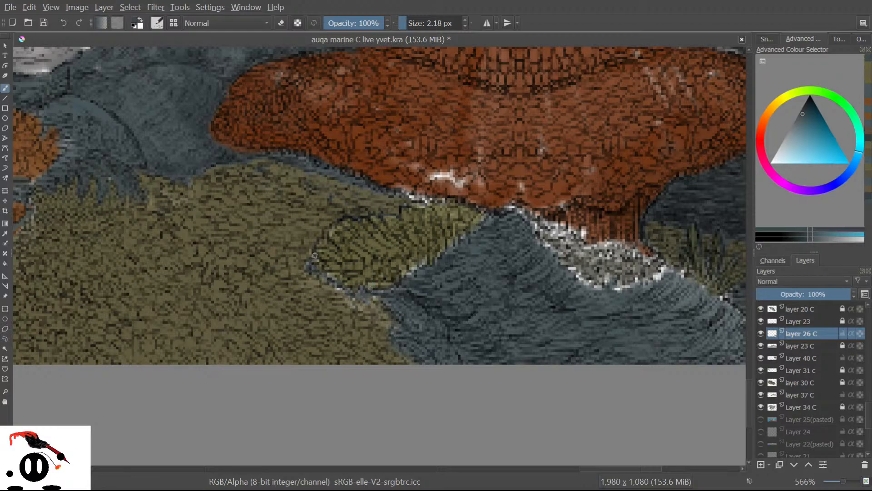